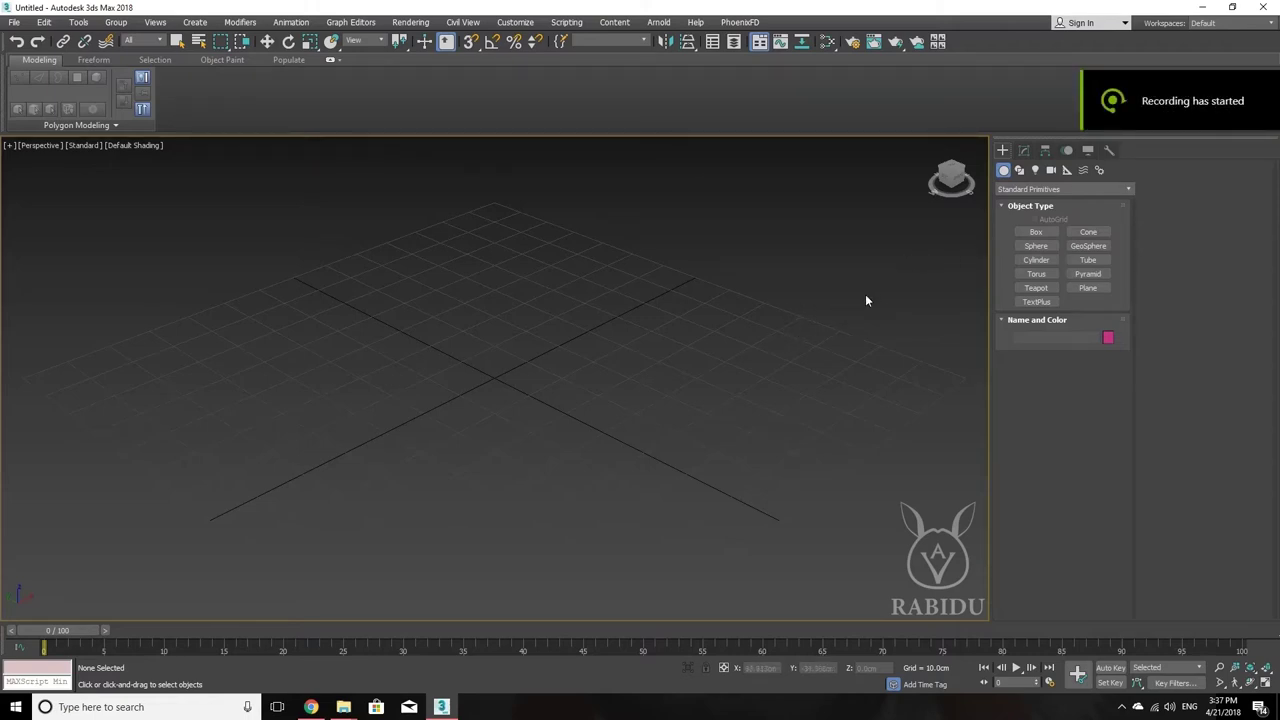
Drag out Box001, about 94.85 × 96.186 cm at the base, and show its parameters in the Modify panel
click(1035, 232)
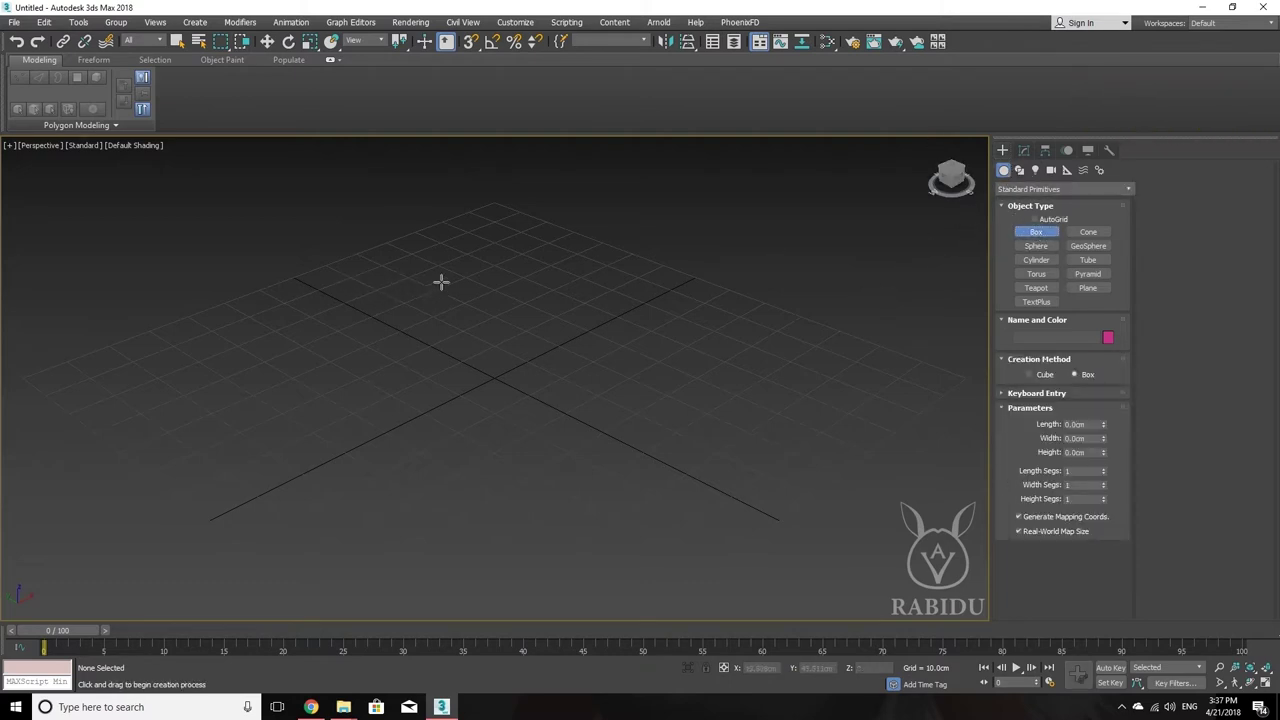
drag(498, 248, 510, 565)
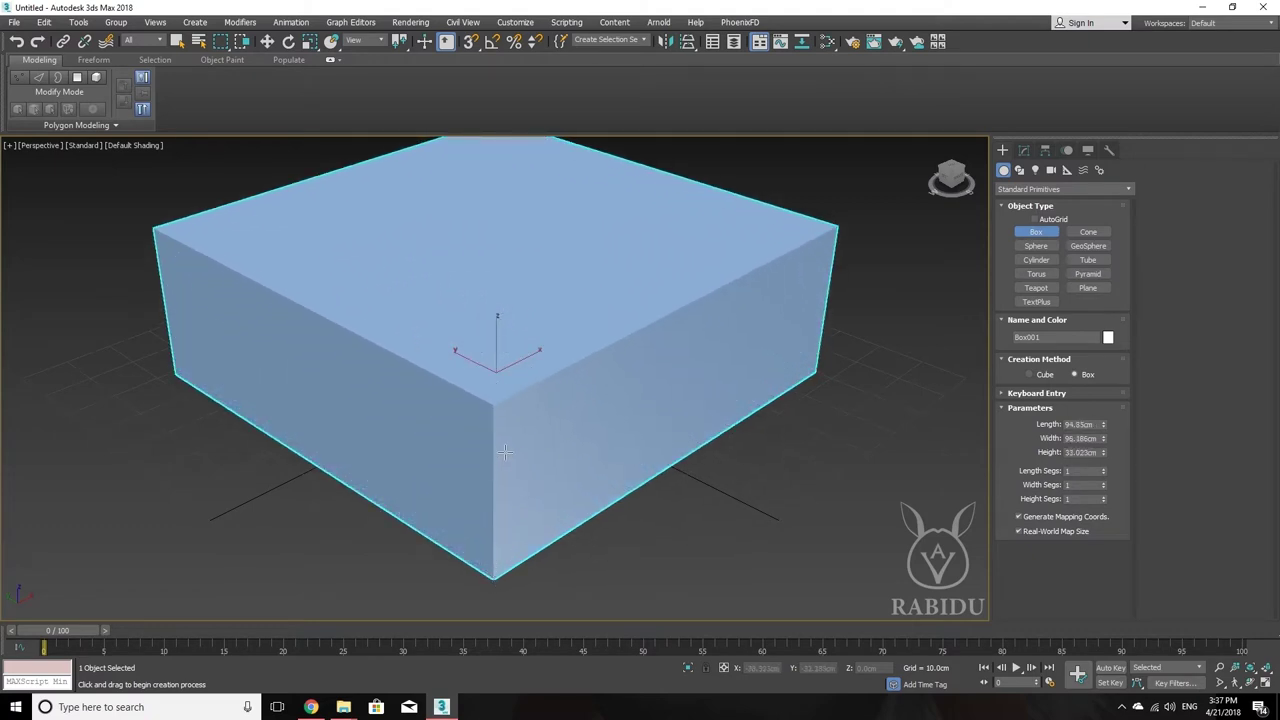
scroll(607, 388, up, 1)
scroll(545, 385, down, 5)
scroll(545, 385, up, 2)
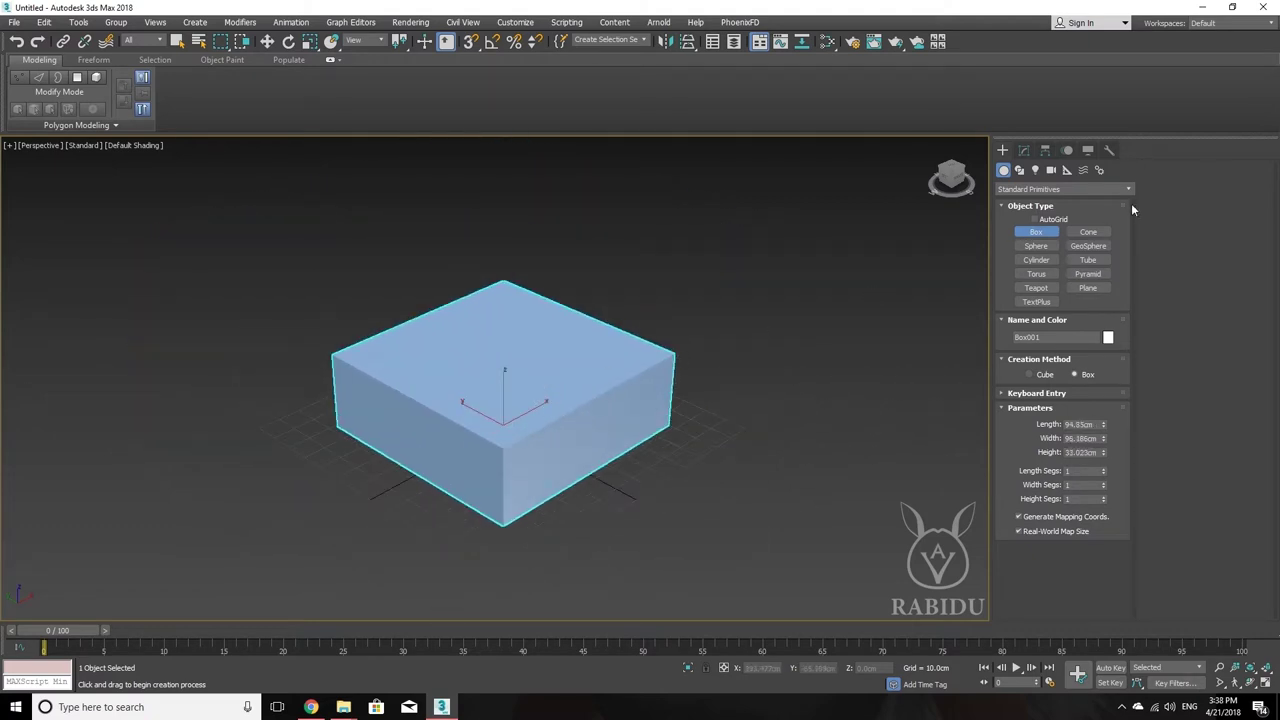
click(1024, 151)
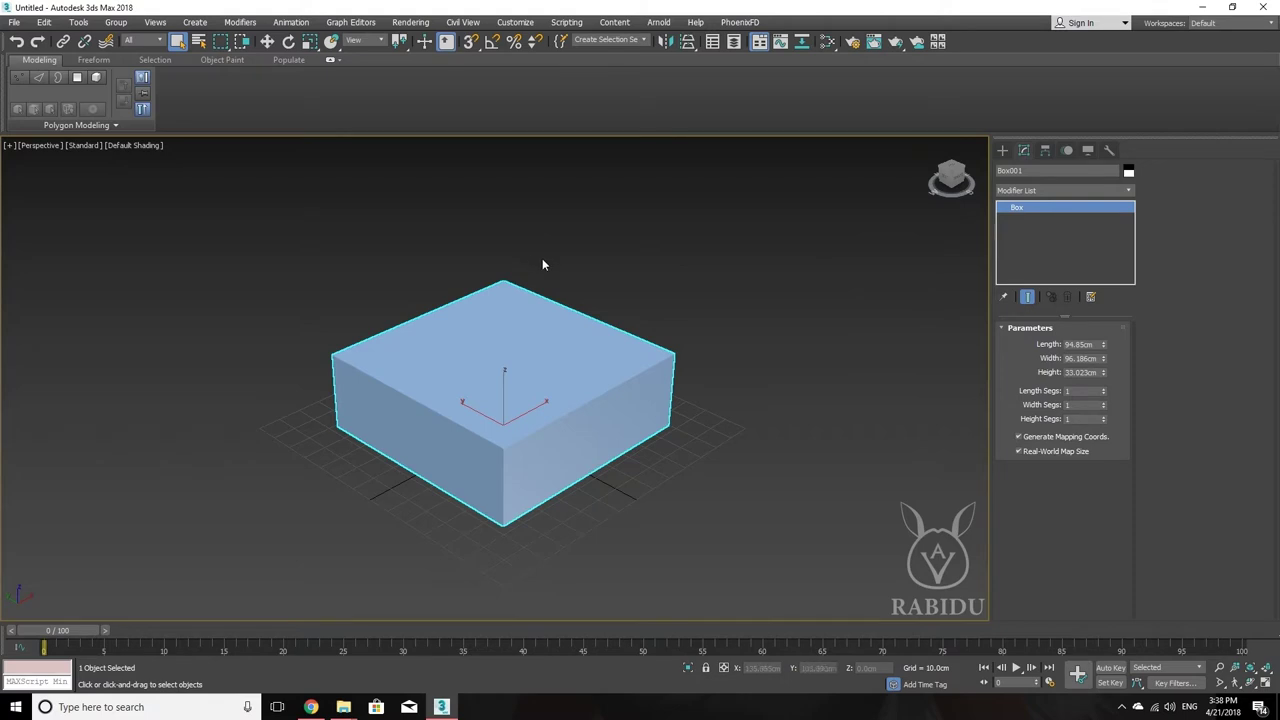
mouse_move(567, 271)
middle_down()
mouse_move(564, 291)
mouse_move(603, 314)
mouse_move(609, 289)
mouse_move(621, 357)
middle_up()
scroll(609, 300, down, 3)
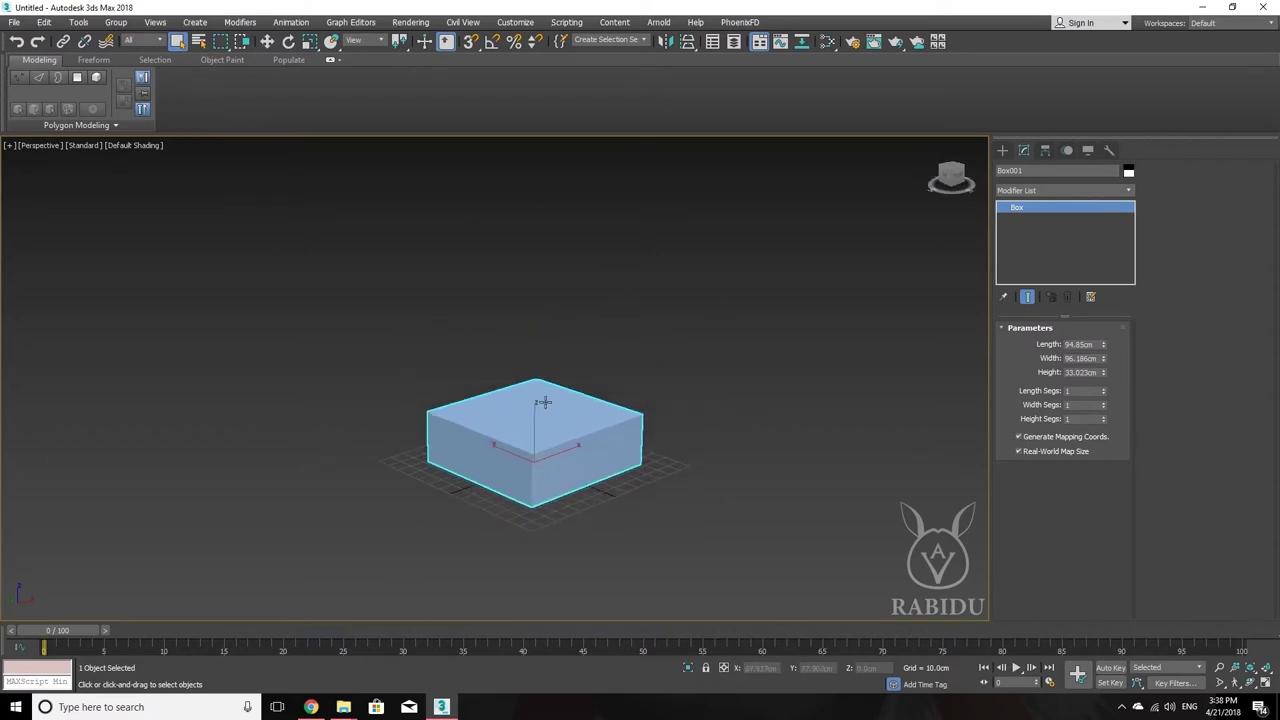
key(ctrl+z)
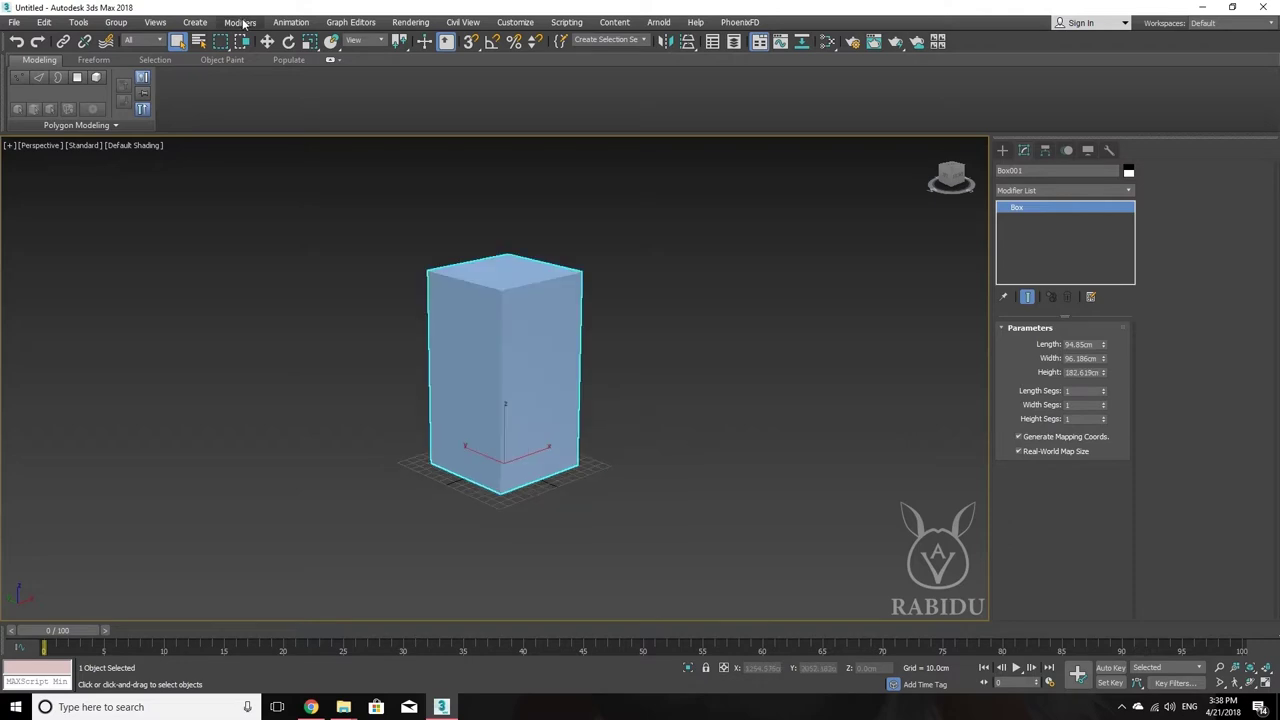
click(243, 22)
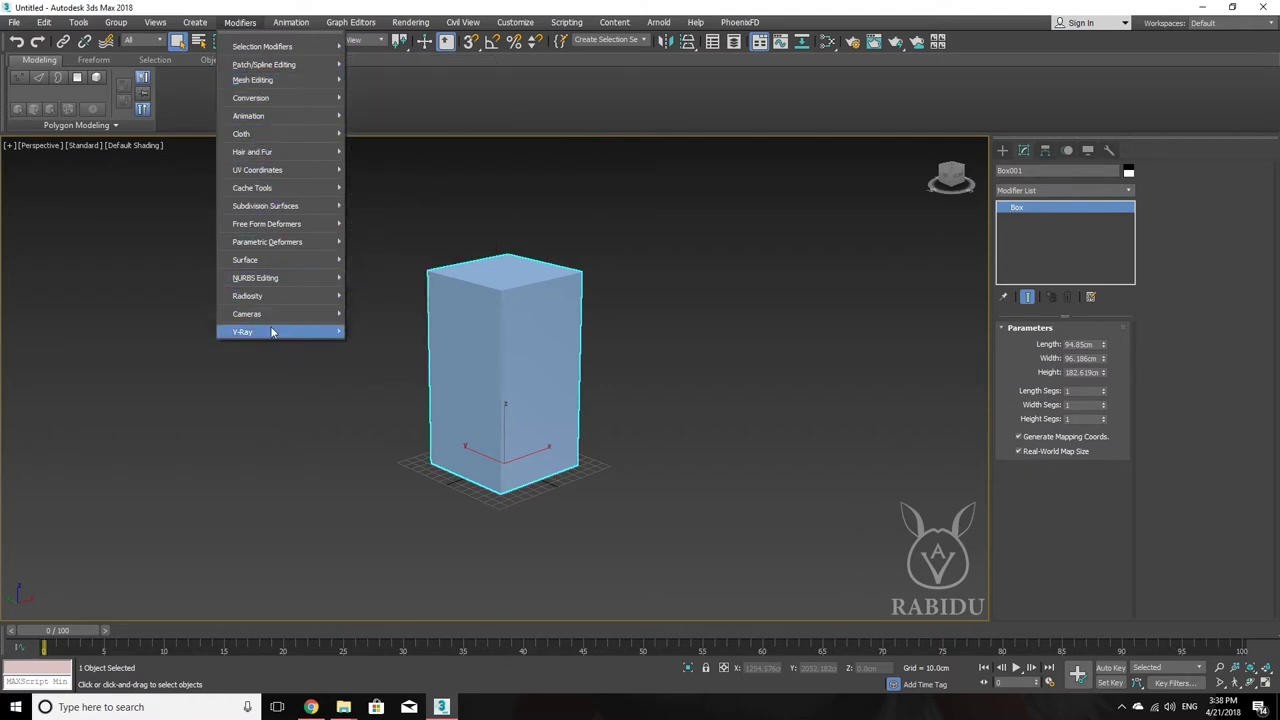
click(545, 8)
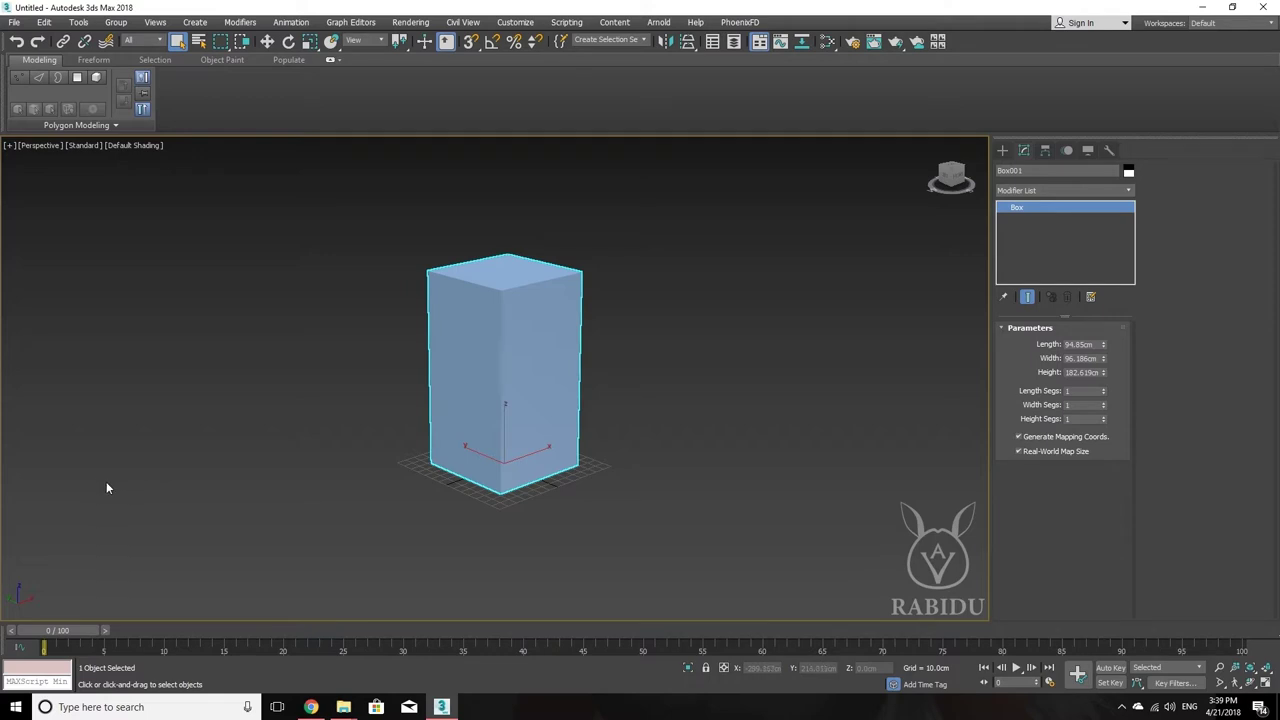
Switch the viewport shading to Edged Faces
scroll(517, 360, up, 1)
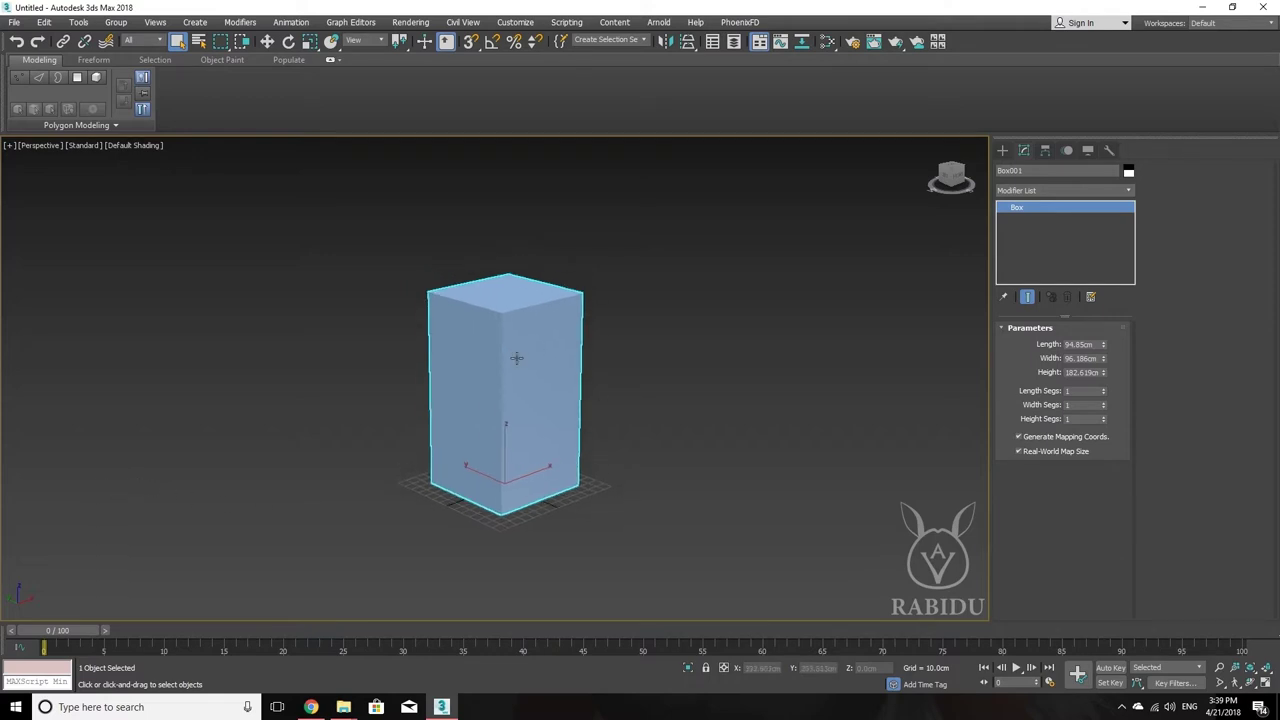
scroll(517, 386, up, 2)
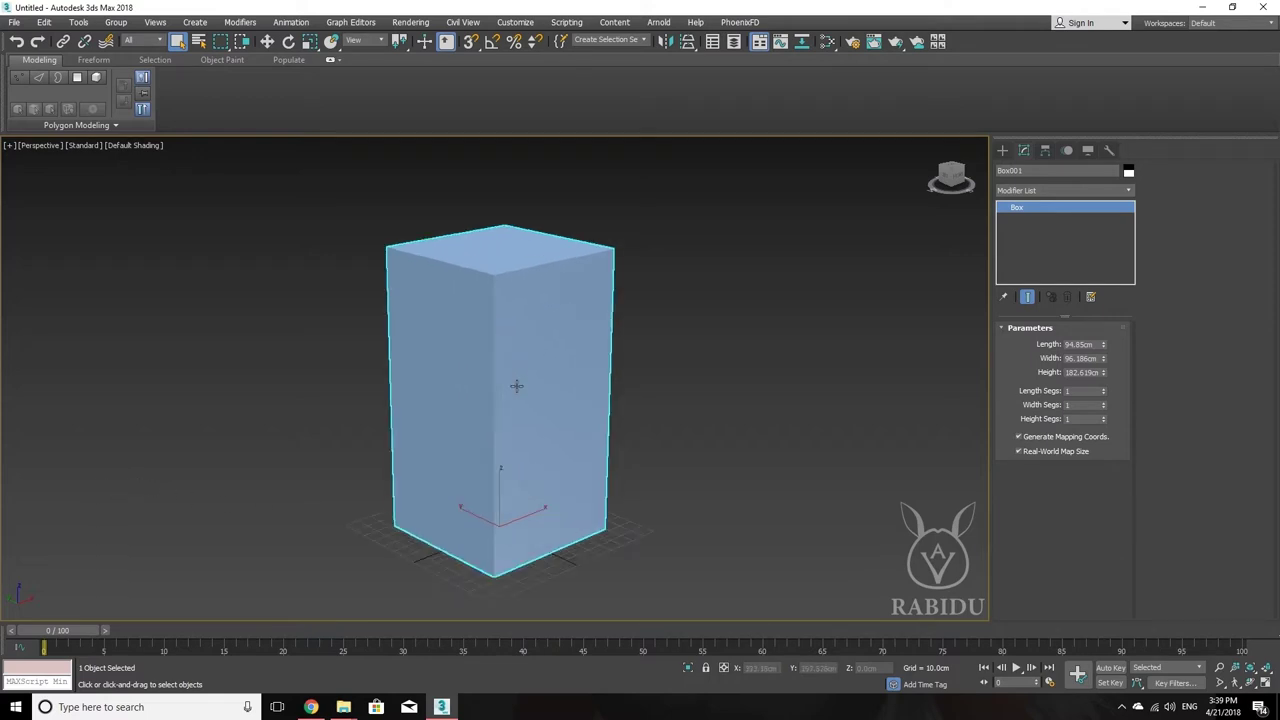
click(141, 145)
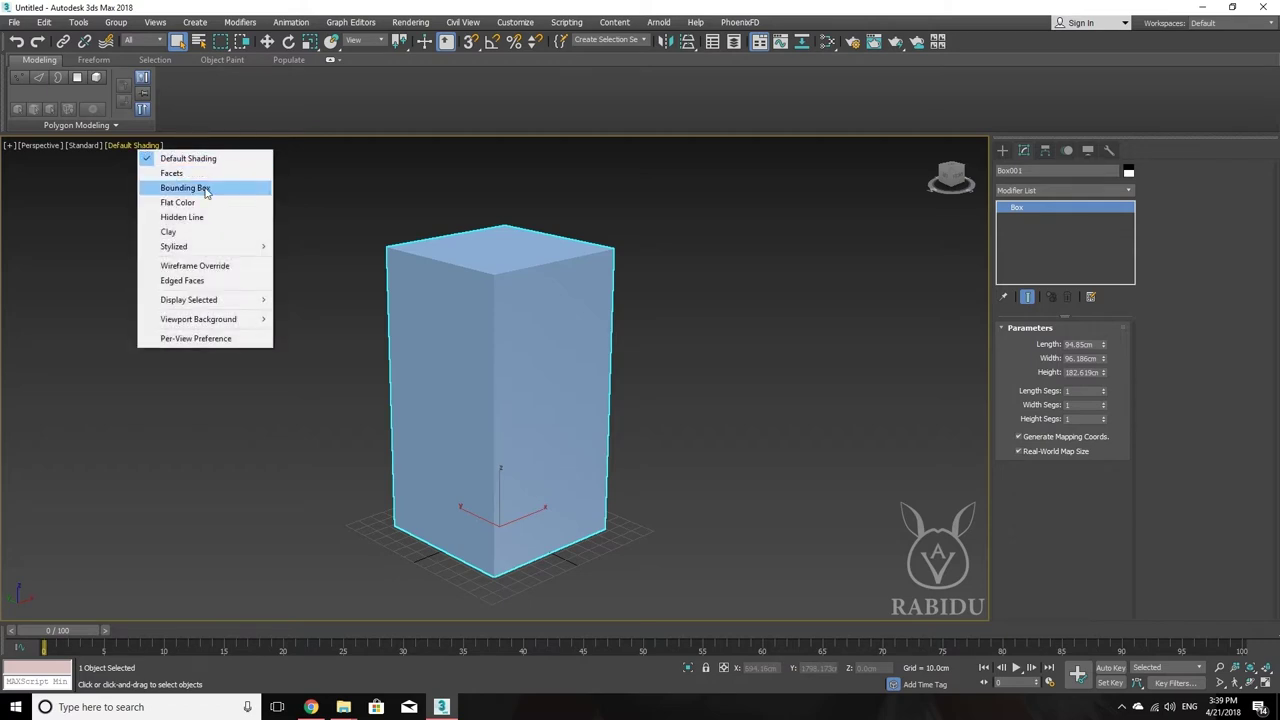
click(215, 285)
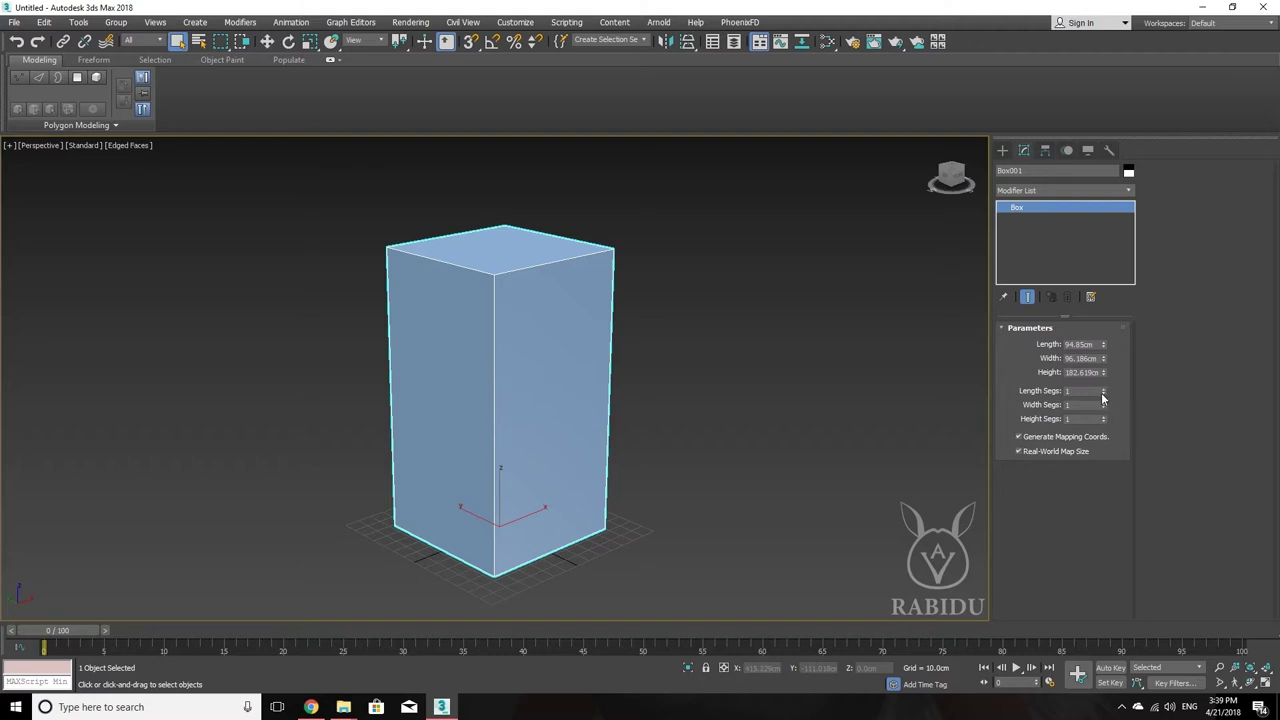
Set Box001 to 4 length, 5 width and 9 height segments
drag(1101, 393, 1105, 390)
drag(1104, 390, 1106, 400)
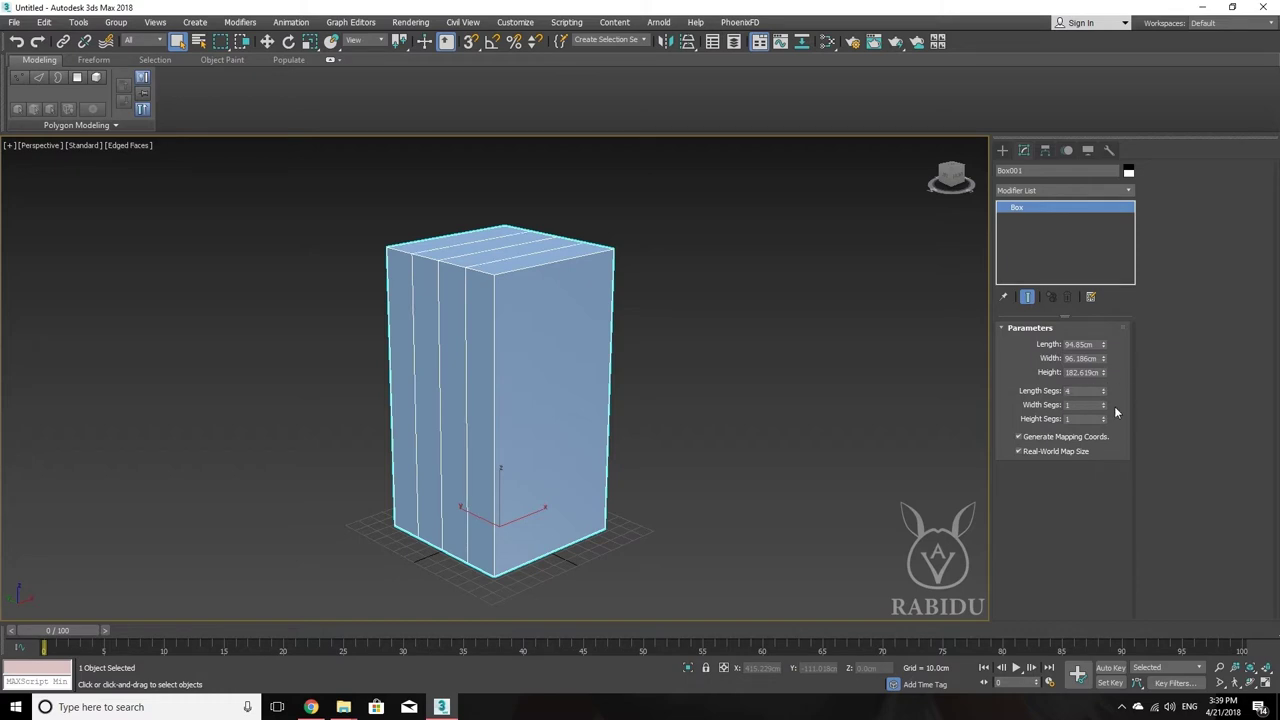
drag(1102, 404, 1104, 418)
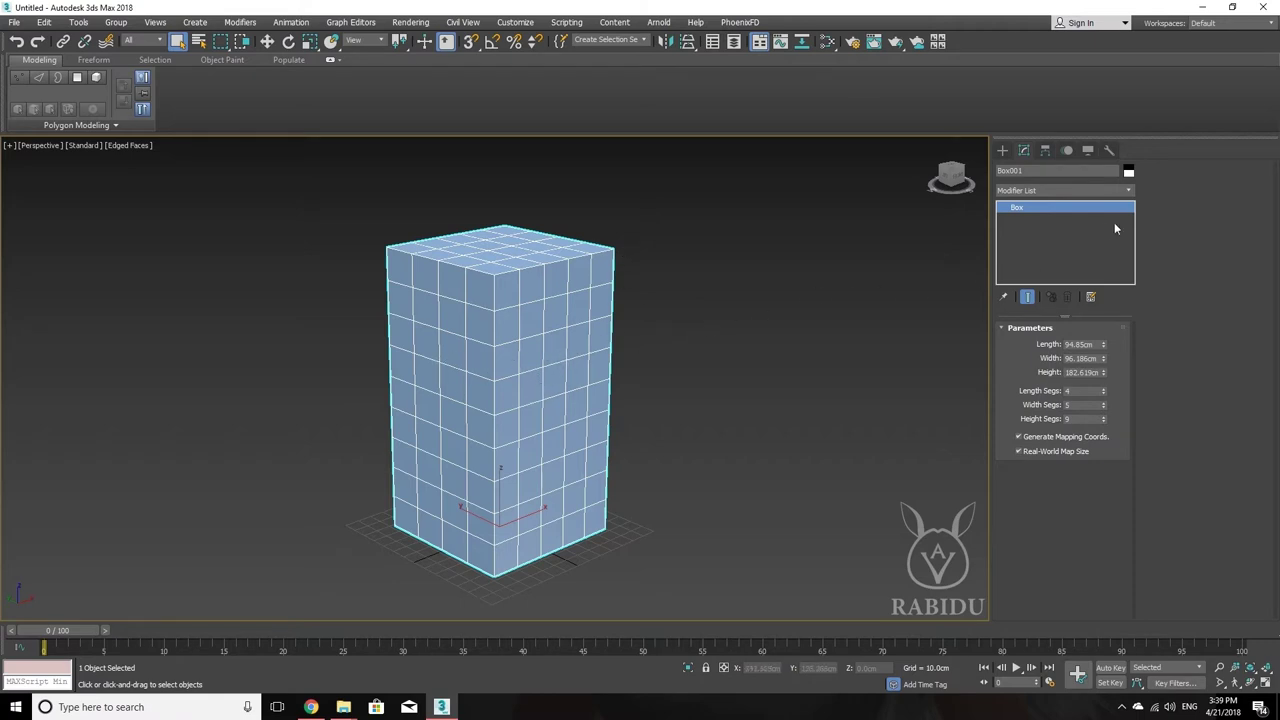
click(1129, 191)
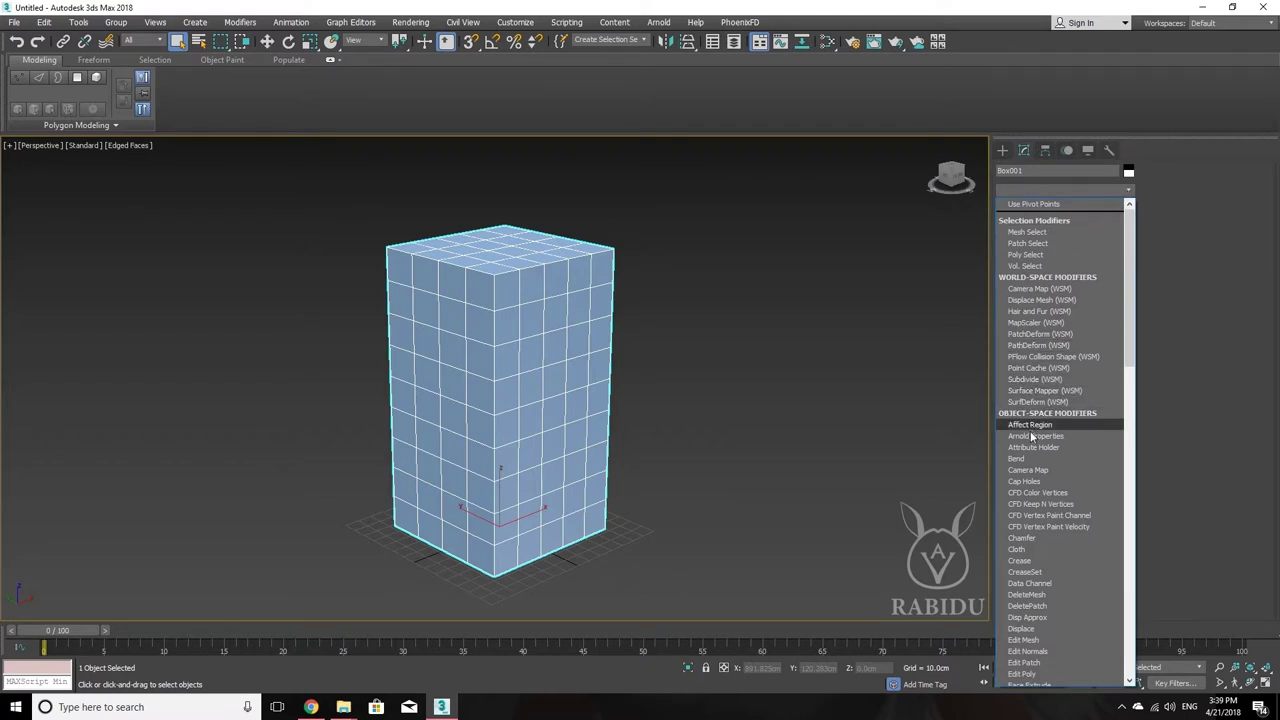
click(1086, 460)
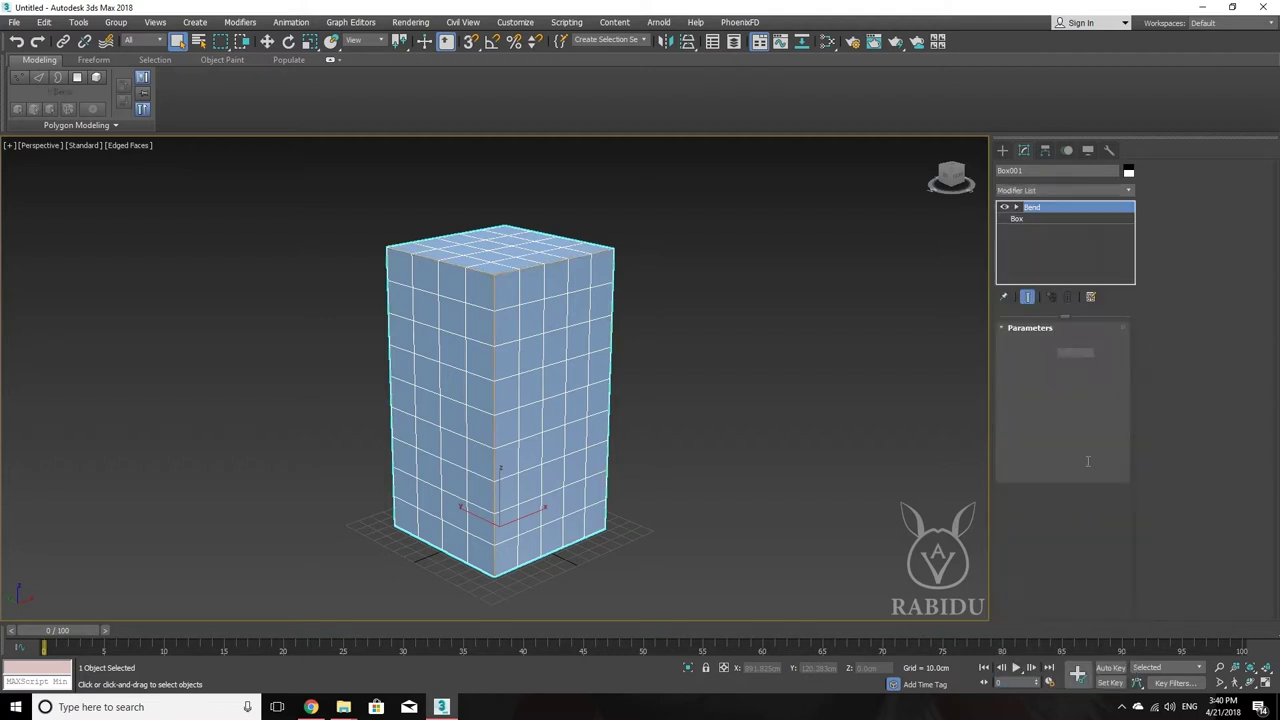
scroll(570, 450, down, 2)
scroll(566, 455, down, 2)
scroll(565, 458, up, 2)
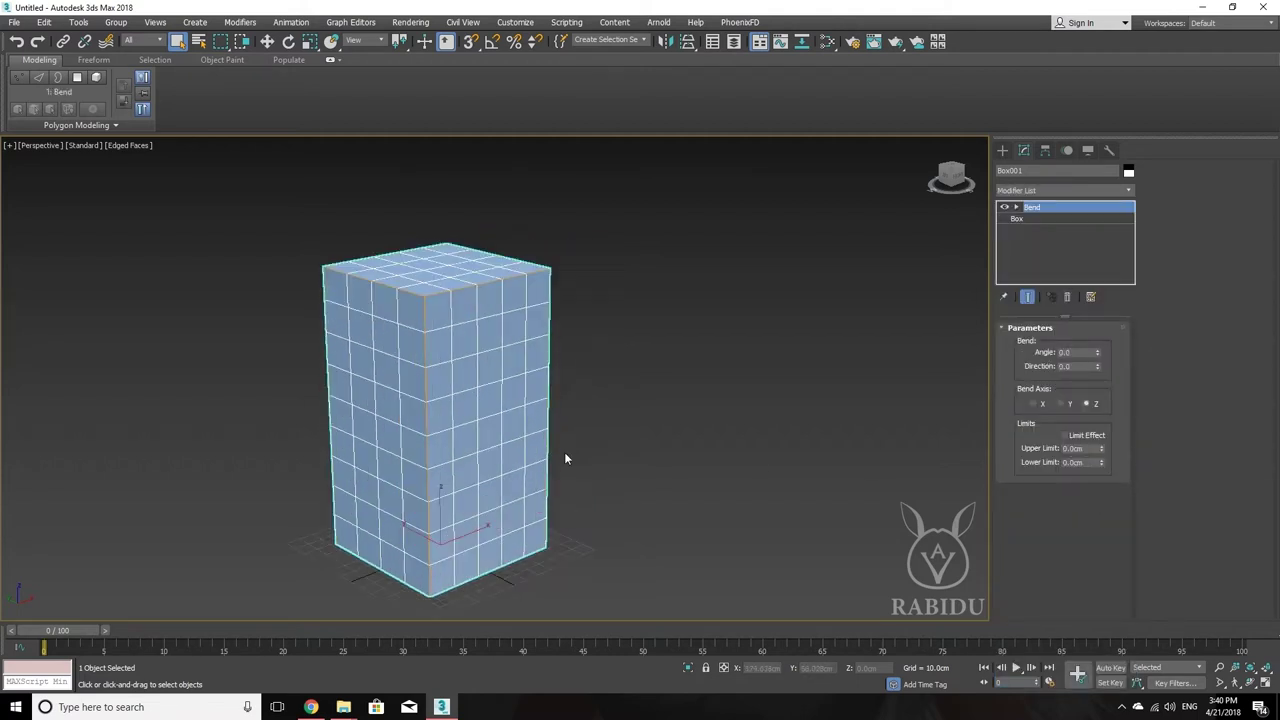
mouse_move(572, 448)
alt+middle_down()
mouse_move(571, 464)
mouse_move(537, 463)
mouse_move(552, 466)
alt+middle_up()
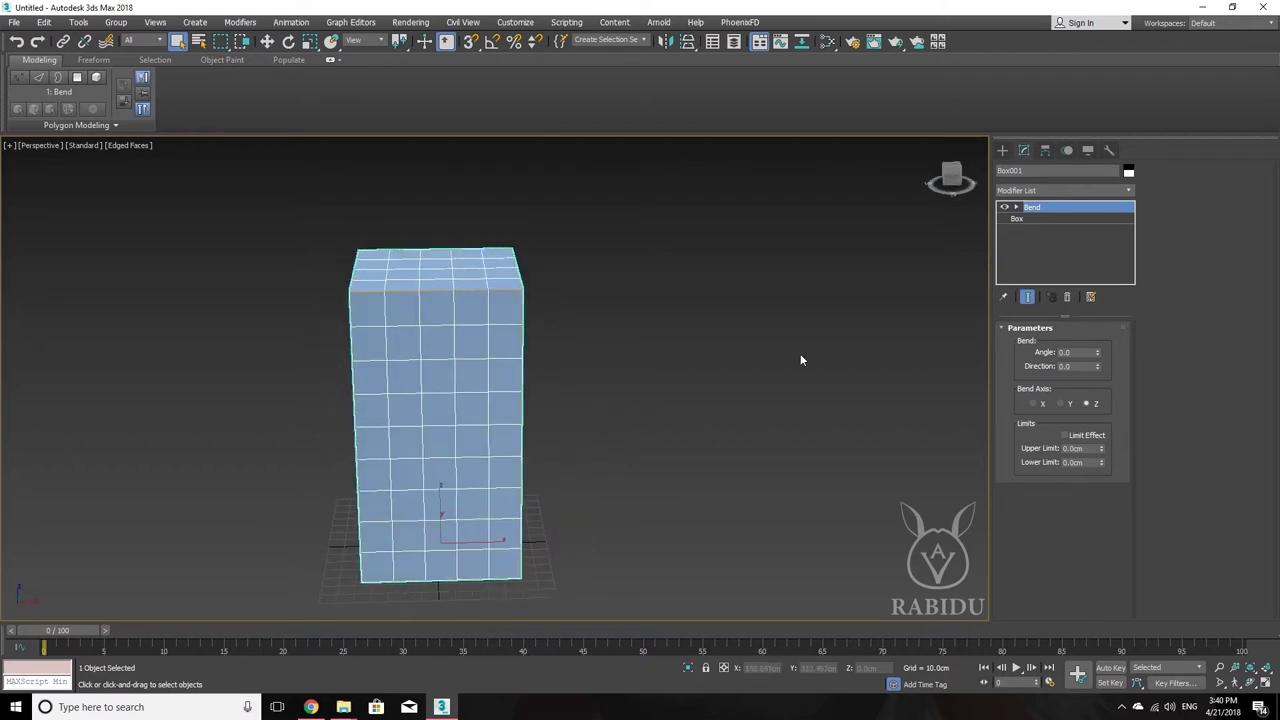
right_click(1094, 207)
click(1112, 228)
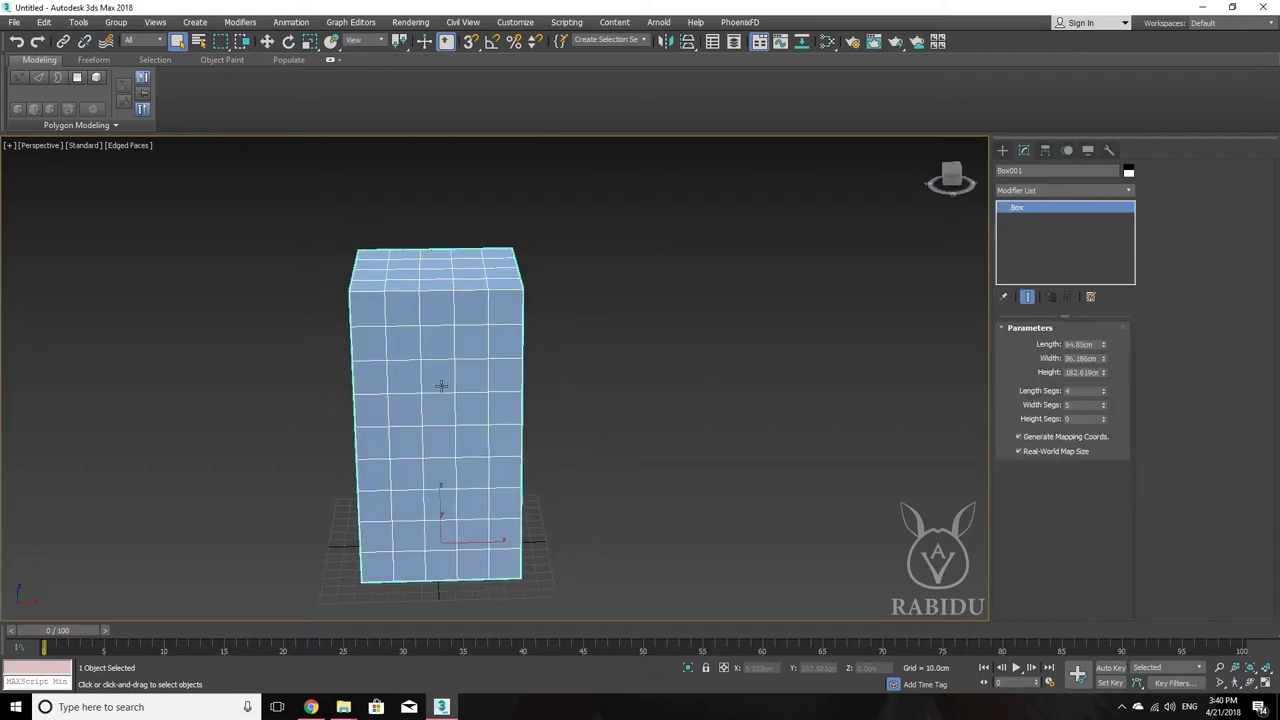
Shift-drag Box001 to the right to make an independent Copy, Box002
key(w)
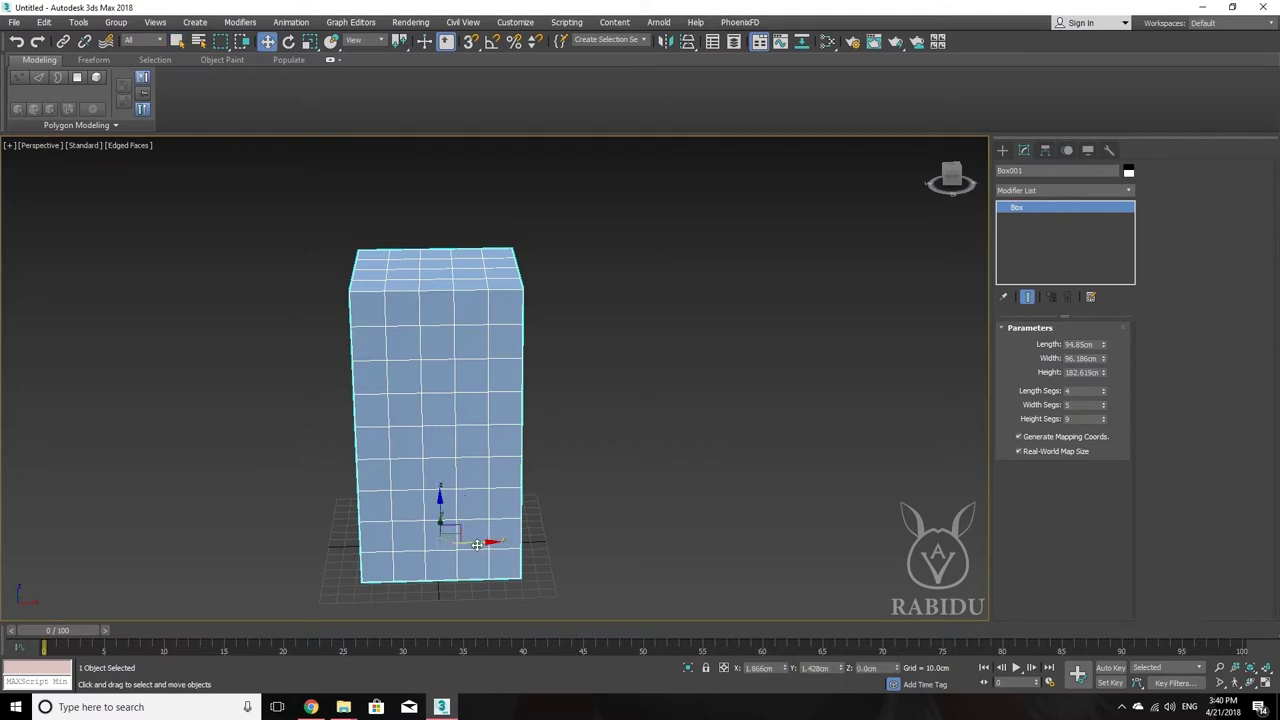
scroll(470, 535, down, 2)
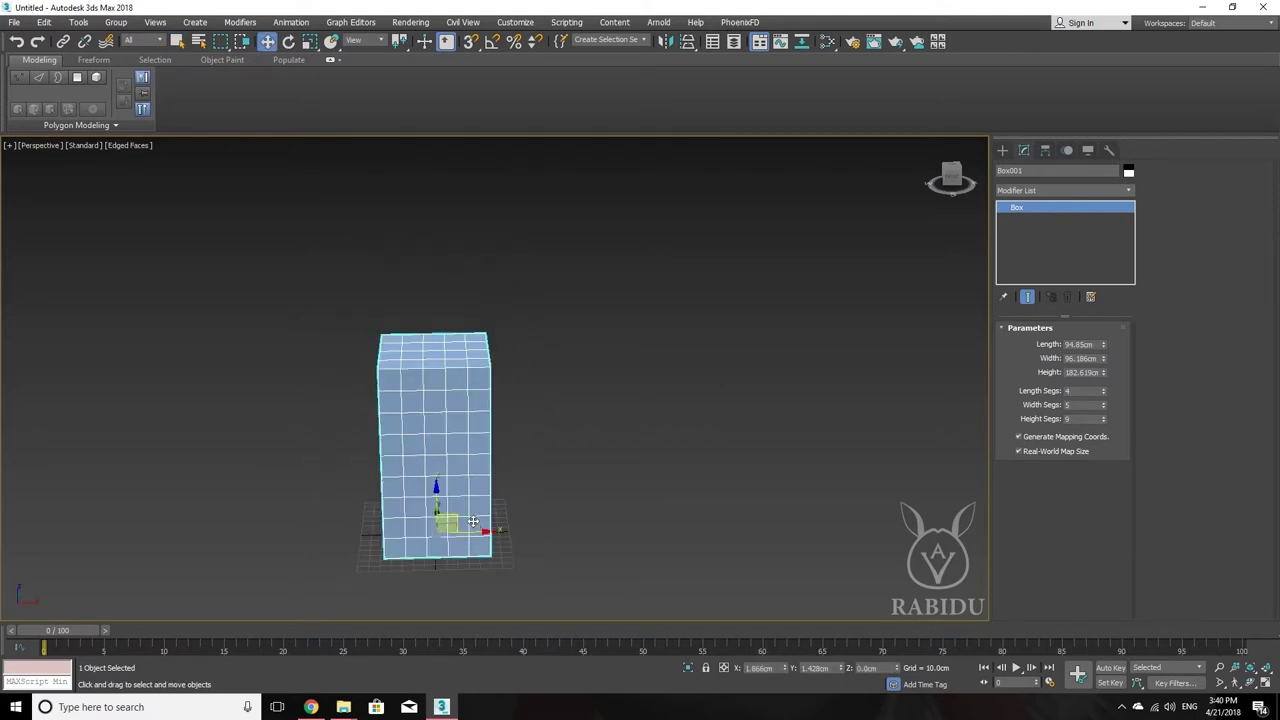
shift+drag(466, 532, 741, 553)
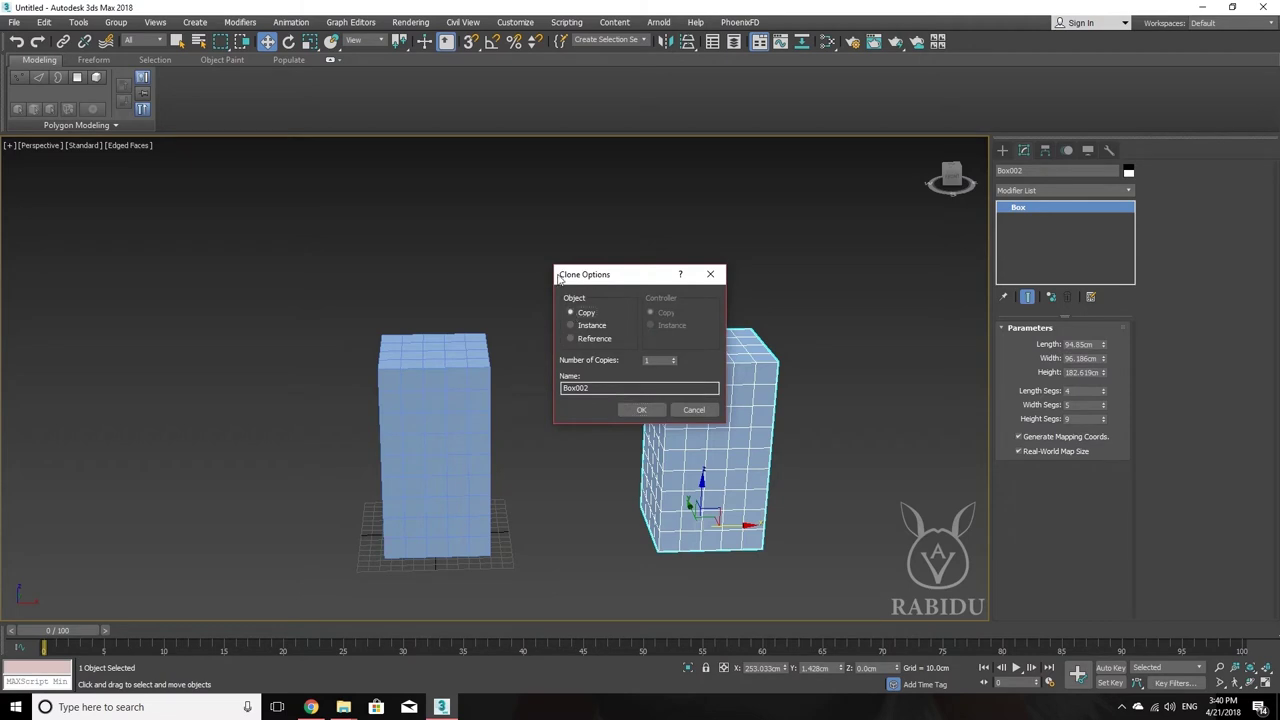
click(648, 411)
mouse_move(651, 416)
alt+middle_down()
mouse_move(600, 471)
mouse_move(503, 478)
mouse_move(527, 467)
alt+middle_up()
scroll(527, 467, up, 2)
scroll(680, 430, down, 3)
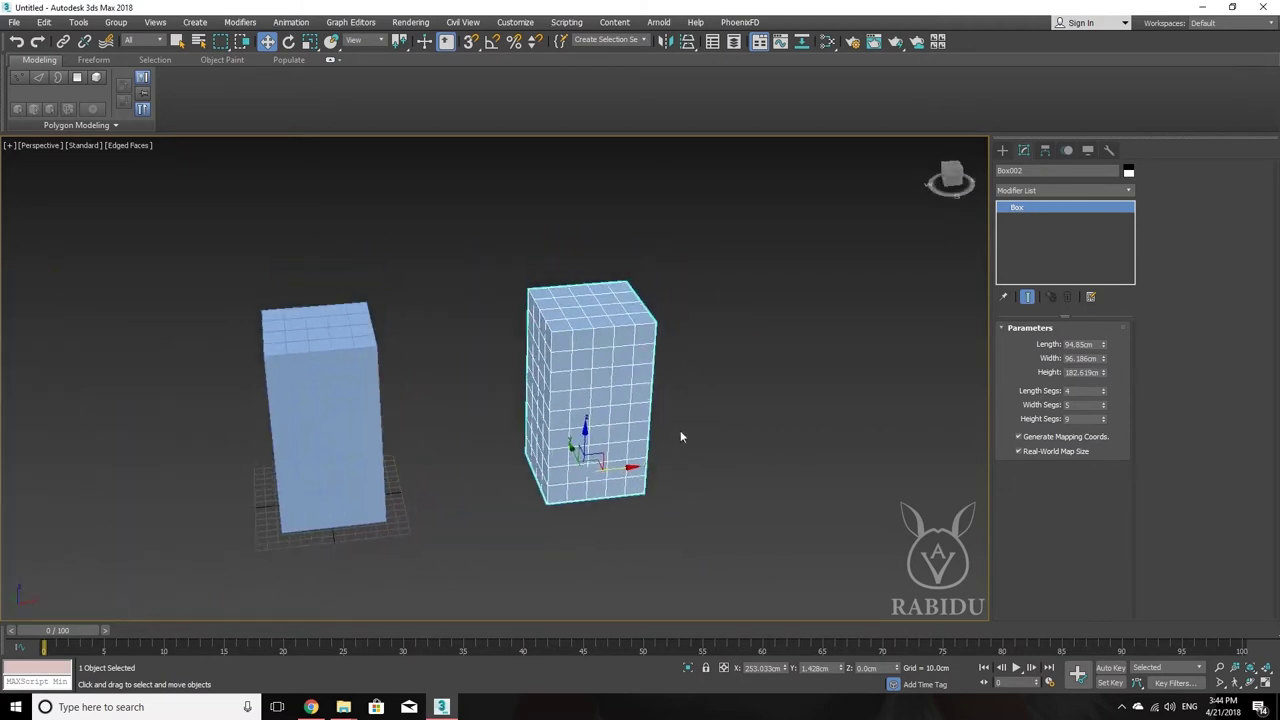
mouse_move(680, 430)
alt+middle_down()
mouse_move(668, 416)
mouse_move(740, 420)
mouse_move(730, 438)
alt+middle_up()
scroll(657, 422, up, 3)
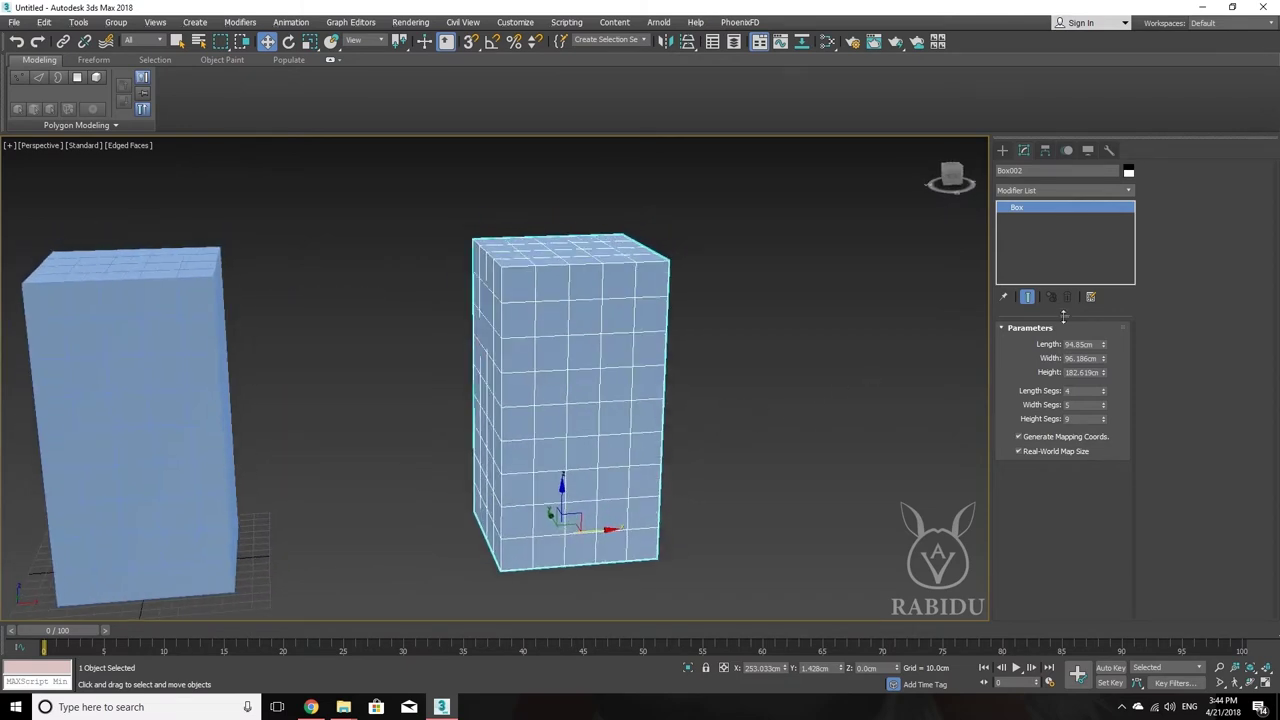
Apply a Bend modifier to Box002 from the Modifier List
click(1128, 192)
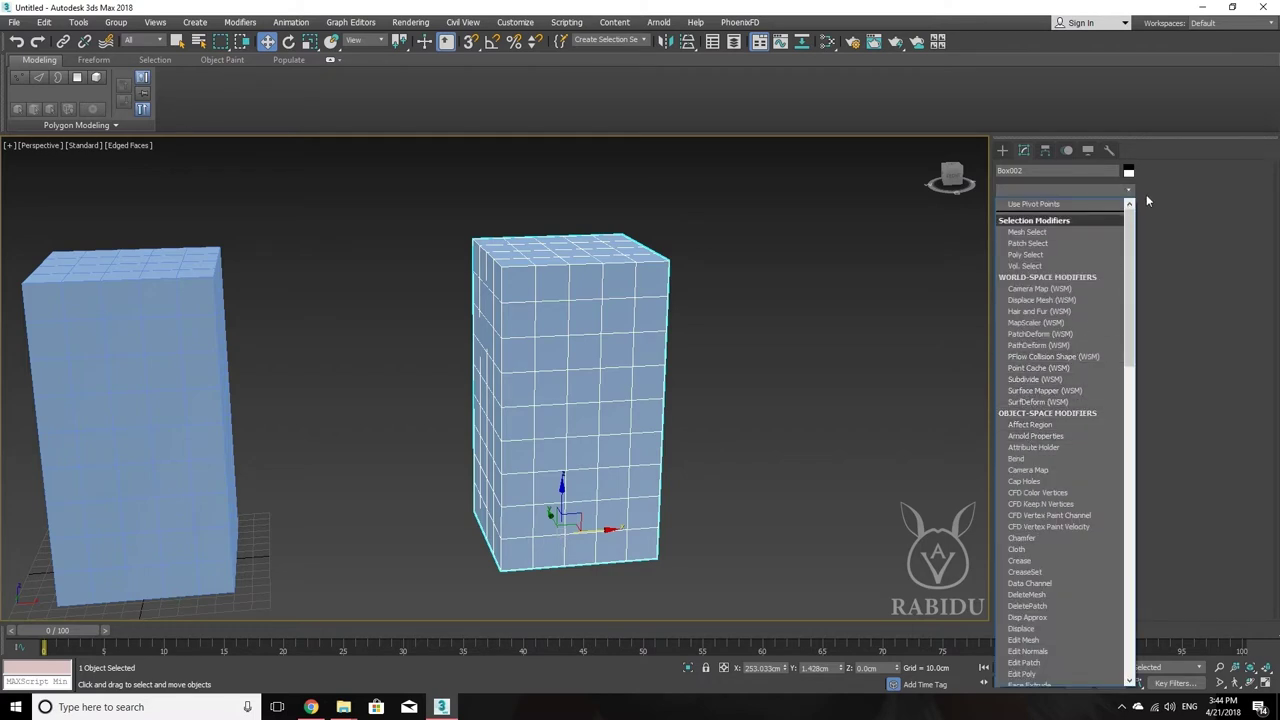
click(1129, 196)
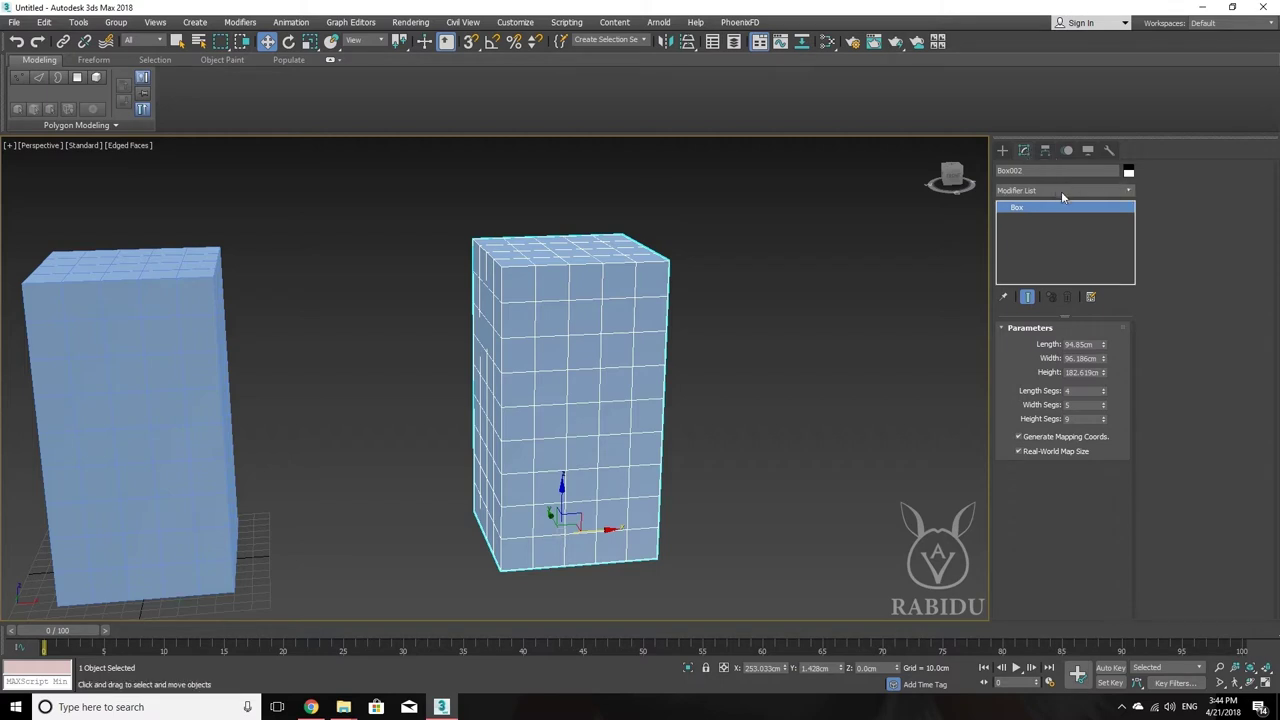
click(1128, 192)
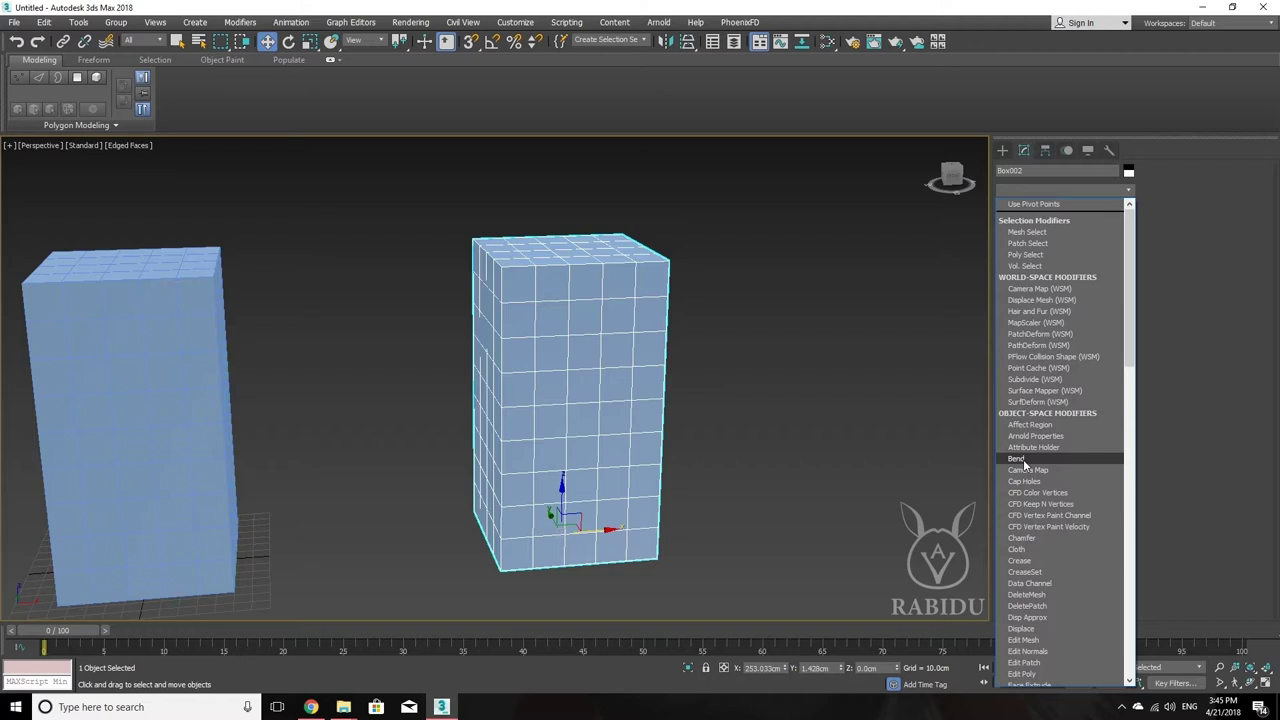
click(1017, 458)
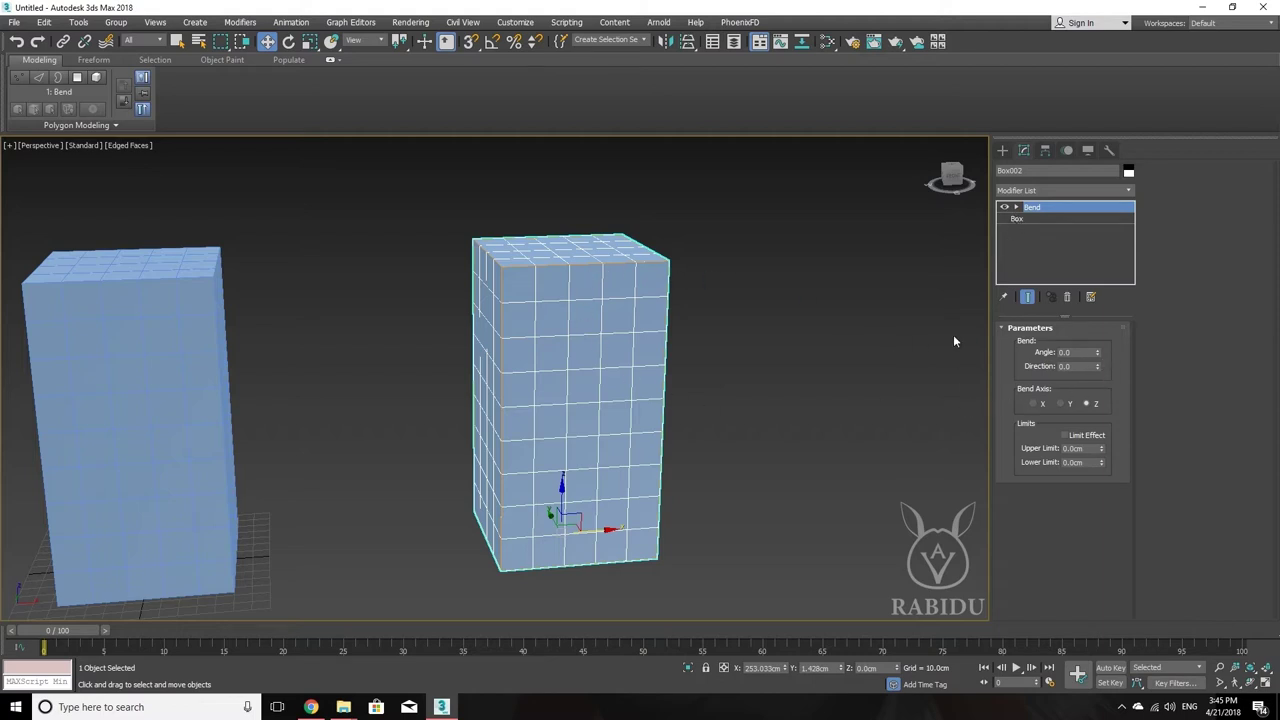
Bend Box002 about 84 degrees, reset the bend direction to 0, and cycle the axis X, Y, Z
drag(1100, 353, 1088, 200)
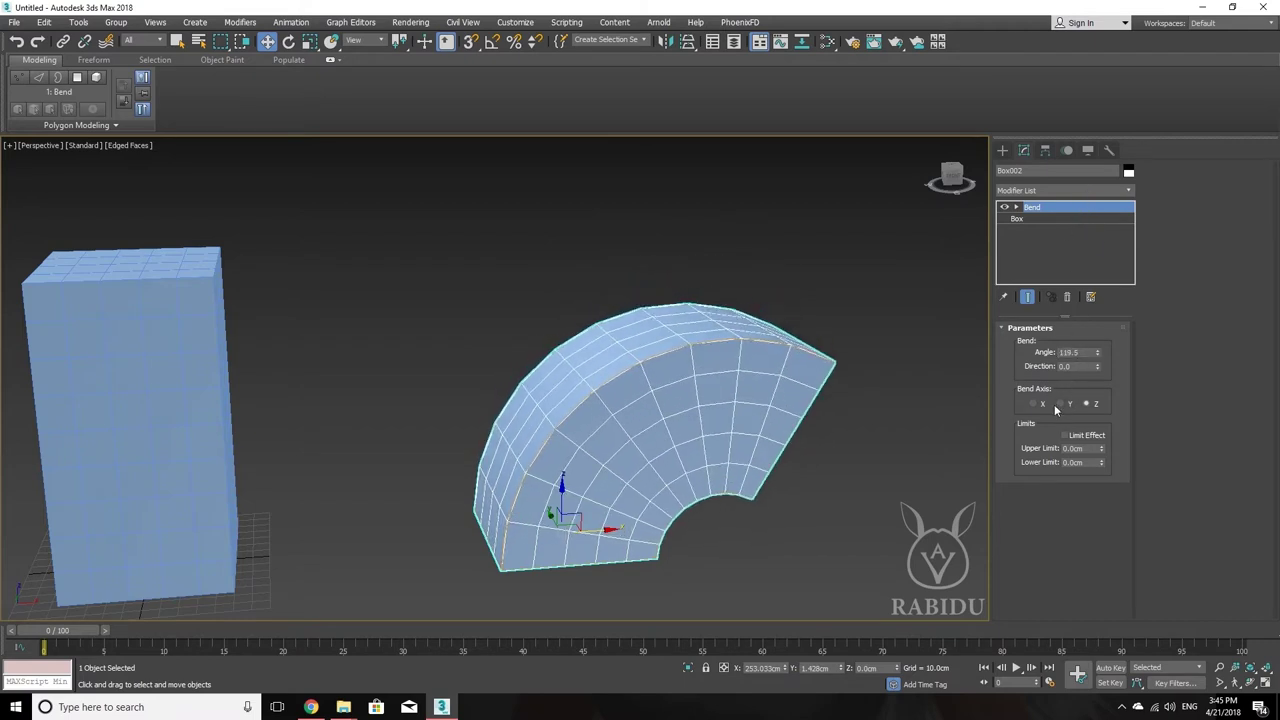
mouse_move(1097, 366)
mouse_down()
mouse_move(1098, 335)
mouse_move(1048, 215)
mouse_move(1035, 22)
mouse_move(997, 419)
mouse_move(970, 140)
mouse_up()
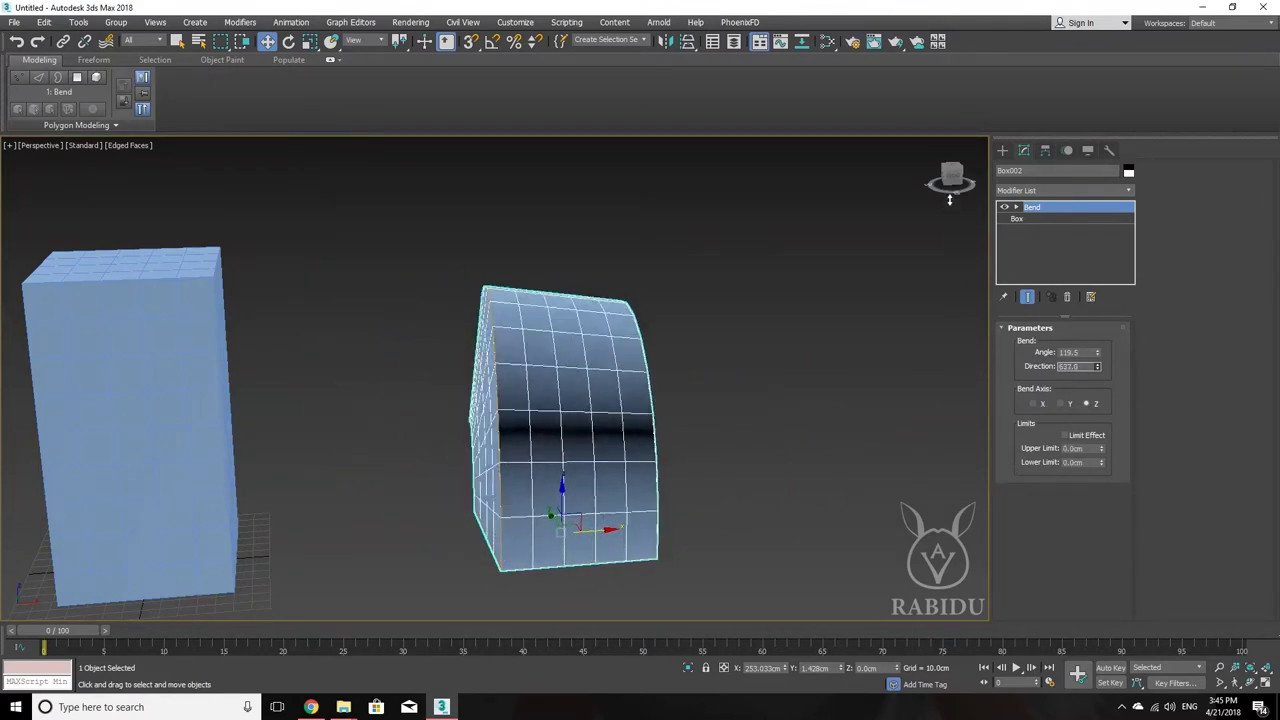
drag(970, 140, 1002, 216)
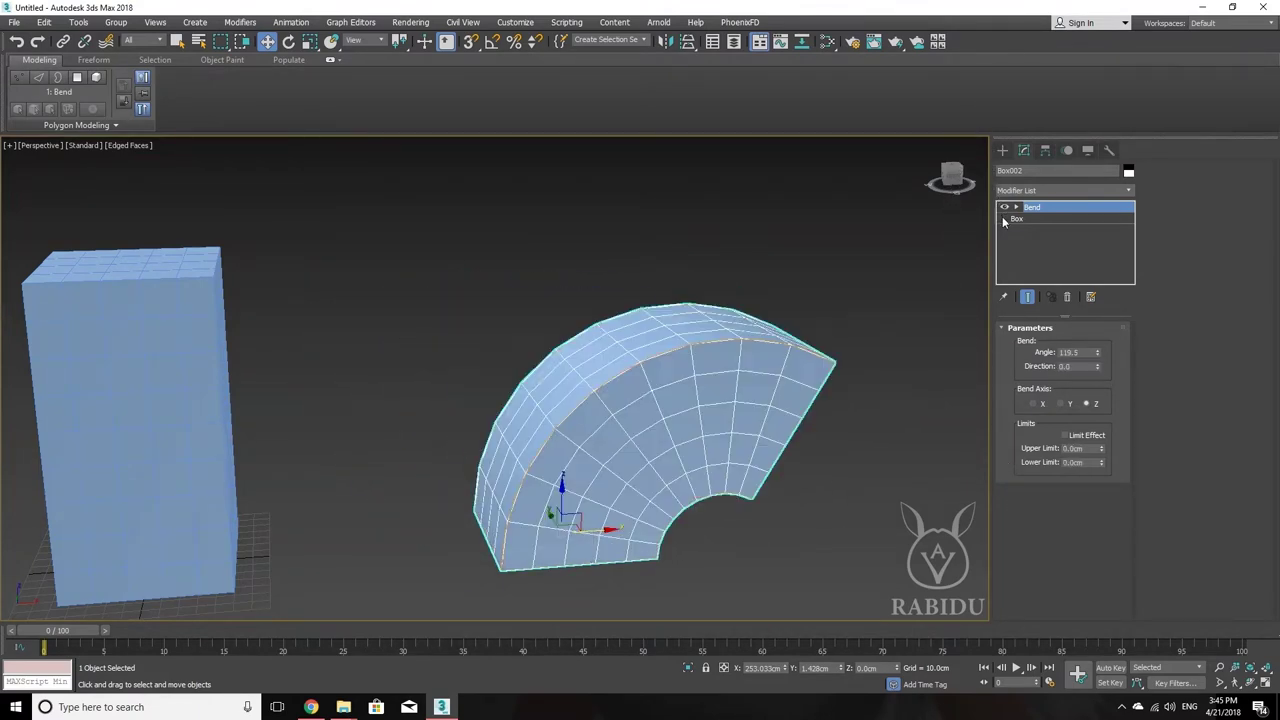
click(1035, 405)
click(1067, 404)
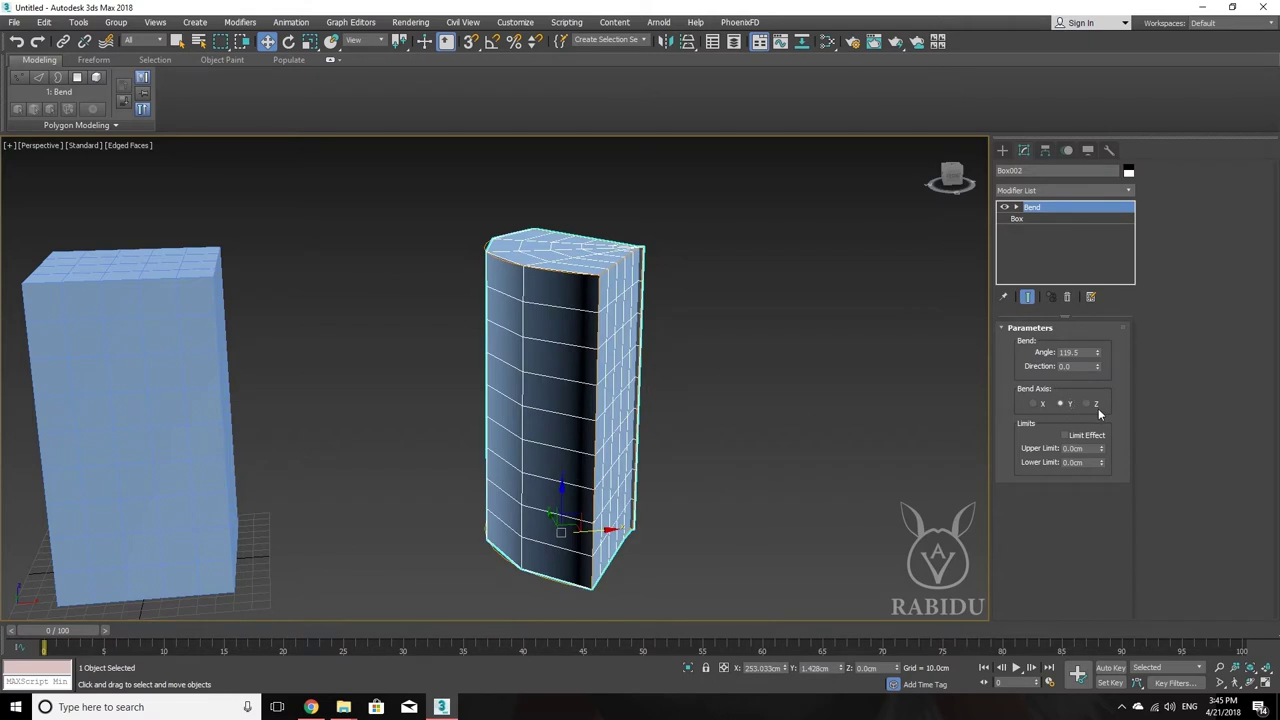
click(1094, 406)
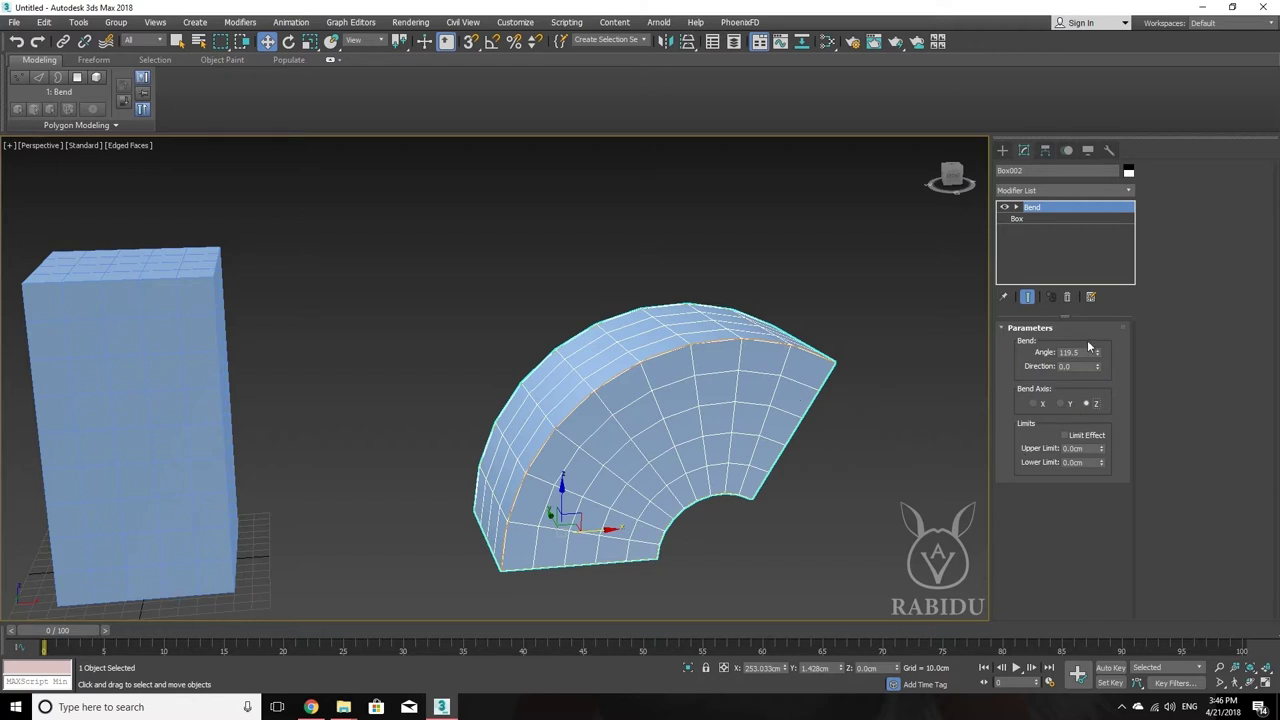
click(1070, 434)
Set the bend angle to 94 and enable Limit Effect with a 220.418 cm upper limit
drag(1098, 353, 1103, 326)
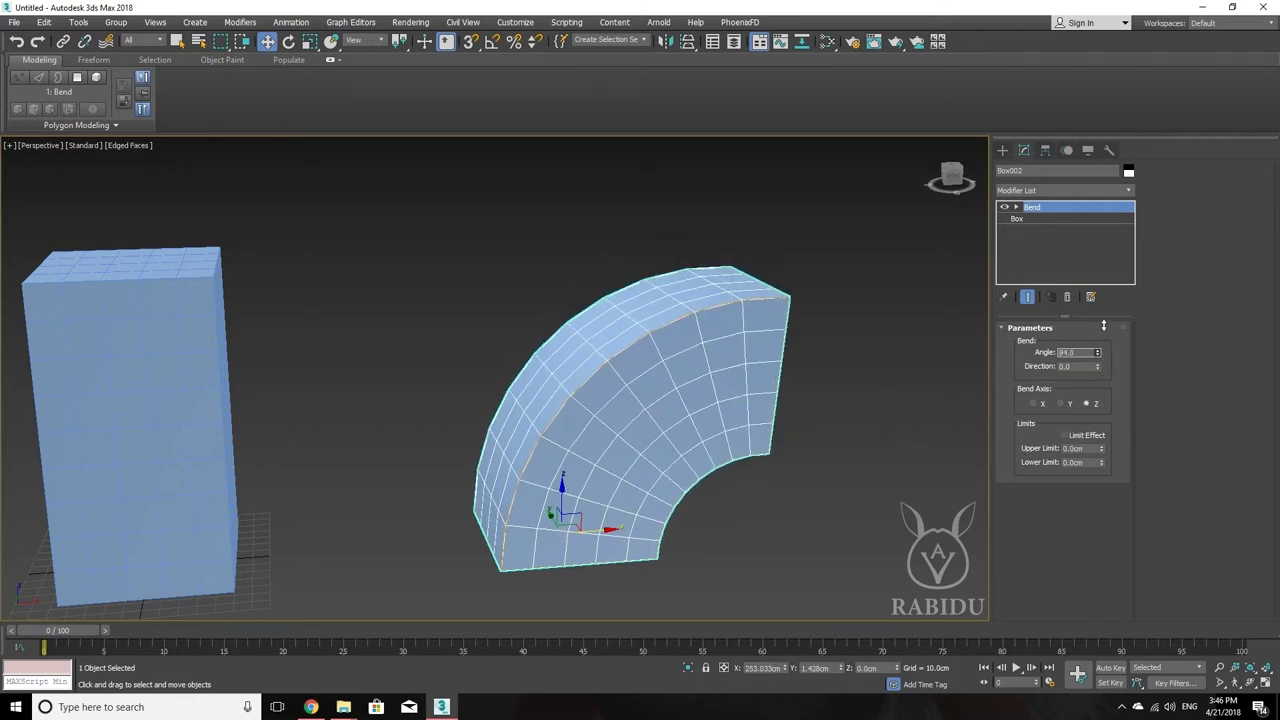
click(1078, 438)
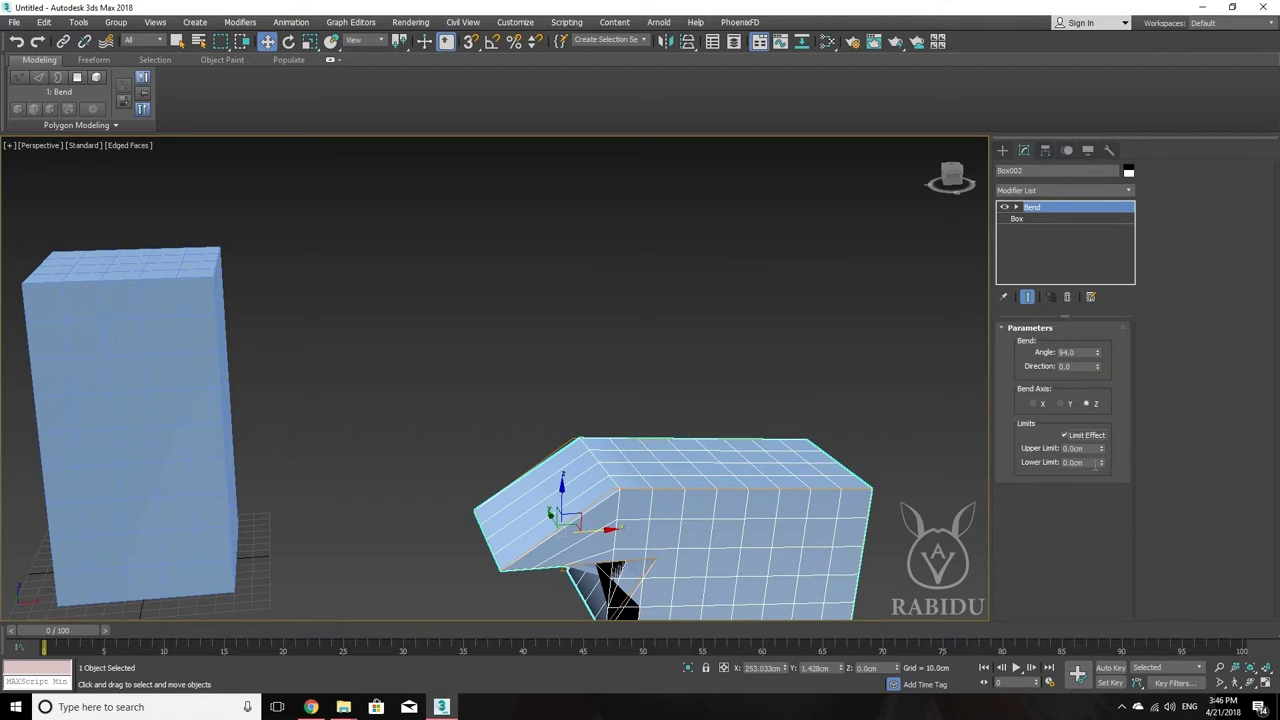
mouse_move(1101, 448)
mouse_down()
mouse_move(1076, 310)
mouse_move(726, 177)
mouse_move(793, 478)
mouse_up()
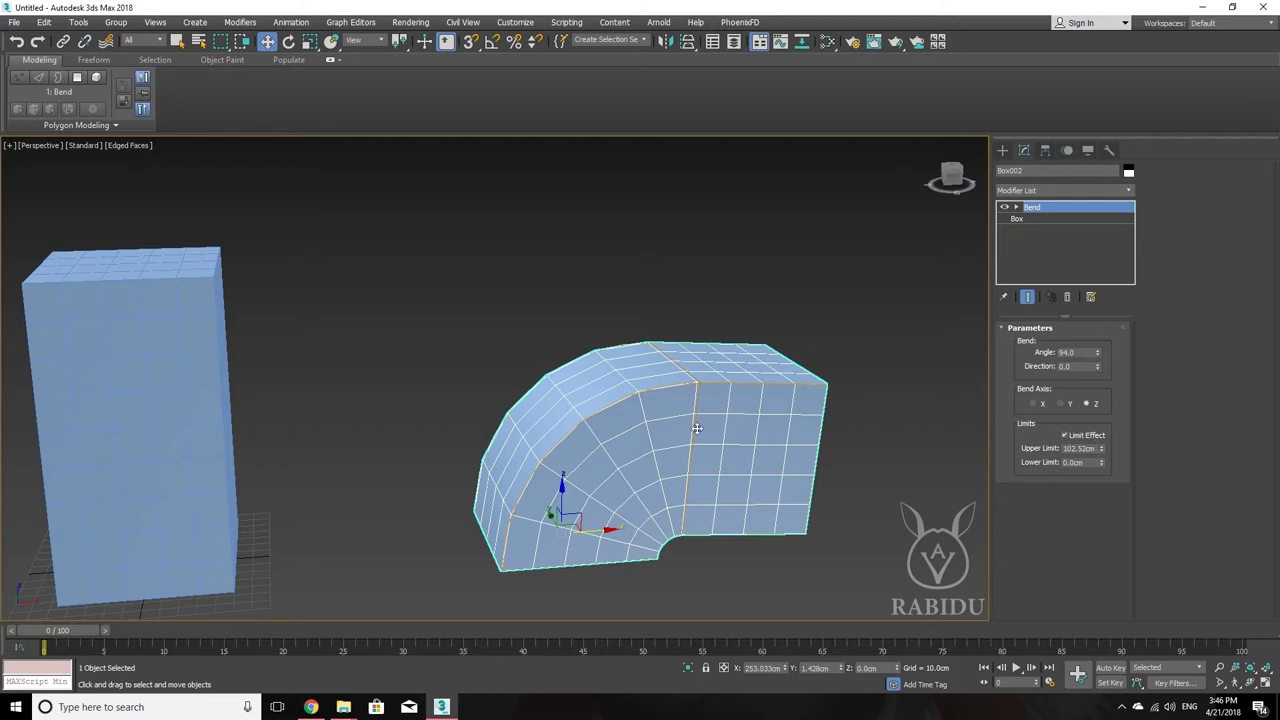
drag(1101, 448, 1084, 372)
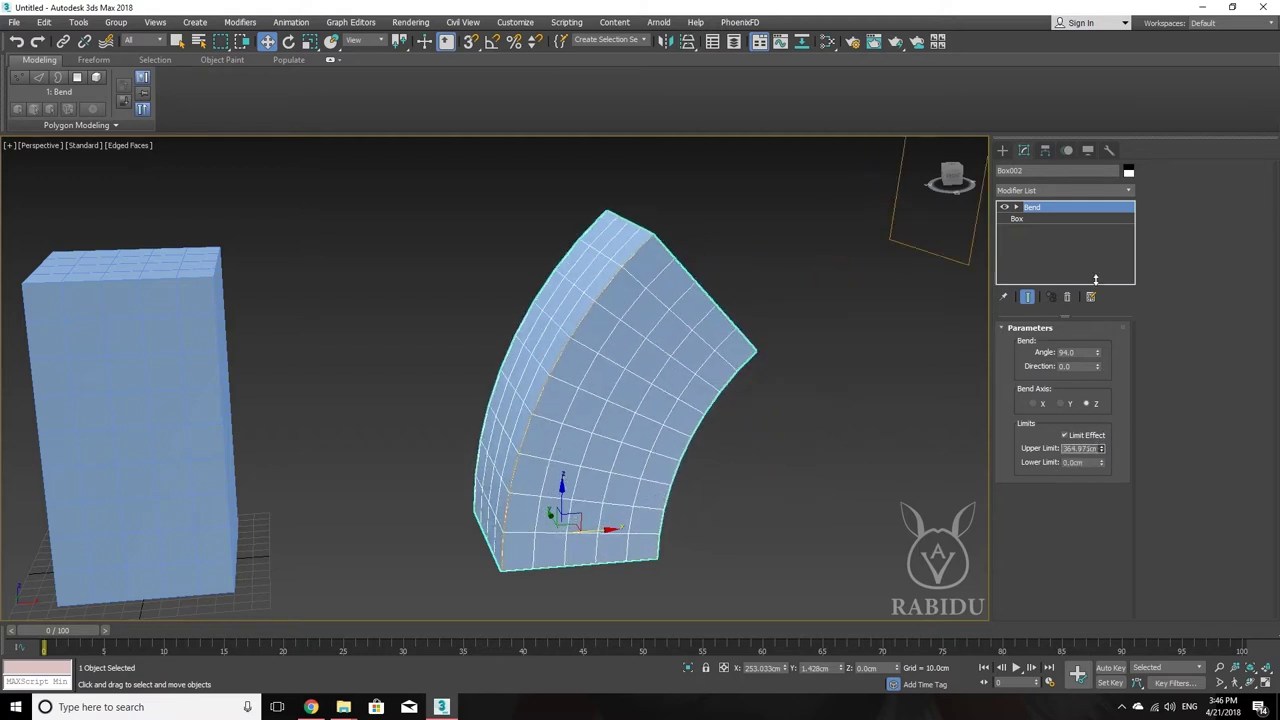
Toggle the Bend off and back on, then lower its upper limit to 119.202 cm
click(1004, 207)
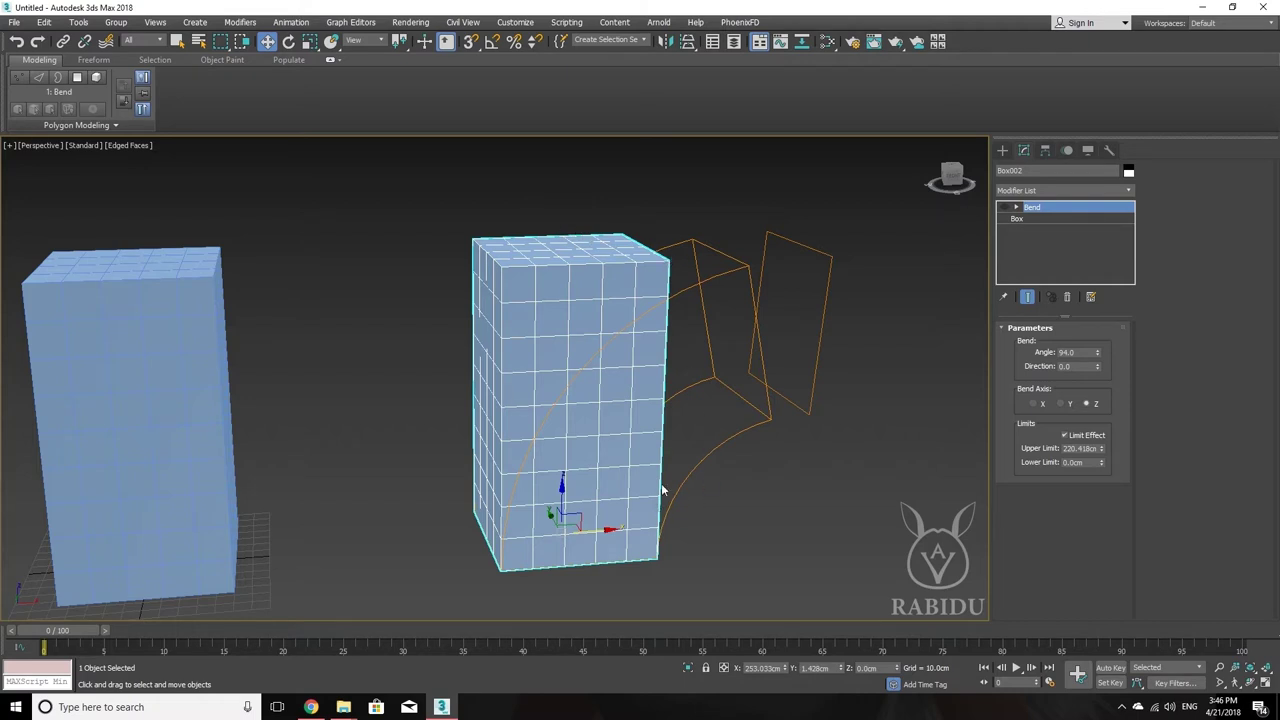
alt+middle_drag(820, 358, 830, 400)
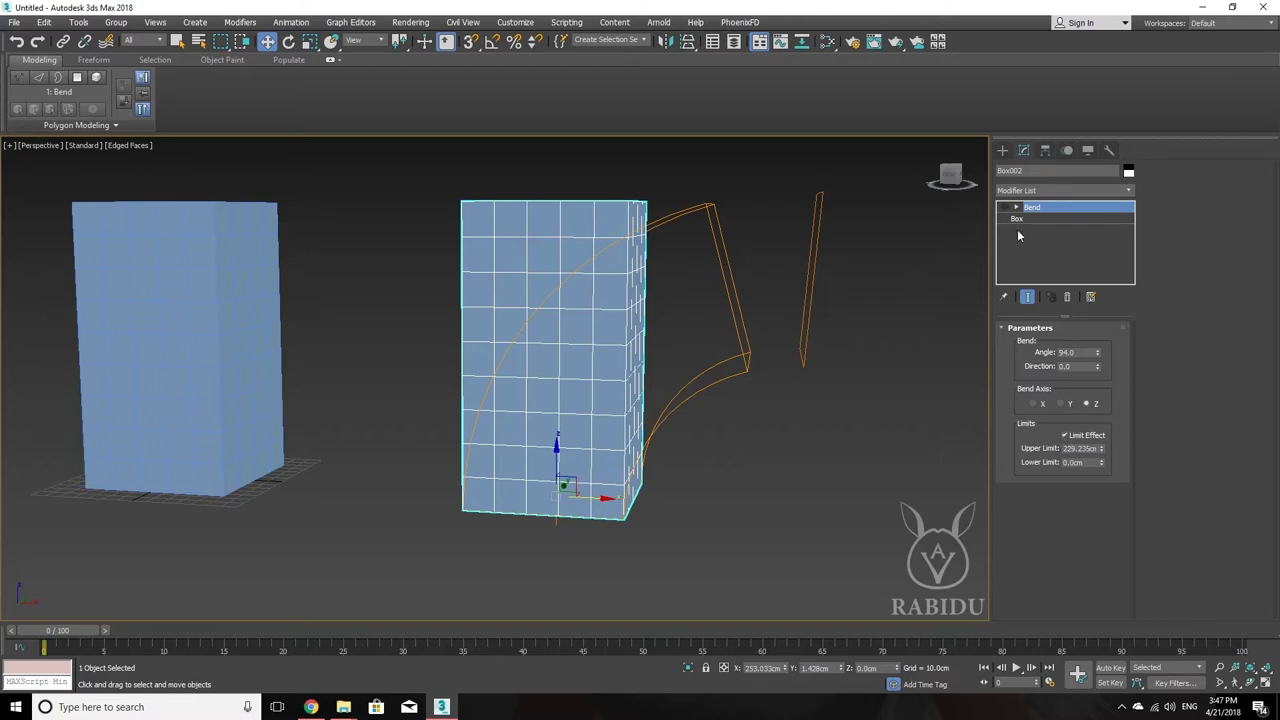
click(1004, 207)
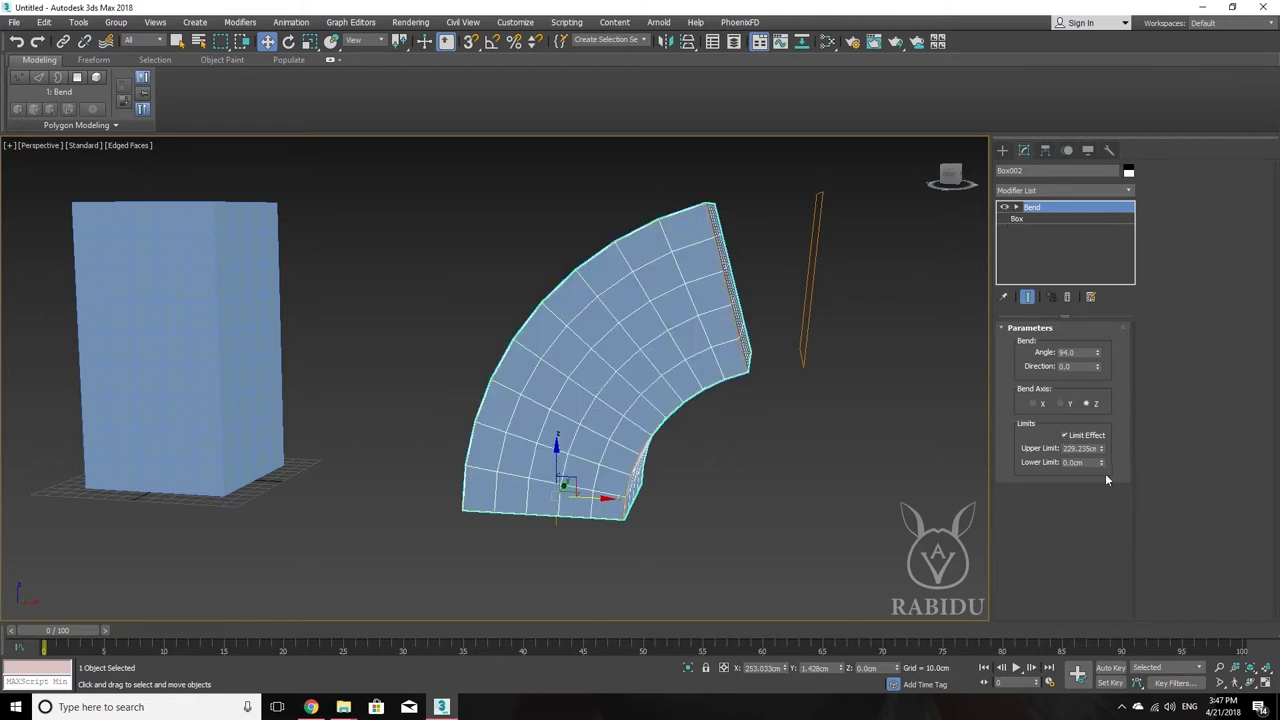
drag(1101, 450, 1126, 483)
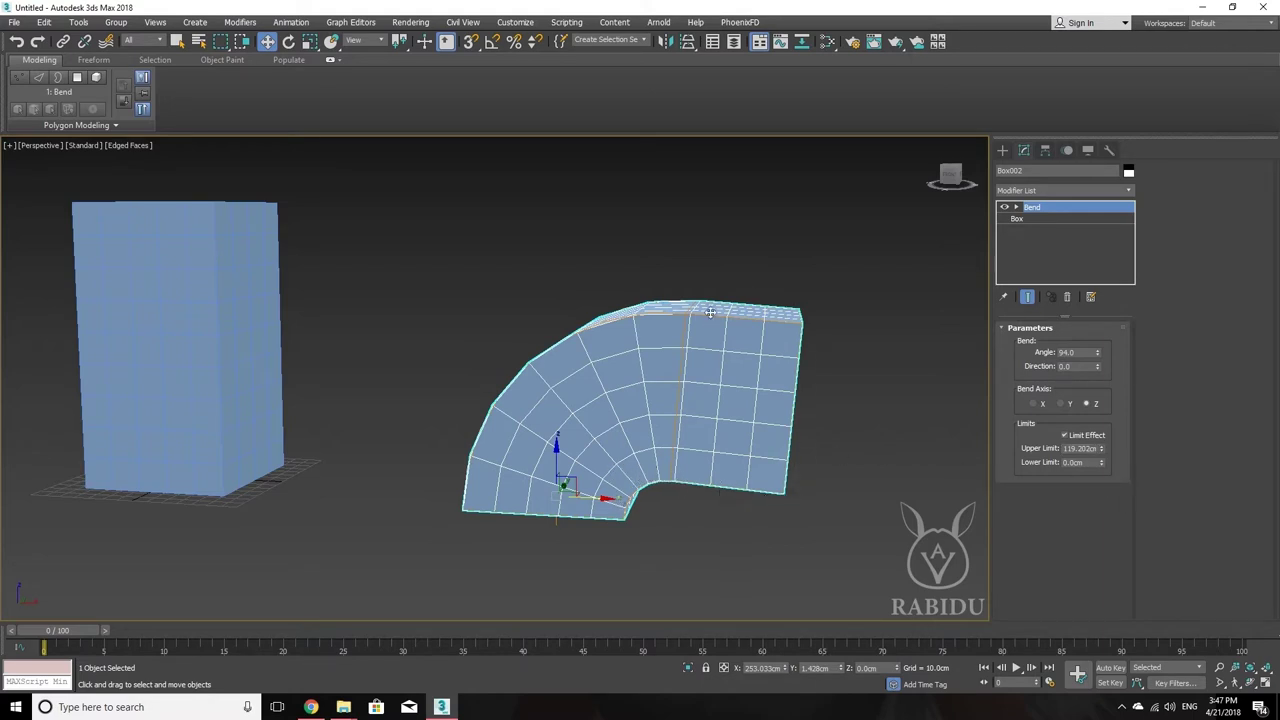
Move the bent Box002 closer to the plain Box001
scroll(651, 380, down, 3)
alt+middle_drag(568, 384, 369, 332)
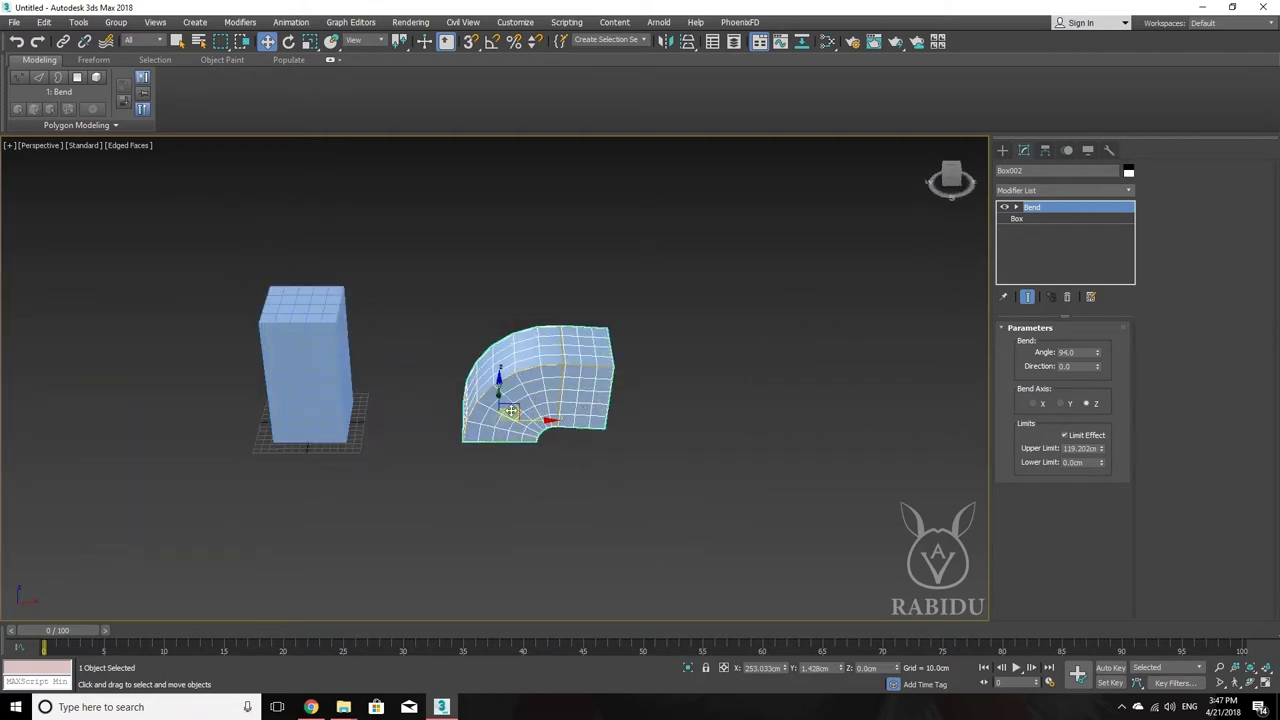
drag(547, 421, 457, 421)
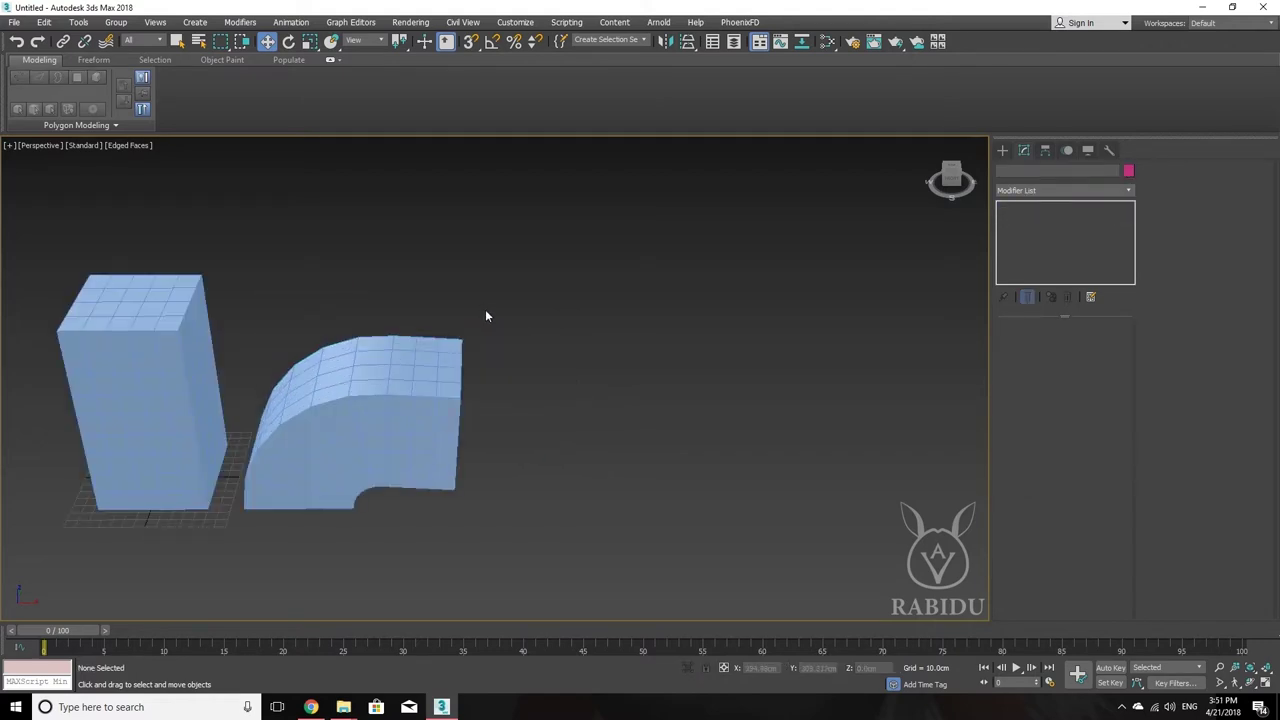
Shift-drag the plain box to the right to clone it as Box003
click(177, 291)
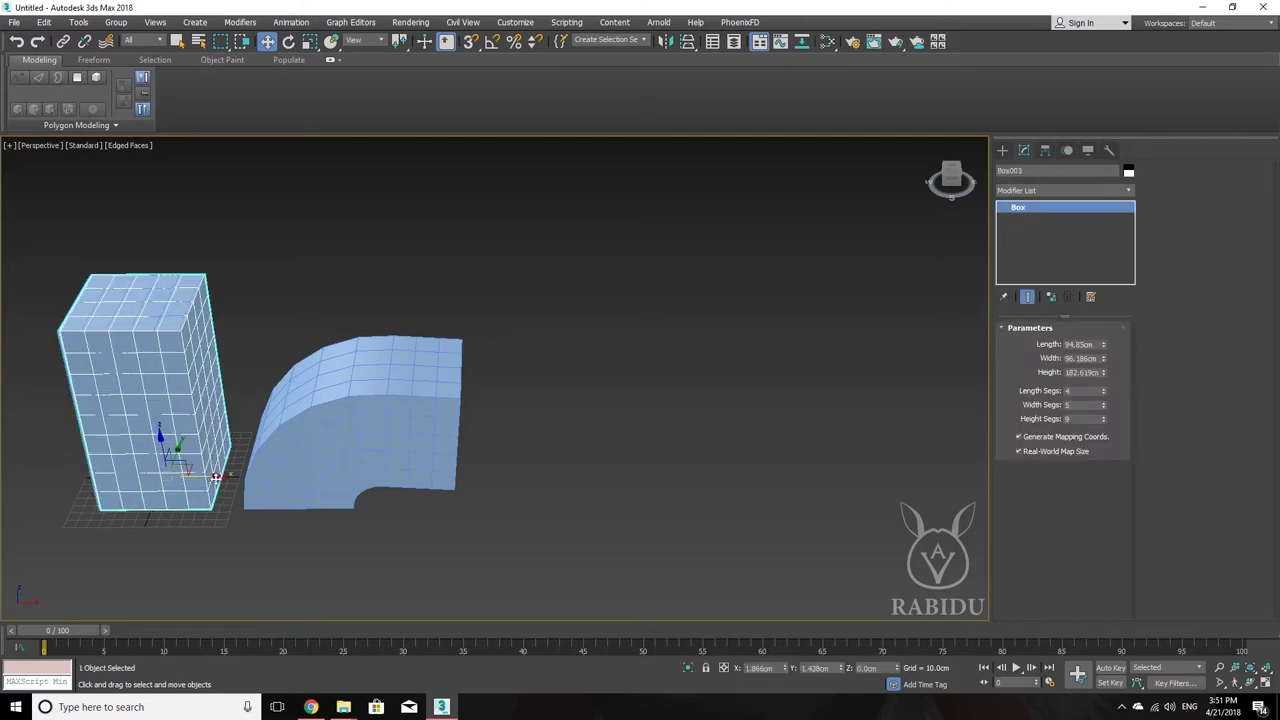
shift+drag(203, 476, 664, 516)
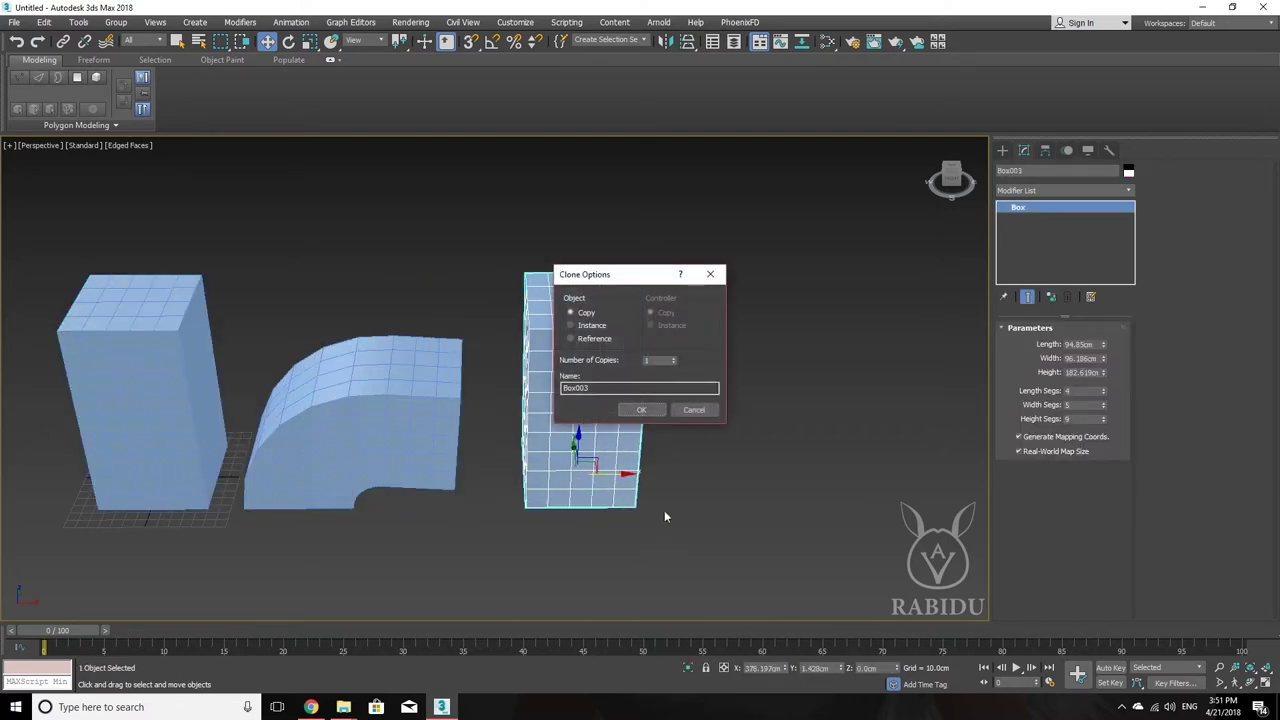
click(641, 409)
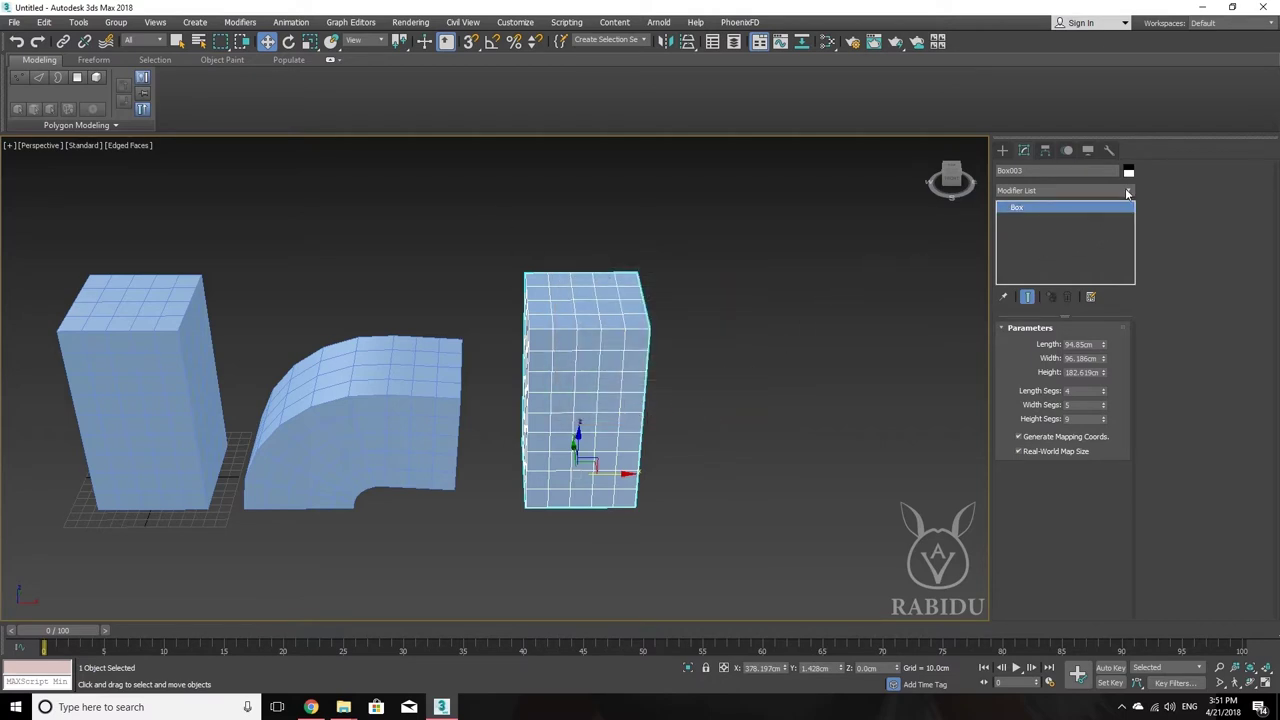
Add a Flex modifier to Box003
click(1128, 191)
scroll(1036, 565, down, 1)
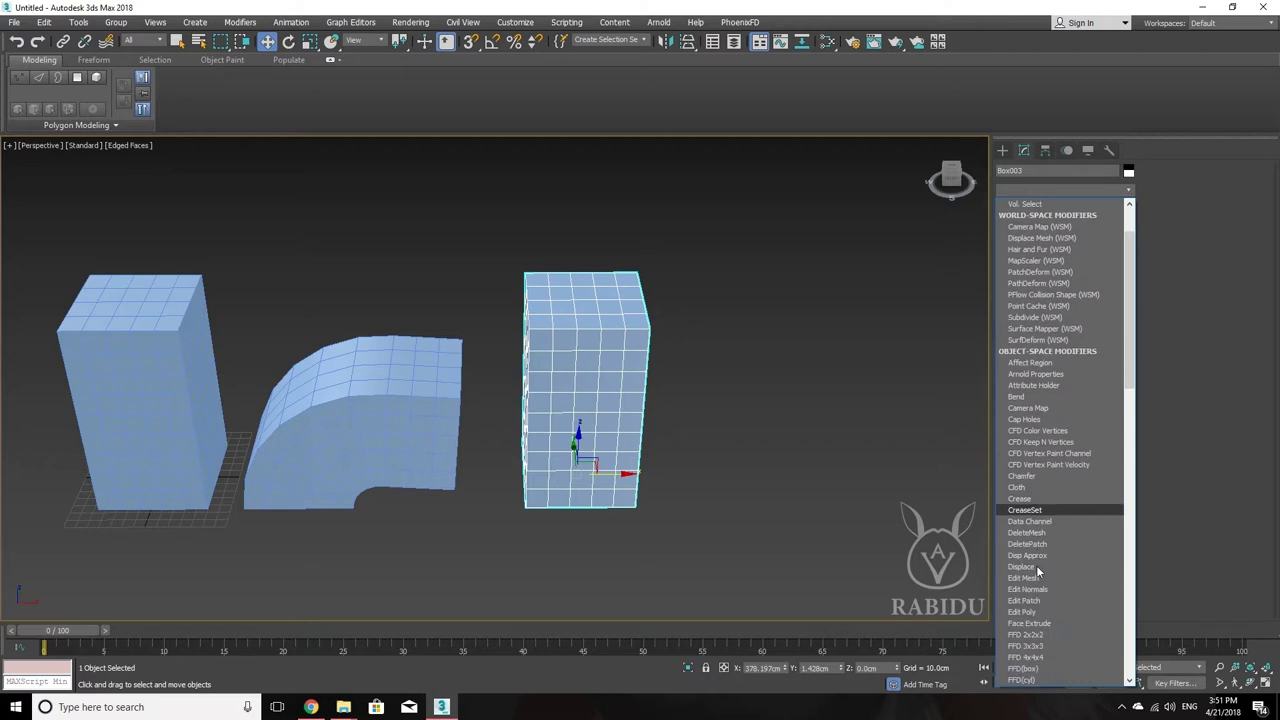
scroll(1036, 565, down, 2)
scroll(1036, 585, down, 1)
scroll(1040, 600, down, 1)
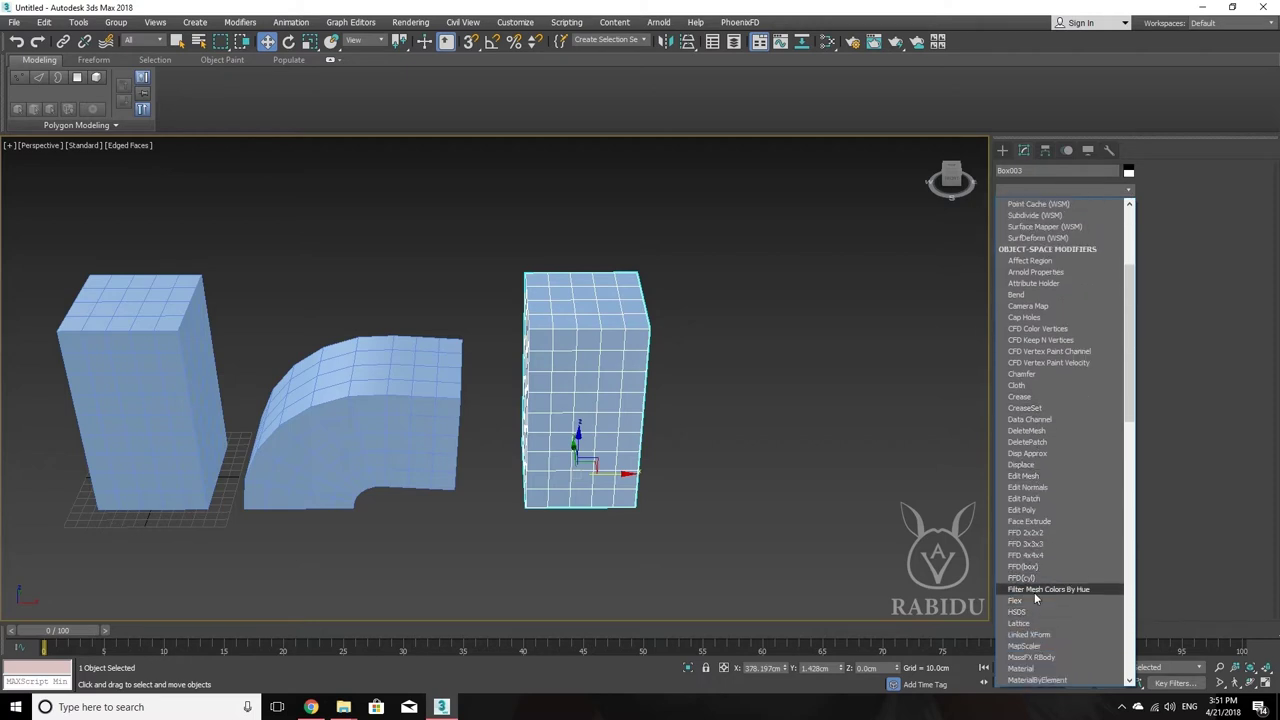
click(1025, 601)
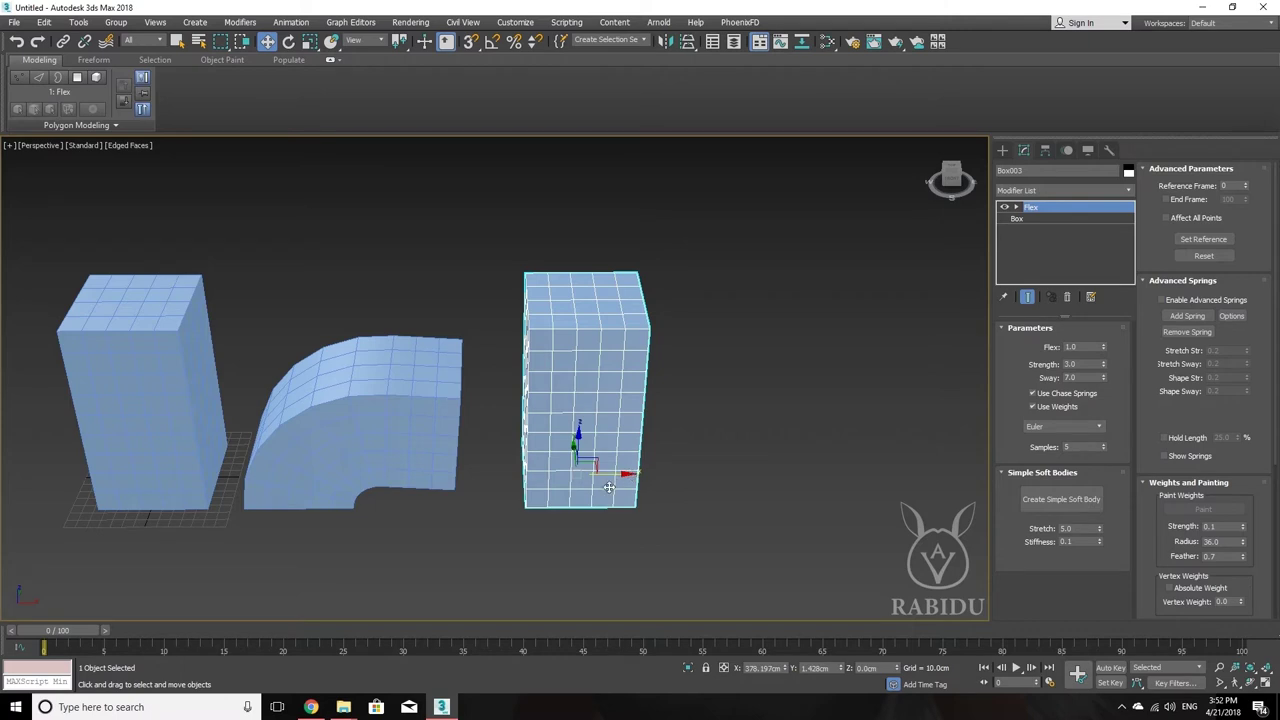
drag(613, 474, 690, 484)
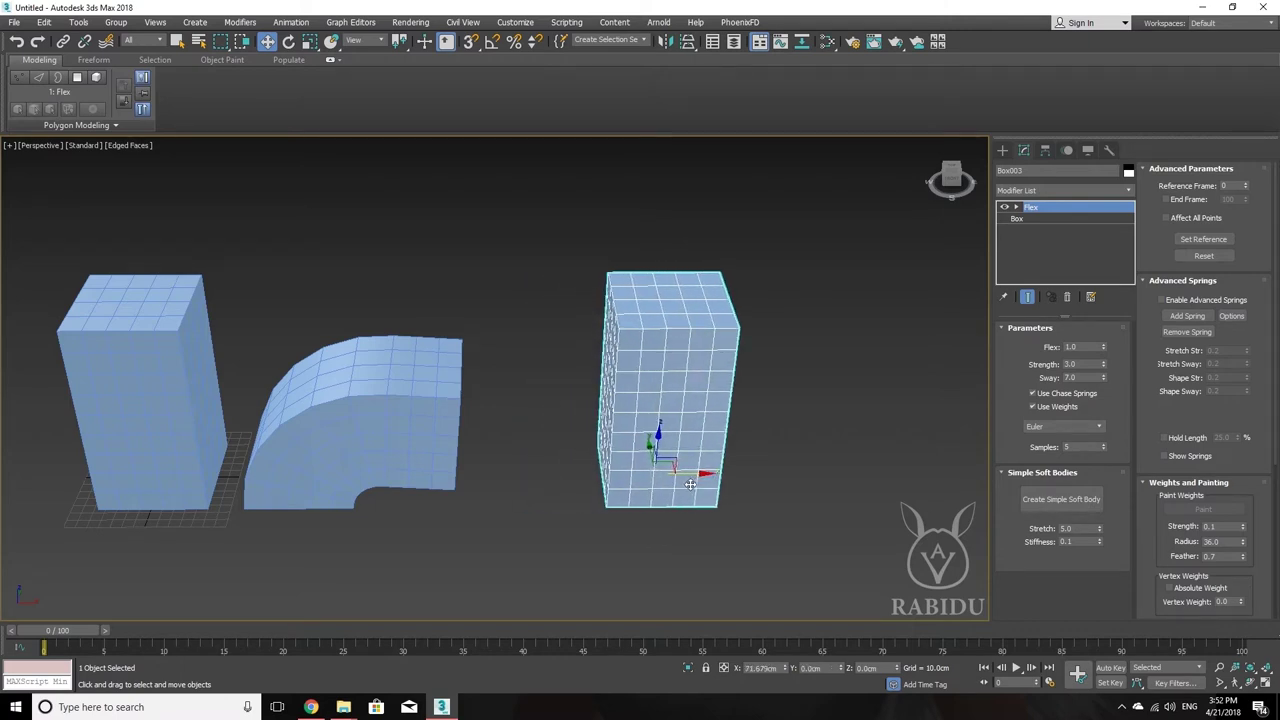
drag(690, 484, 602, 499)
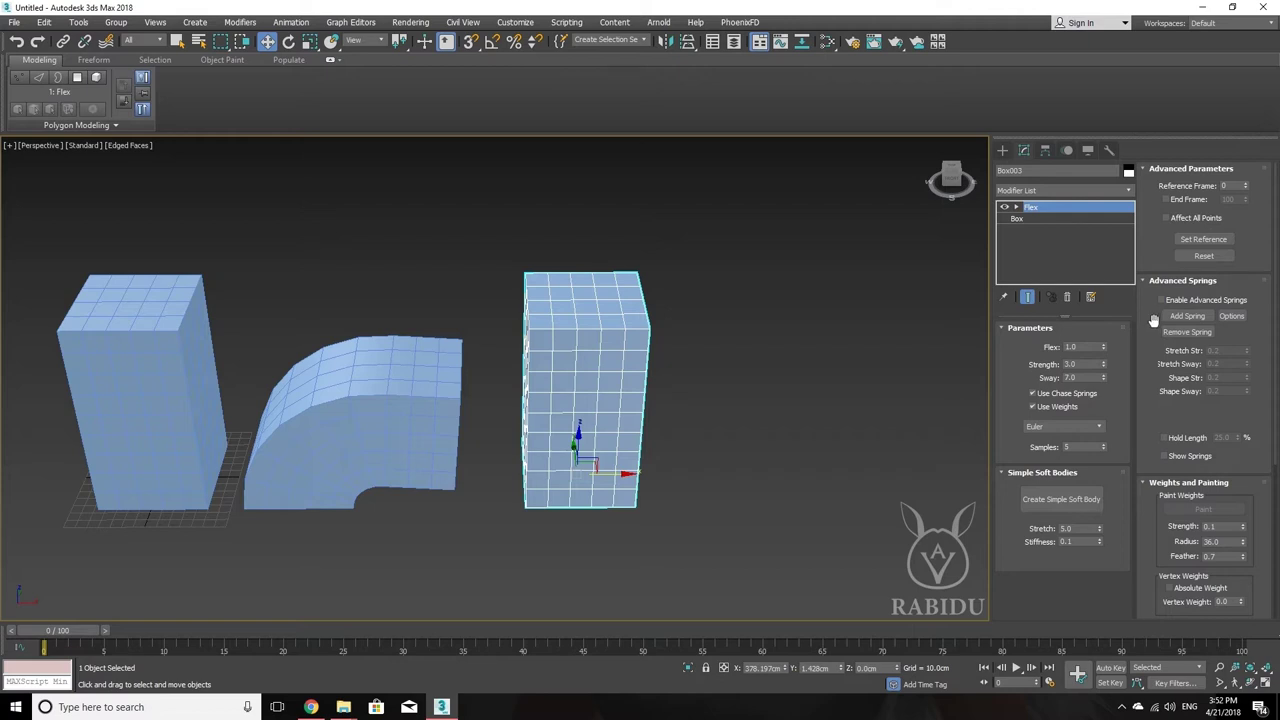
mouse_move(1156, 318)
mouse_down()
mouse_move(1162, 175)
mouse_move(1169, 318)
mouse_up()
With Auto Key on, key a small X move of Box003 at frame 10 and copy it to frame 40
click(1116, 669)
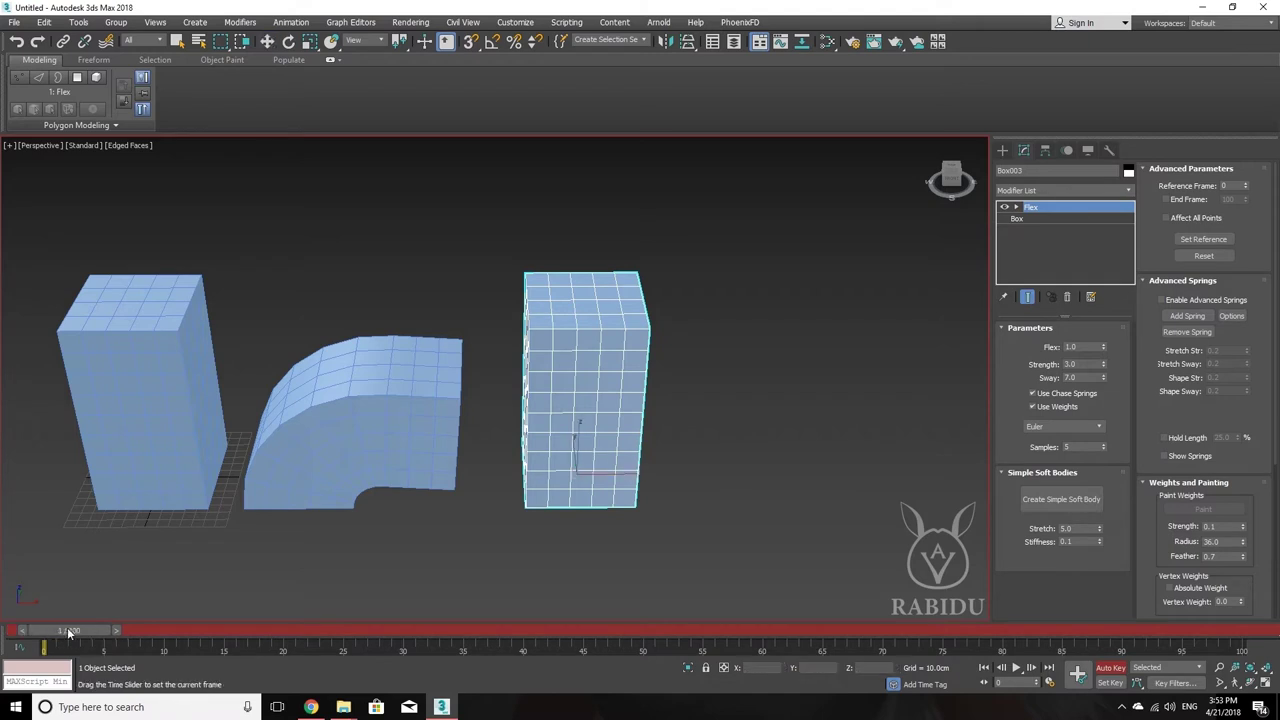
drag(60, 630, 178, 632)
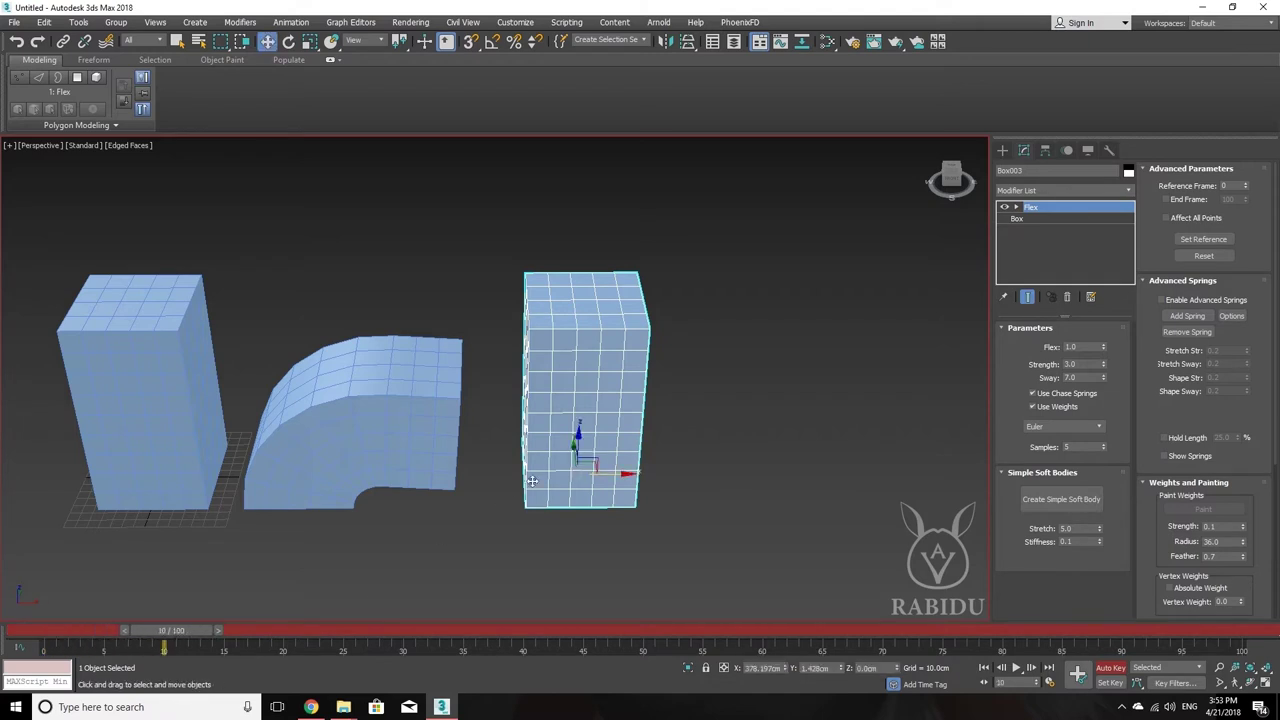
drag(616, 476, 697, 478)
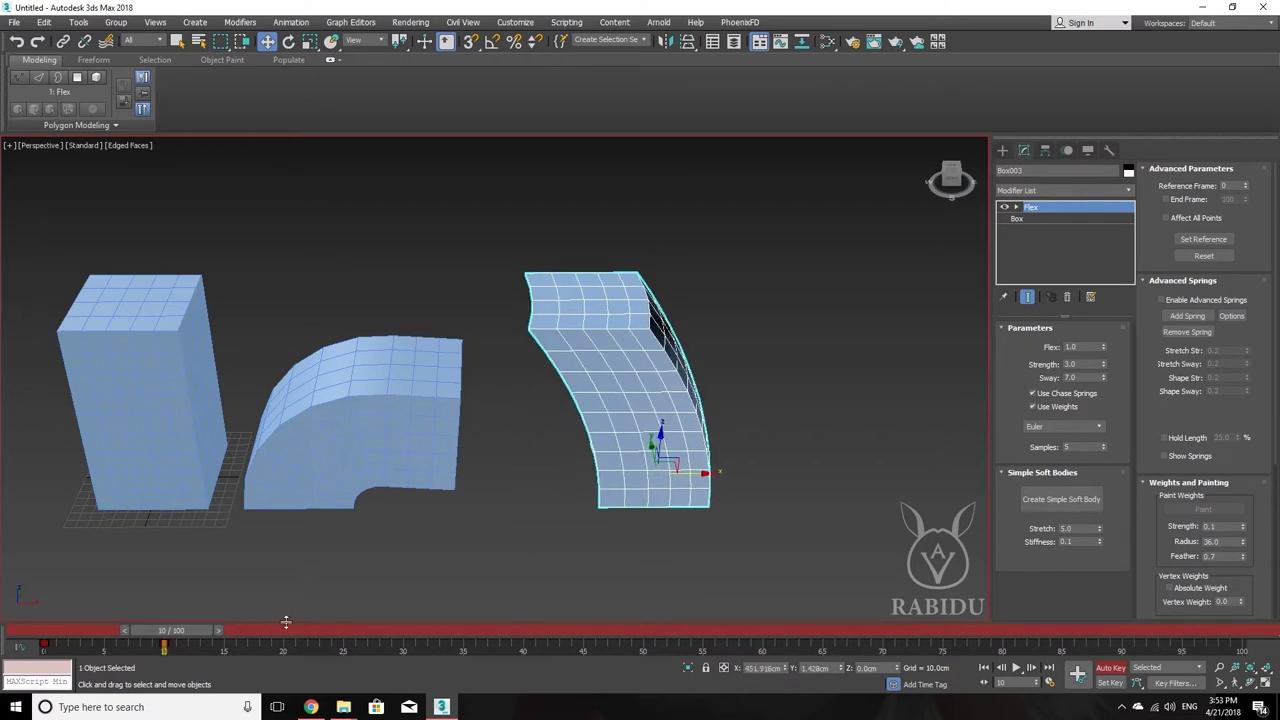
drag(193, 637, 540, 655)
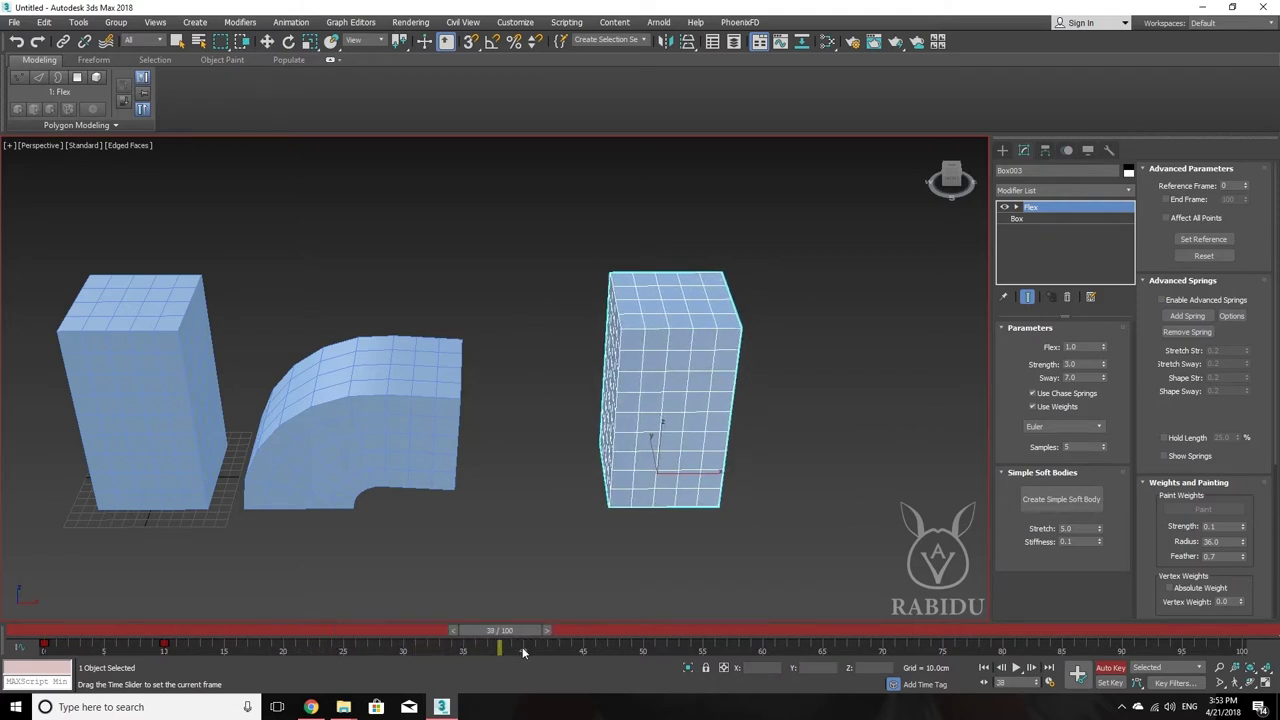
key(w)
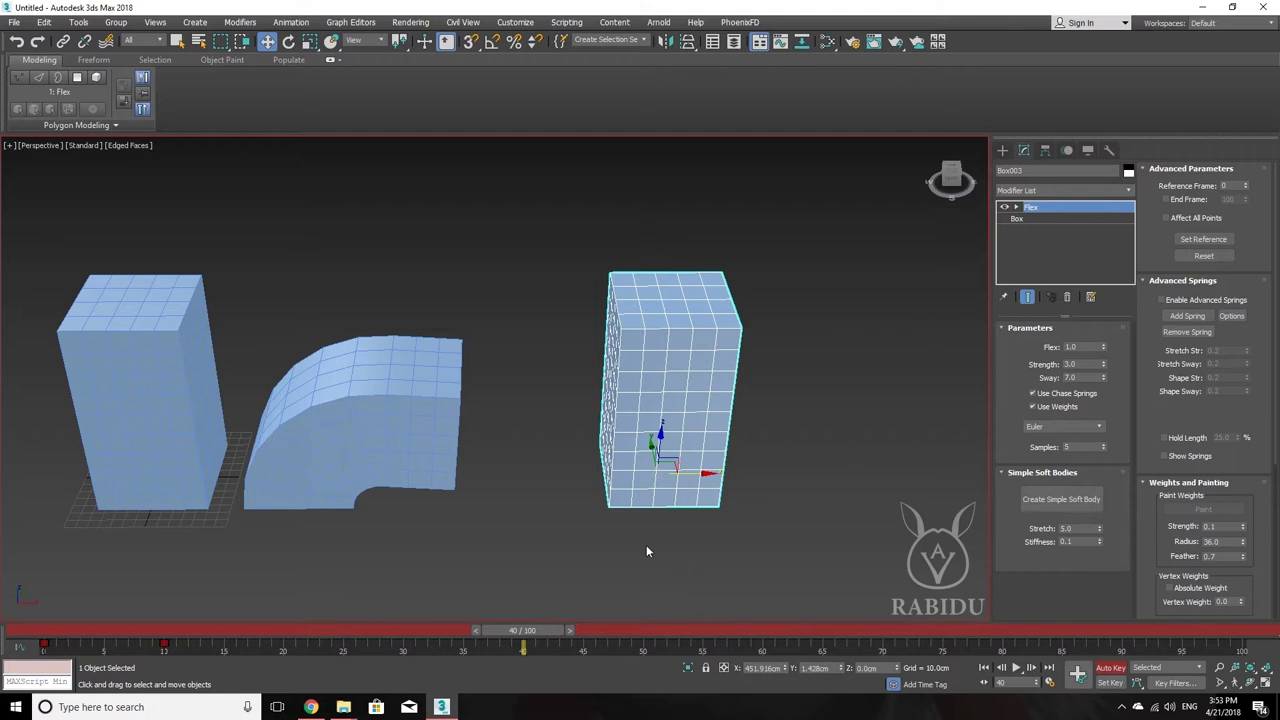
click(164, 646)
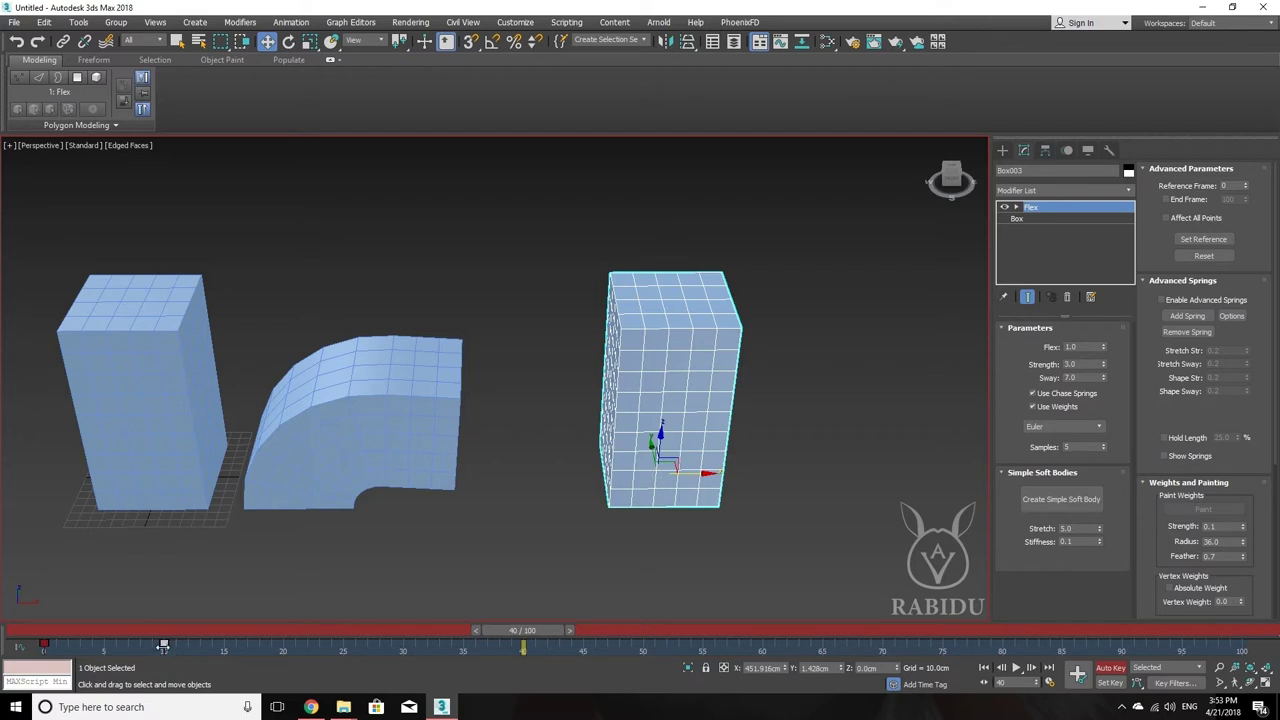
shift+drag(164, 646, 524, 668)
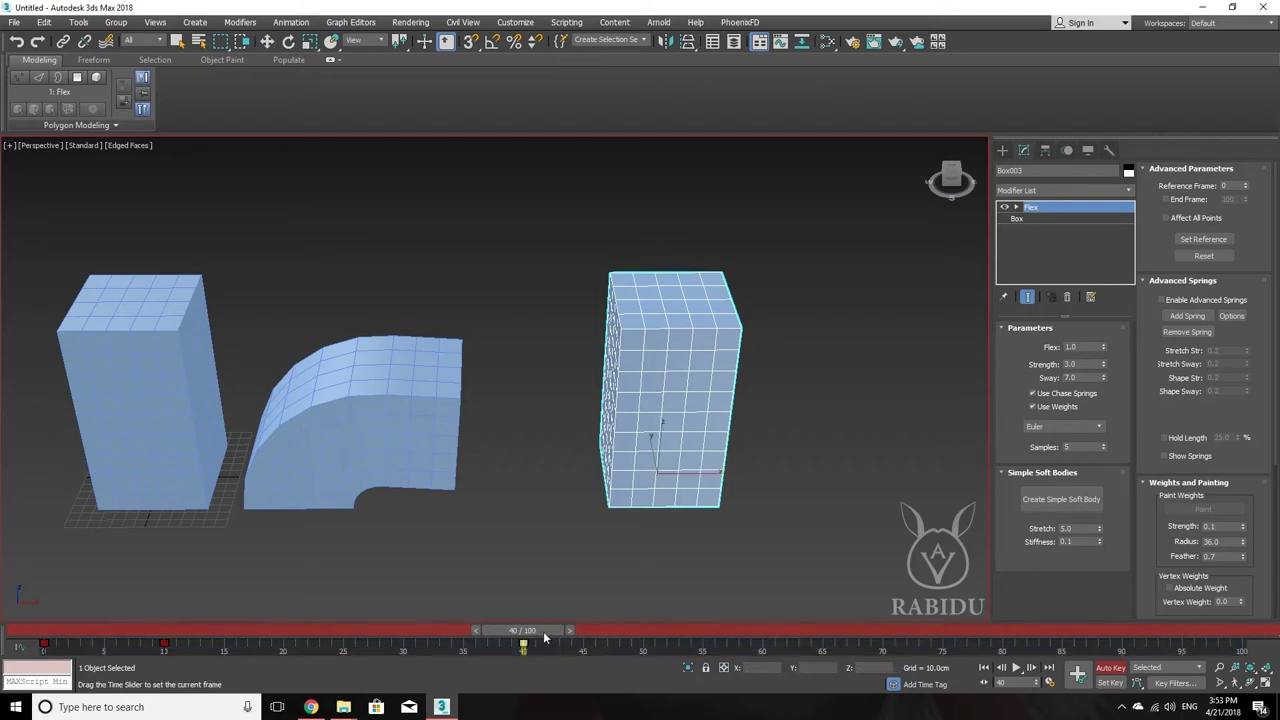
Copy the frame 0 key to frame 50 so Box003 returns to its start position
drag(545, 637, 645, 632)
key(w)
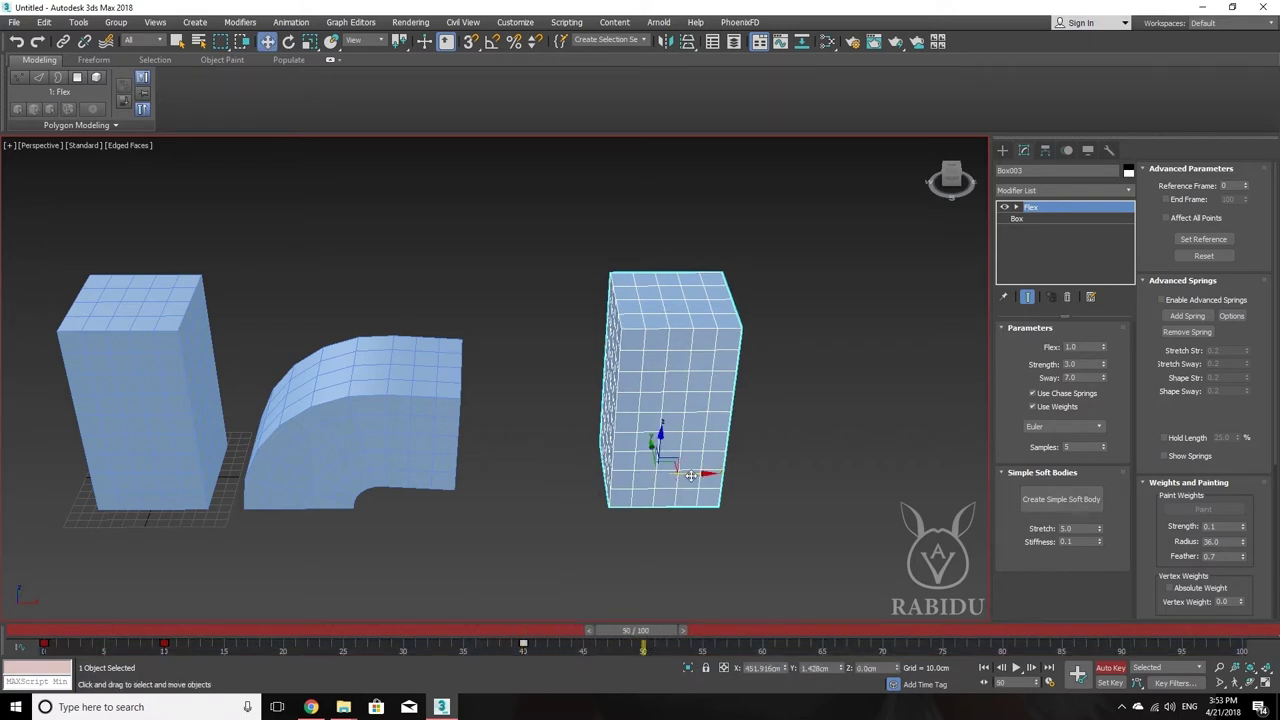
drag(692, 476, 625, 489)
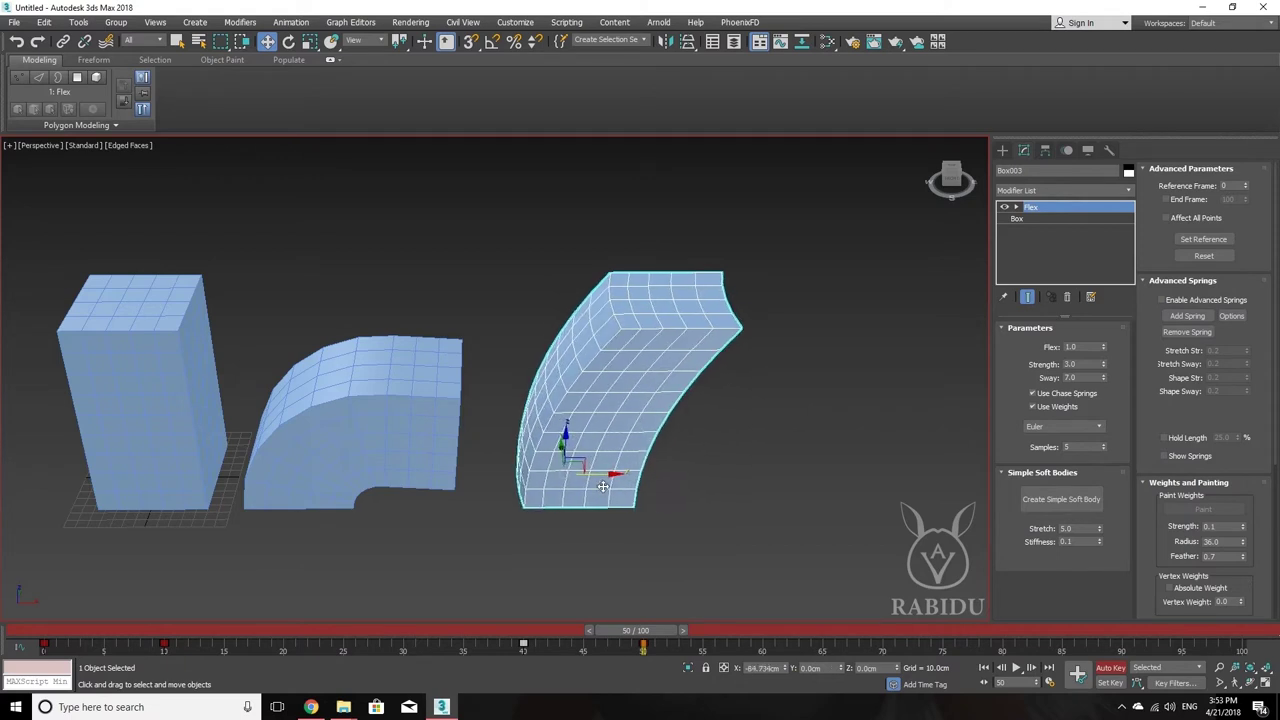
key(ctrl+z)
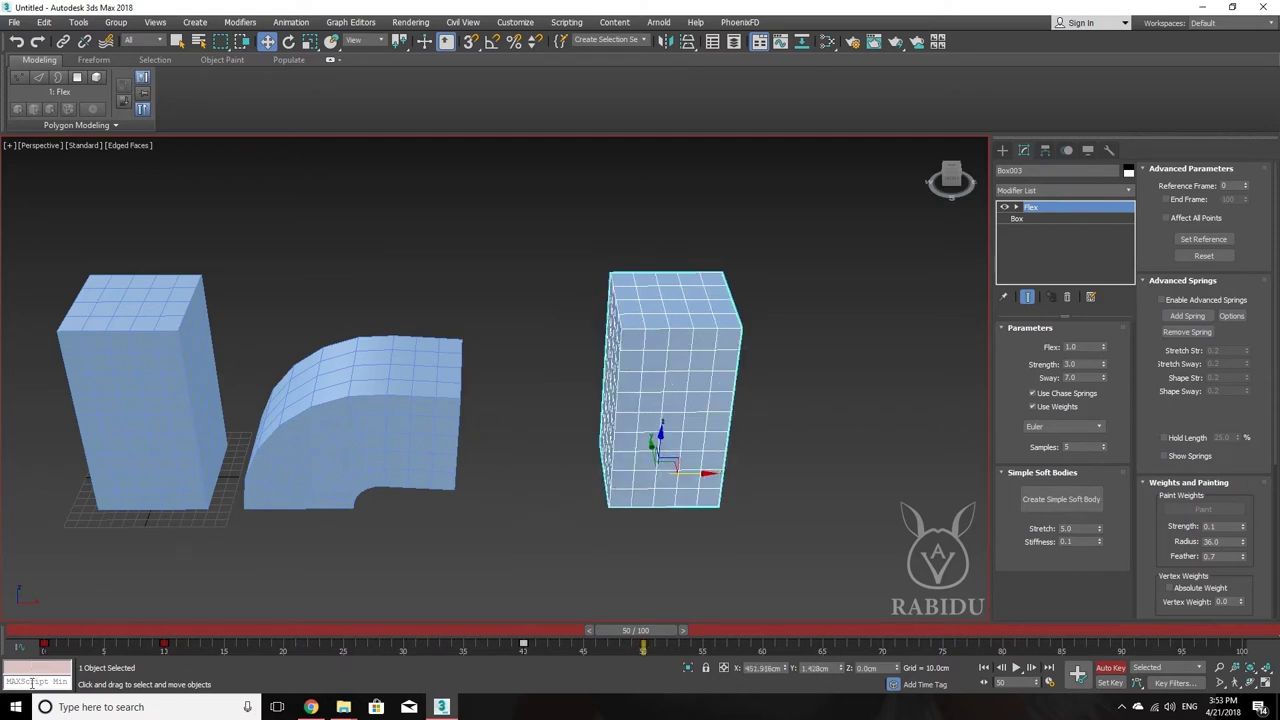
click(40, 648)
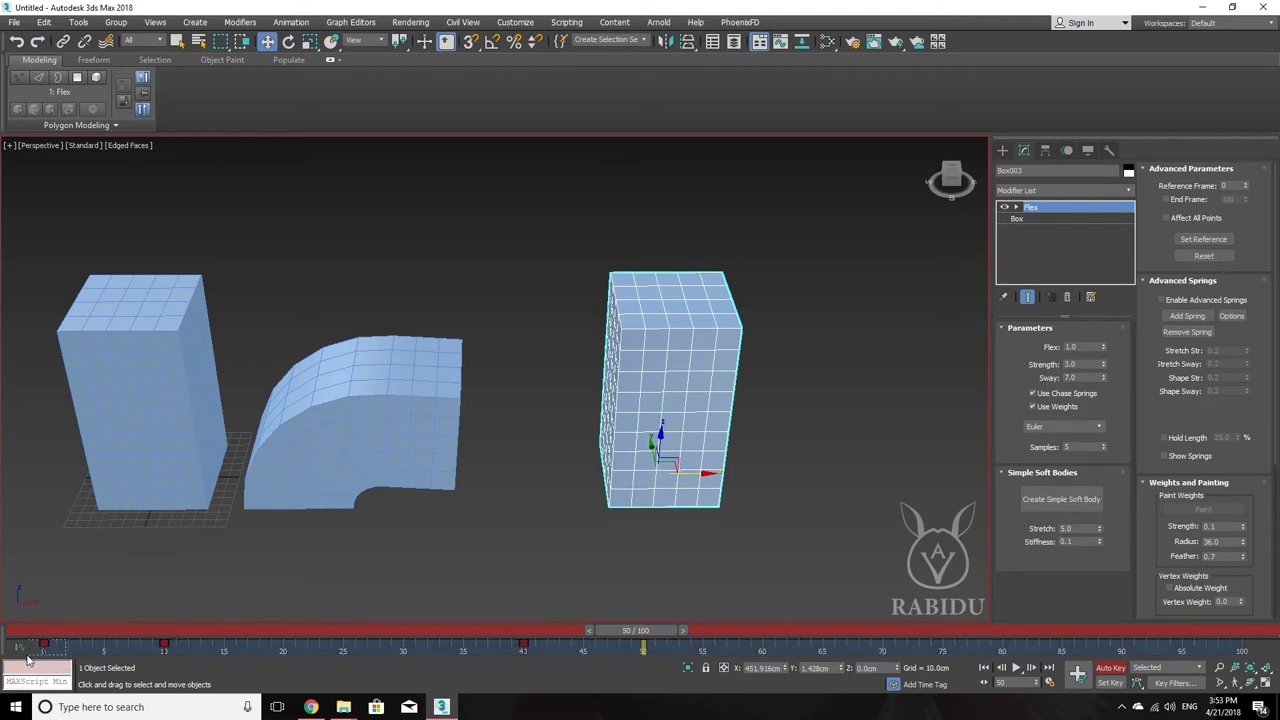
click(43, 644)
shift+drag(43, 644, 643, 660)
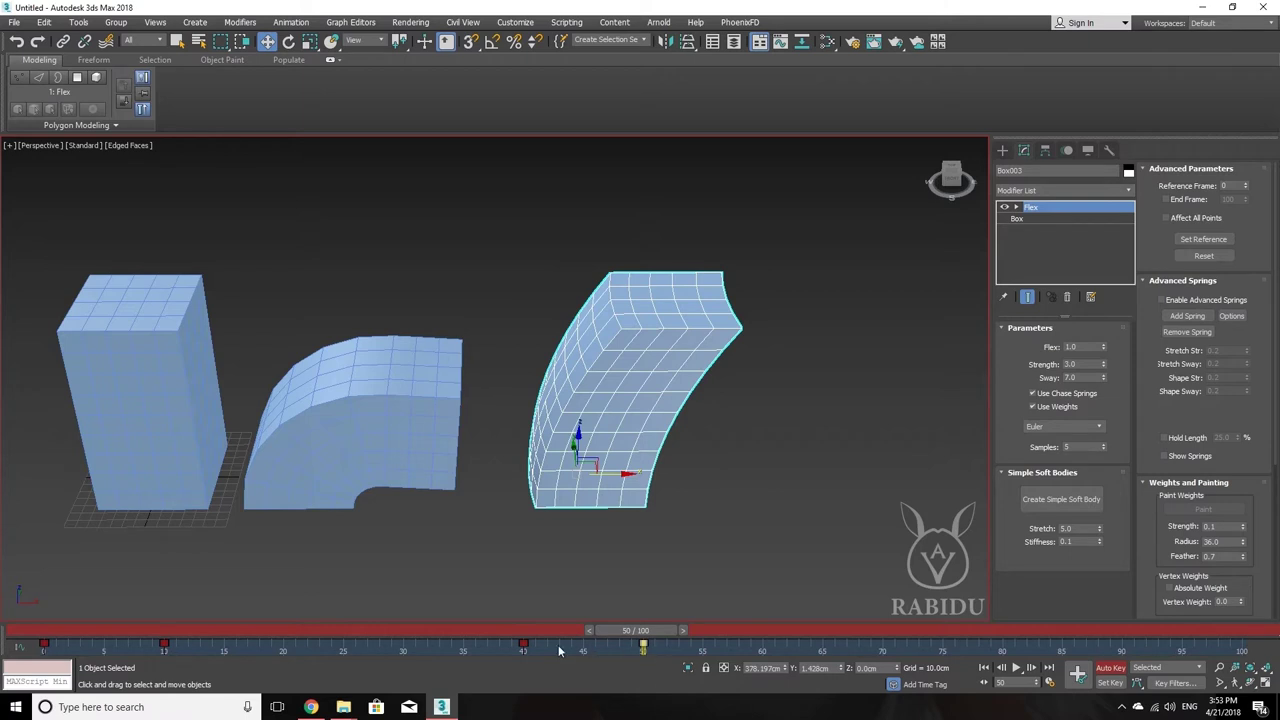
Jump the time slider back to frame 0
click(63, 636)
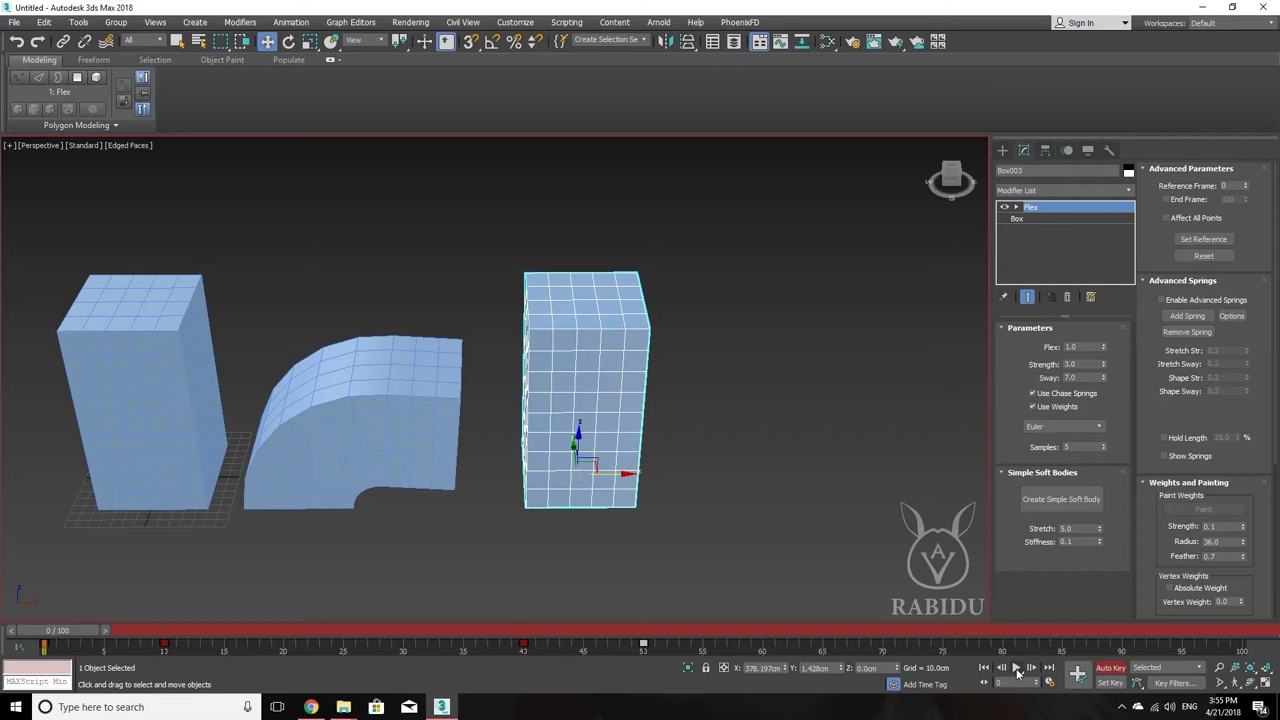
Play and stop the Flex wobble, turn Auto Key off, and rewind near the start
click(1017, 668)
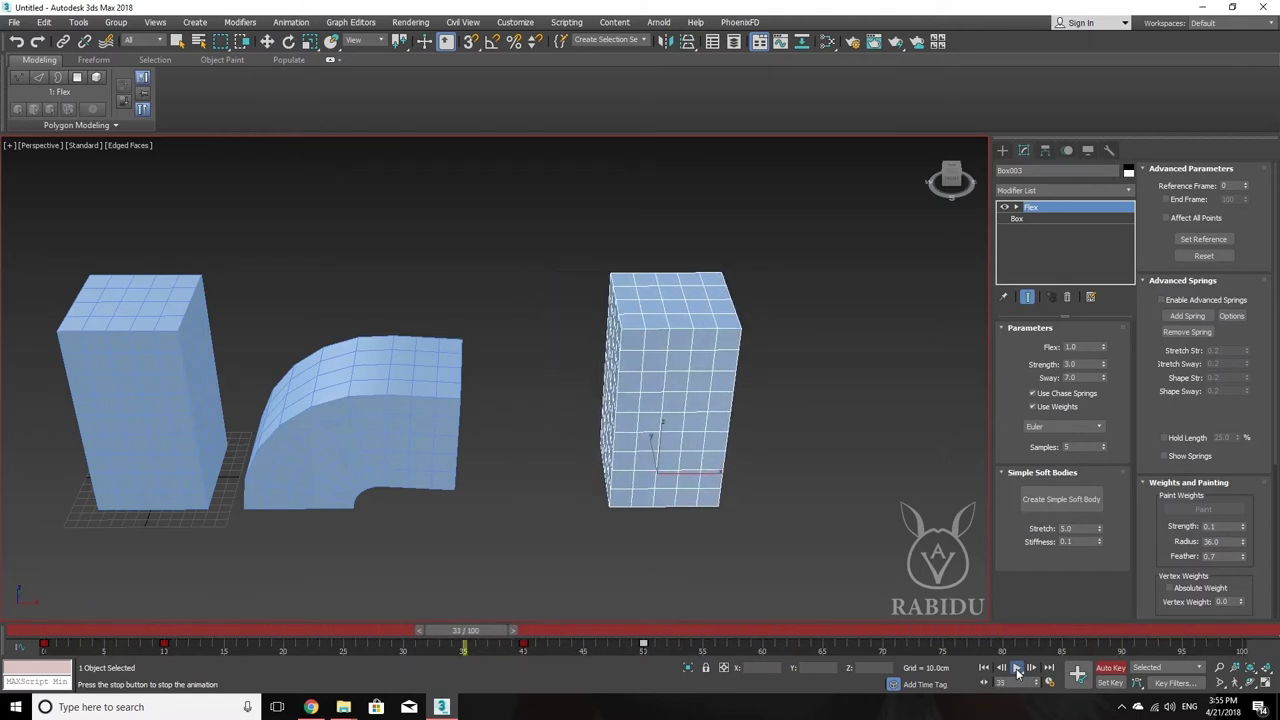
click(1017, 668)
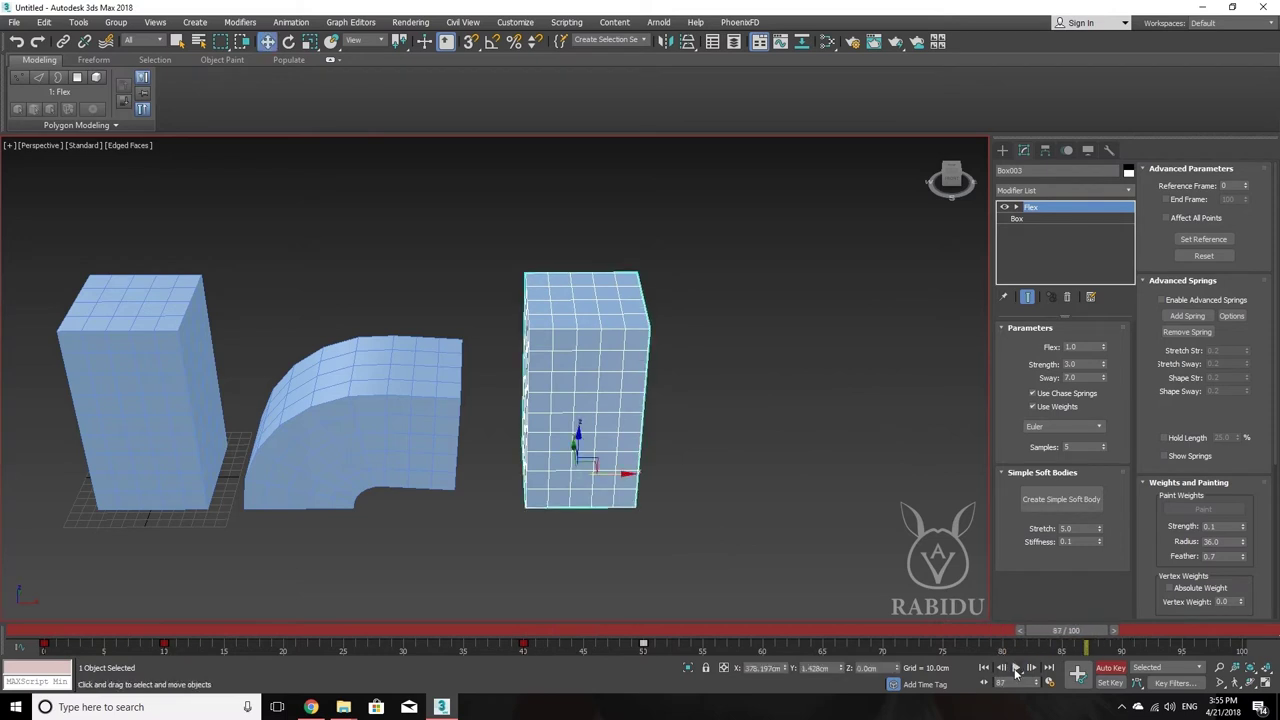
click(1110, 668)
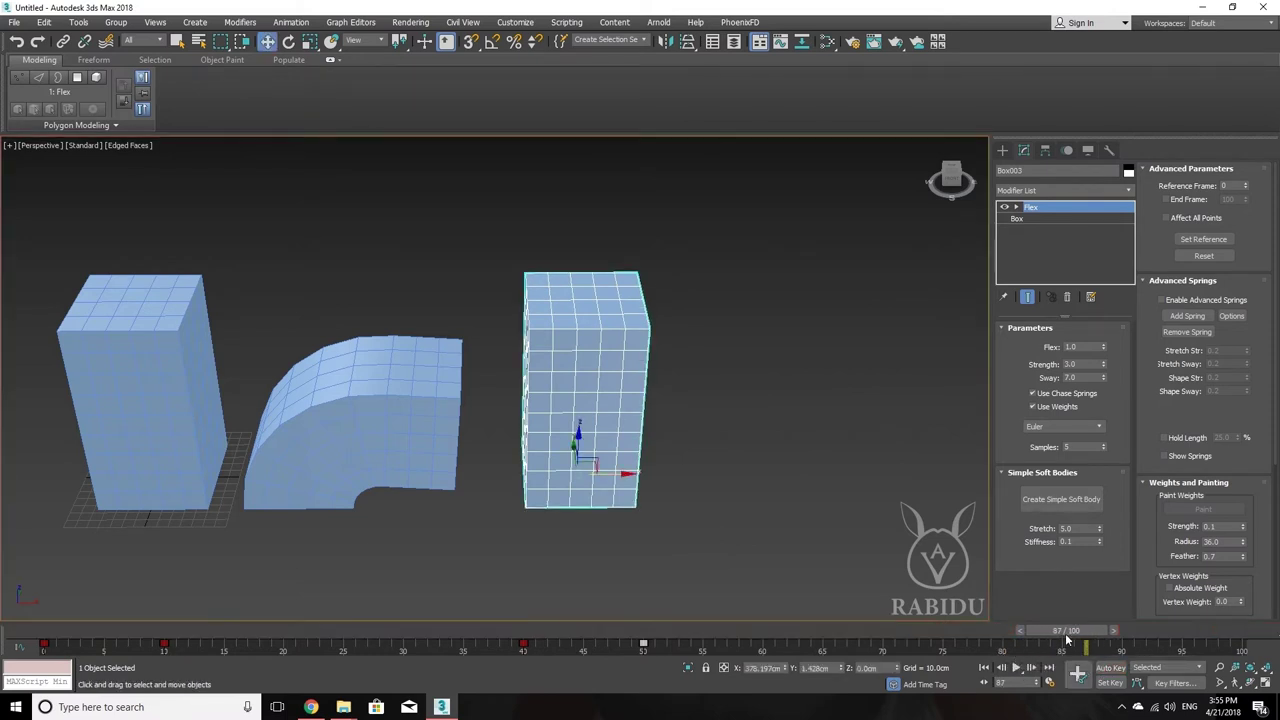
mouse_move(1066, 630)
mouse_down()
mouse_move(753, 600)
mouse_move(62, 573)
mouse_move(315, 600)
mouse_move(35, 592)
mouse_move(278, 607)
mouse_move(2, 573)
mouse_up()
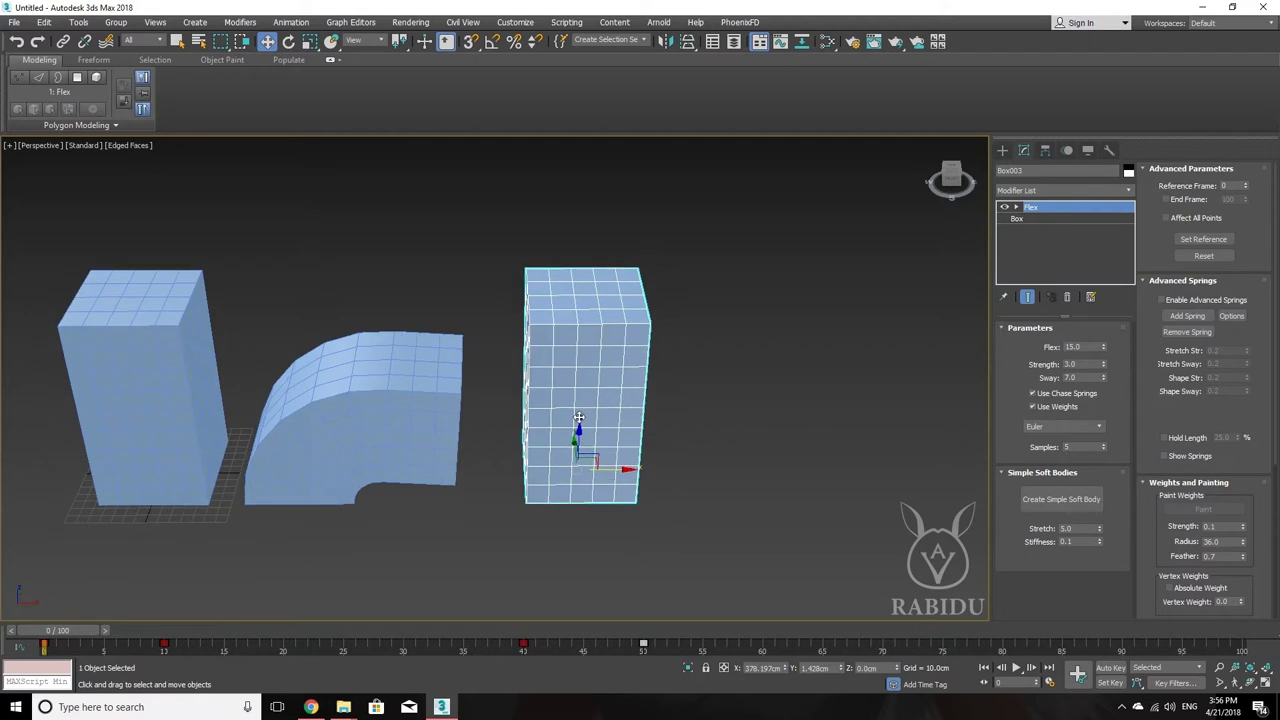
Set Box003's Flex to 8, preview the wobble, rewind to frame 0 and deselect
key(slash)
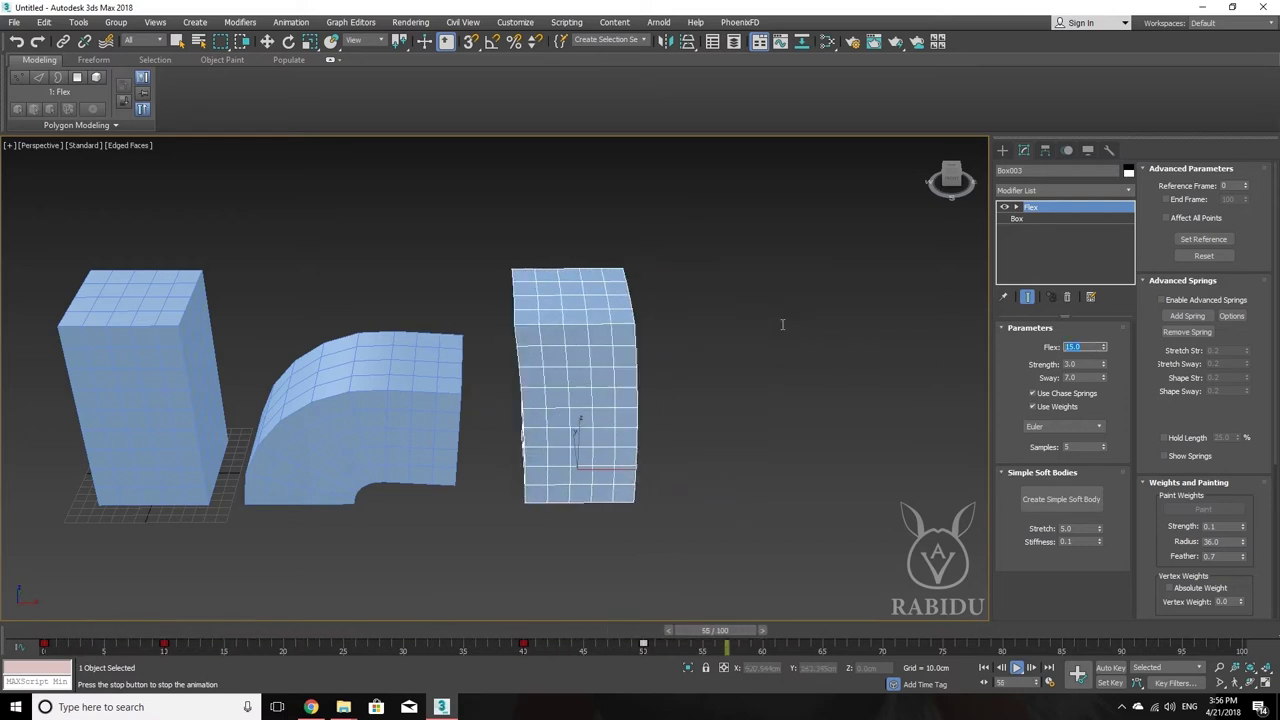
text(8)
key(Return)
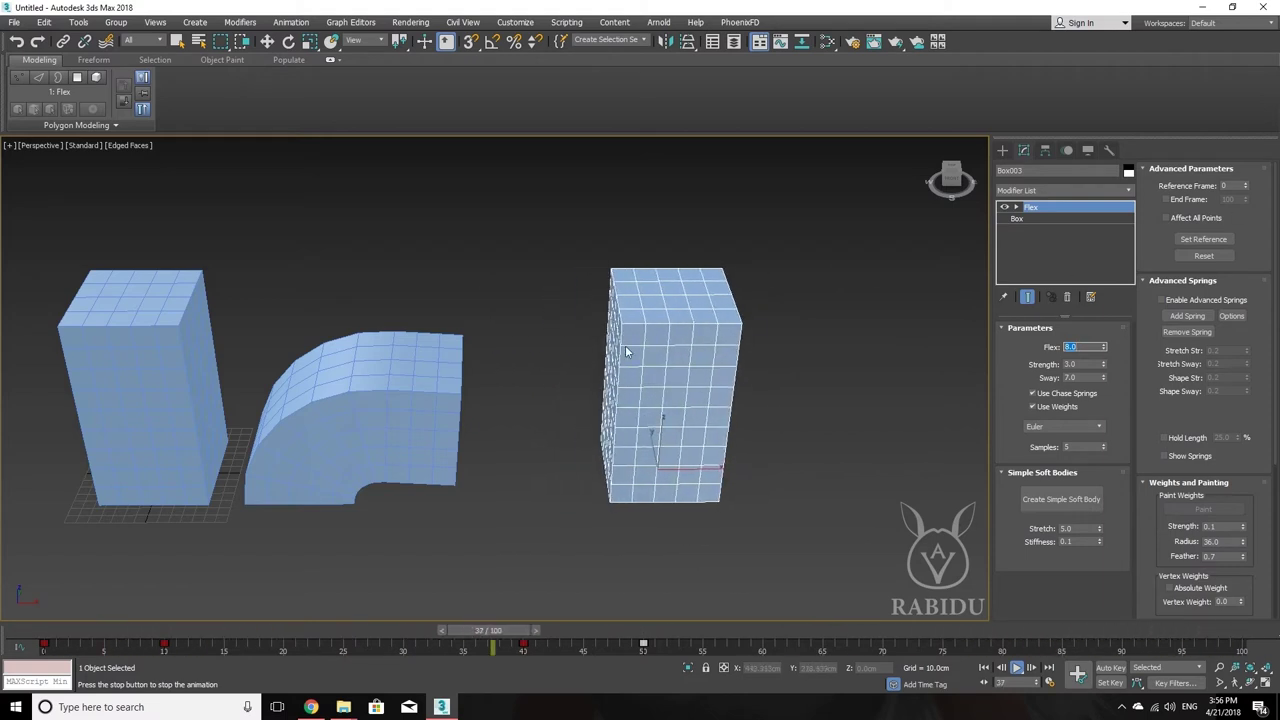
key(w)
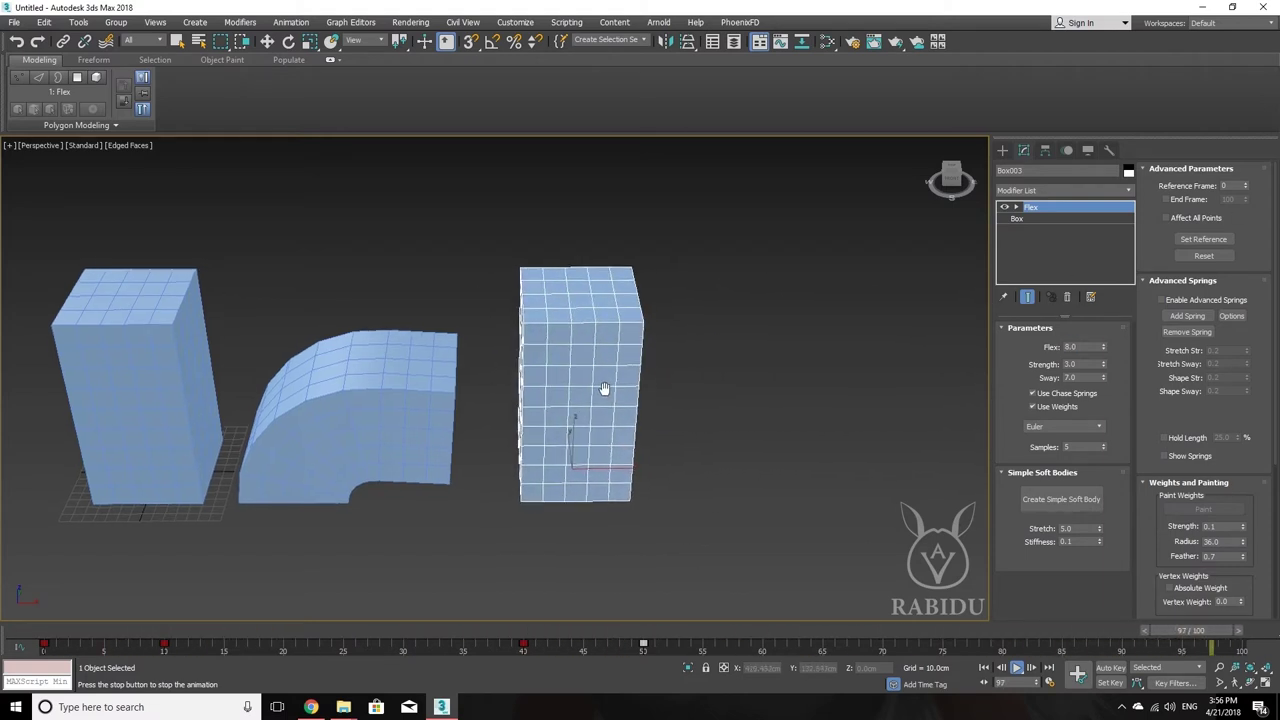
key(slash)
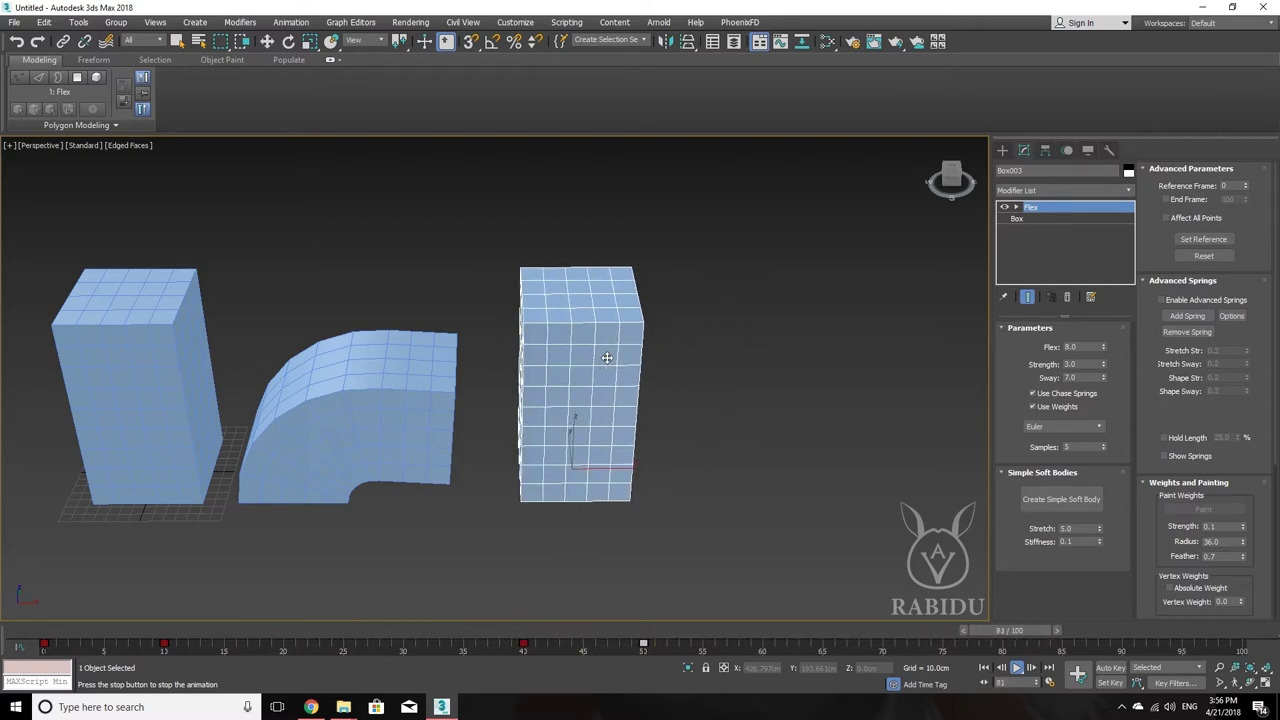
key(w)
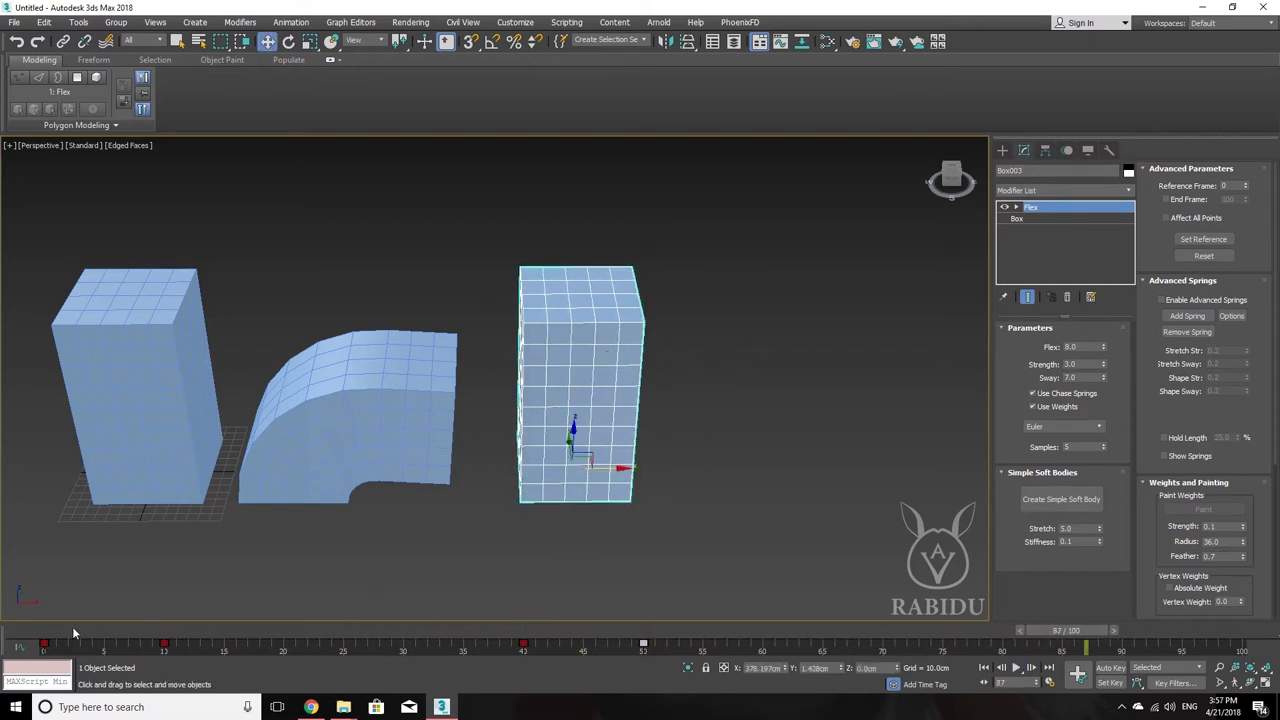
click(68, 631)
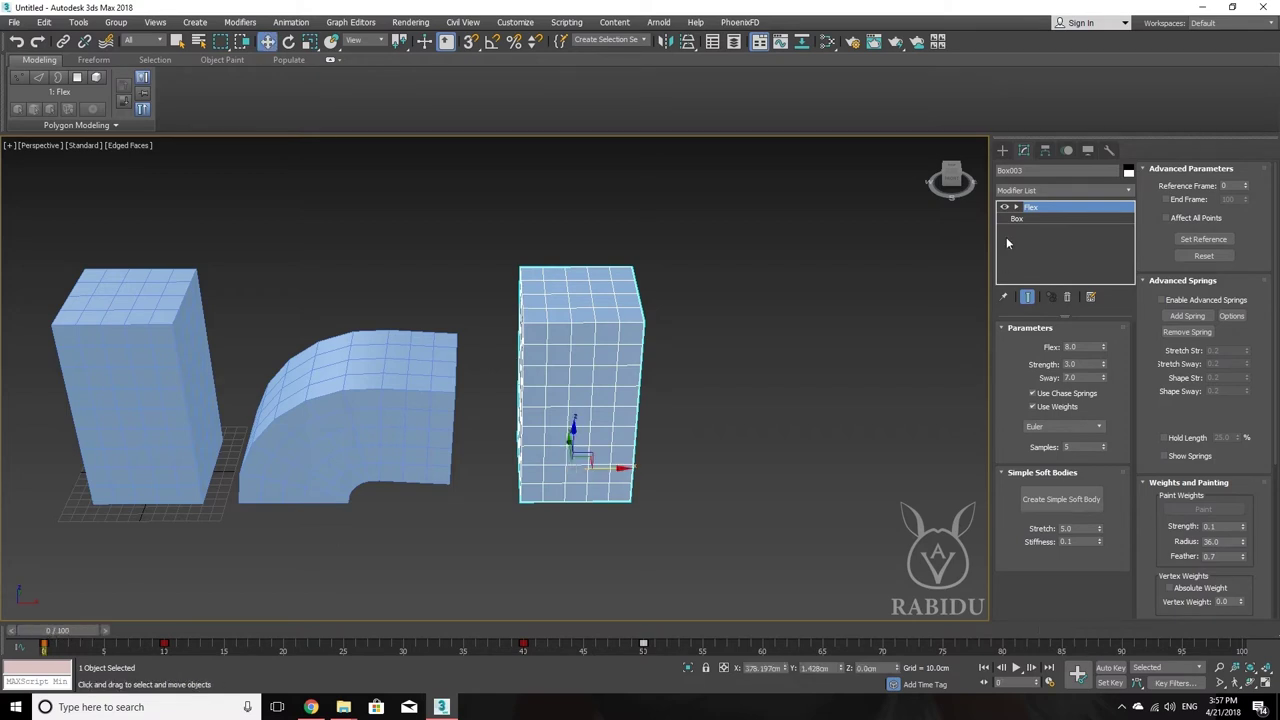
click(784, 371)
Shift-drag an independent copy of the left Box001 to the right as Box004
click(150, 354)
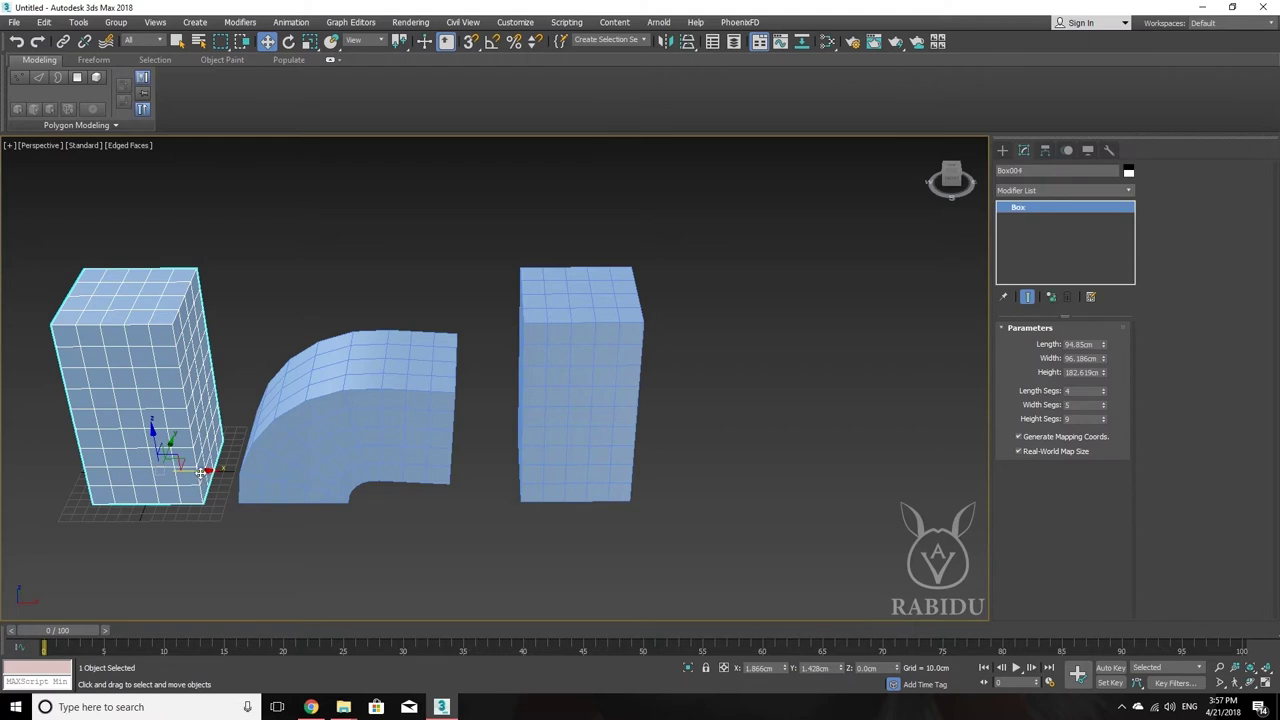
shift+drag(201, 474, 920, 533)
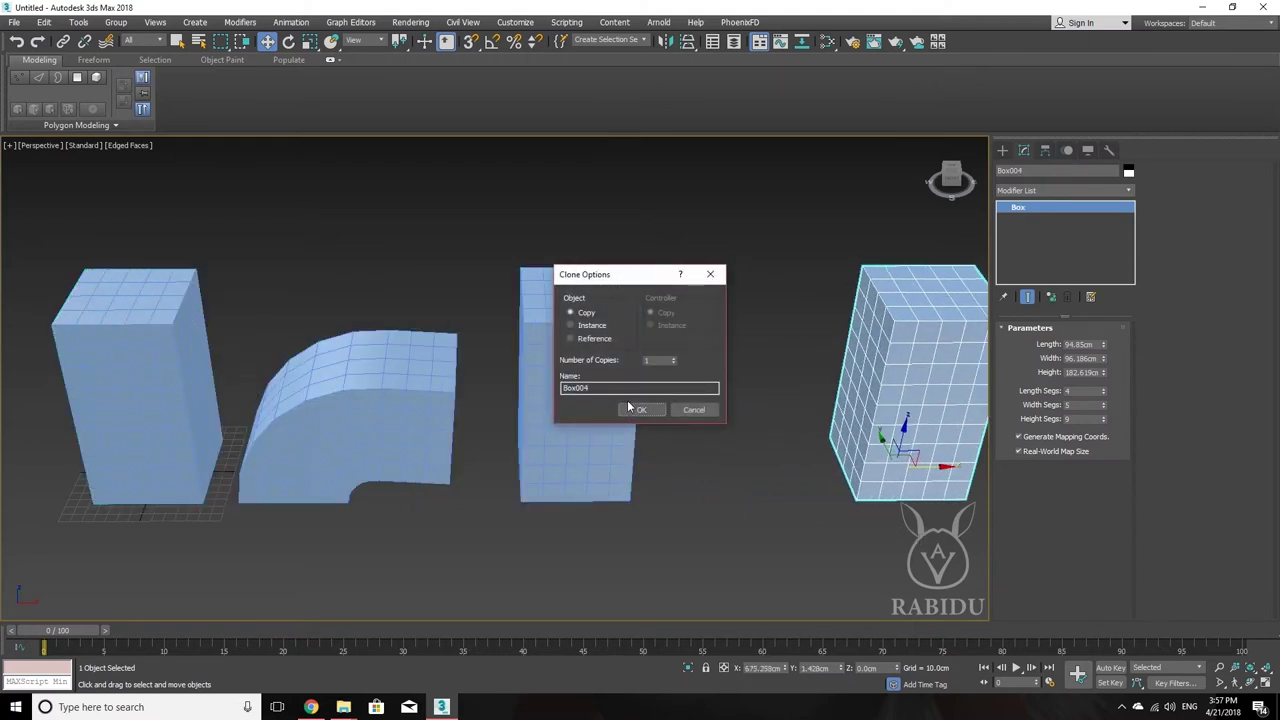
click(637, 409)
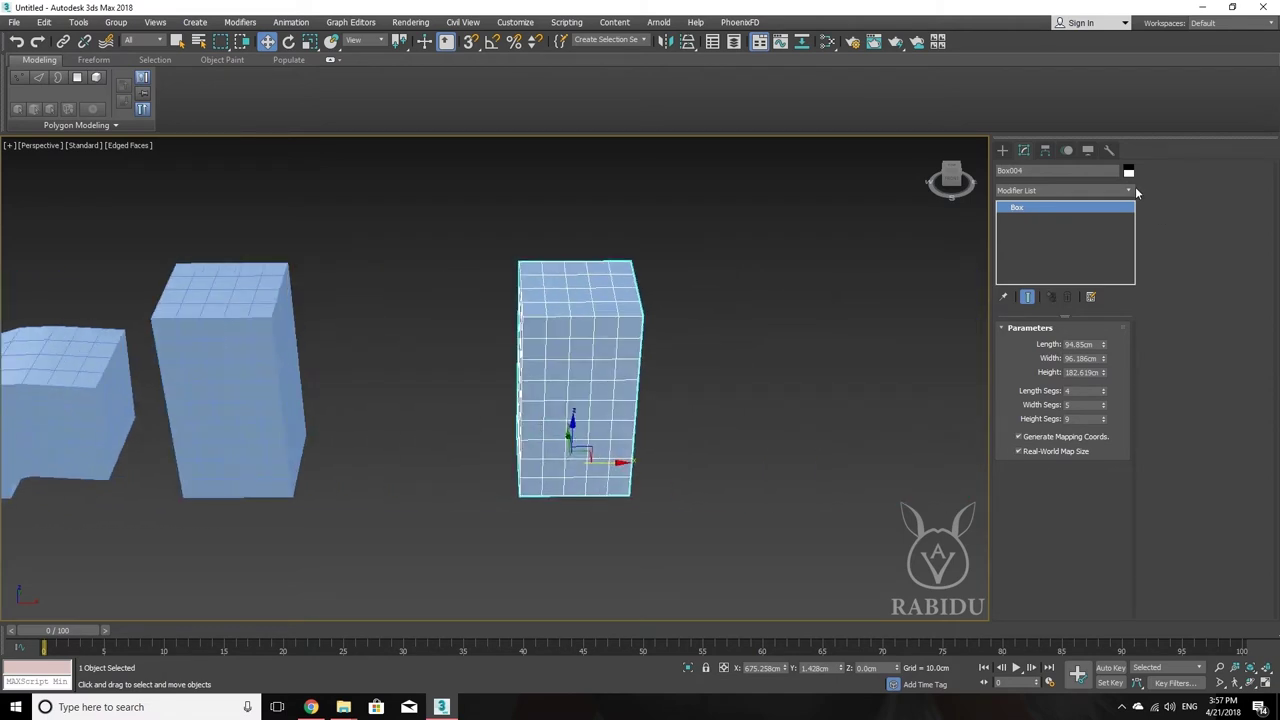
click(1130, 190)
scroll(1064, 494, down, 2)
scroll(1063, 555, down, 3)
Add a Melt modifier to Box004 from the Modifier List
scroll(1063, 555, down, 1)
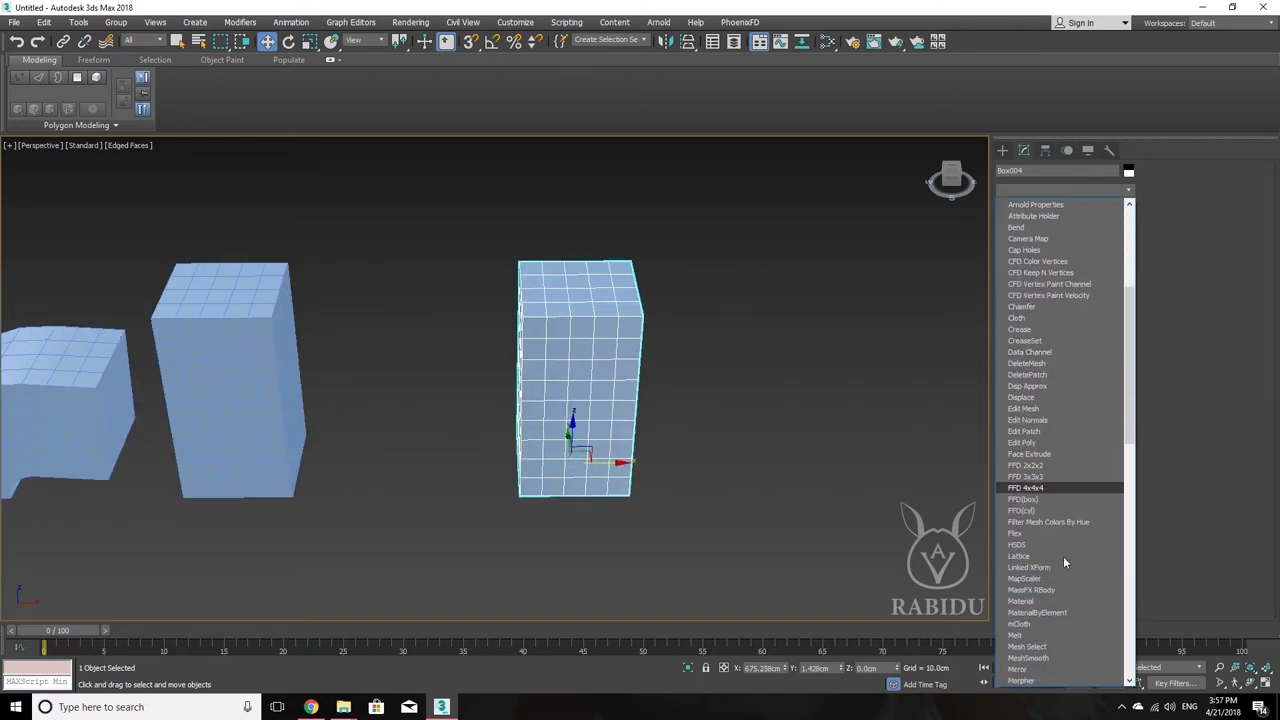
click(1030, 534)
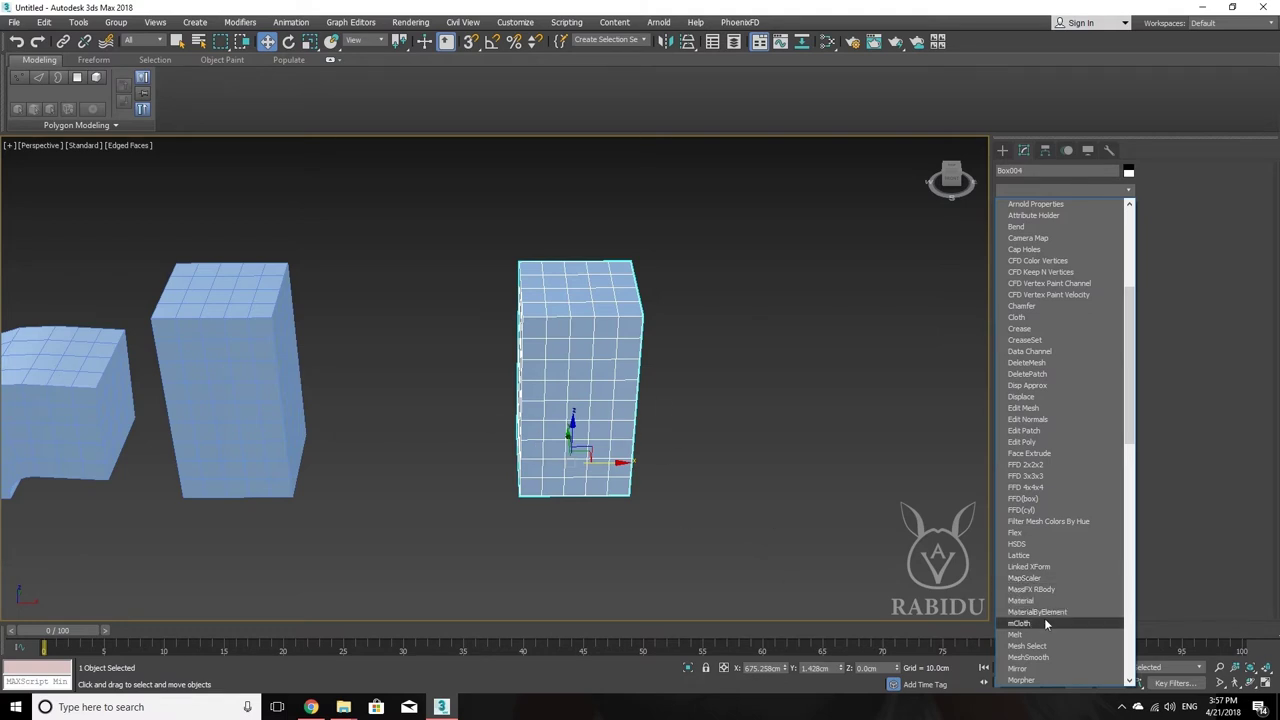
scroll(1067, 613, down, 1)
scroll(1067, 608, down, 2)
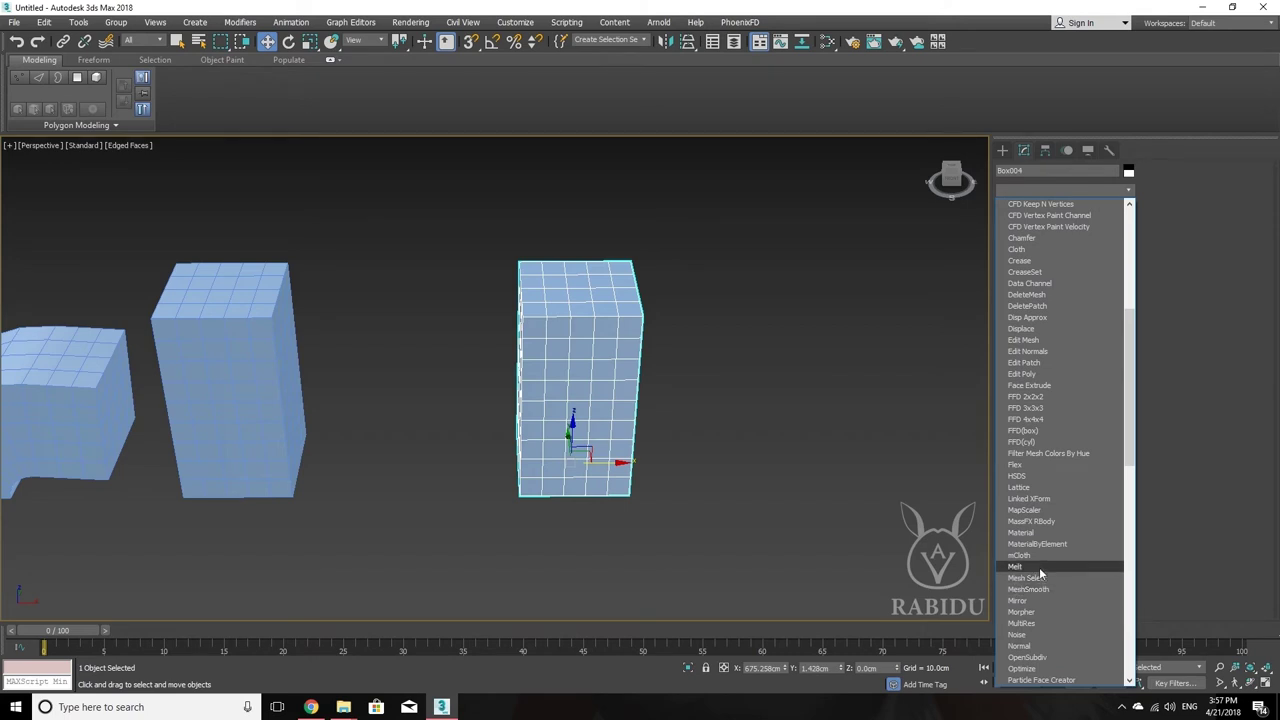
click(1039, 568)
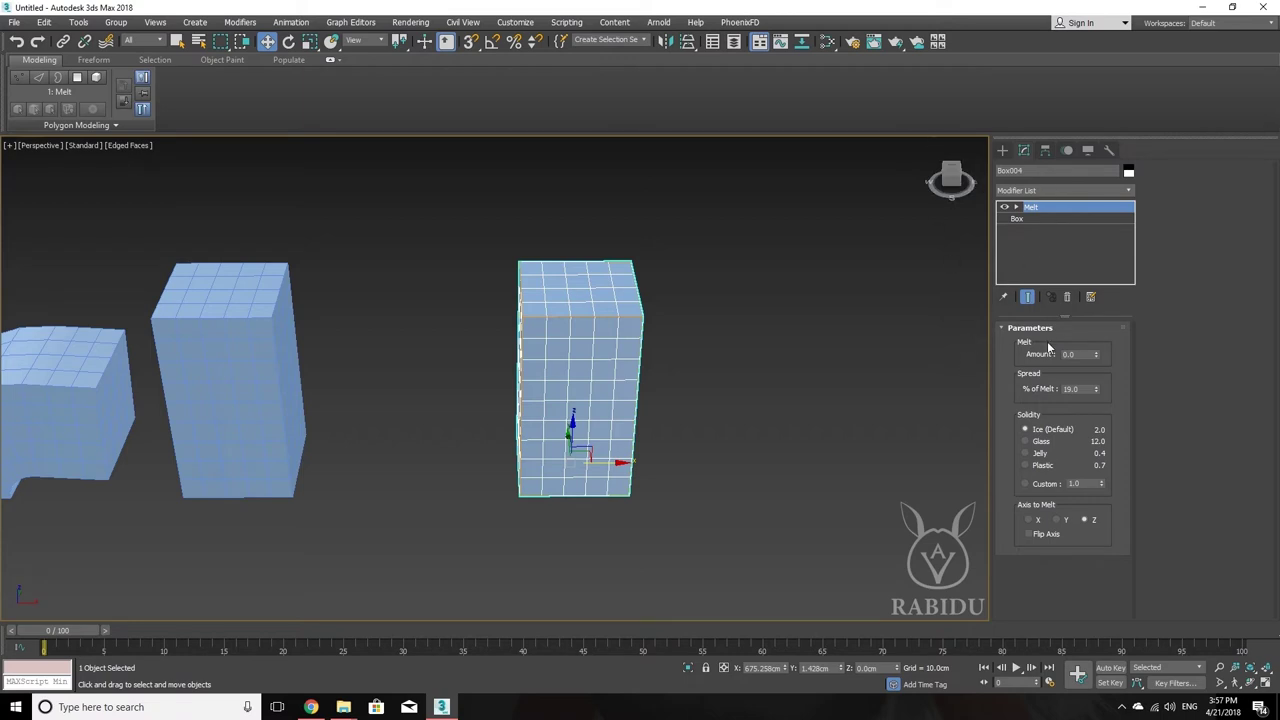
mouse_move(1096, 354)
mouse_down()
mouse_move(1071, 106)
mouse_move(1064, 672)
mouse_move(1038, 536)
mouse_move(1068, 354)
mouse_move(1056, 234)
mouse_move(1068, 330)
mouse_move(1066, 261)
mouse_up()
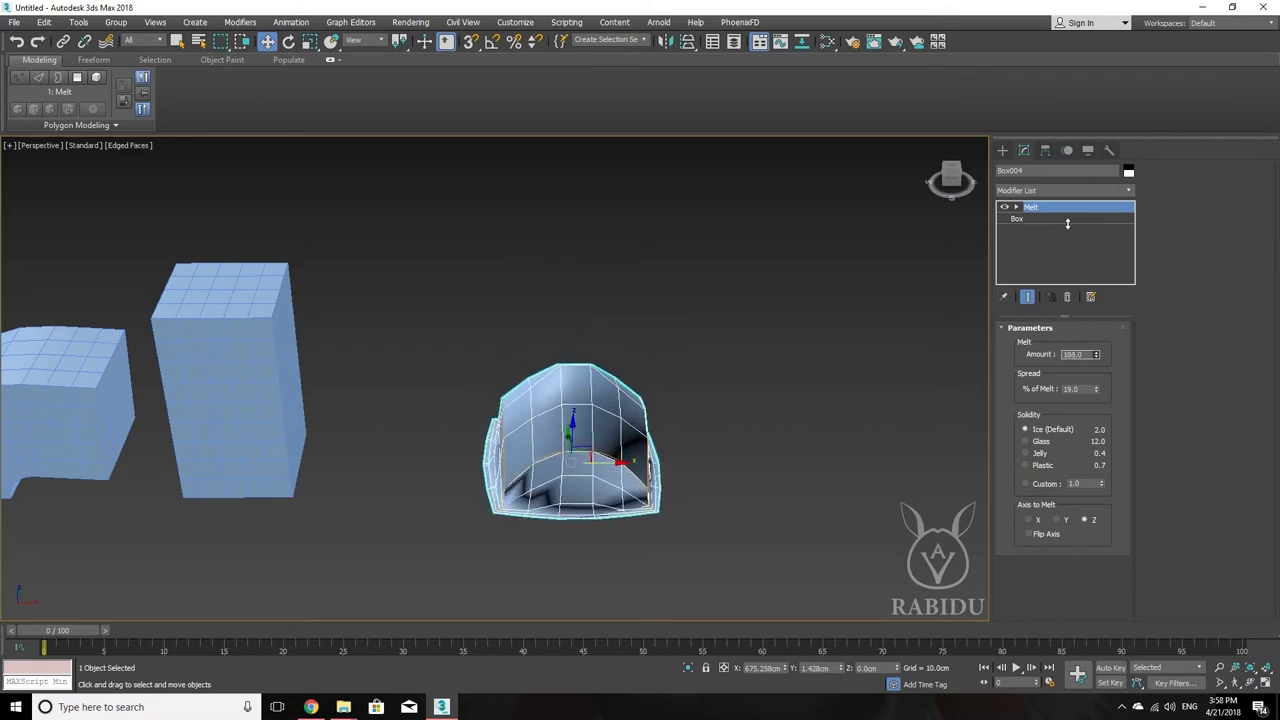
mouse_move(1068, 178)
mouse_down()
mouse_move(1063, 40)
mouse_move(1076, 170)
mouse_up()
mouse_move(1088, 272)
mouse_down()
mouse_move(1097, 356)
mouse_move(1075, 162)
mouse_move(1043, 83)
mouse_move(1066, 206)
mouse_move(1060, 350)
mouse_move(1057, 251)
mouse_move(1072, 385)
mouse_move(1067, 247)
mouse_move(1075, 330)
mouse_move(1095, 310)
mouse_move(1102, 260)
mouse_move(1100, 327)
mouse_up()
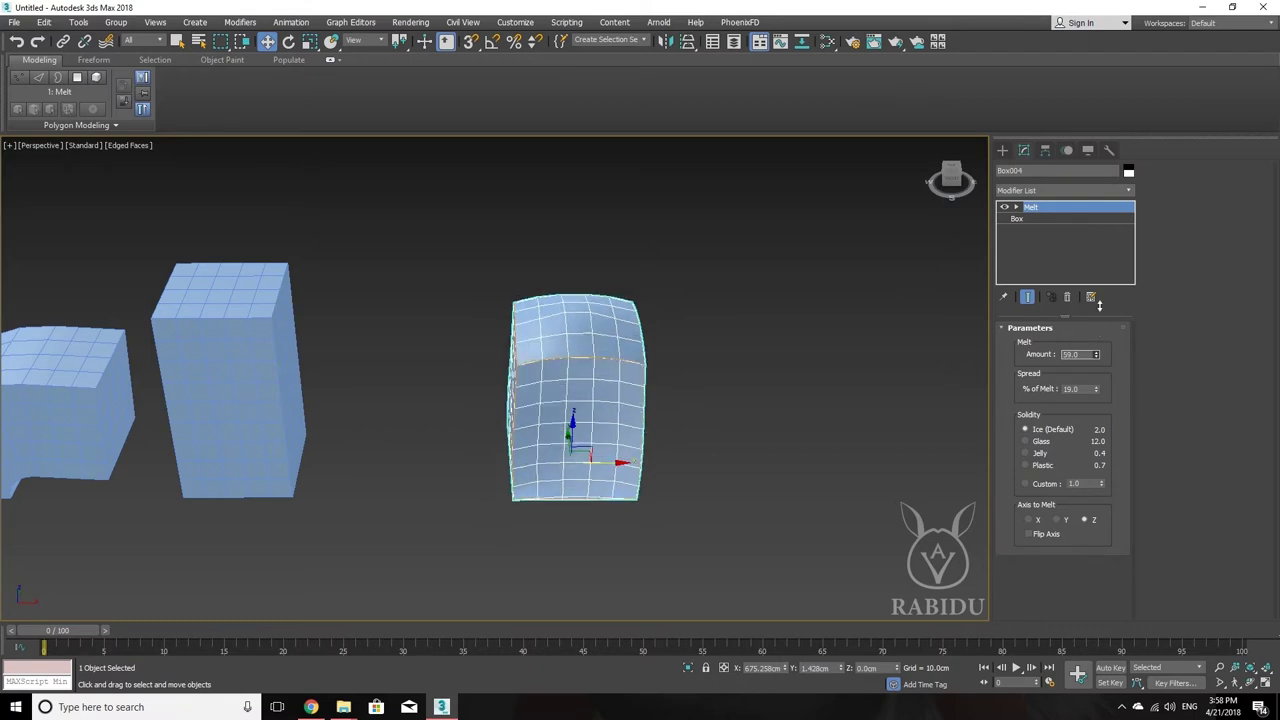
right_click(1100, 327)
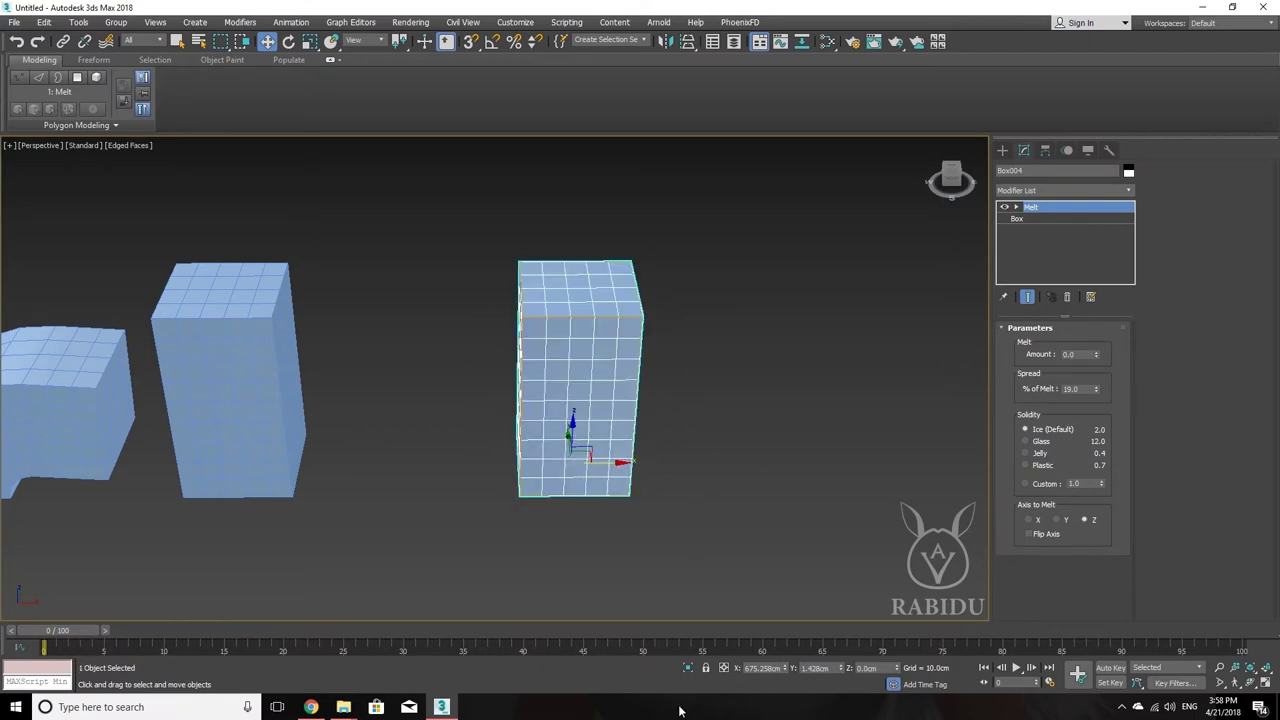
Turn on Auto Key, move toward frame 60, and test-drag Box004's Melt Amount
click(1111, 668)
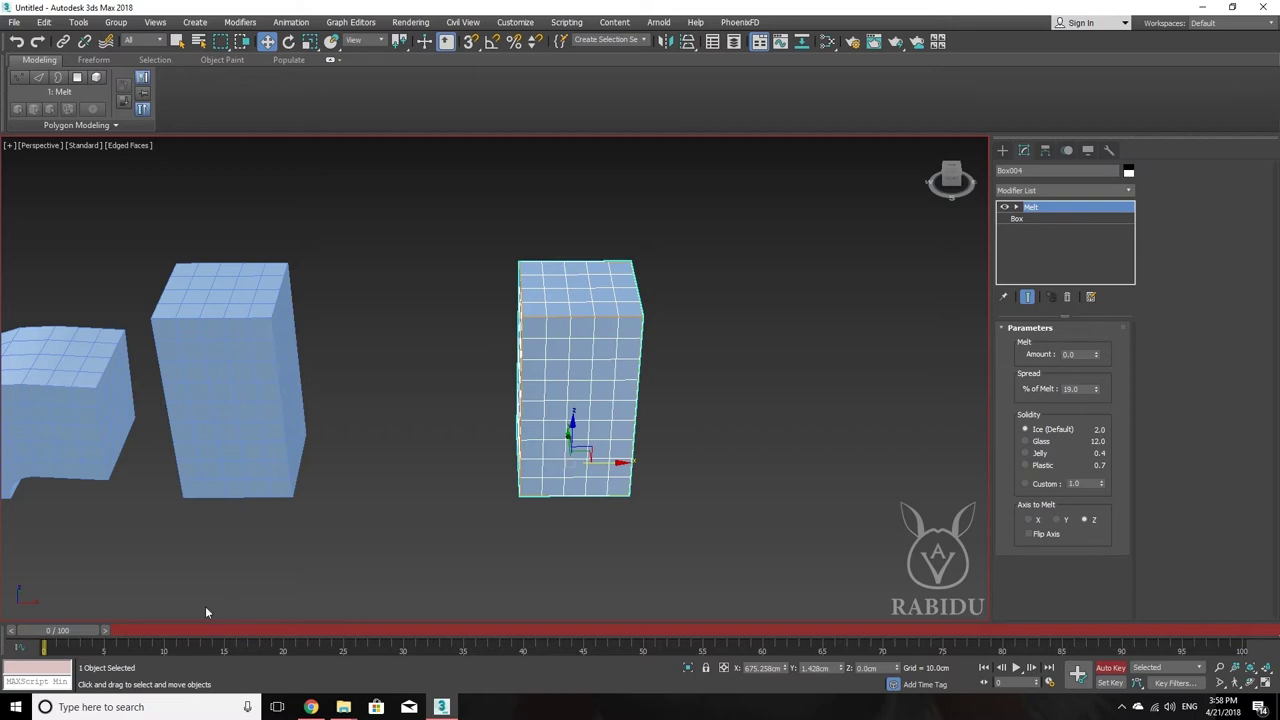
drag(73, 637, 258, 651)
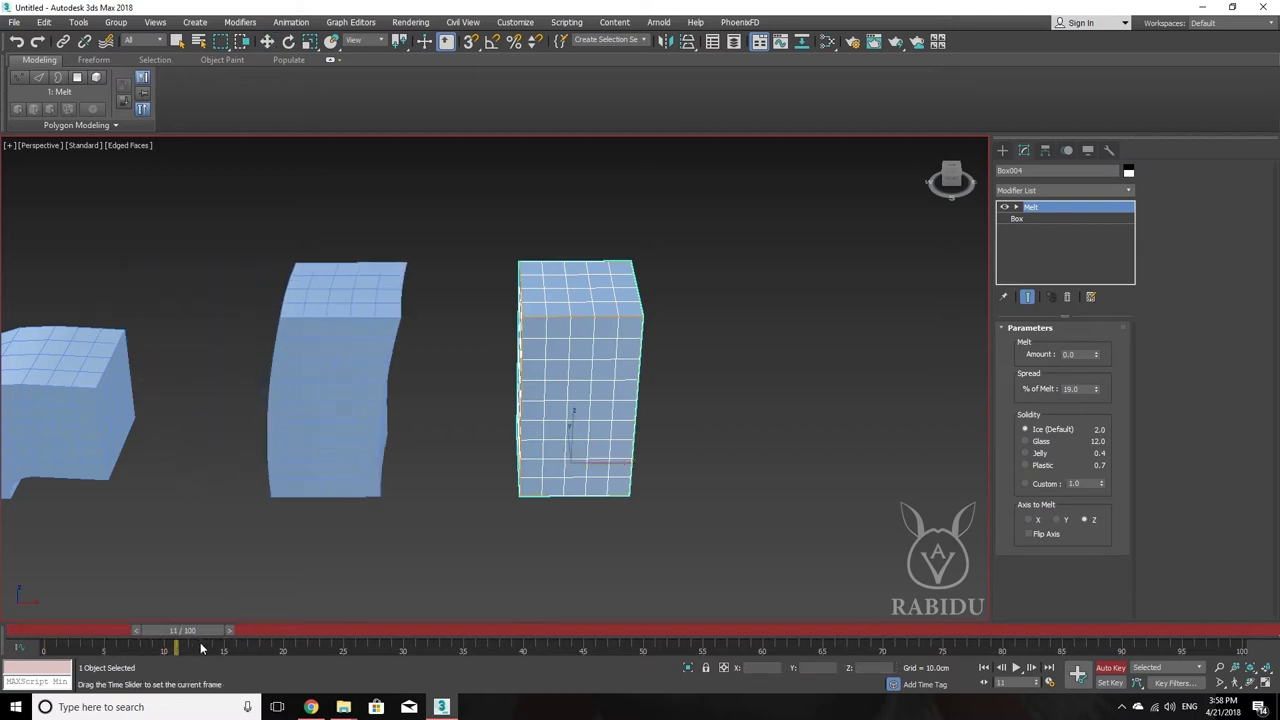
drag(519, 656, 762, 656)
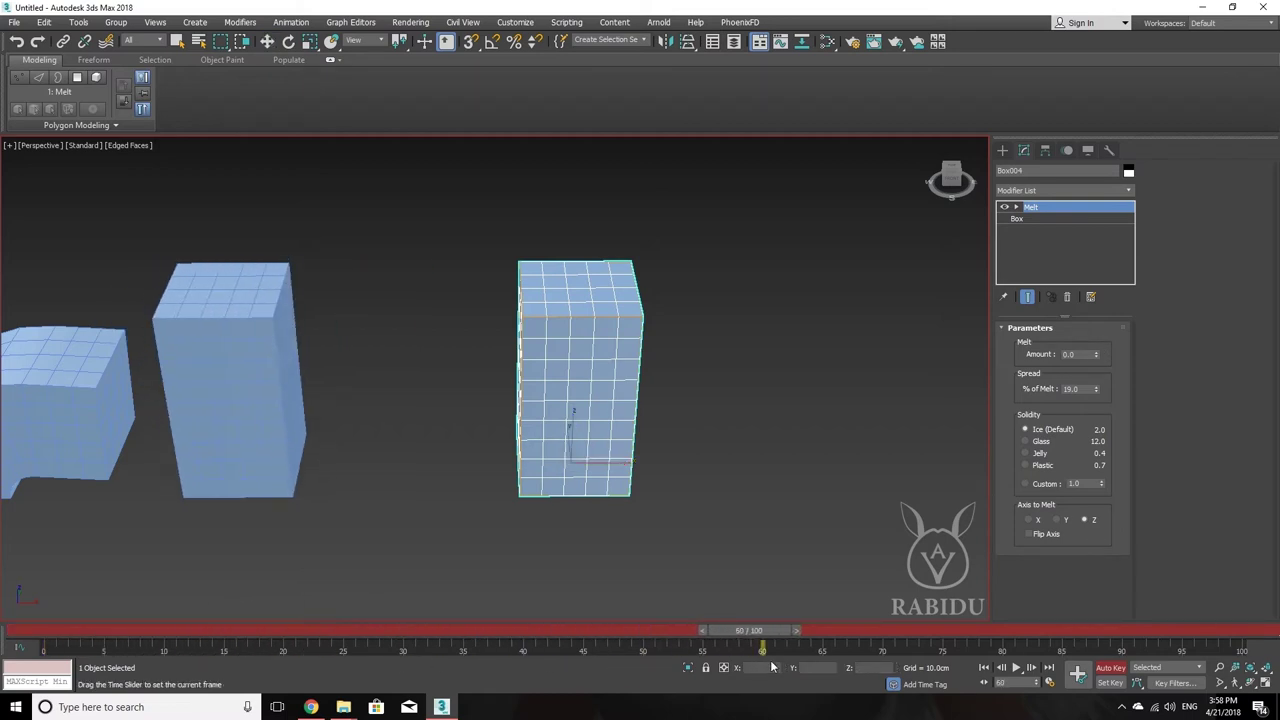
key(w)
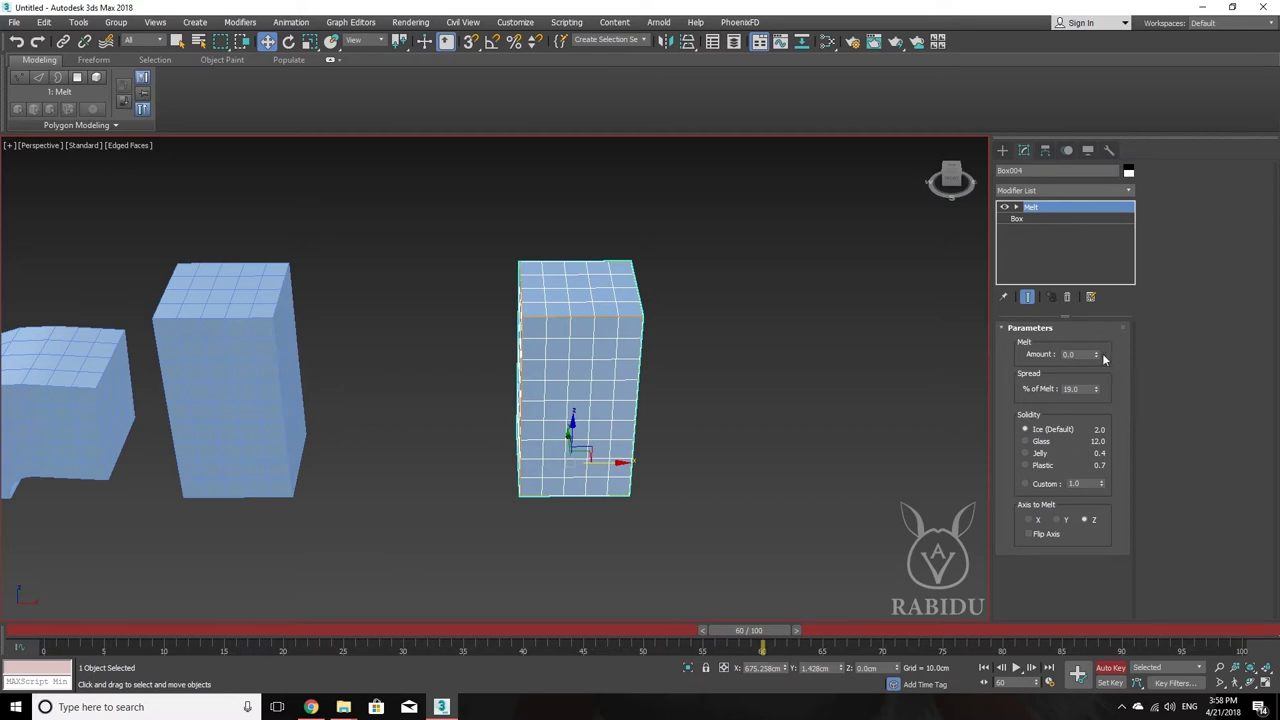
drag(1097, 357, 1069, 192)
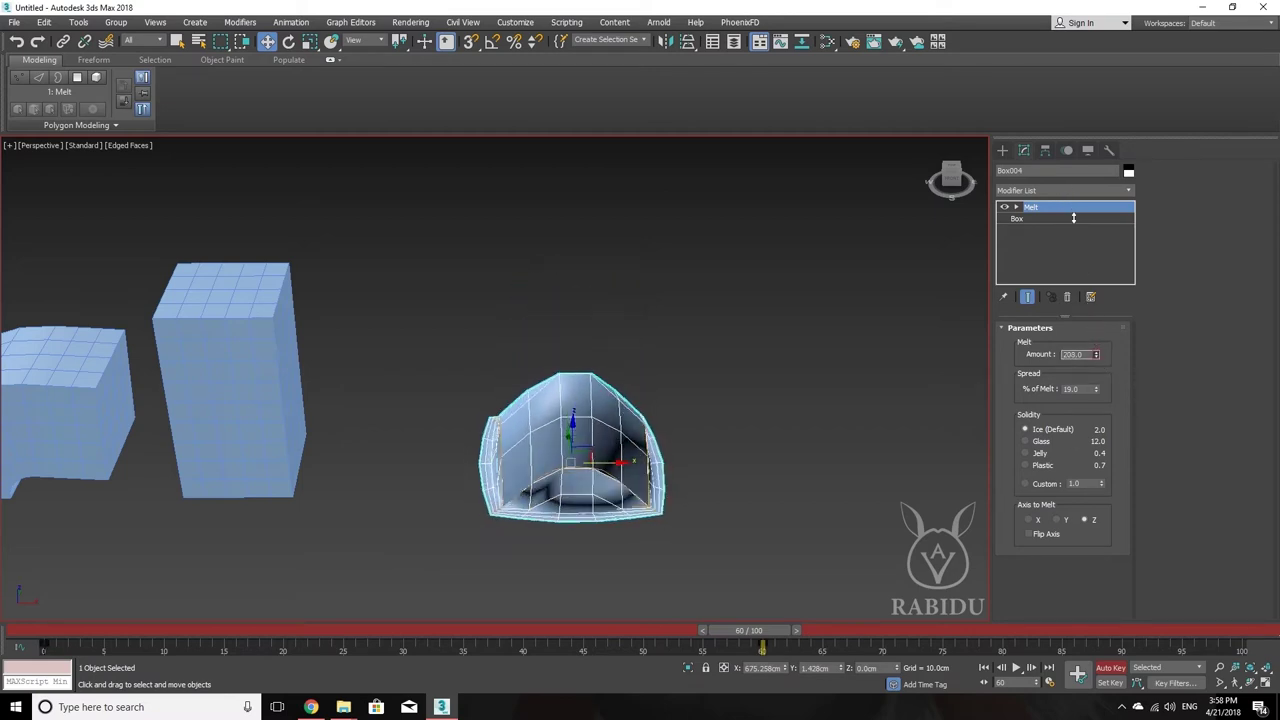
drag(1069, 192, 1075, 356)
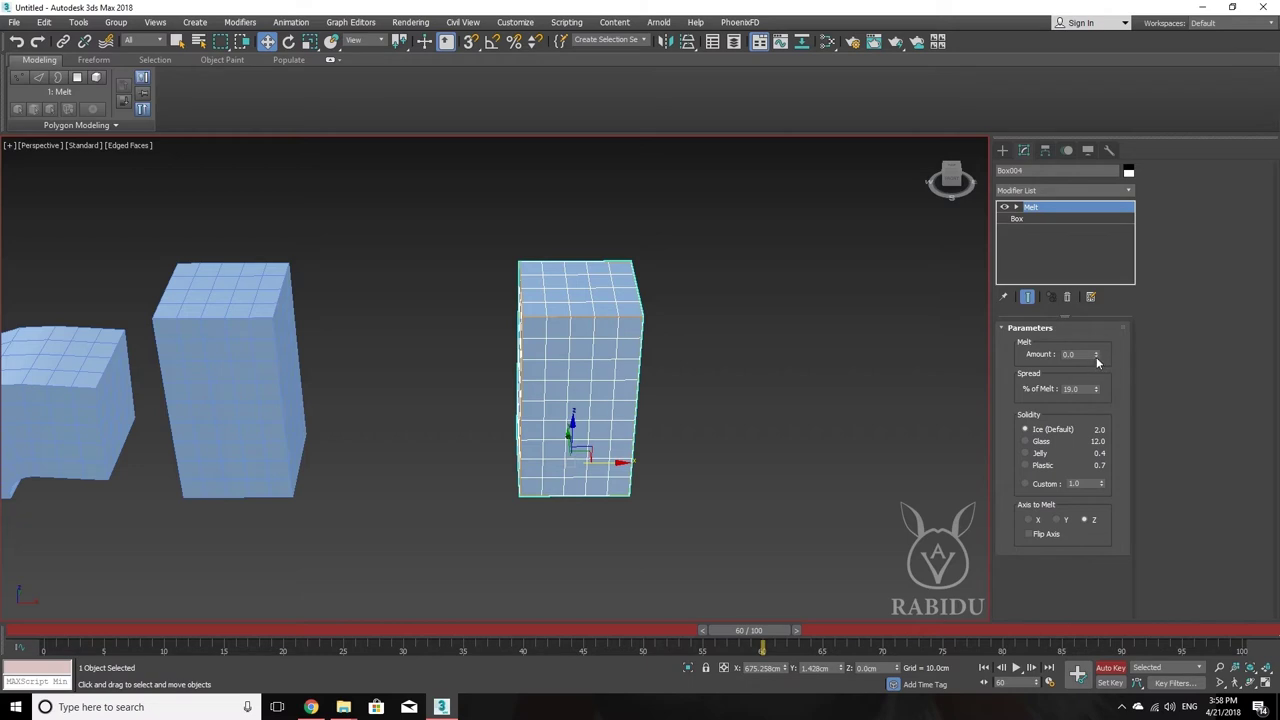
mouse_move(1099, 358)
mouse_down()
mouse_move(1087, 192)
mouse_move(1089, 260)
mouse_move(1104, 208)
mouse_move(1098, 256)
mouse_up()
mouse_move(1108, 186)
mouse_down()
mouse_move(1080, 77)
mouse_move(1077, 23)
mouse_move(1094, 12)
mouse_move(1080, 17)
mouse_move(1080, 592)
mouse_move(1075, 557)
mouse_up()
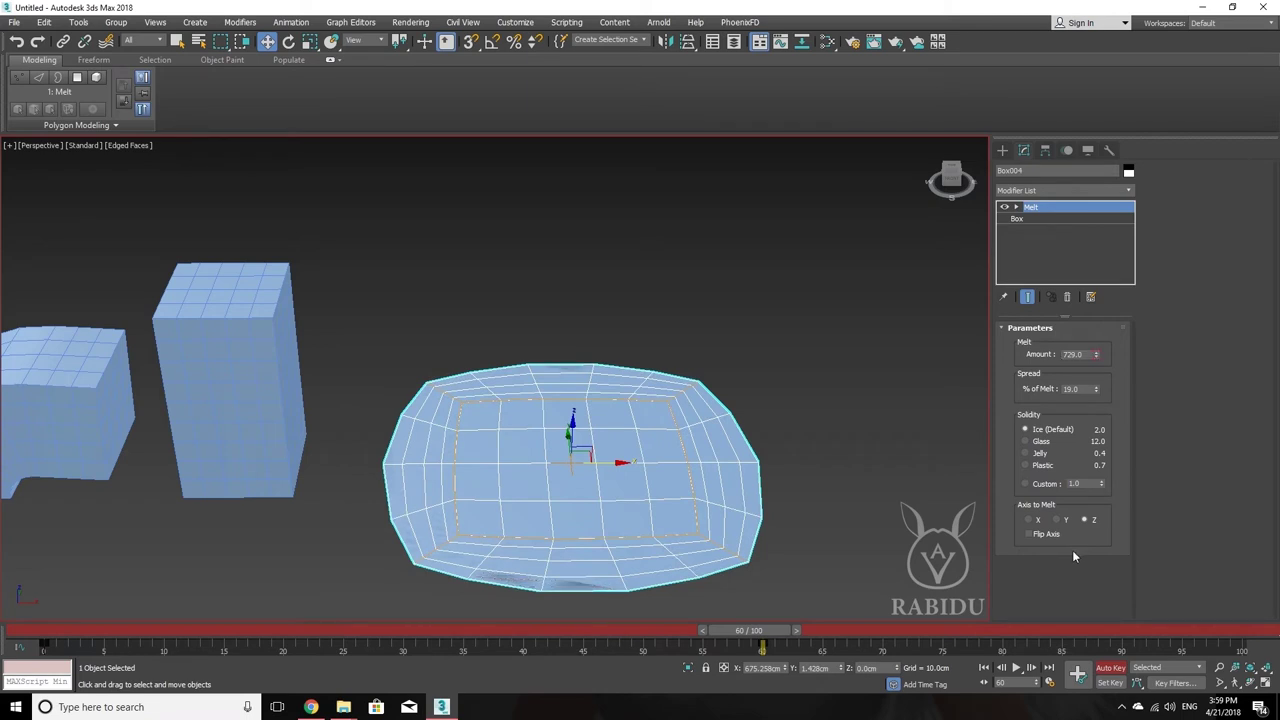
Key a Melt Amount of 700, turn Auto Key off, and rewind to frame 0
double_click(1086, 352)
text(00)
key(Return)
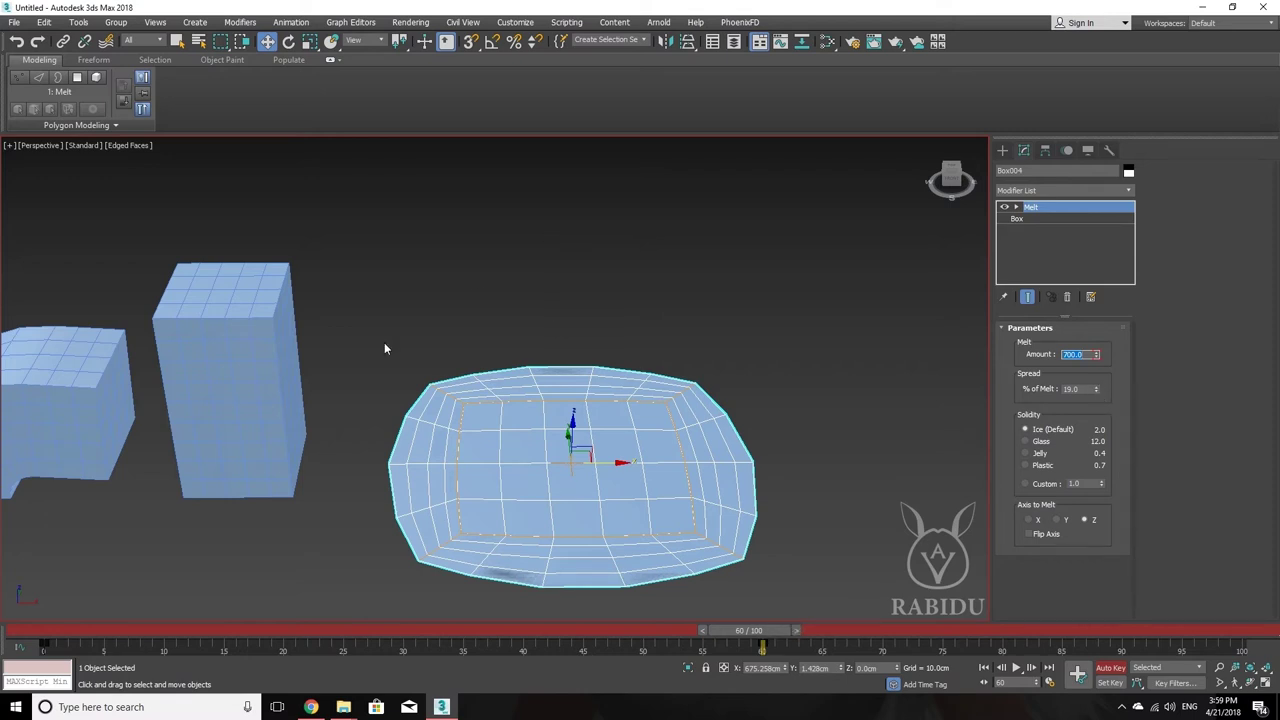
click(1124, 670)
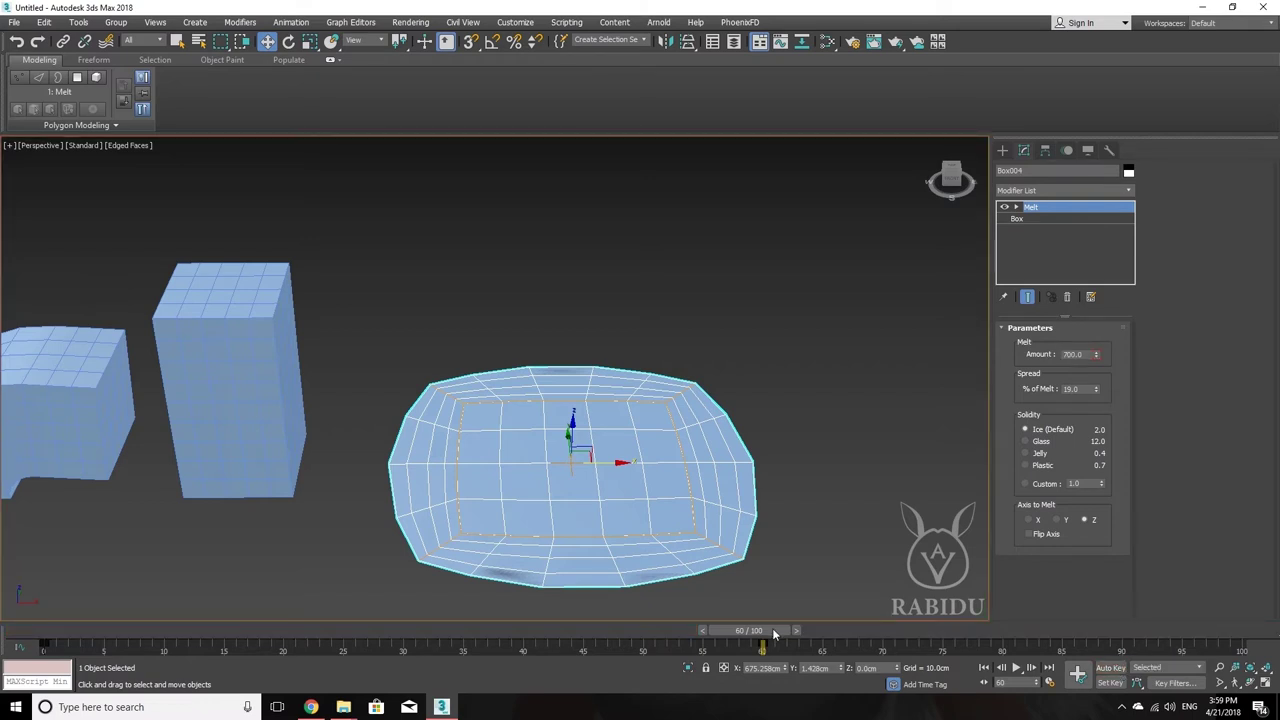
drag(773, 634, 50, 614)
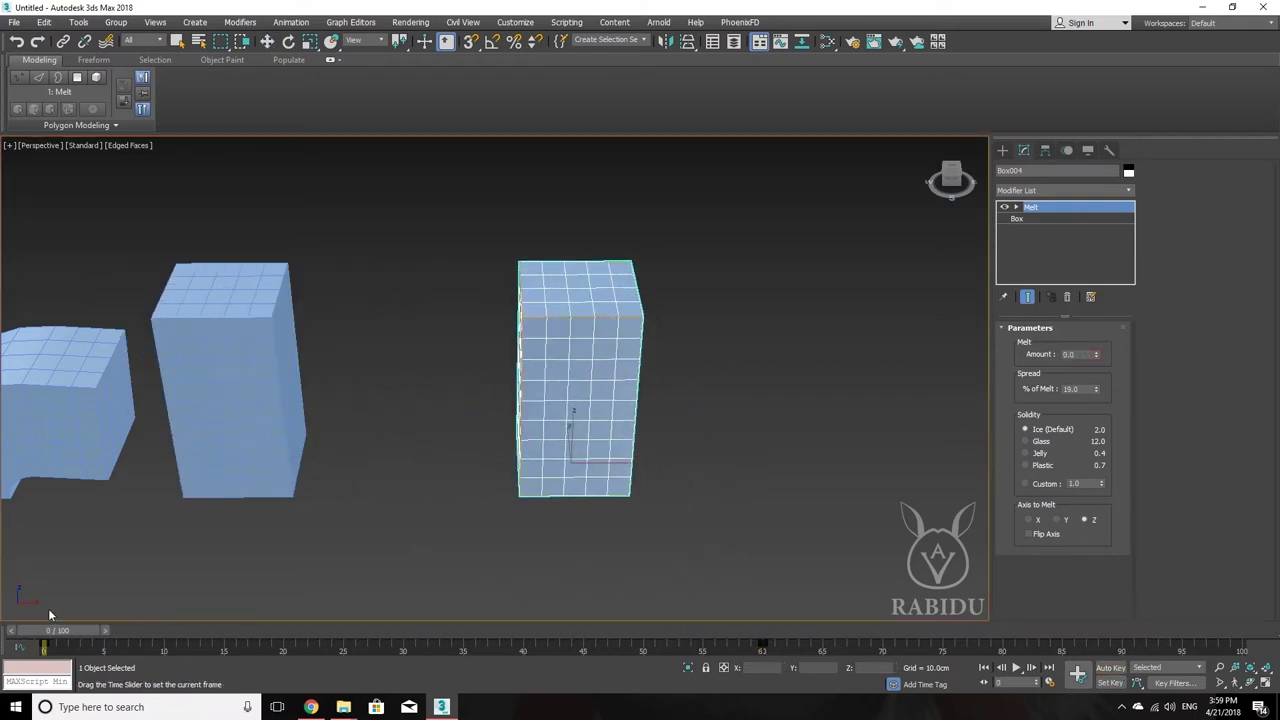
Scrub from frame 0 to about frame 60 to watch Box004 melt, then rewind
key(w)
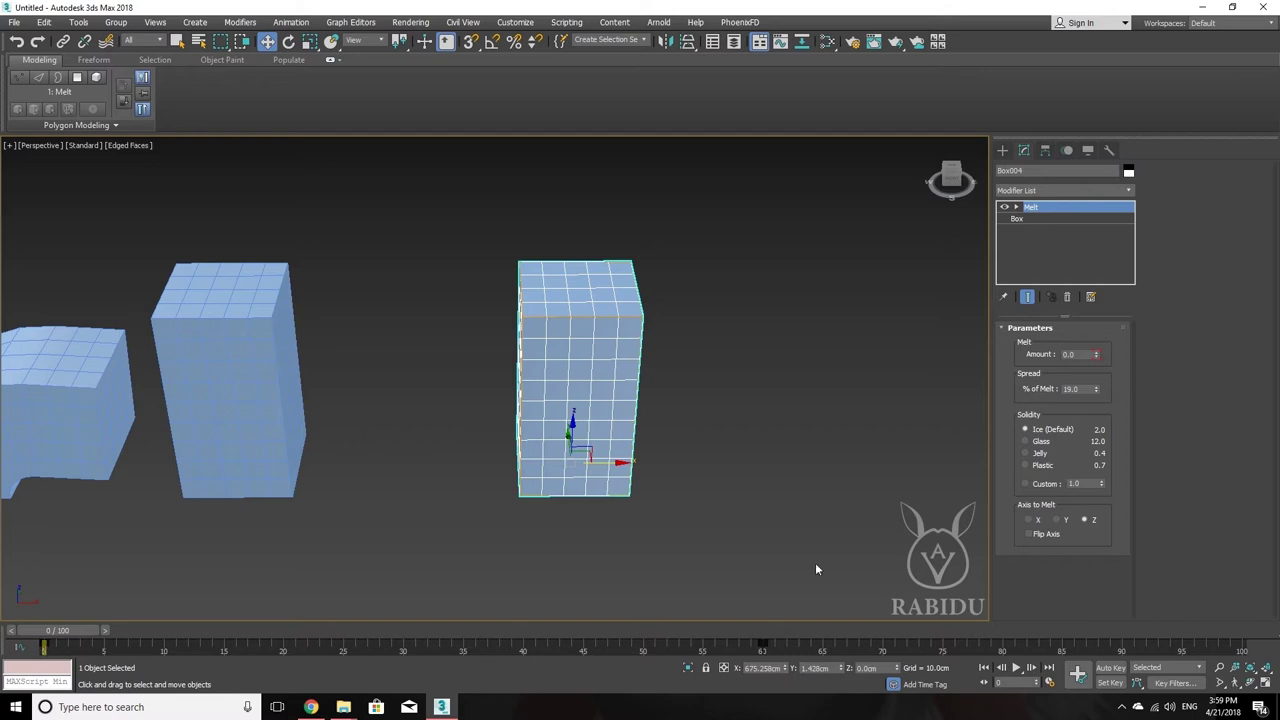
mouse_move(50, 632)
mouse_down()
mouse_move(765, 694)
mouse_move(748, 692)
mouse_up()
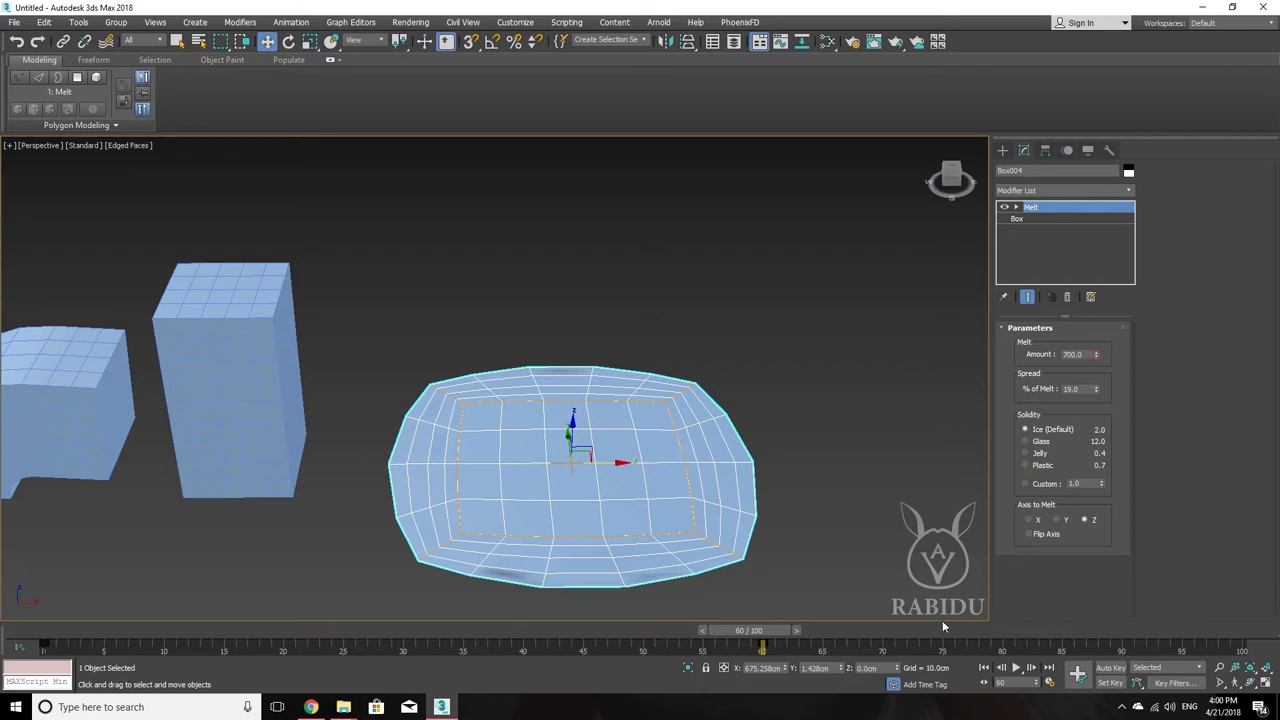
click(50, 631)
Copy Box001 to the right end of the row as independent Box005
click(500, 510)
scroll(500, 510, down, 4)
click(192, 462)
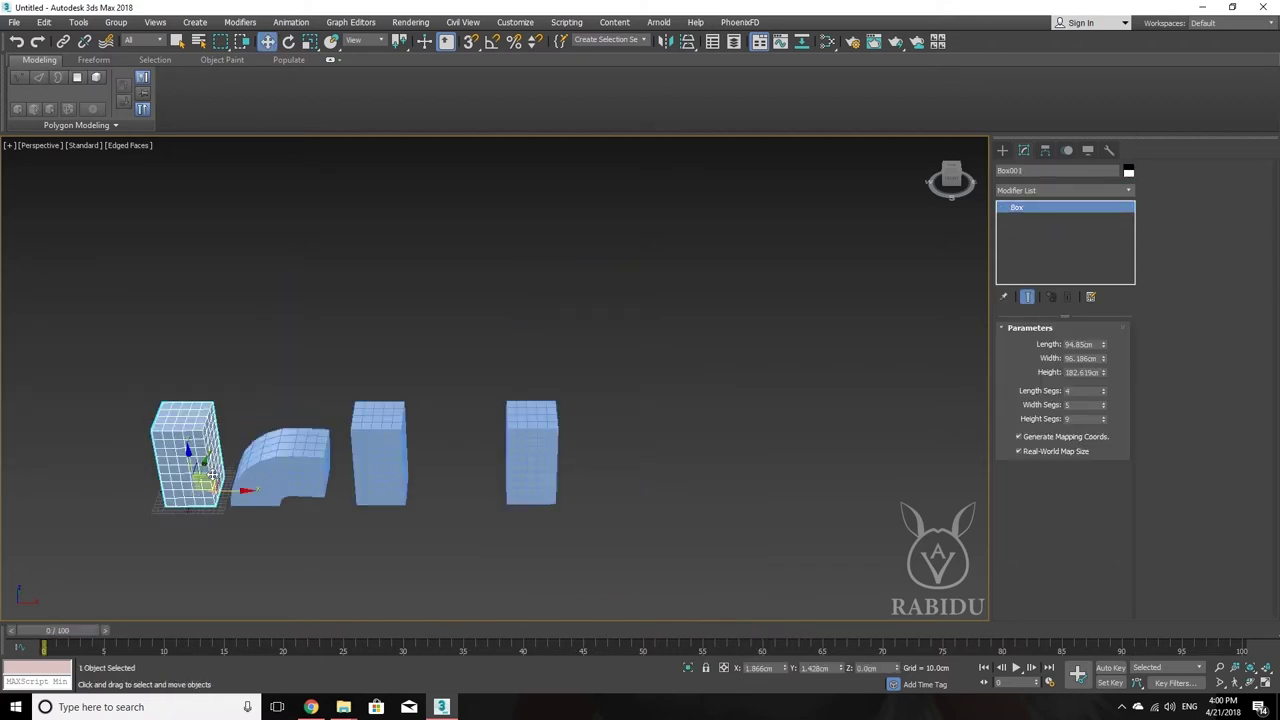
shift+drag(245, 490, 700, 490)
click(605, 388)
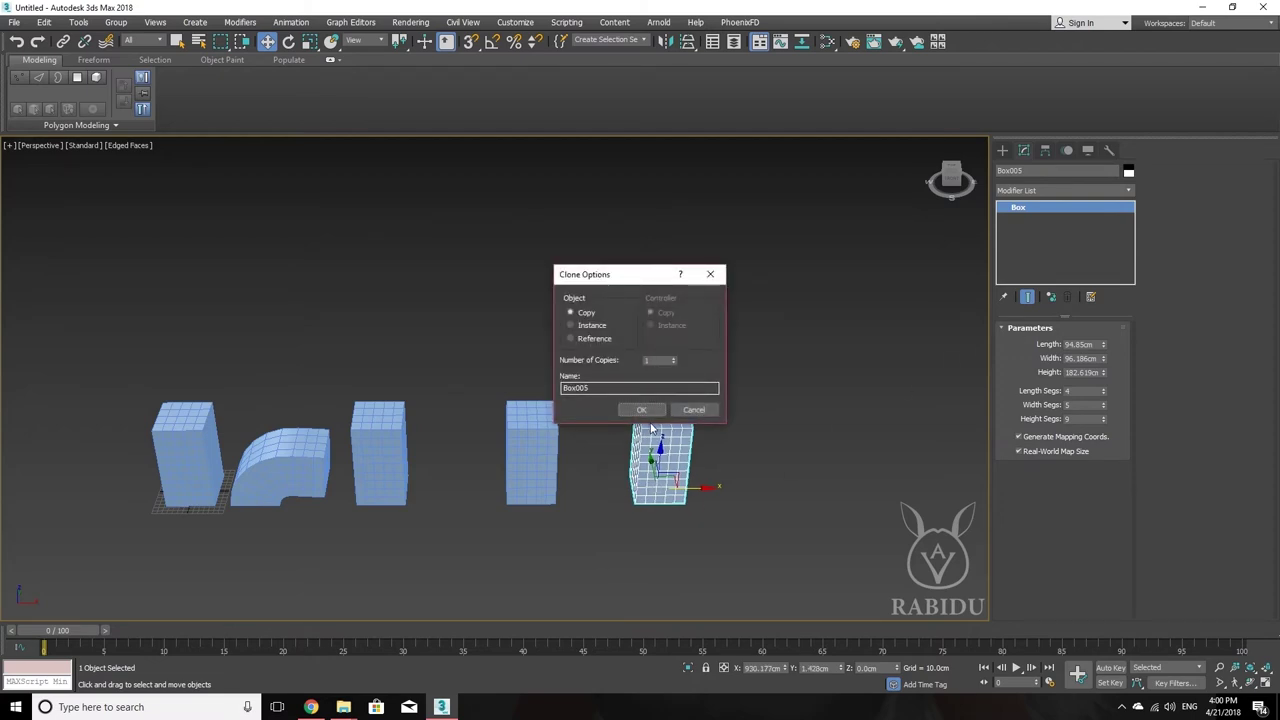
click(641, 410)
Add a Morpher modifier to Box005 from the Modifier List
click(1129, 191)
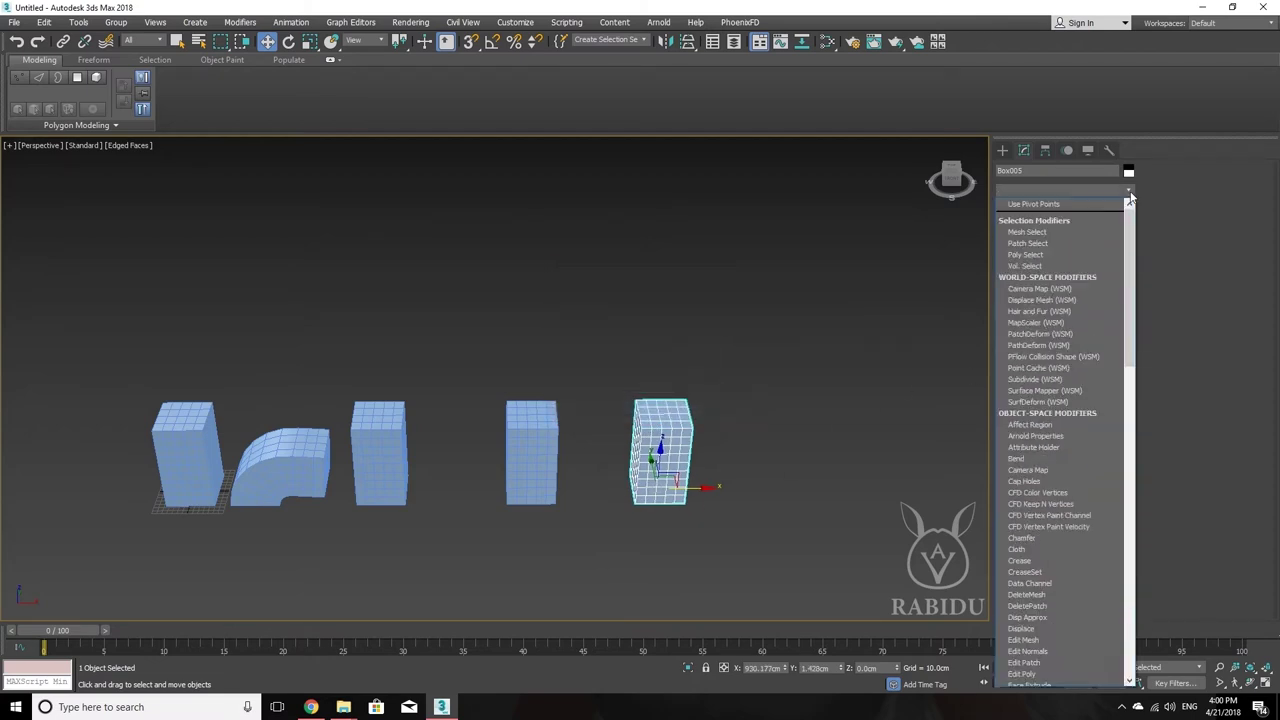
scroll(1040, 560, down, 4)
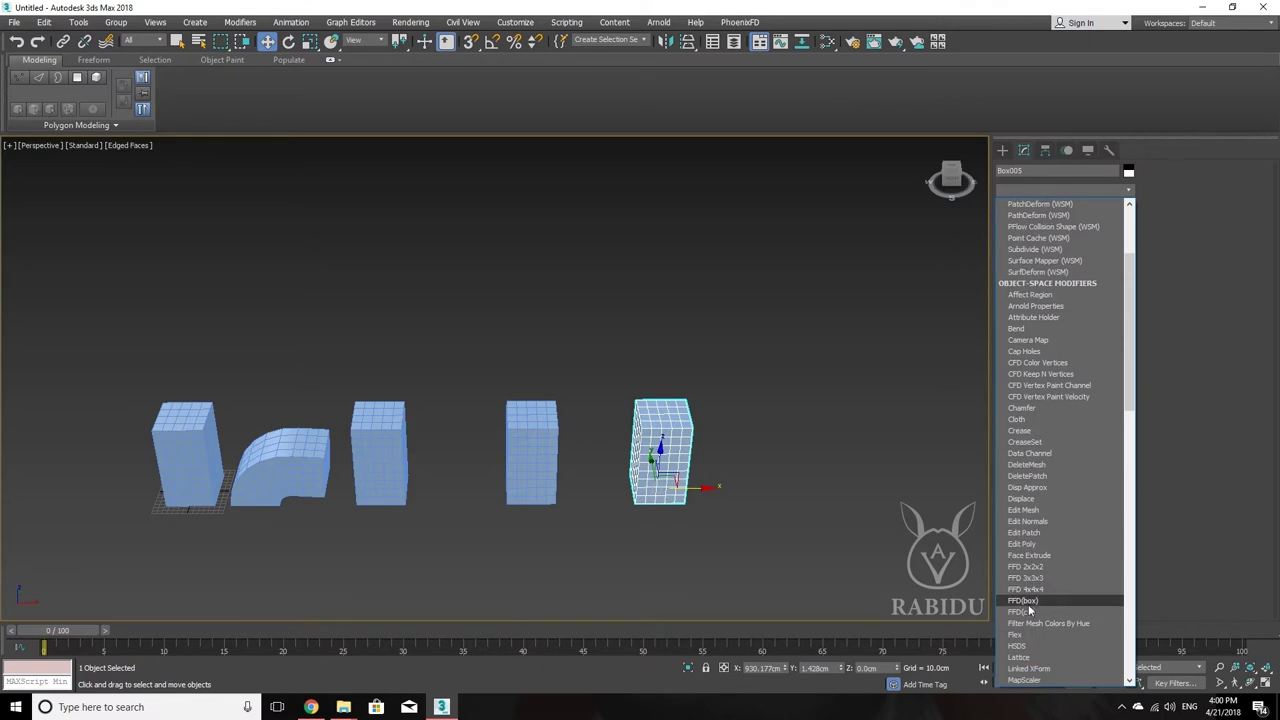
scroll(1040, 590, down, 3)
scroll(1056, 598, down, 3)
scroll(1056, 598, down, 2)
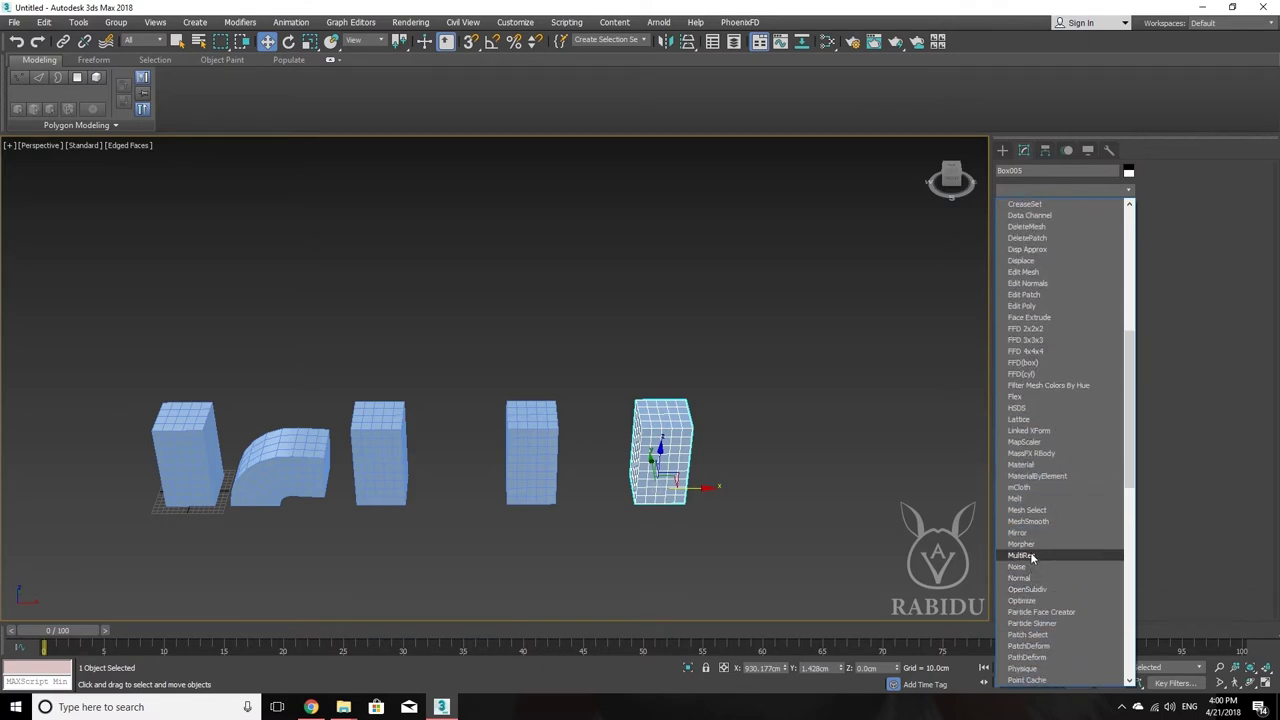
click(1031, 549)
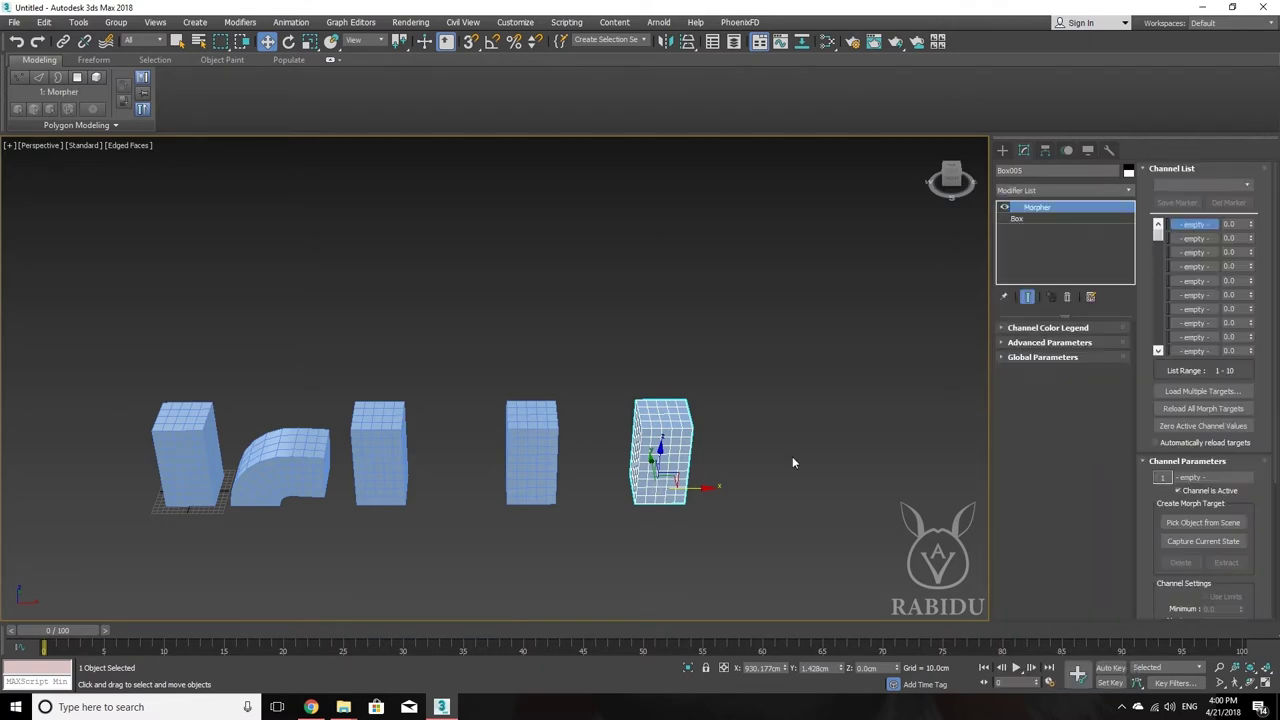
scroll(700, 420, up, 1)
scroll(608, 391, up, 1)
scroll(672, 520, up, 2)
scroll(672, 520, up, 1)
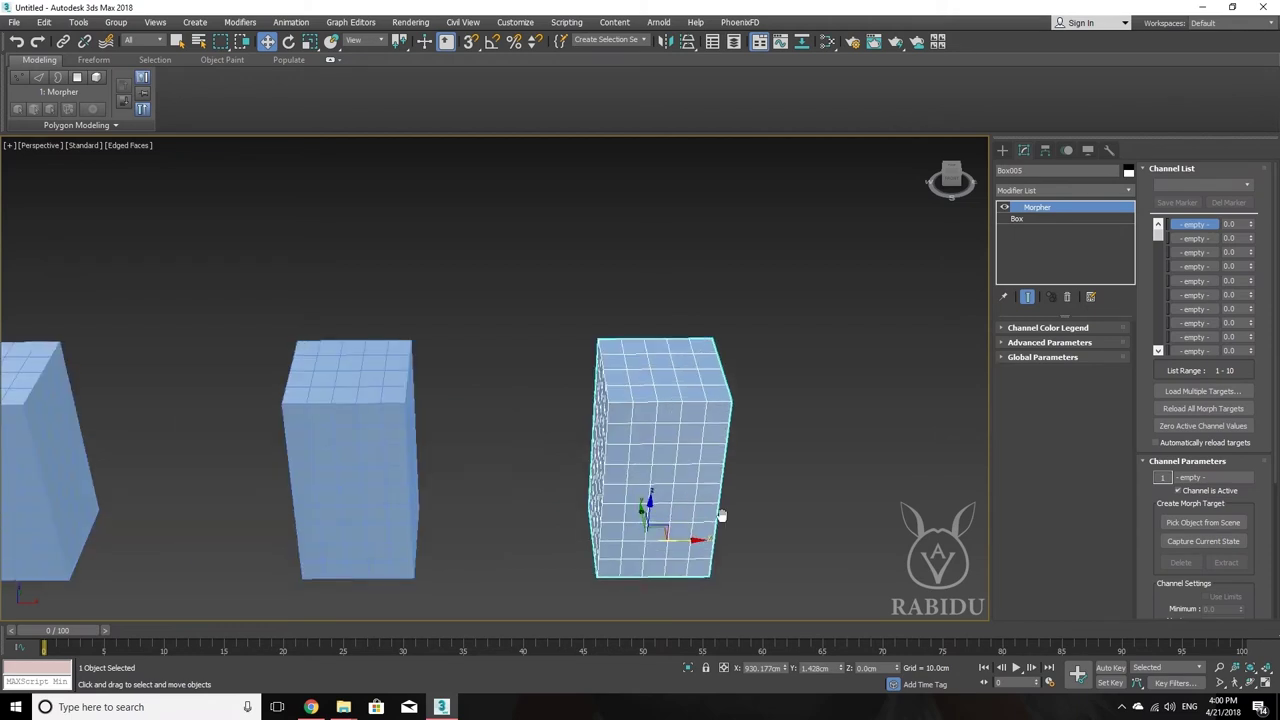
scroll(720, 515, up, 1)
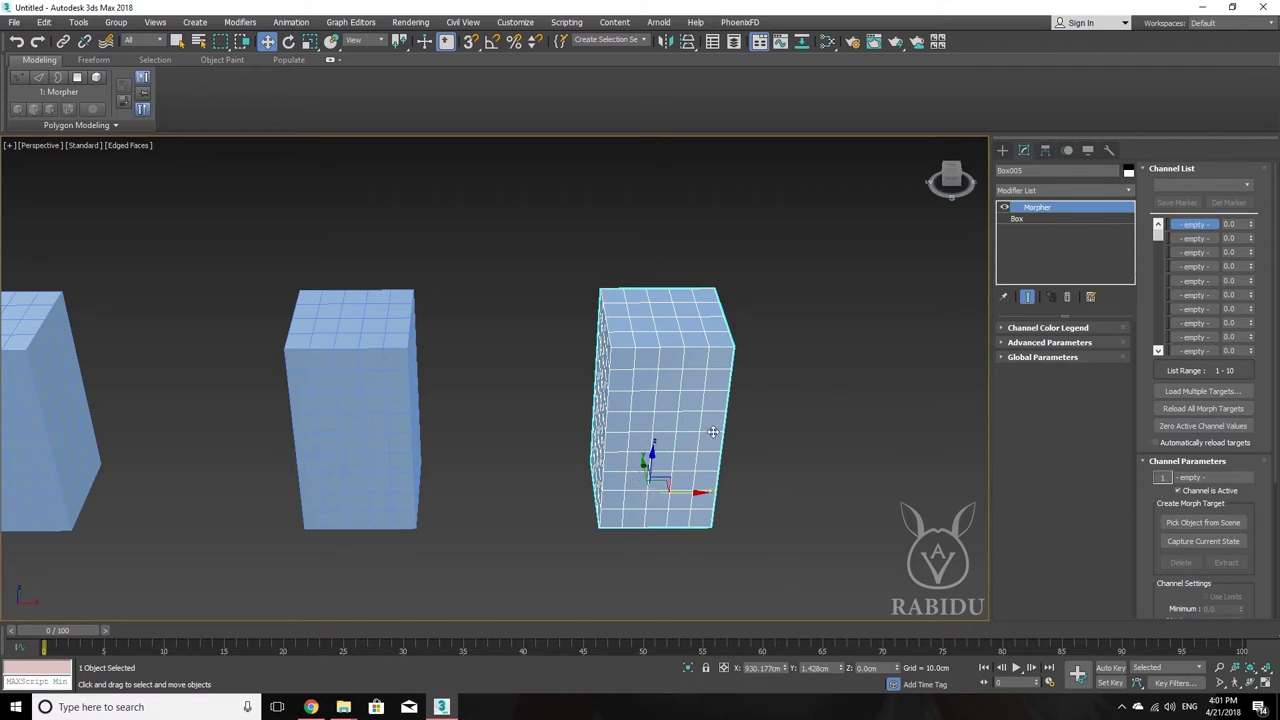
Pan across the row, check the bent Box002, and select Box005
middle_drag(782, 396, 847, 373)
middle_drag(189, 410, 391, 406)
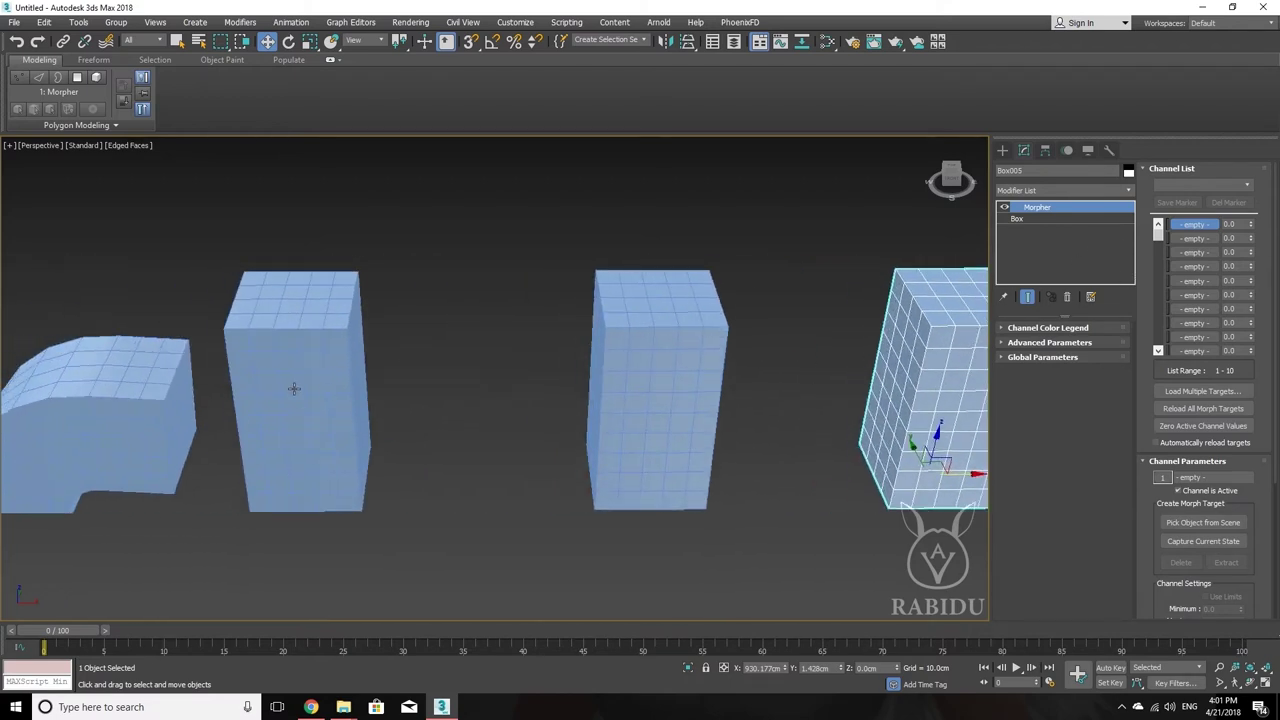
click(294, 389)
middle_drag(261, 389, 481, 400)
click(370, 395)
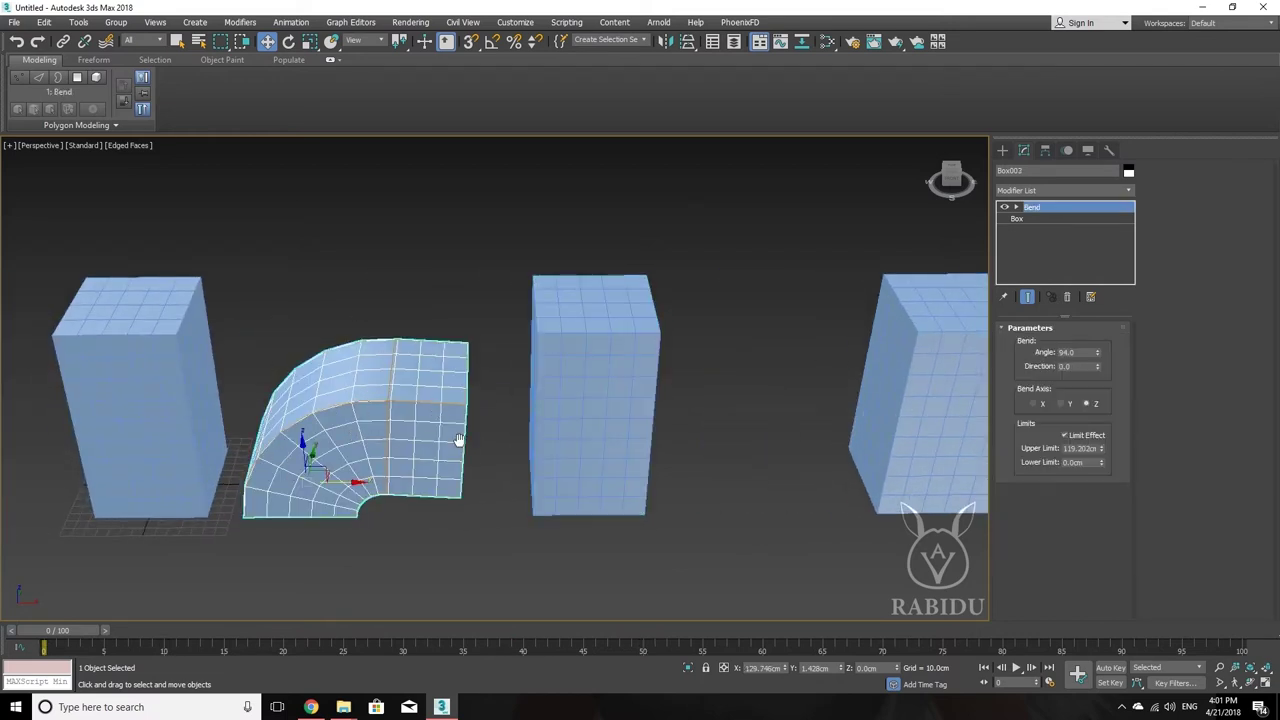
scroll(346, 432, down, 5)
scroll(608, 457, up, 4)
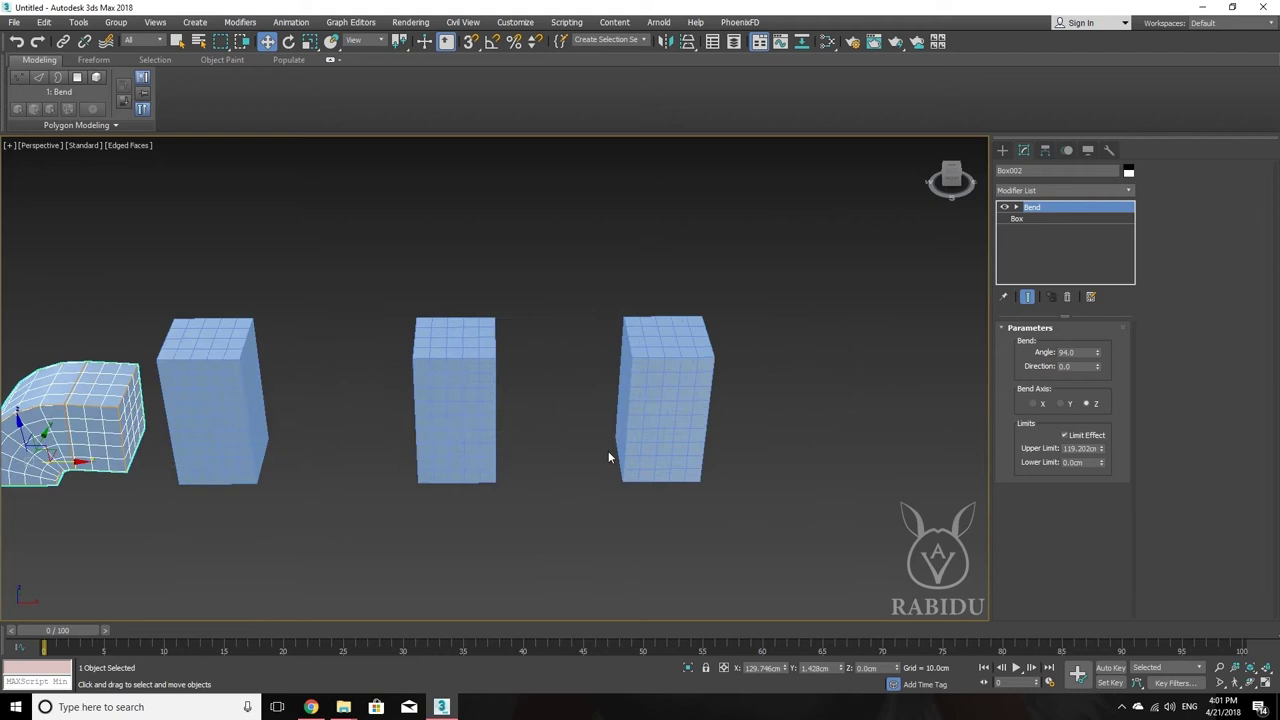
click(690, 407)
middle_drag(551, 443, 627, 434)
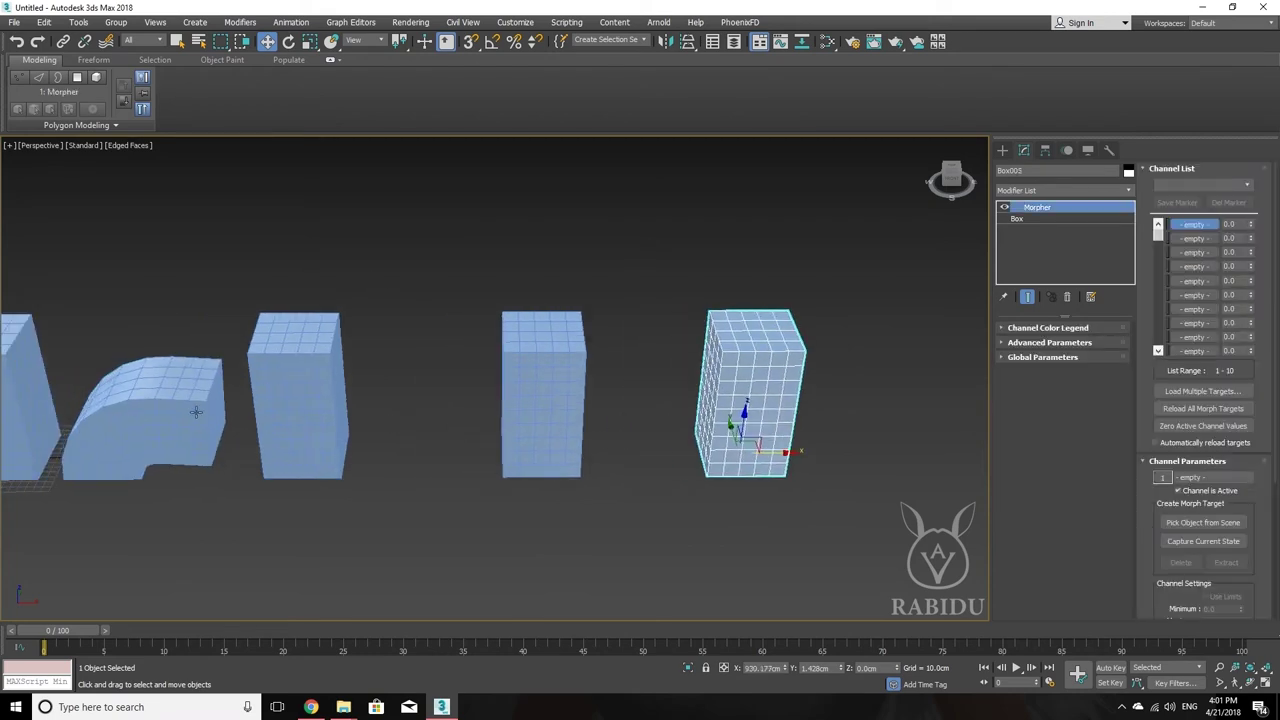
Load the bent Box002 into Box005's first Morpher channel via Pick from Scene
click(1198, 224)
click(1201, 224)
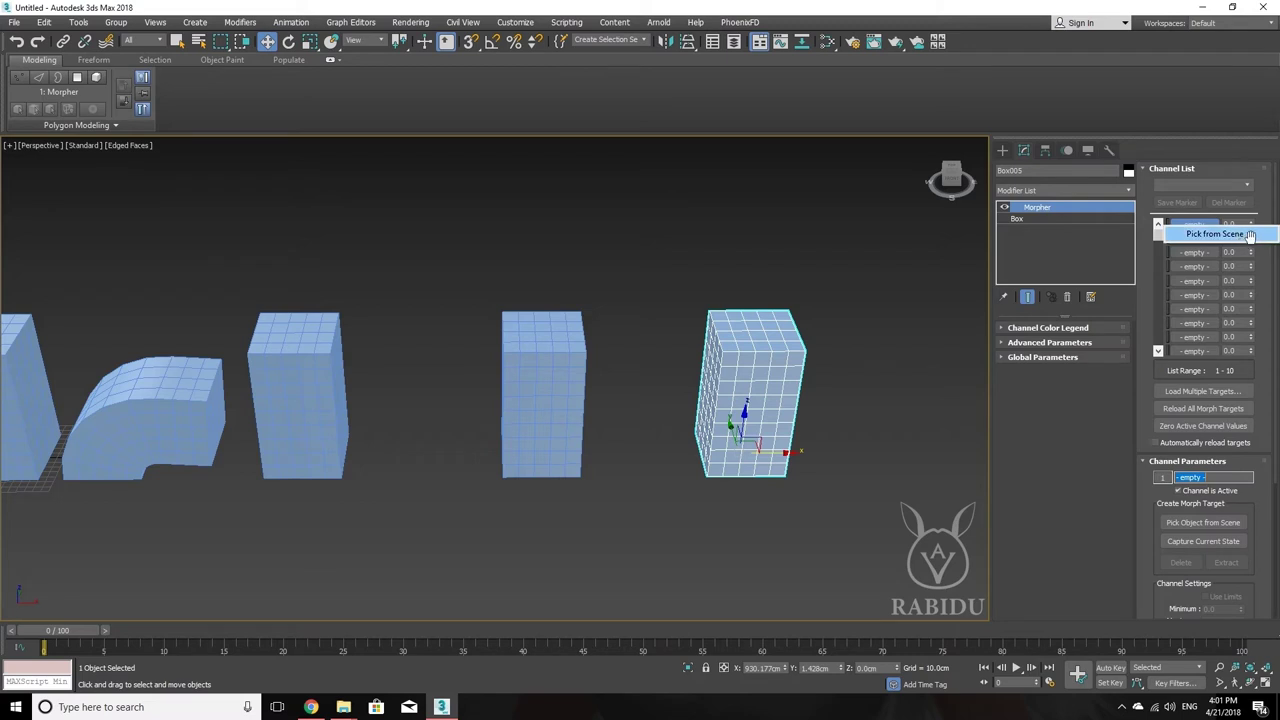
click(1250, 234)
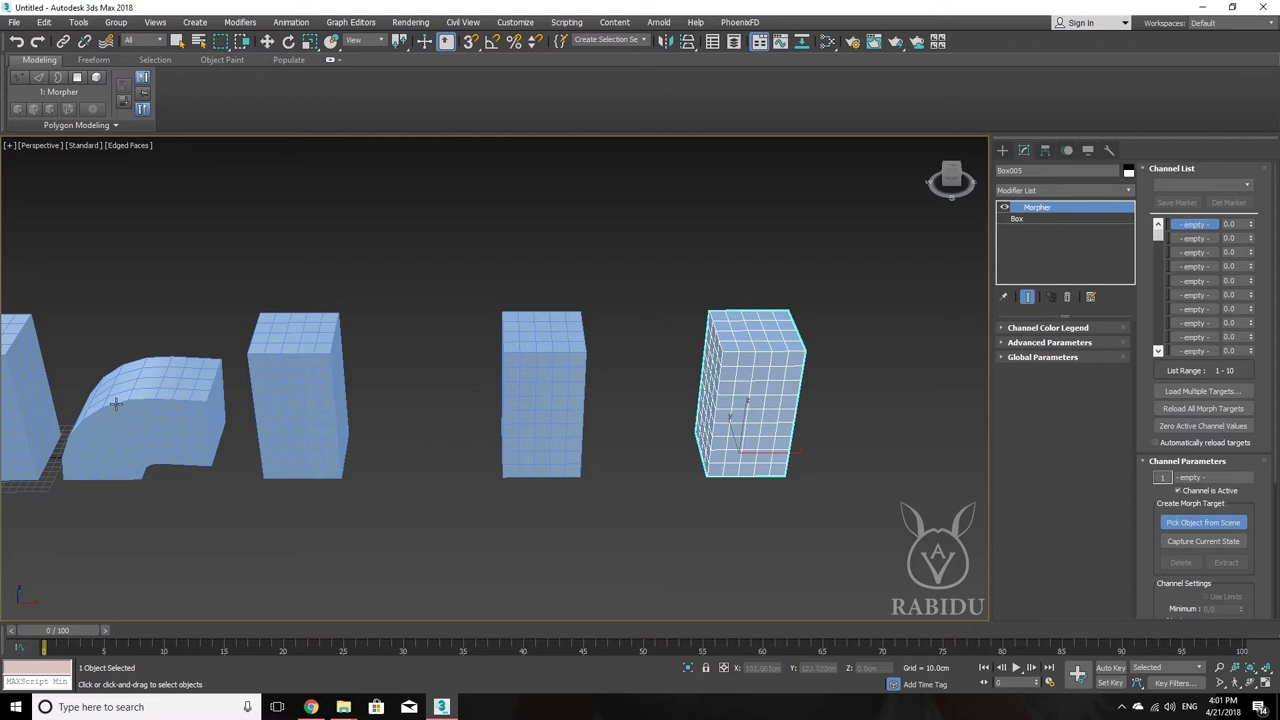
click(117, 404)
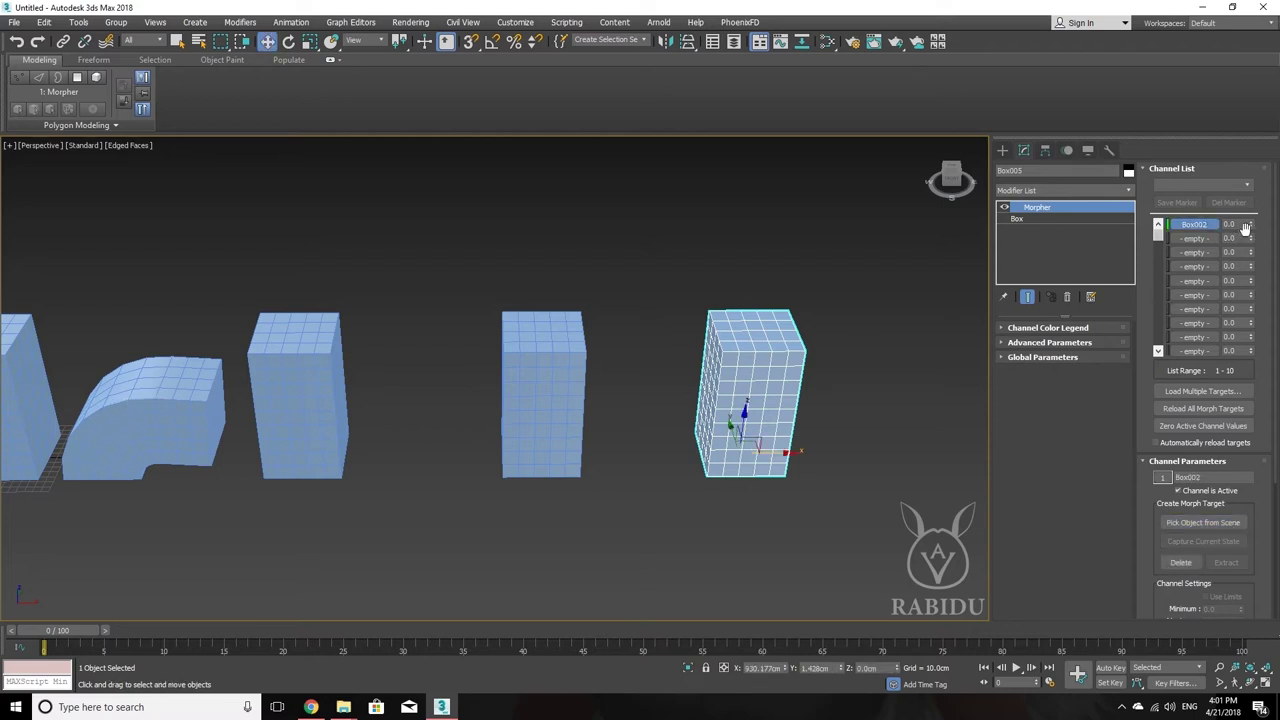
Drag Box005's Box002 morph channel spinner up to 46
mouse_move(1251, 230)
mouse_down()
mouse_move(1256, 147)
mouse_move(1271, 238)
mouse_move(1273, 170)
mouse_move(1269, 278)
mouse_up()
mouse_move(1250, 224)
mouse_down()
mouse_move(1238, 144)
mouse_move(1242, 228)
mouse_move(1256, 196)
mouse_up()
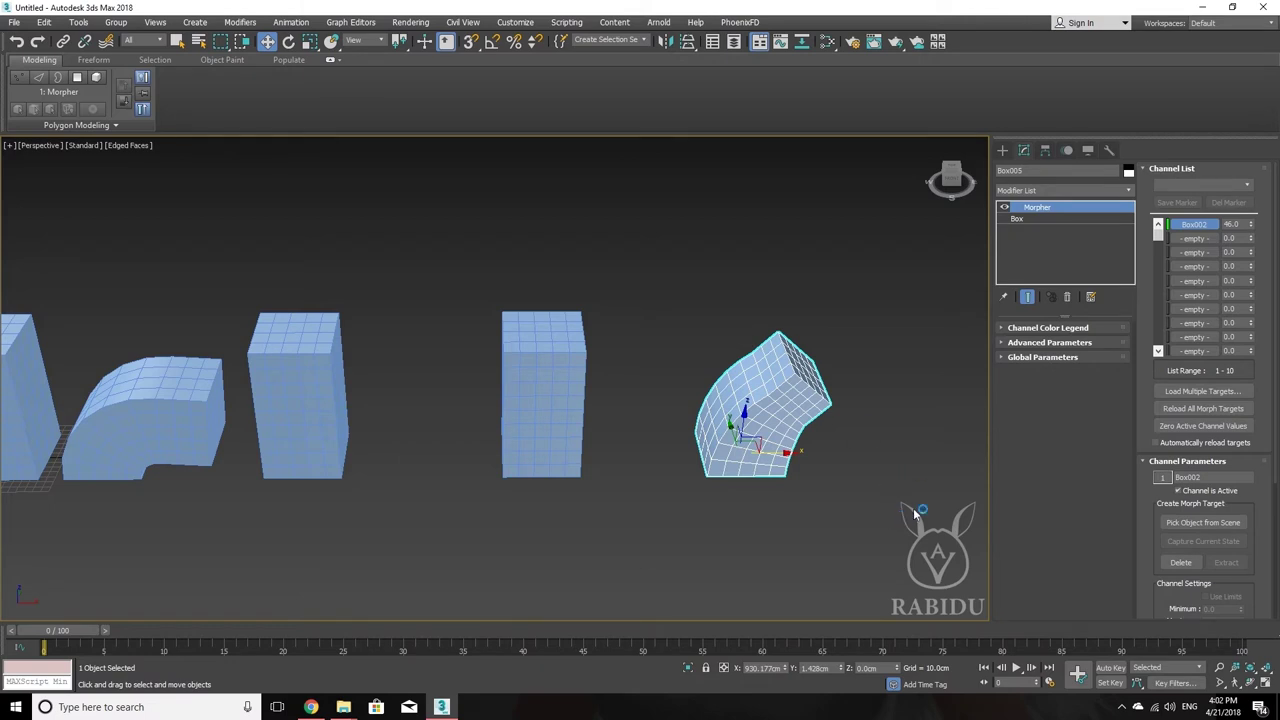
Lower Box002's bend angle and restore it to 94, then adjust Box005's morph channel to 36
click(147, 418)
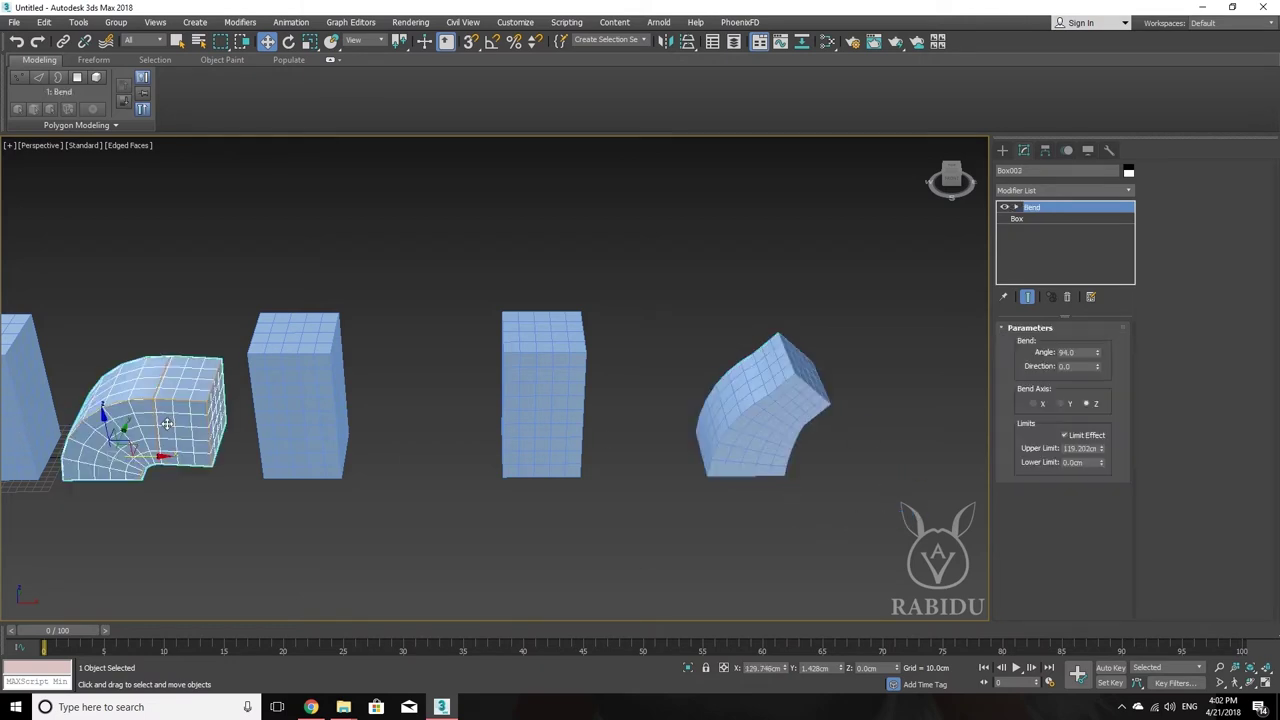
drag(1100, 357, 1125, 479)
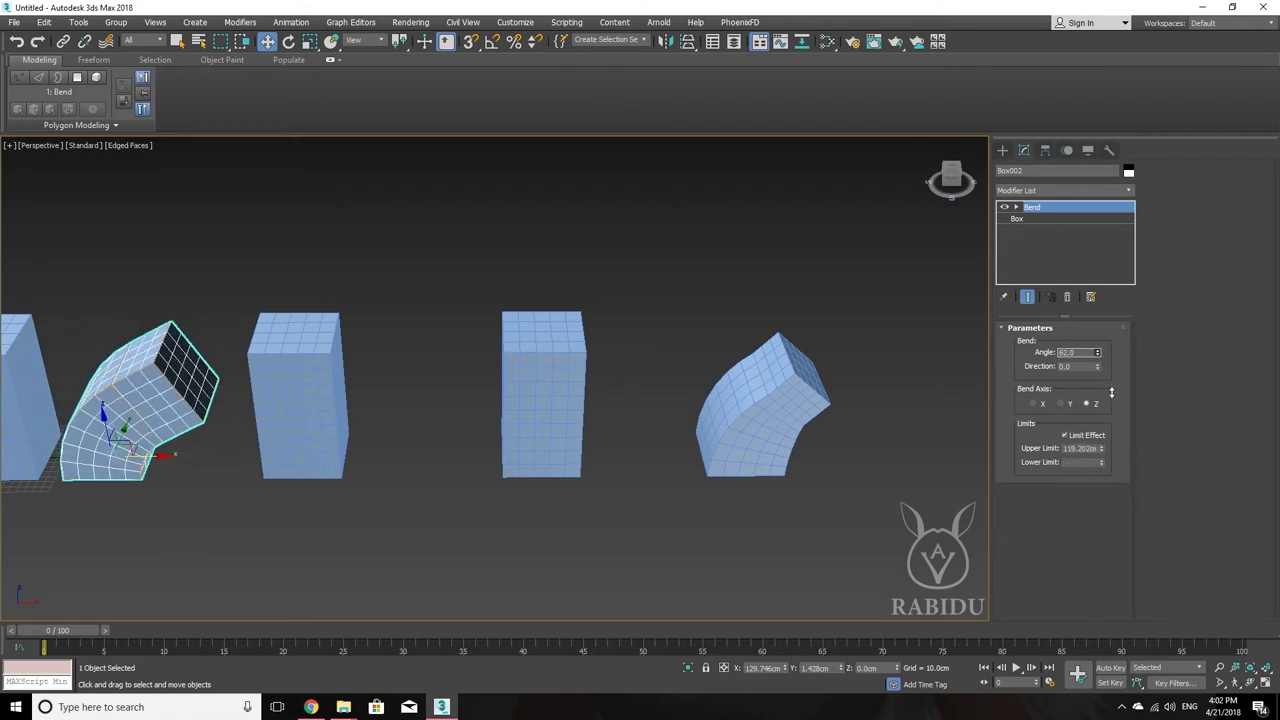
drag(1125, 479, 1107, 366)
click(773, 388)
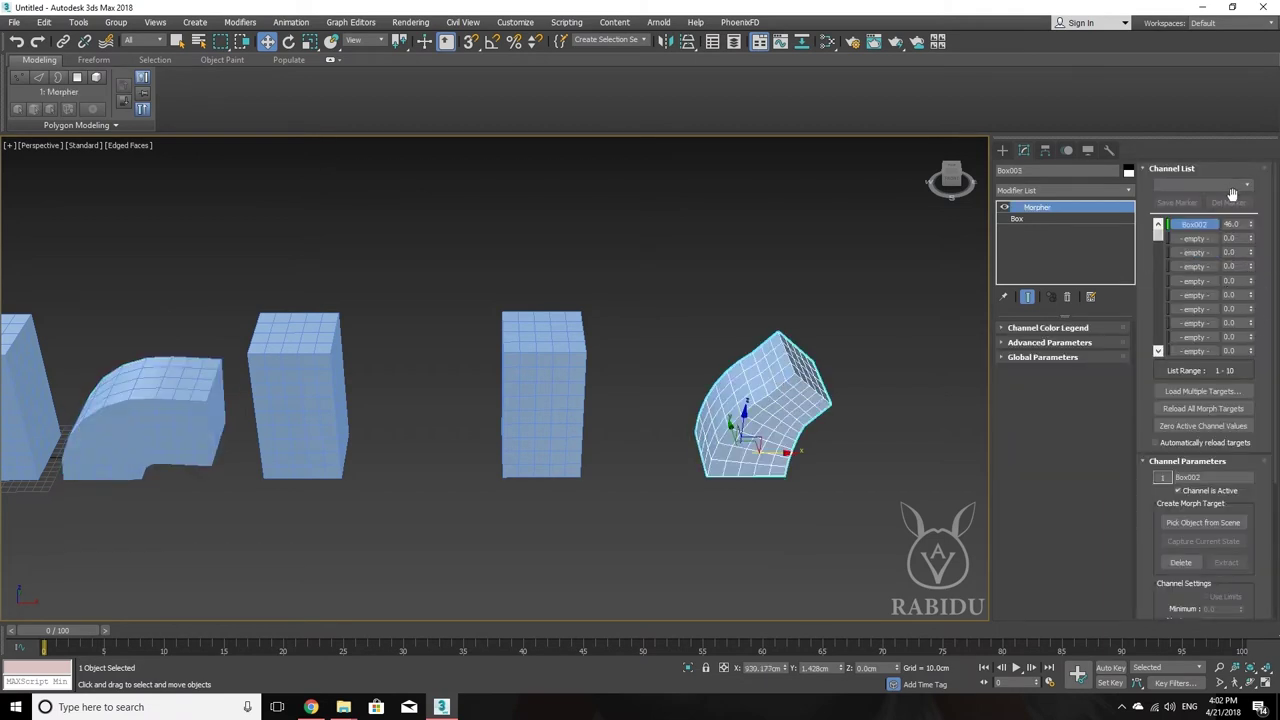
mouse_move(1250, 225)
mouse_down()
mouse_move(1258, 208)
mouse_move(1271, 228)
mouse_move(1268, 214)
mouse_up()
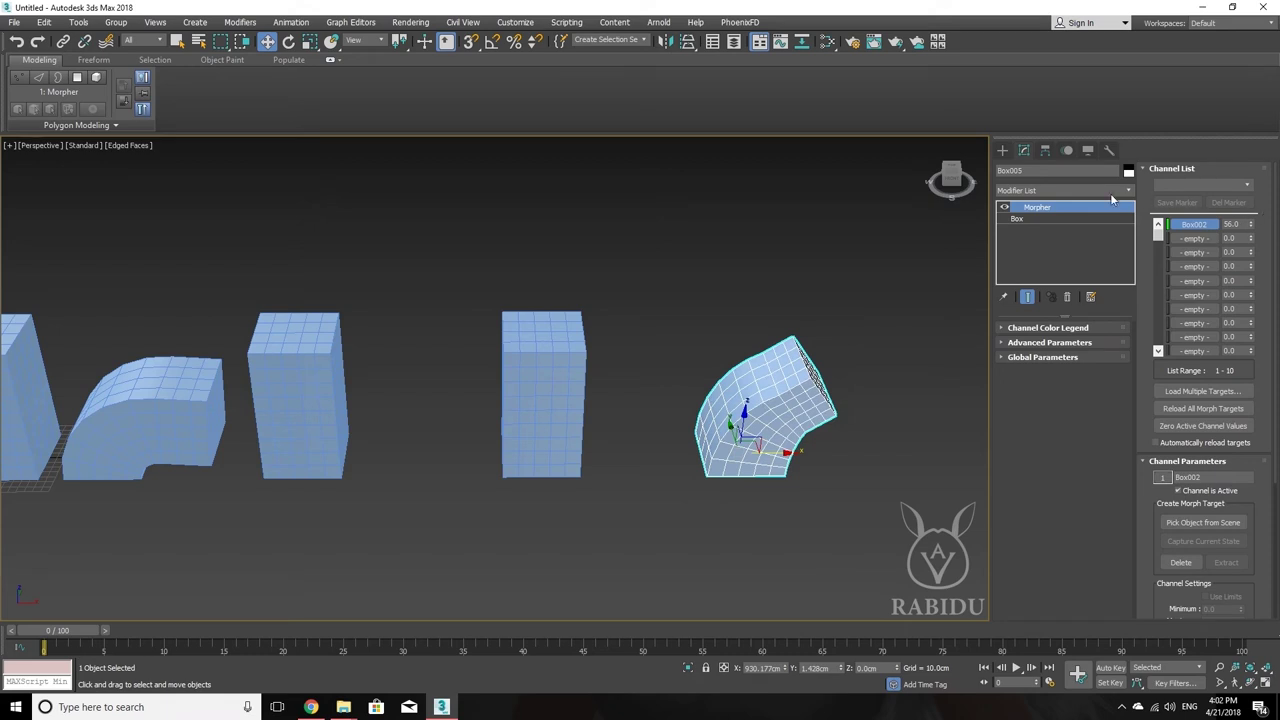
Open the Rabidu Queen scene from D:\3ds max Project\scenes\Rabidu Character Queen in File Explorer
middle_click(335, 707)
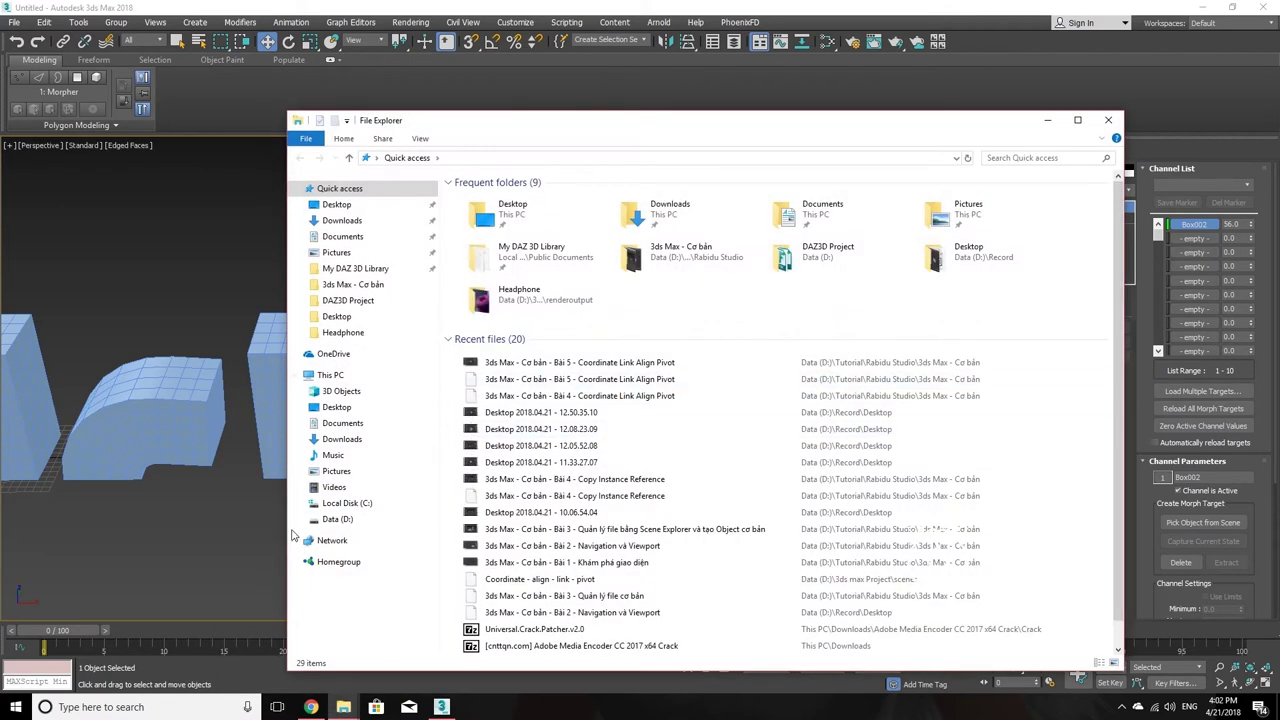
click(340, 519)
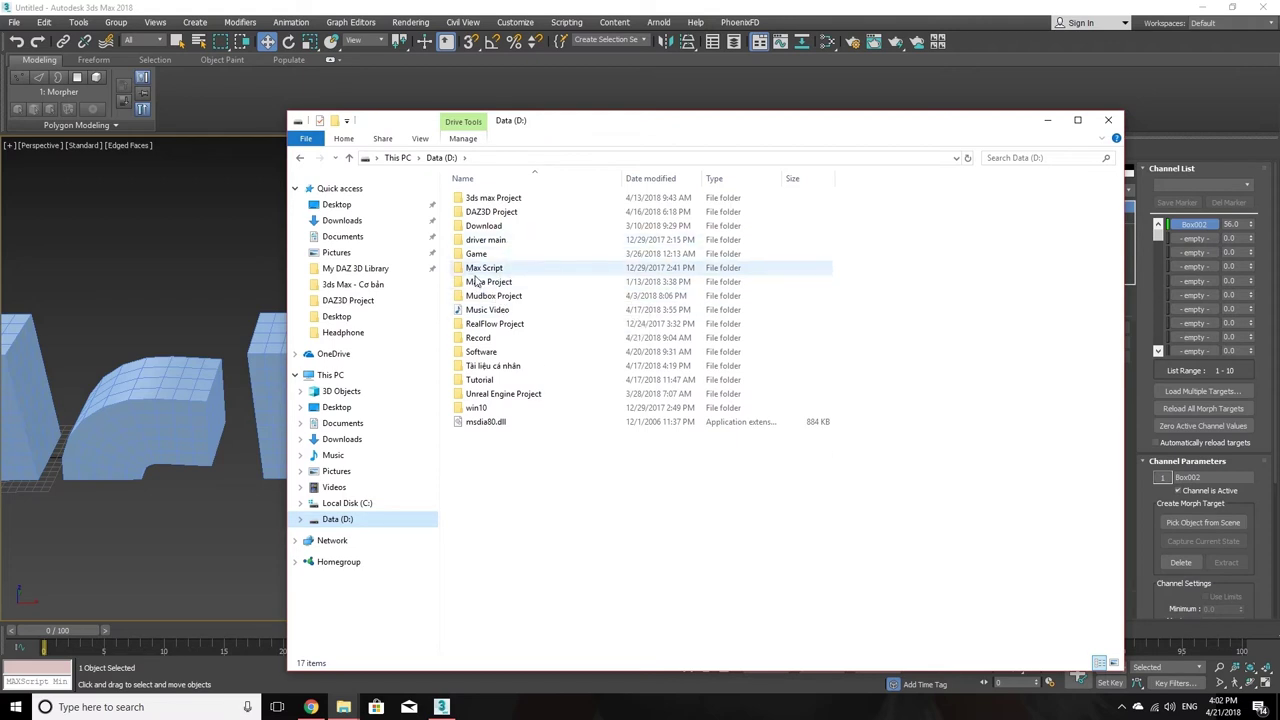
double_click(498, 202)
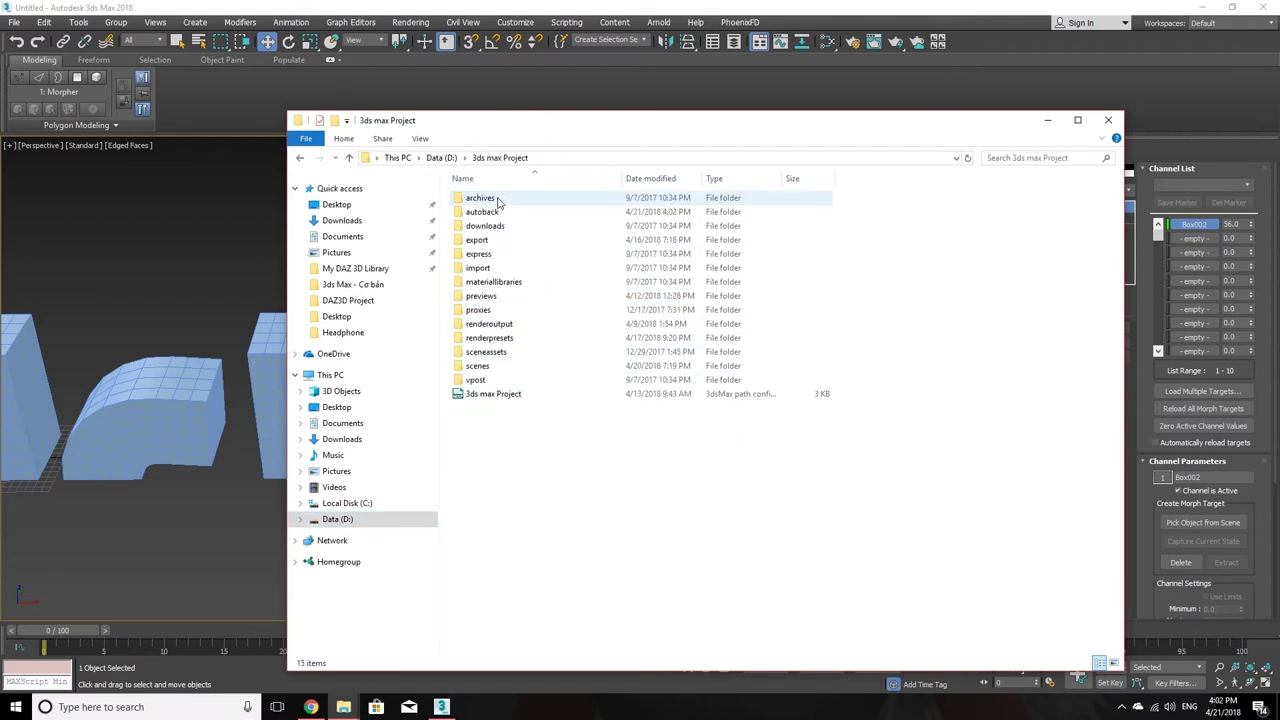
double_click(496, 366)
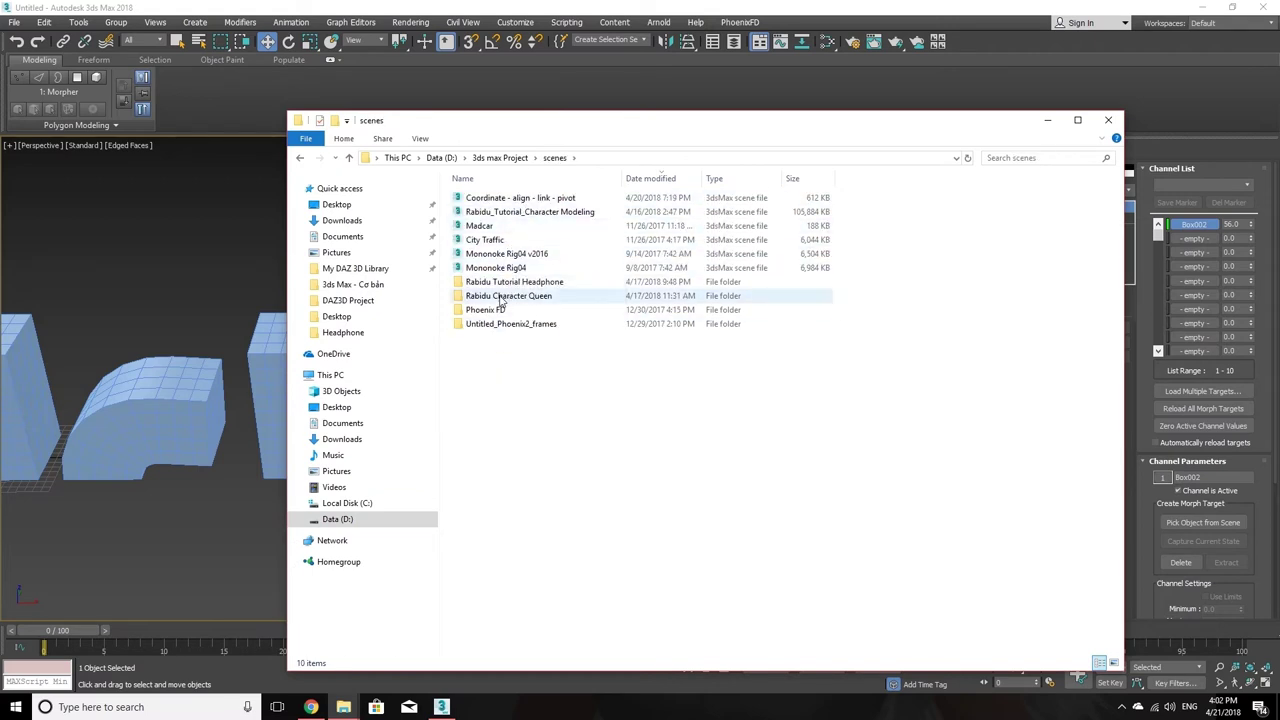
double_click(535, 296)
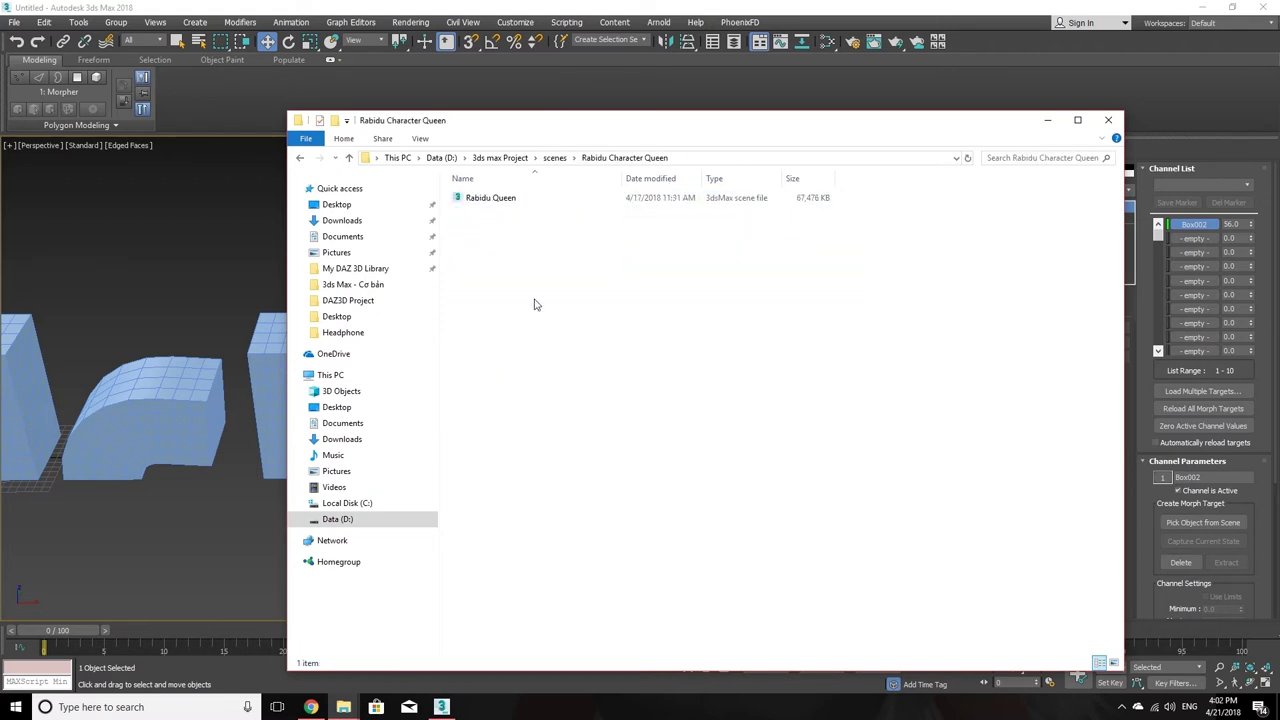
click(503, 207)
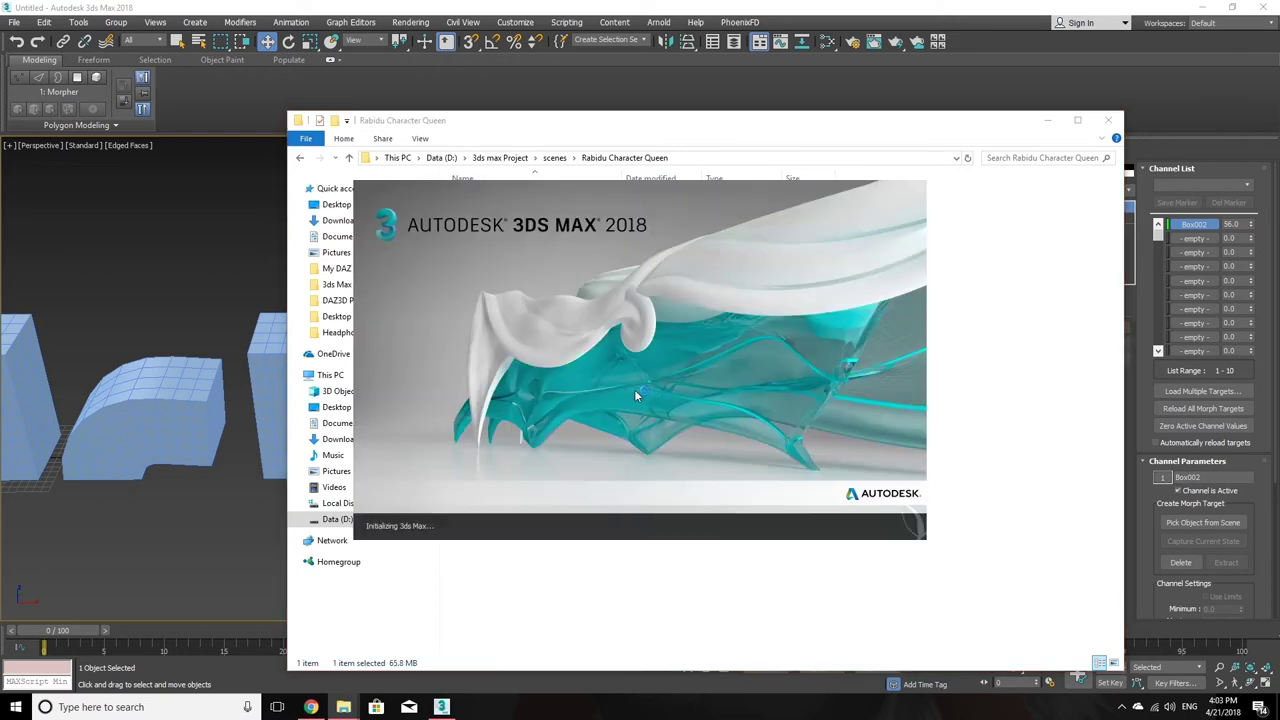
click(1049, 121)
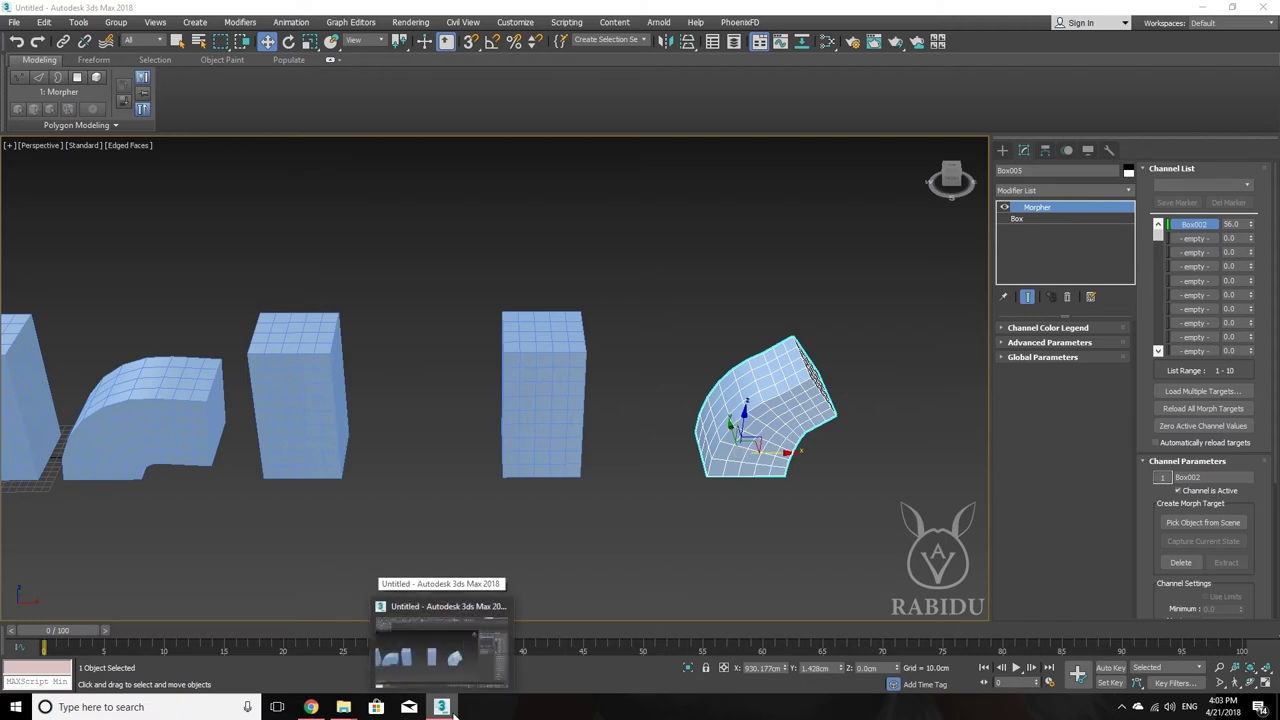
Bring the newly launched 3ds Max window to the front while Rabidu Queen.max loads
middle_click(441, 707)
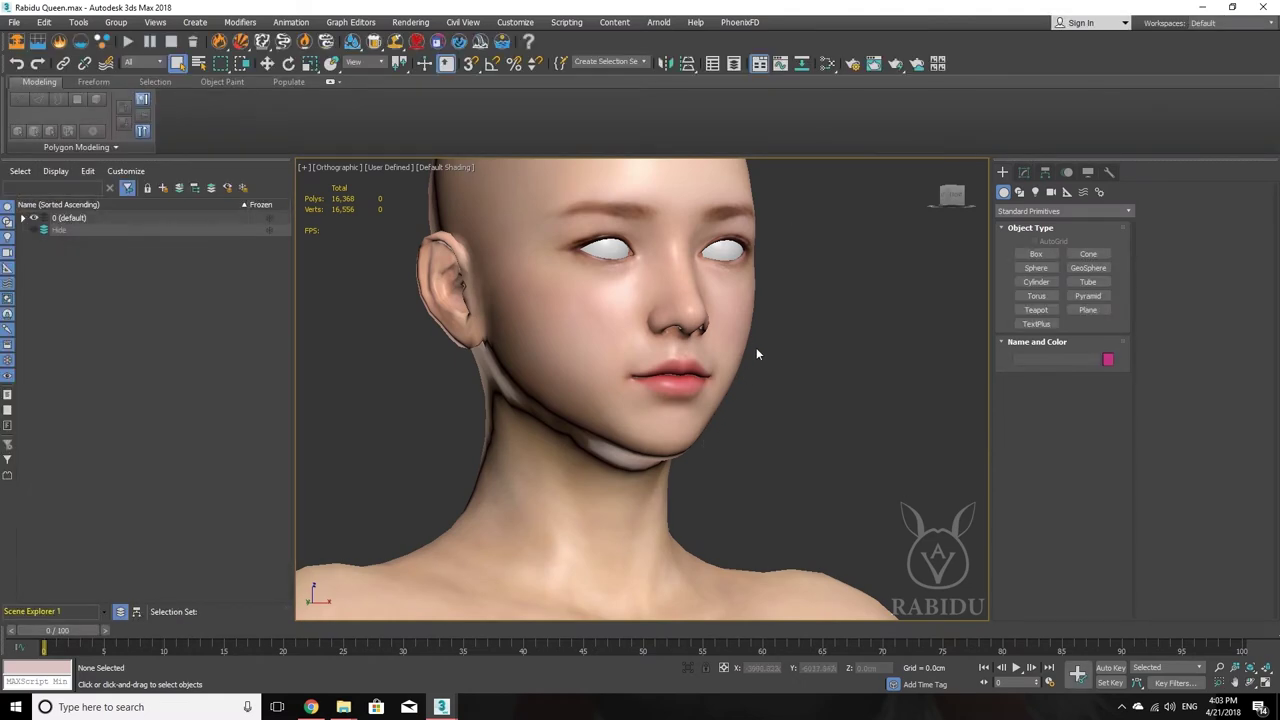
Pan the view so the head sits lower, then select the Rabidu Queen head mesh
middle_drag(758, 329, 758, 460)
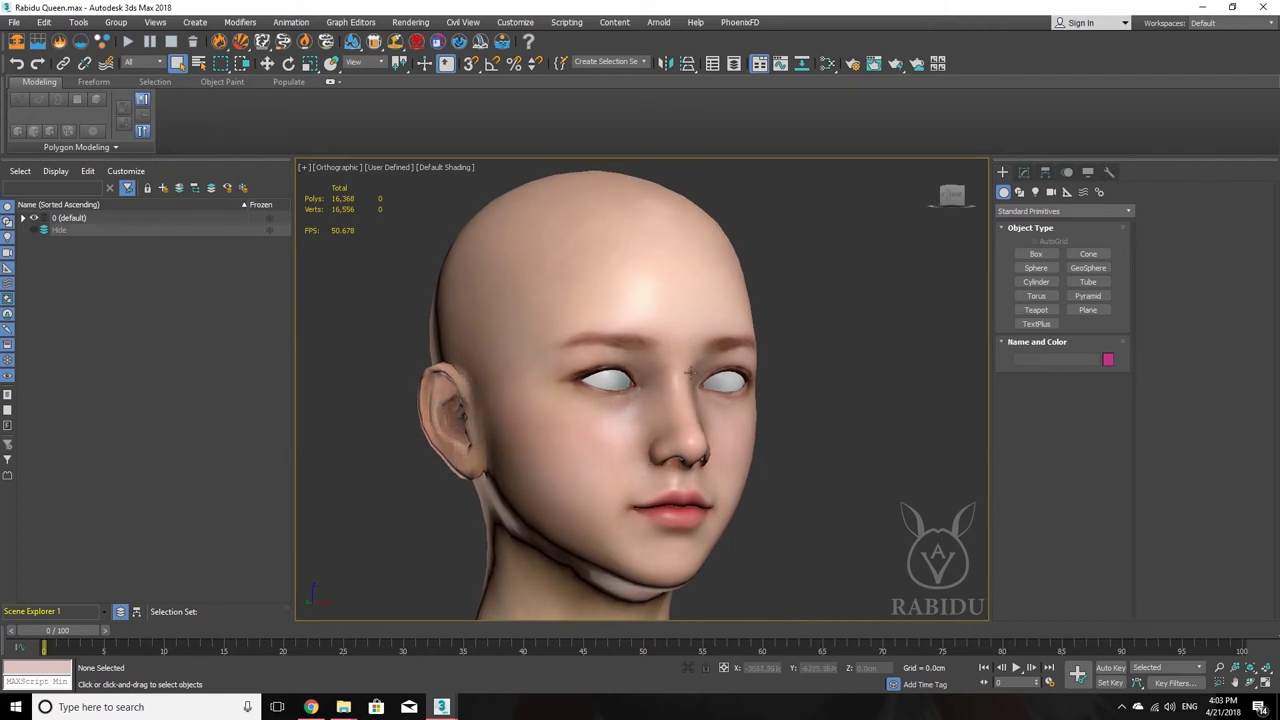
click(662, 317)
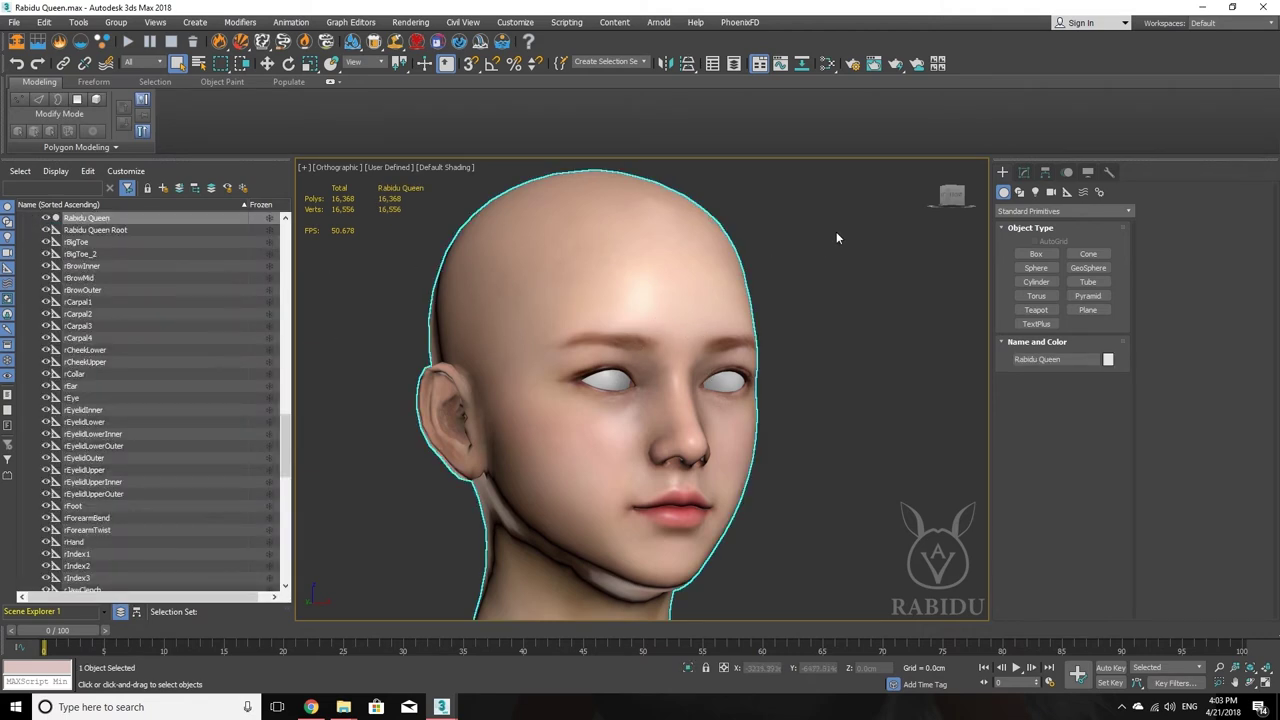
Show the head's Morpher channels and try the Surprised and SmileOpenFull expressions
click(1026, 174)
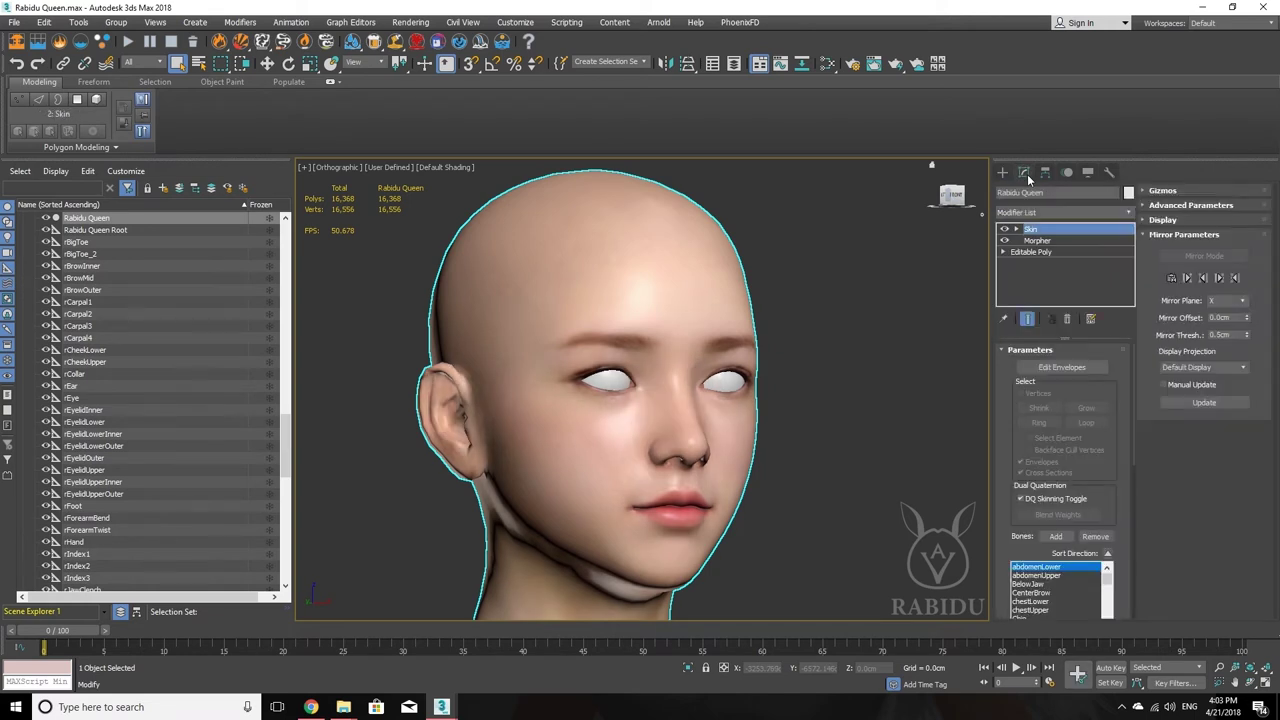
click(1038, 241)
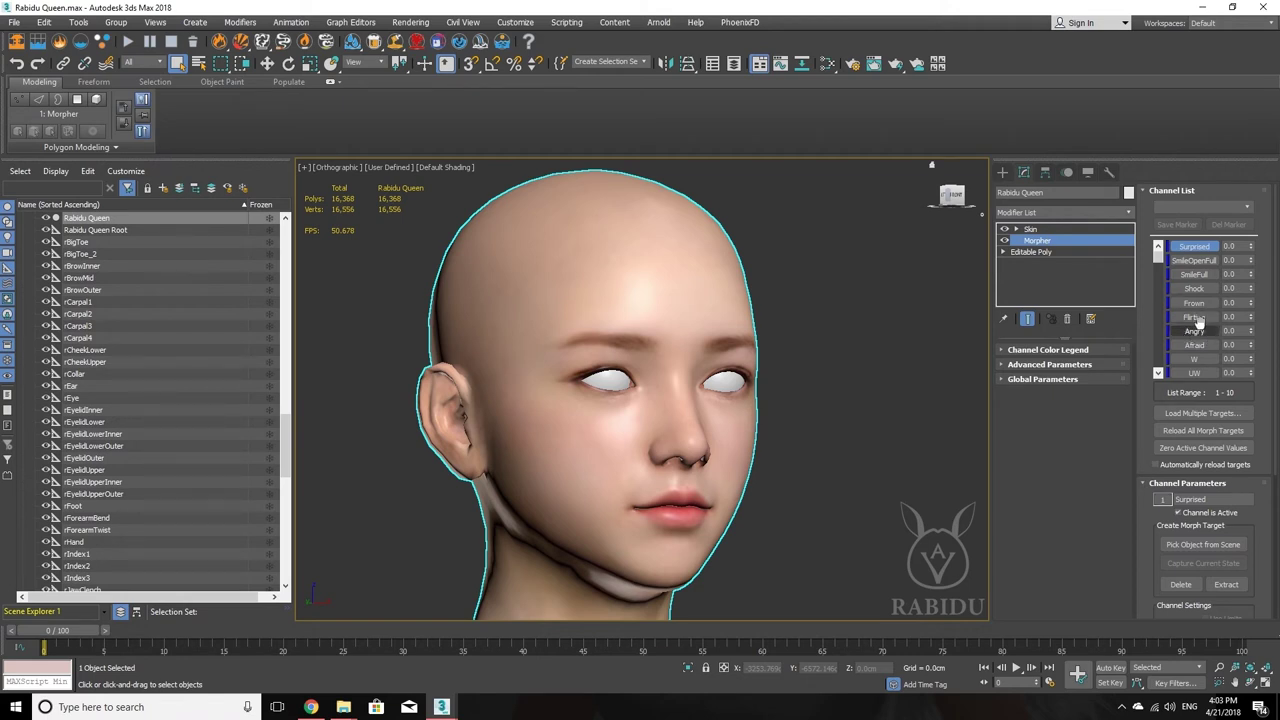
mouse_move(1250, 250)
mouse_down()
mouse_move(1230, 233)
mouse_move(1237, 290)
mouse_up()
drag(1250, 260, 1246, 204)
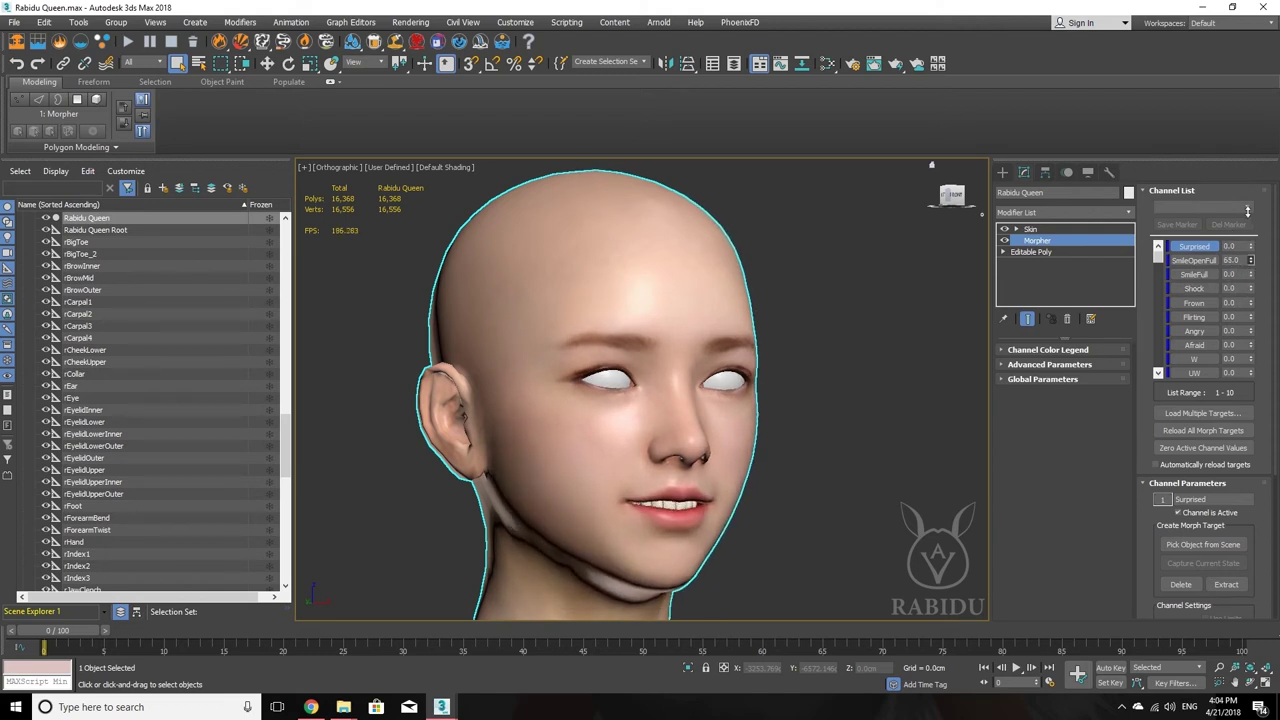
drag(1250, 260, 1238, 312)
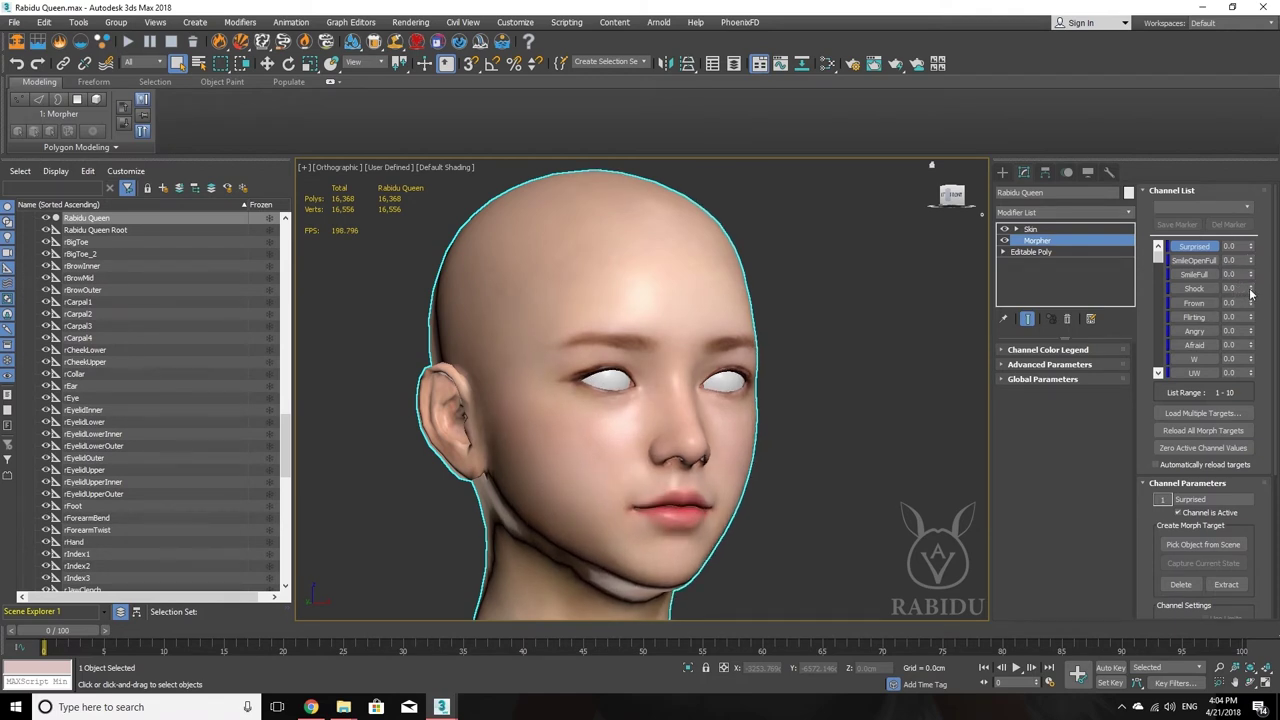
Push Shock, Frown and Angry to full strength and back to zero, then dial in Afraid
drag(1250, 290, 1242, 105)
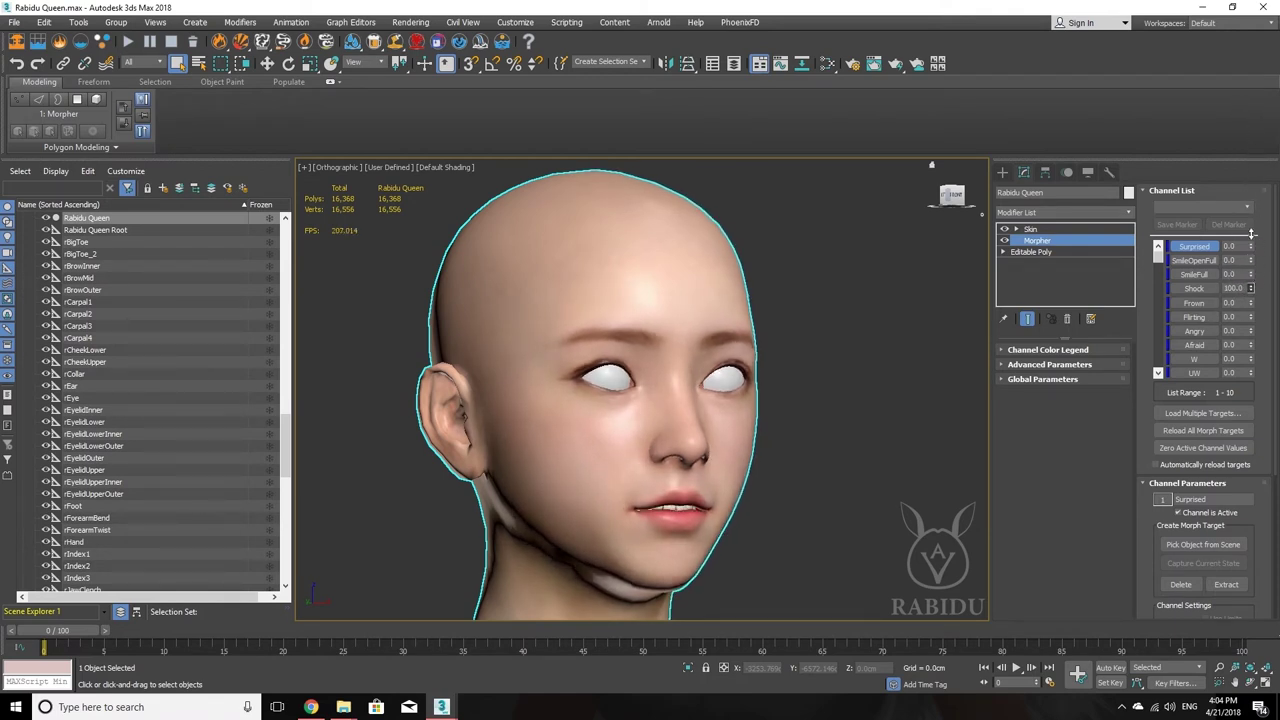
drag(1250, 232, 1258, 374)
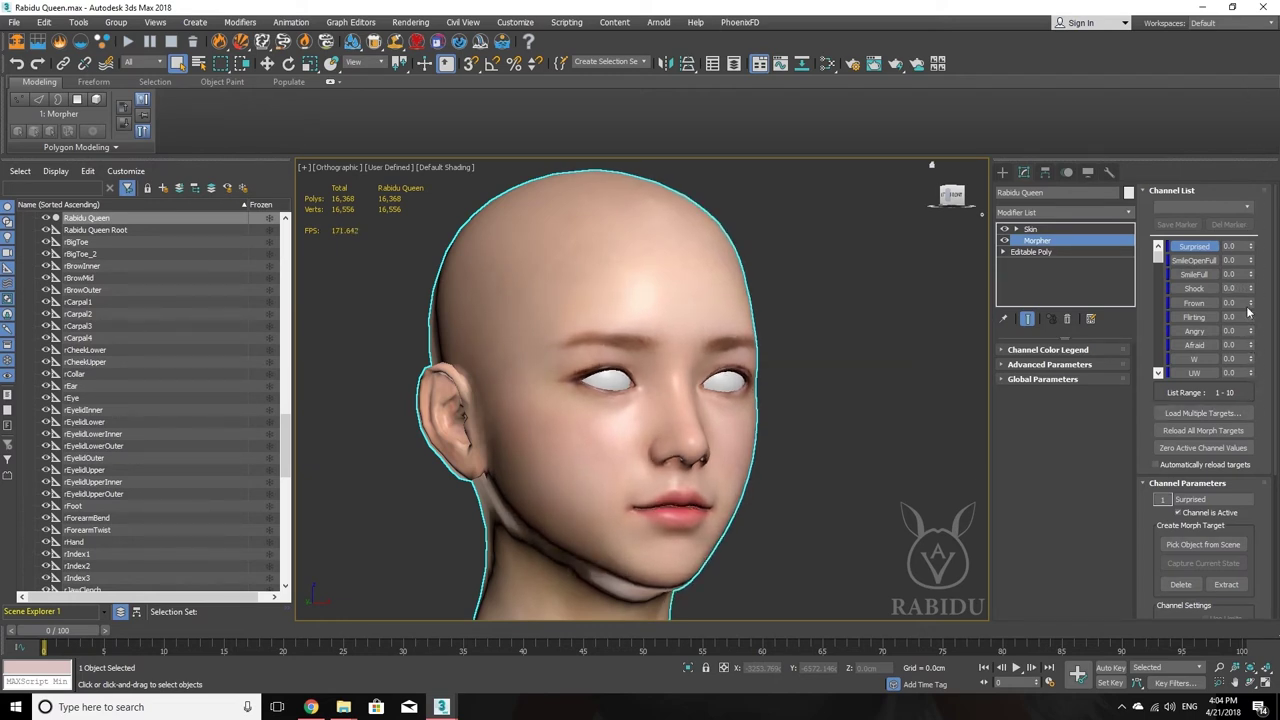
drag(1250, 305, 1252, 181)
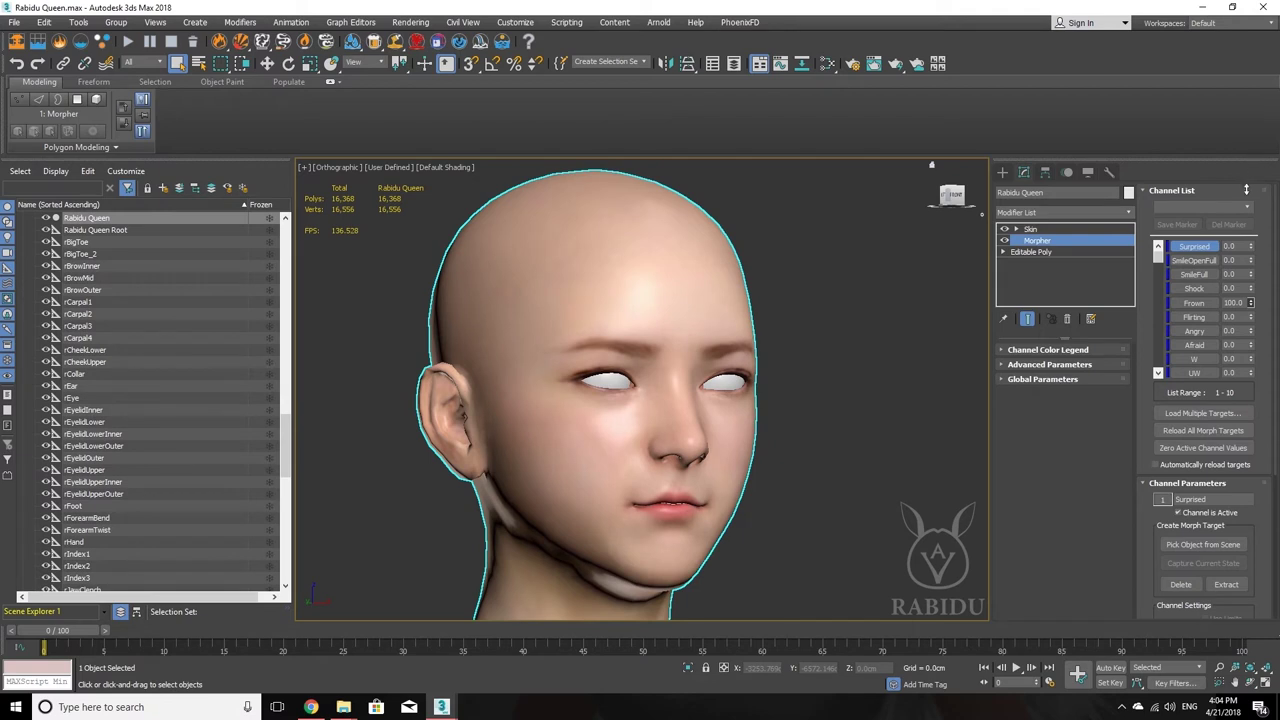
drag(1250, 302, 1247, 398)
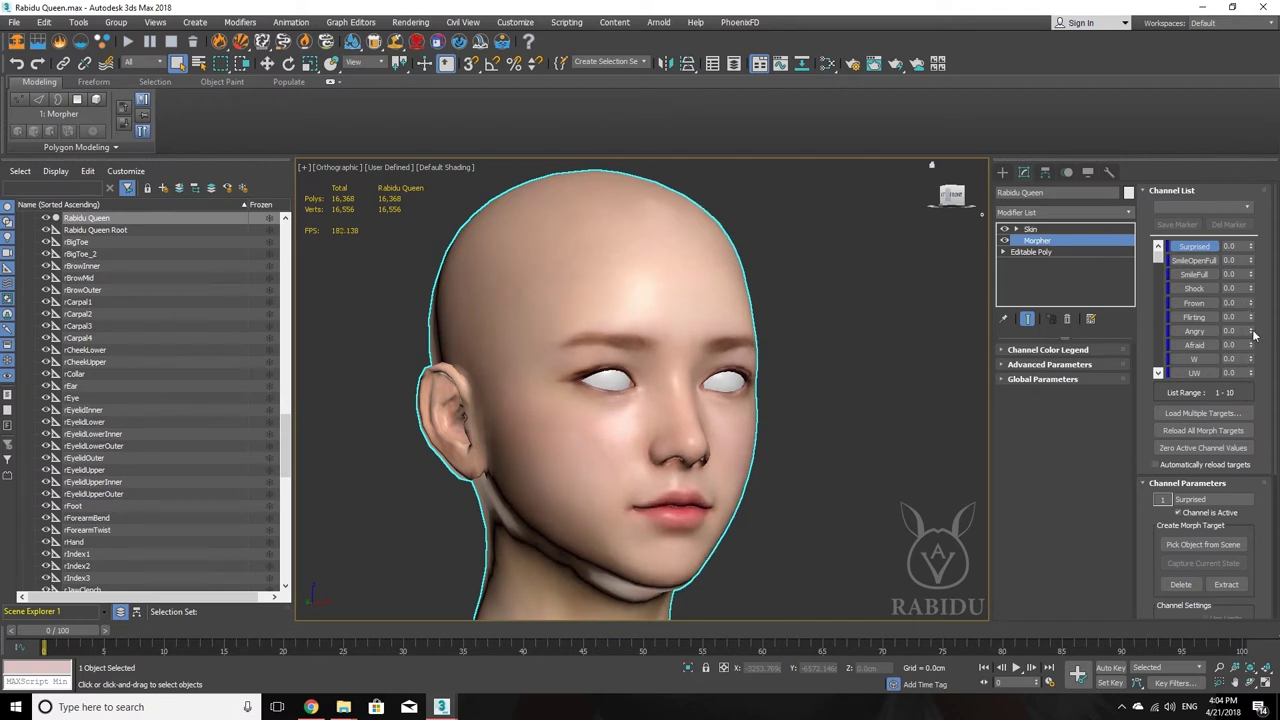
drag(1251, 332, 1247, 215)
drag(1250, 331, 1248, 398)
mouse_move(1251, 345)
mouse_down()
mouse_move(1241, 265)
mouse_move(1234, 446)
mouse_up()
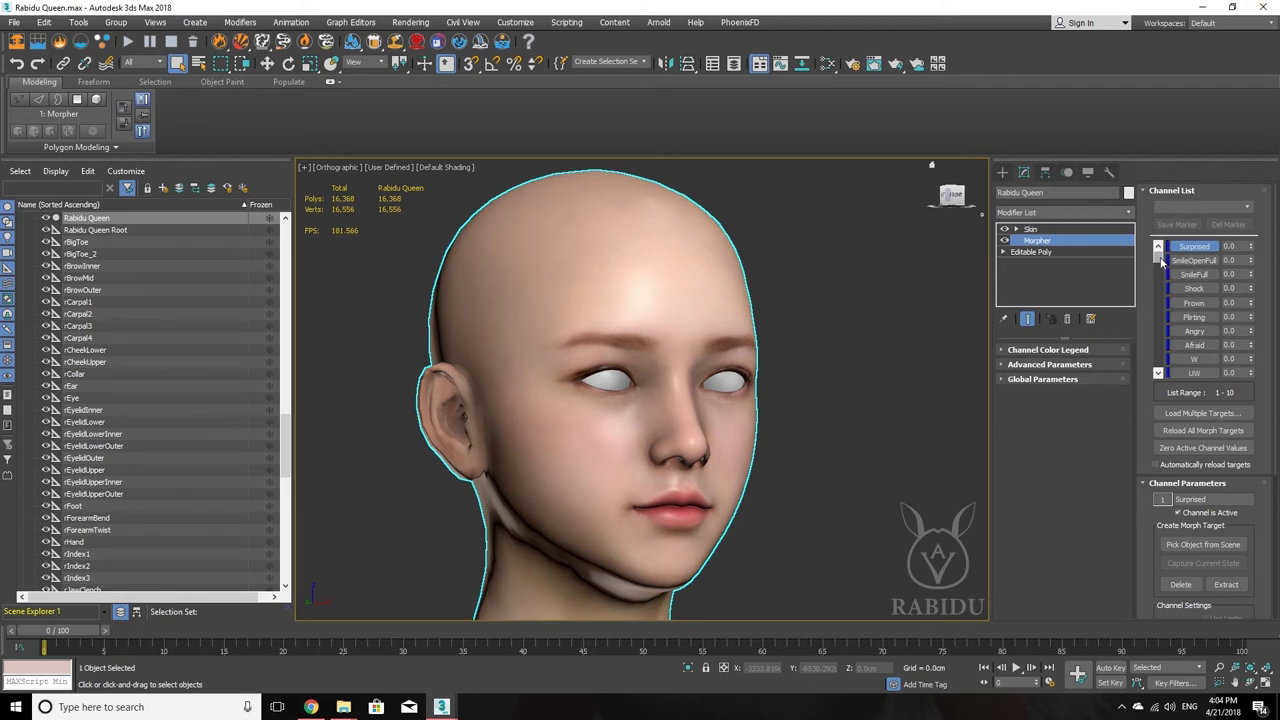
Scroll the Morpher channel list down to CalvesSize, then close the head scene
drag(1161, 260, 1150, 360)
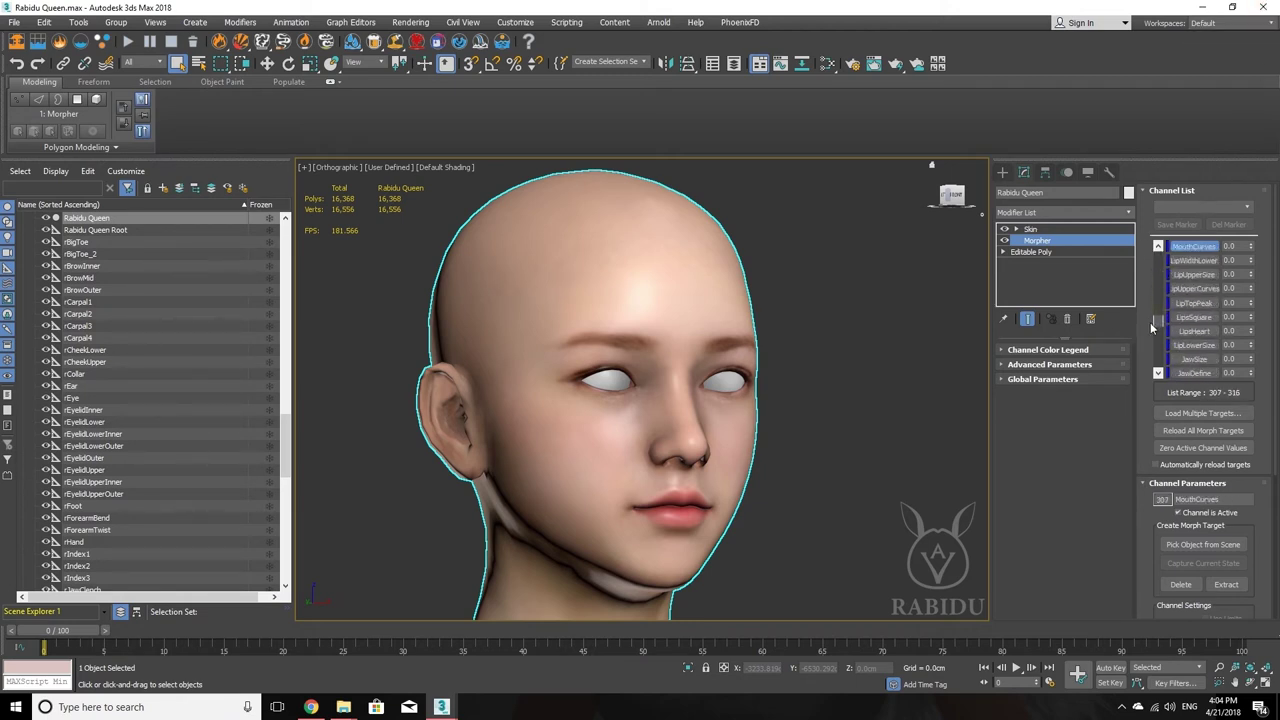
drag(1150, 360, 1154, 338)
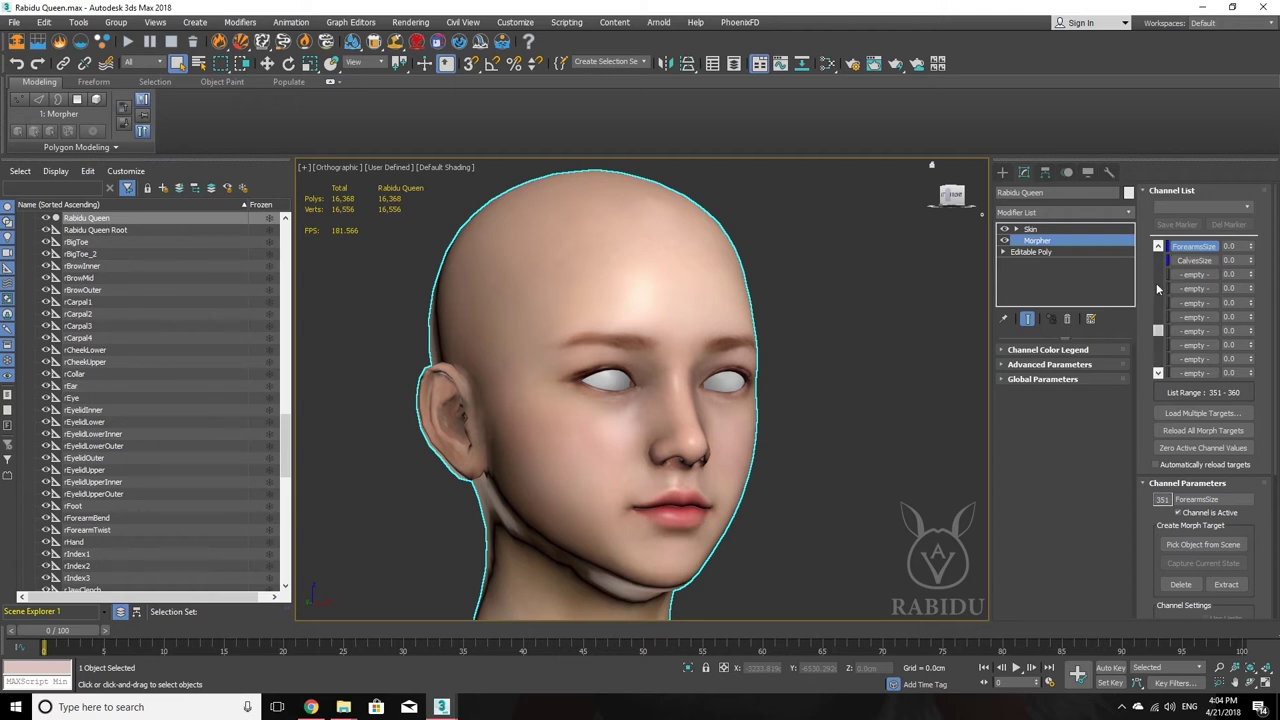
click(1158, 373)
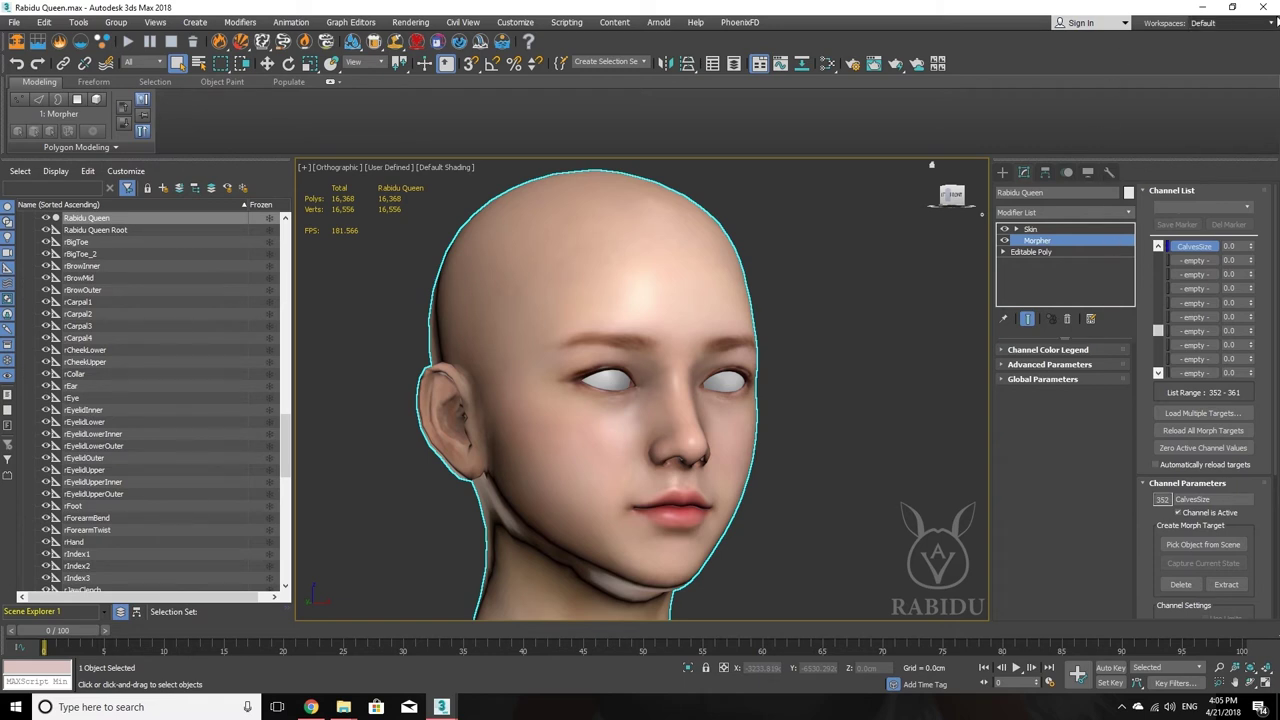
click(1268, 10)
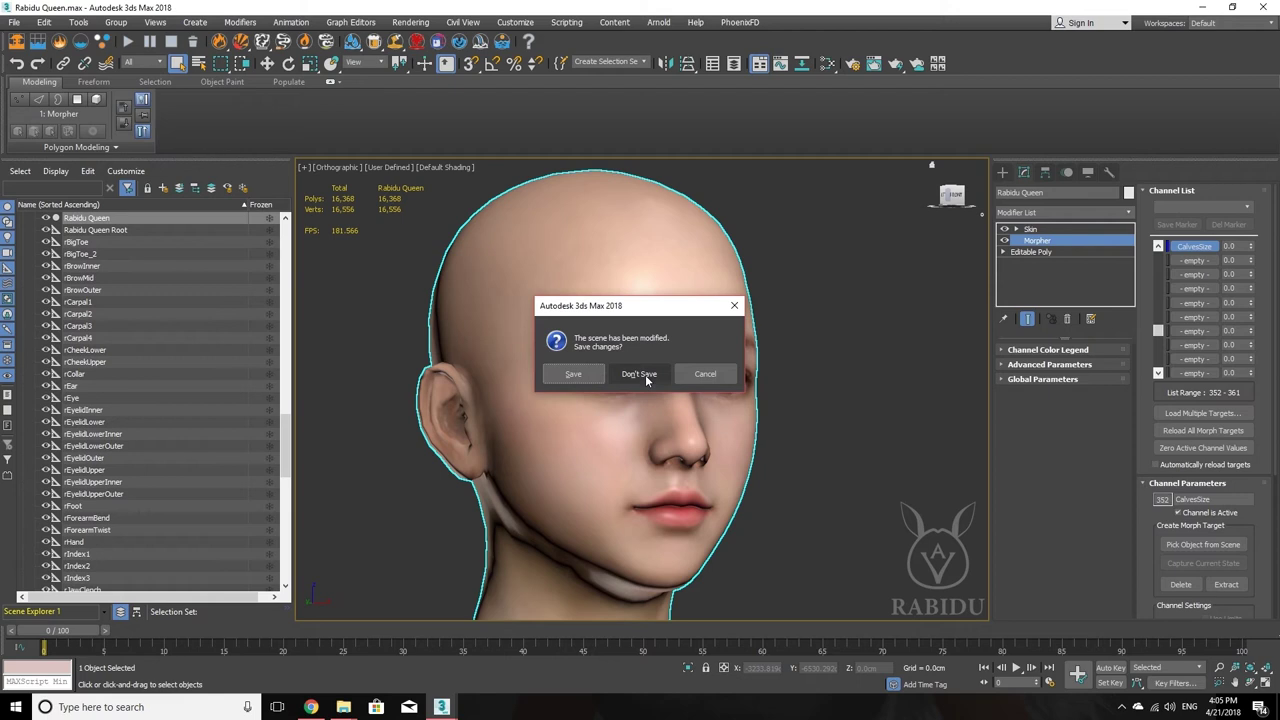
Discard the head scene, set Box005's Box002 morph channel to 100, and move the box left
click(640, 375)
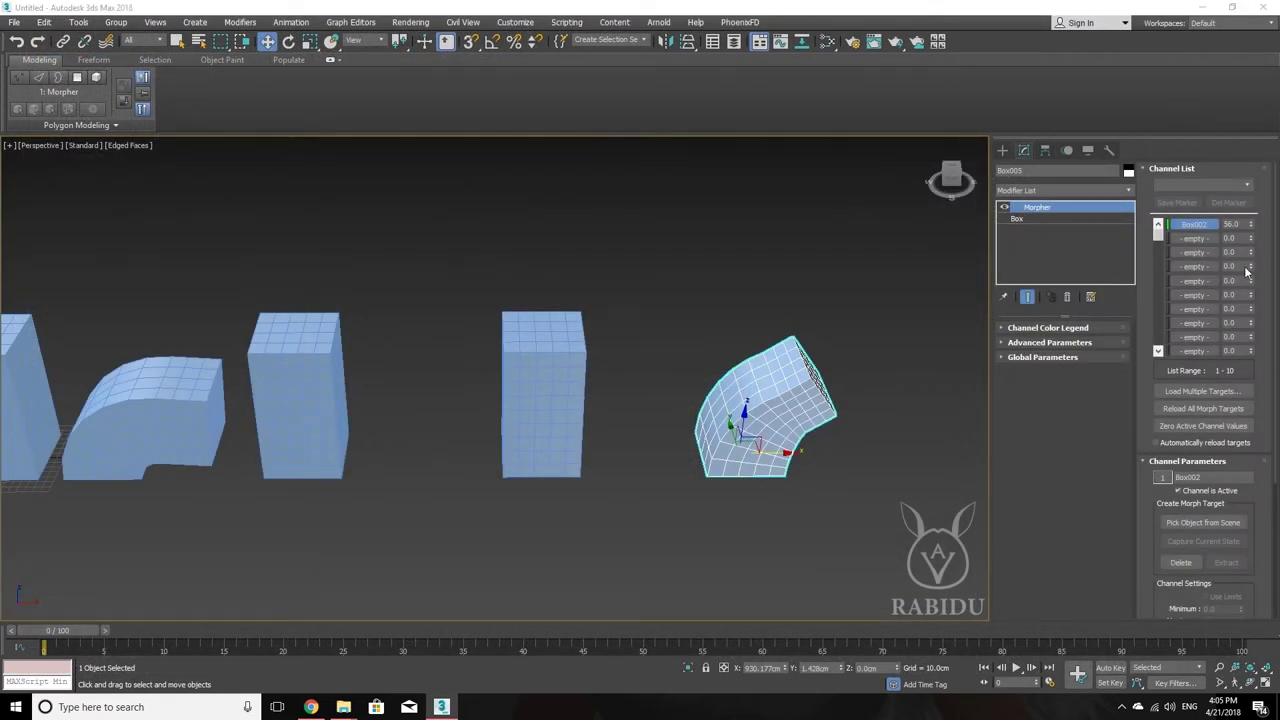
drag(1250, 225, 1230, 135)
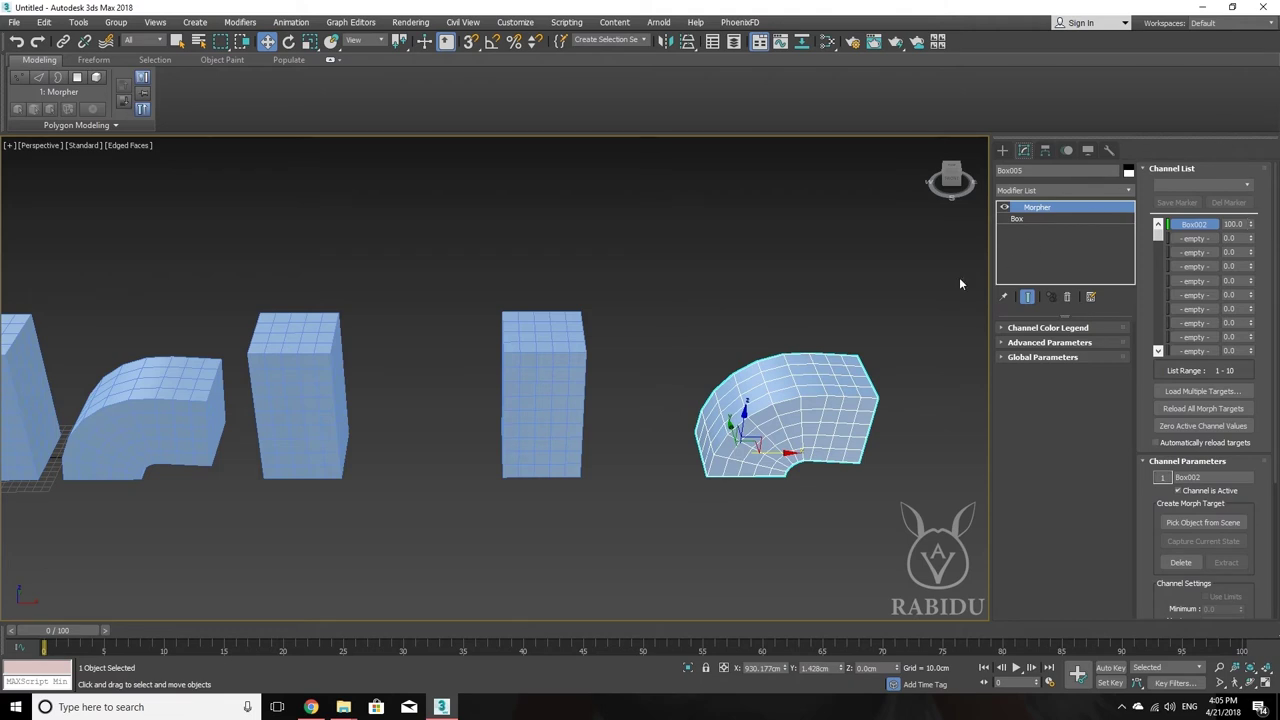
middle_drag(829, 400, 681, 388)
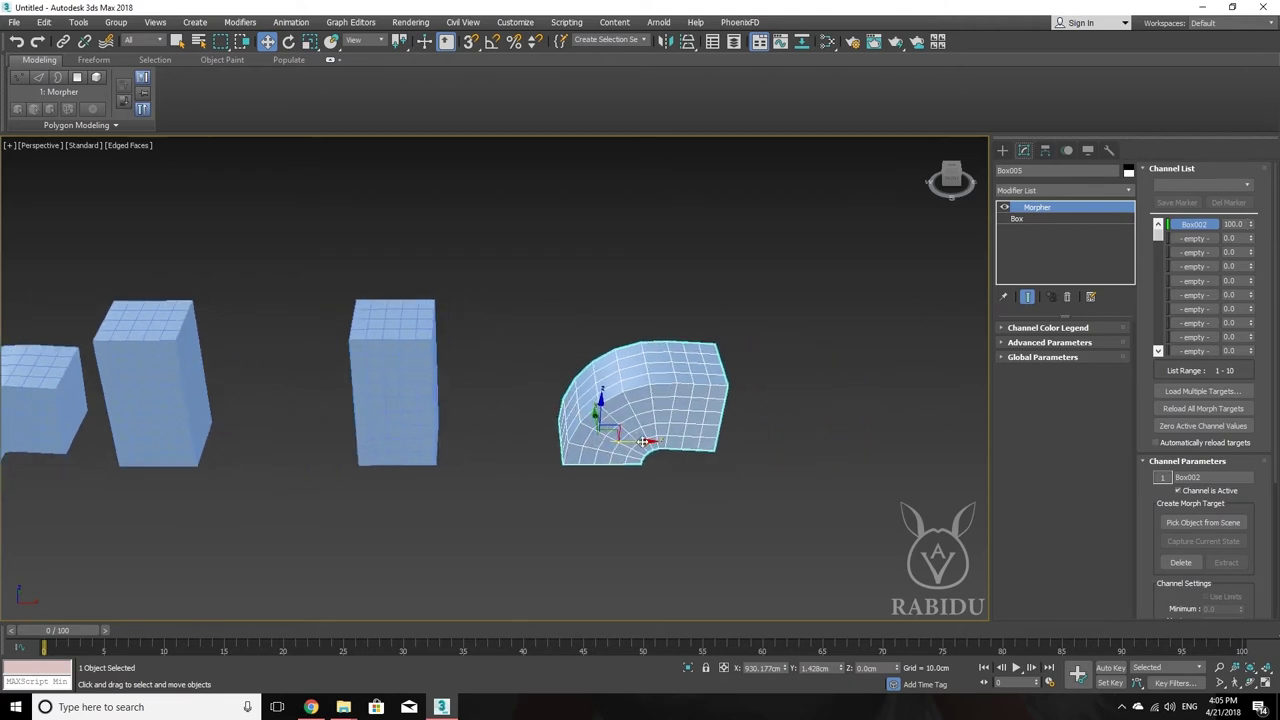
drag(648, 441, 596, 441)
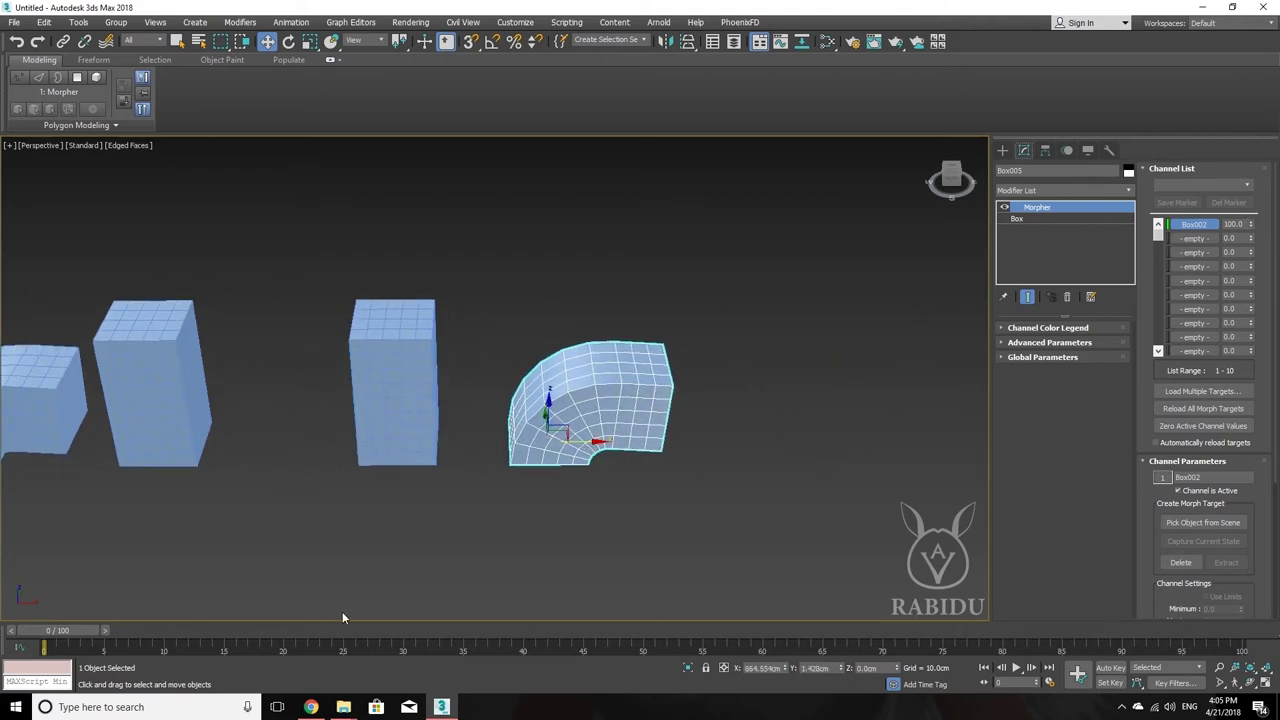
Preview the animation to frame 20, return to frame 0, and nudge the bent box slightly right
mouse_move(63, 641)
mouse_down()
mouse_move(134, 629)
mouse_move(557, 629)
mouse_move(55, 629)
mouse_up()
key(w)
drag(595, 441, 619, 441)
scroll(700, 455, down, 3)
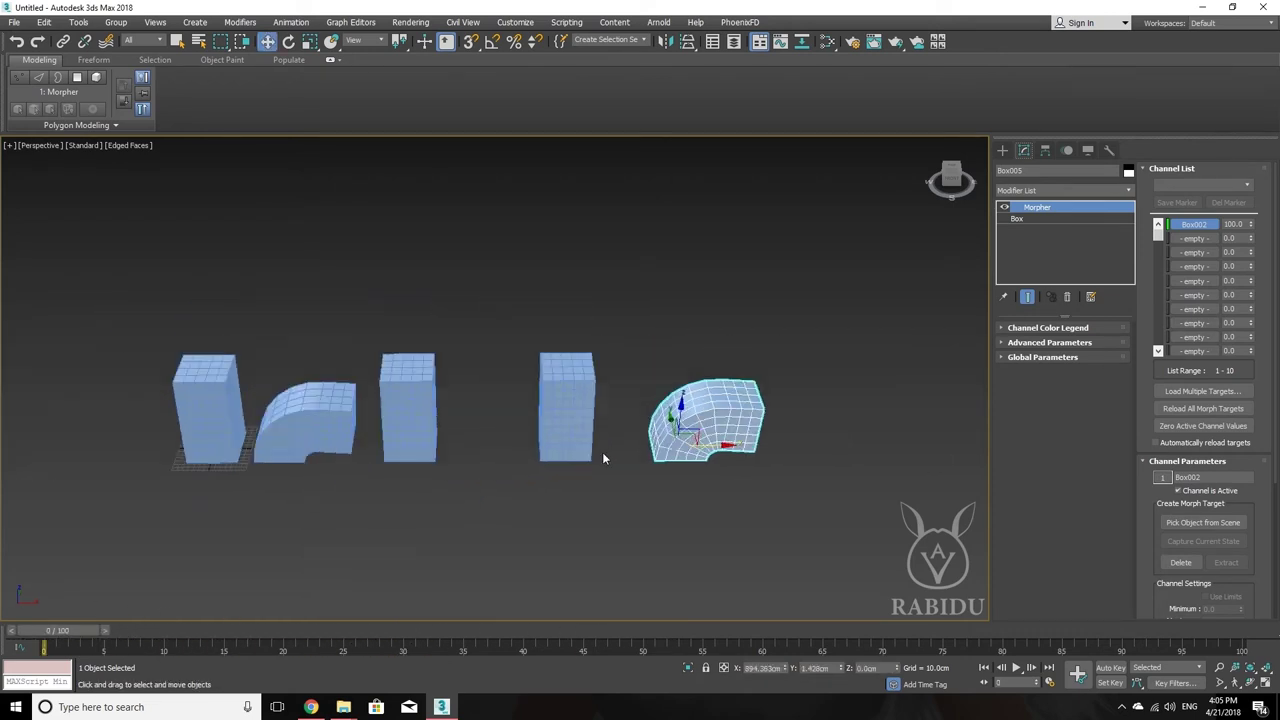
scroll(450, 440, down, 2)
Select Box001 and switch the command panel to Standard Primitives creation
click(343, 420)
click(1128, 190)
click(785, 450)
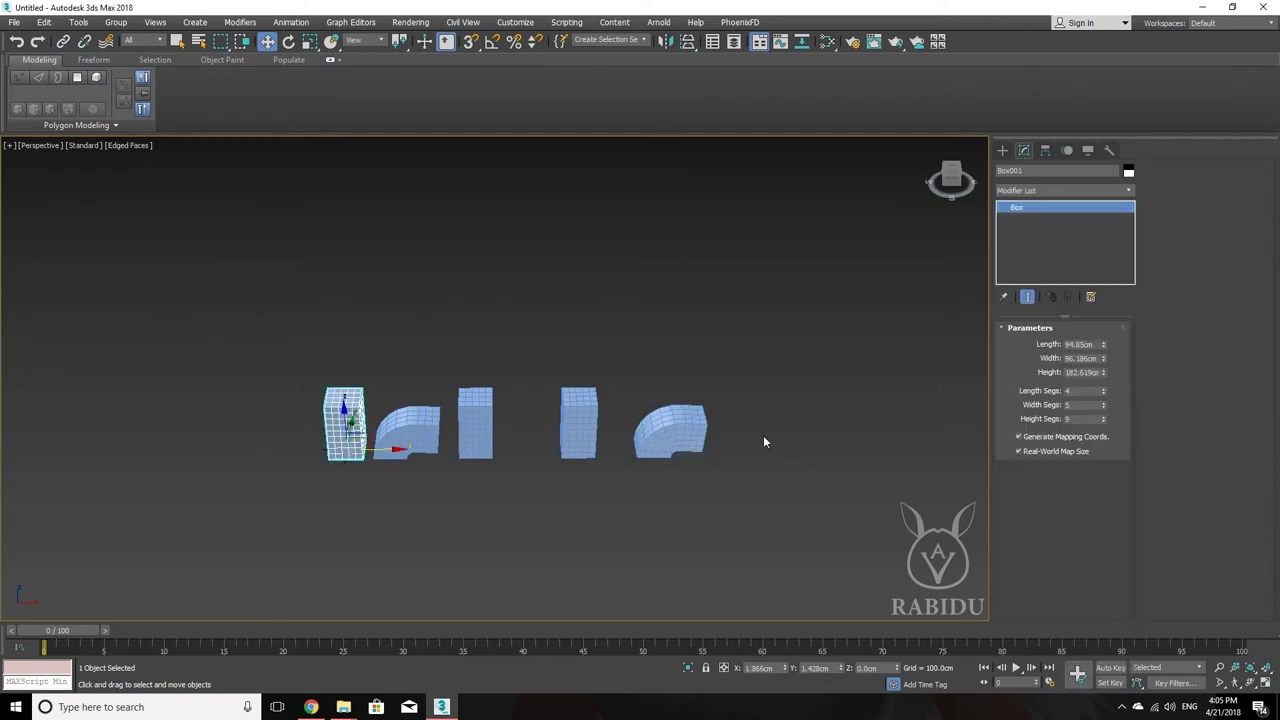
middle_drag(763, 435, 562, 444)
scroll(545, 450, up, 4)
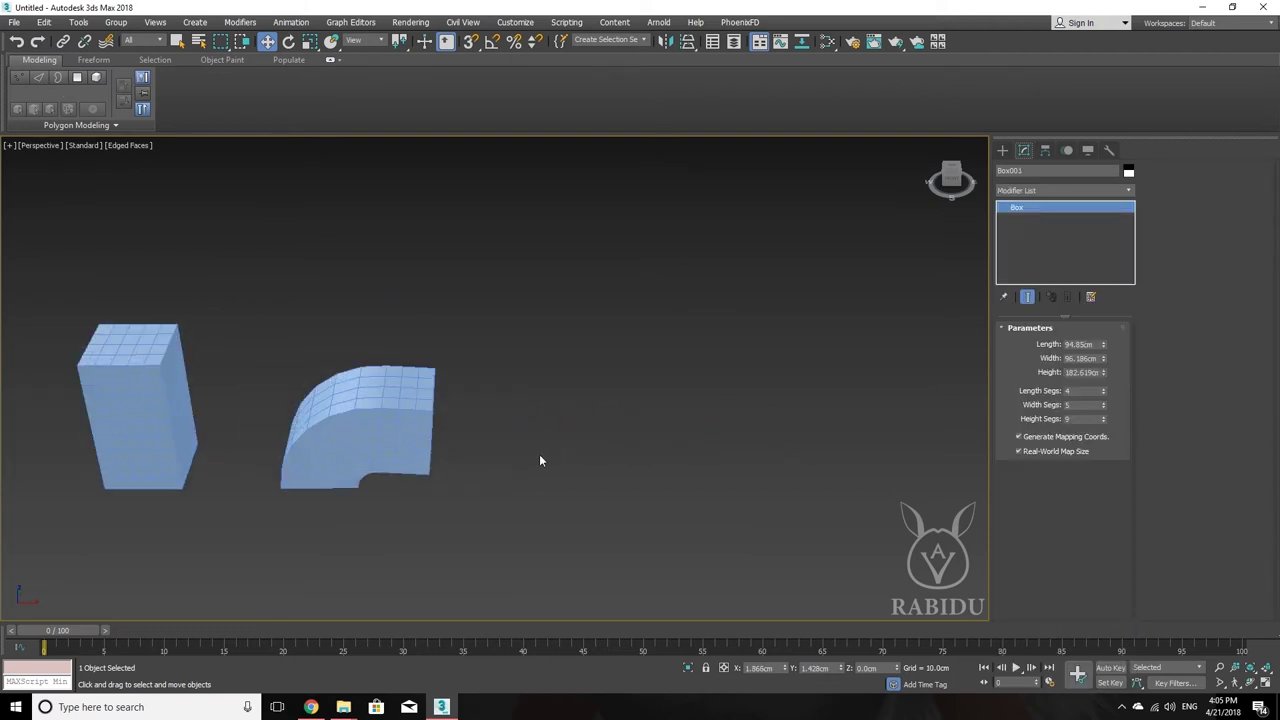
click(1002, 150)
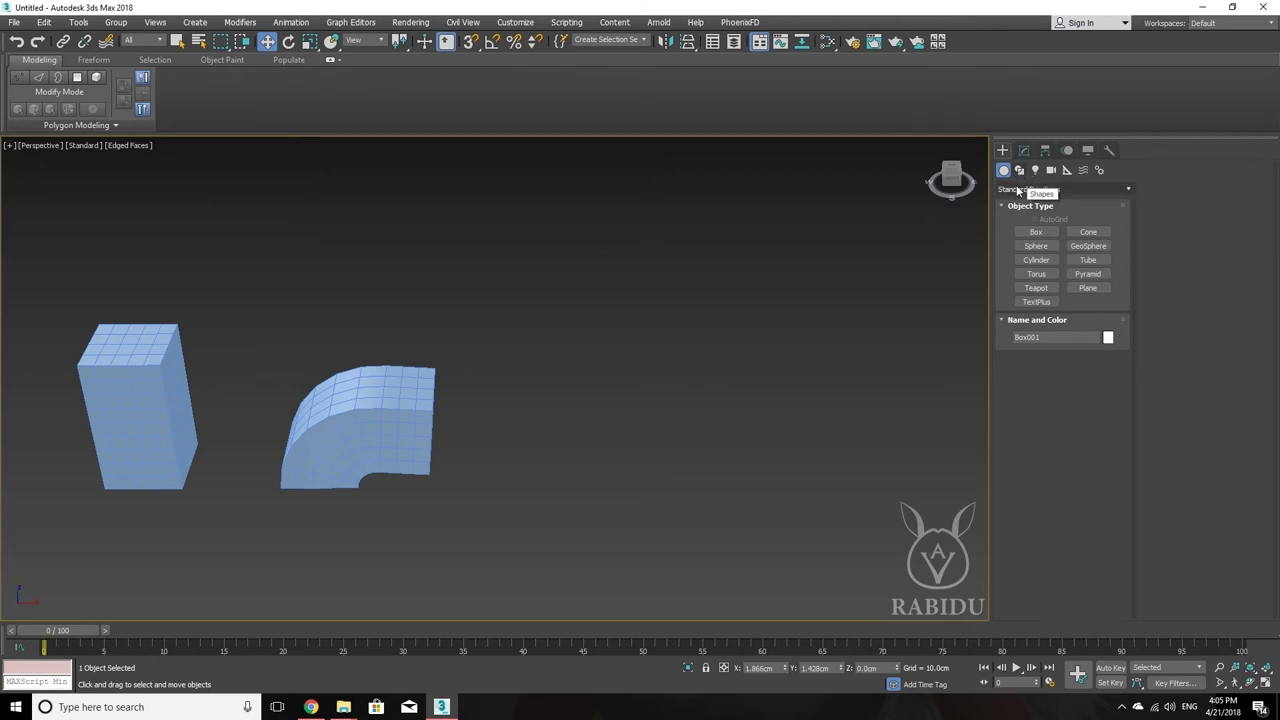
Draw a large plane, about 781 × 673 cm, and centre it in the view
click(1090, 289)
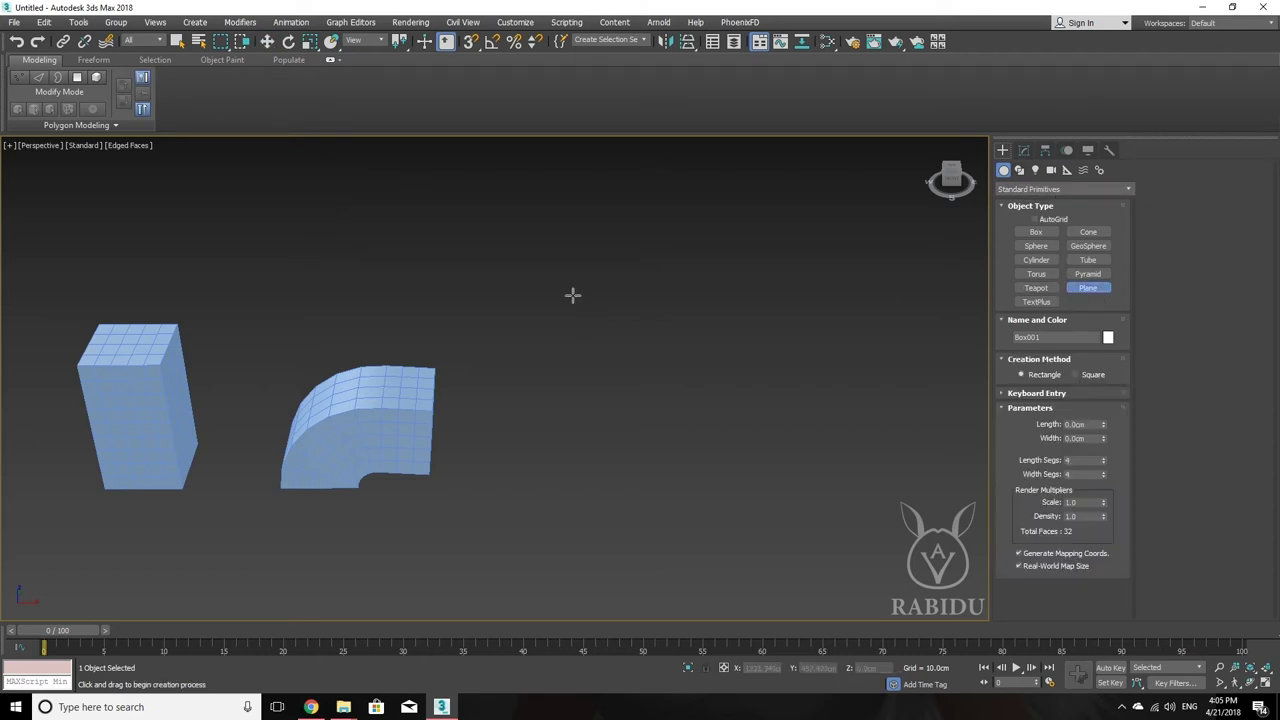
mouse_move(529, 283)
mouse_down()
mouse_move(890, 637)
mouse_move(1171, 623)
mouse_up()
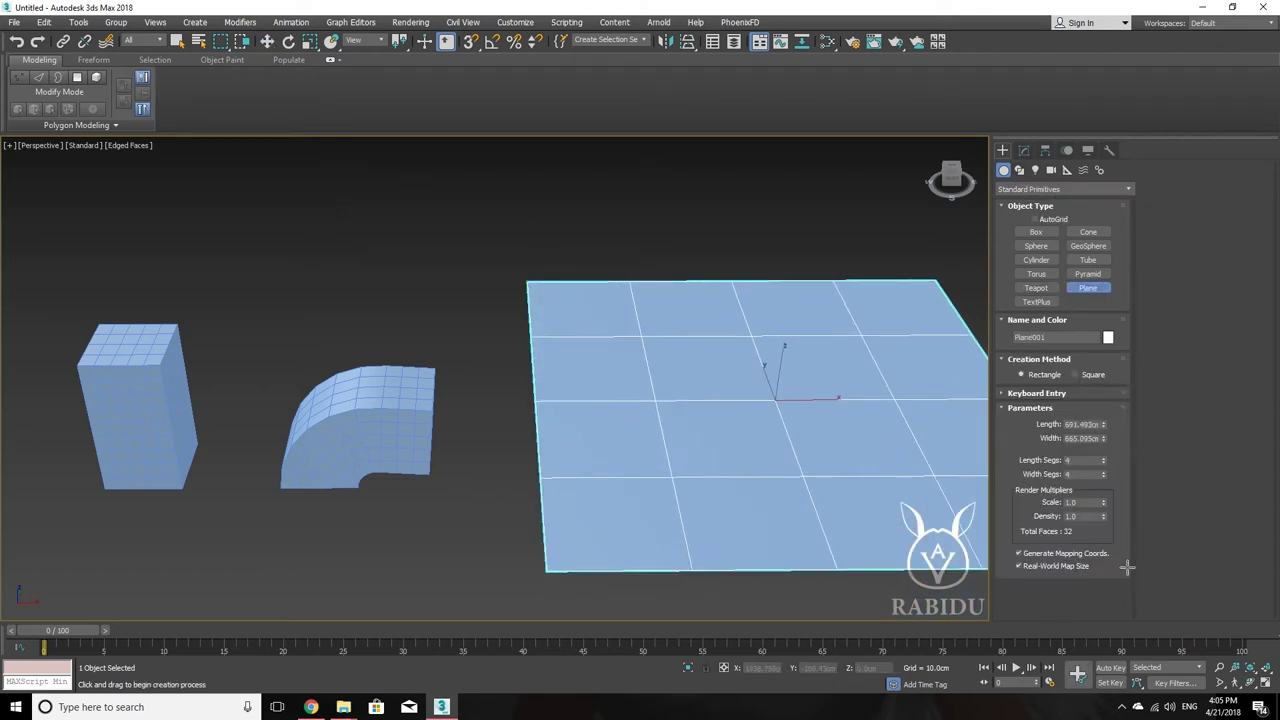
scroll(634, 450, down, 3)
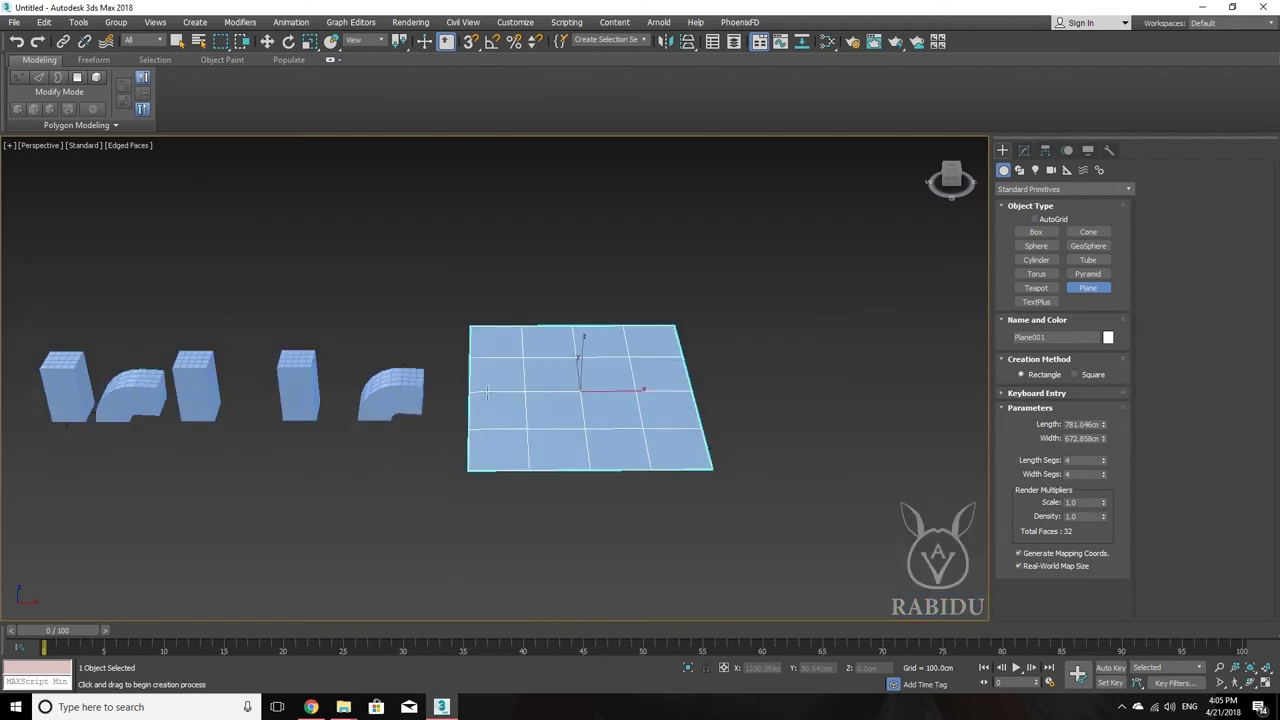
scroll(489, 392, up, 4)
middle_drag(617, 393, 639, 366)
scroll(644, 375, down, 3)
scroll(634, 383, up, 3)
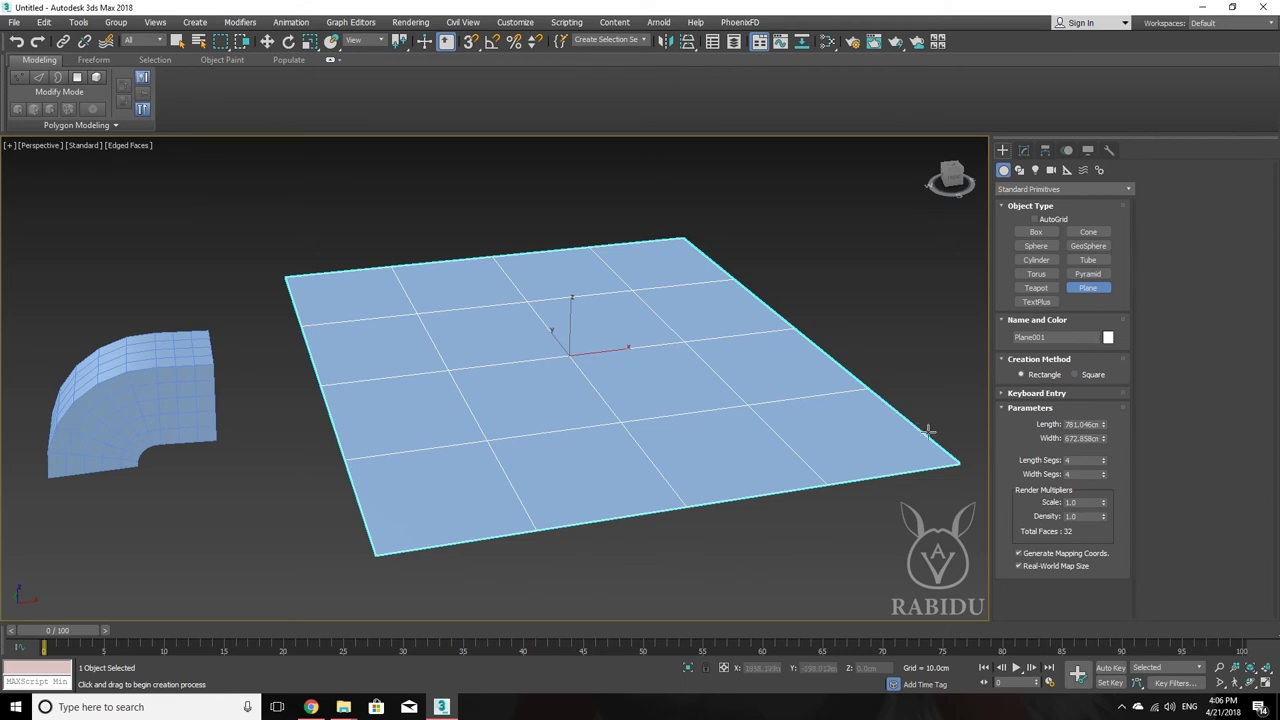
middle_drag(662, 410, 594, 393)
scroll(650, 408, down, 2)
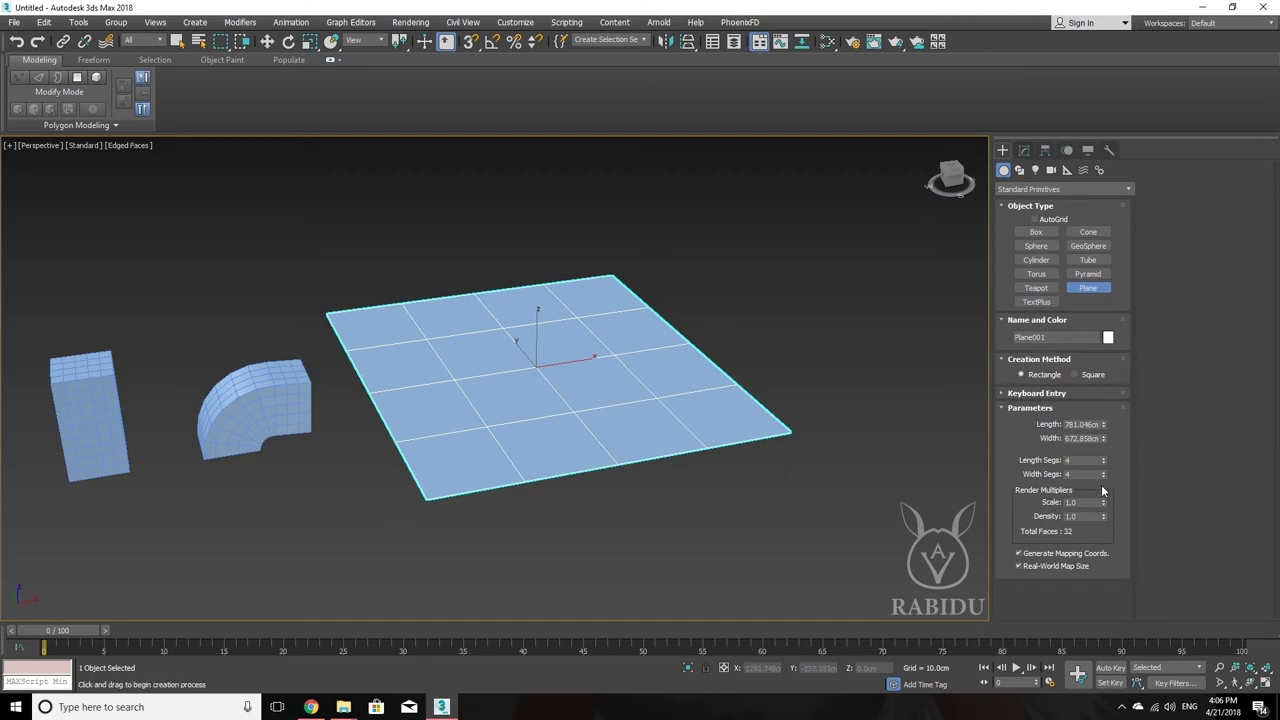
Set the plane to 61 length segments and 51 width segments
mouse_move(1103, 464)
mouse_down()
mouse_move(1100, 477)
mouse_move(1098, 449)
mouse_up()
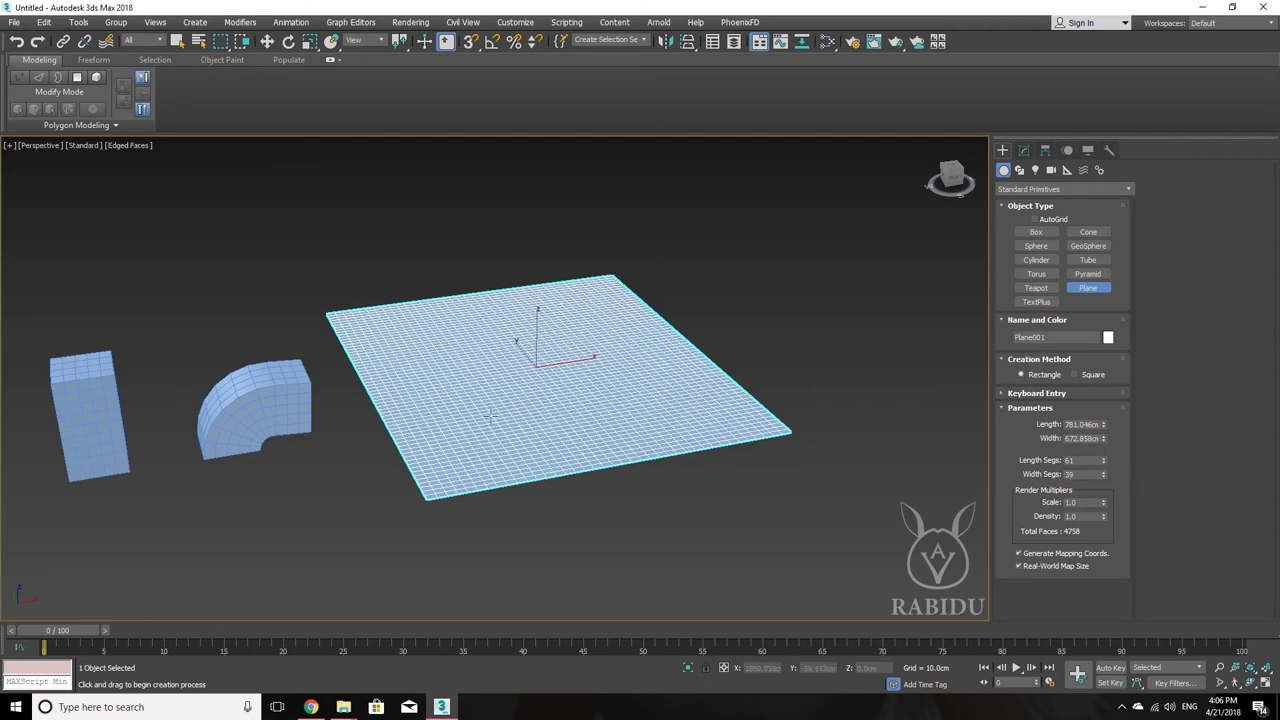
alt+middle_drag(492, 419, 495, 443)
scroll(460, 530, up, 5)
scroll(456, 505, up, 2)
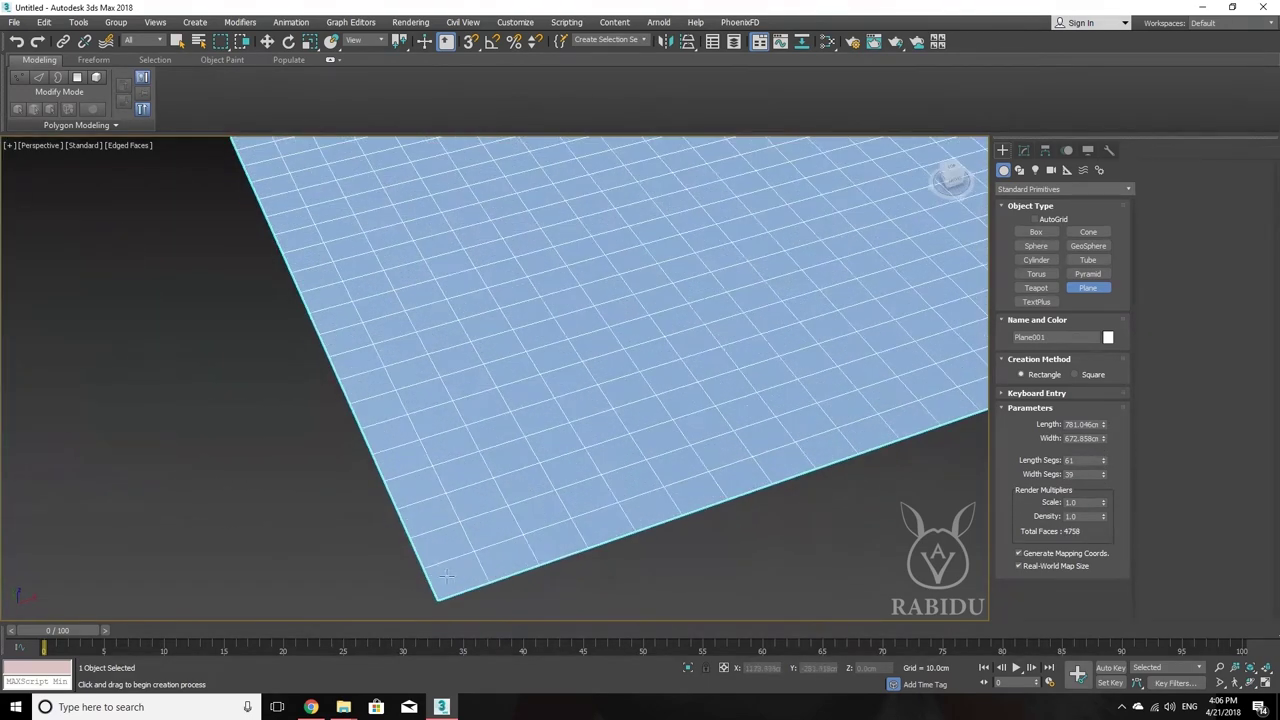
scroll(517, 525, up, 2)
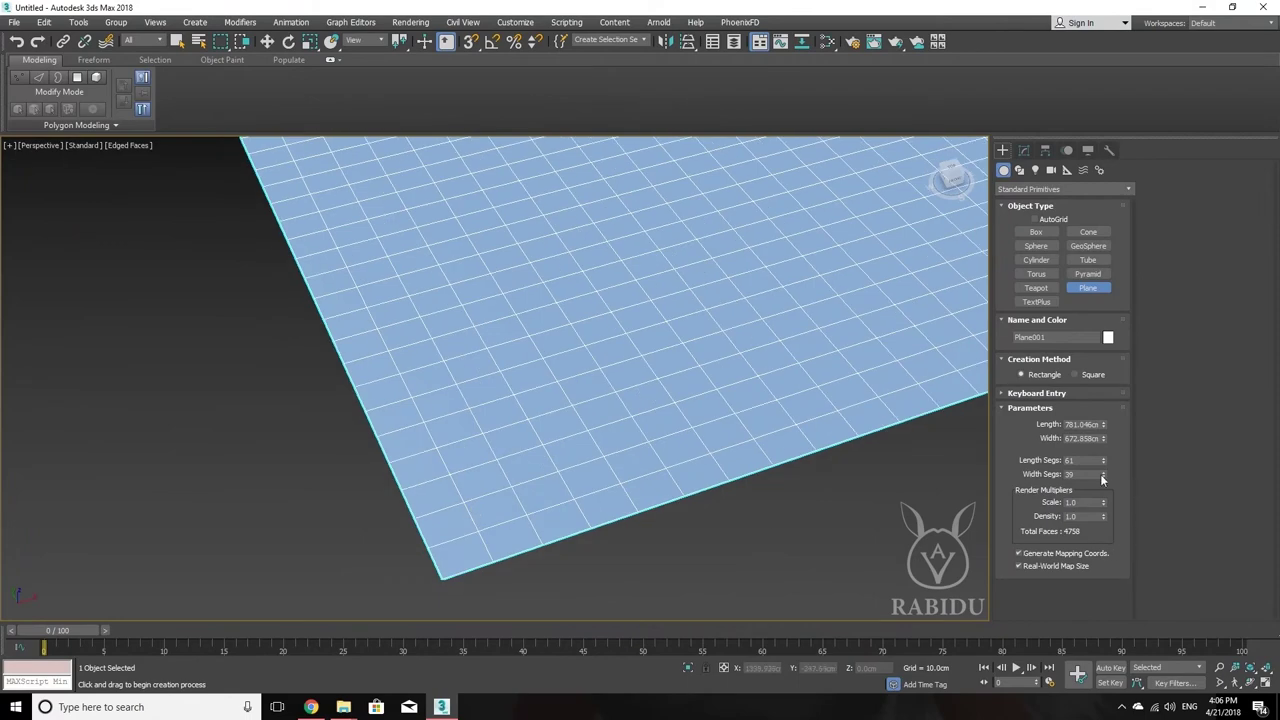
drag(1102, 475, 1111, 466)
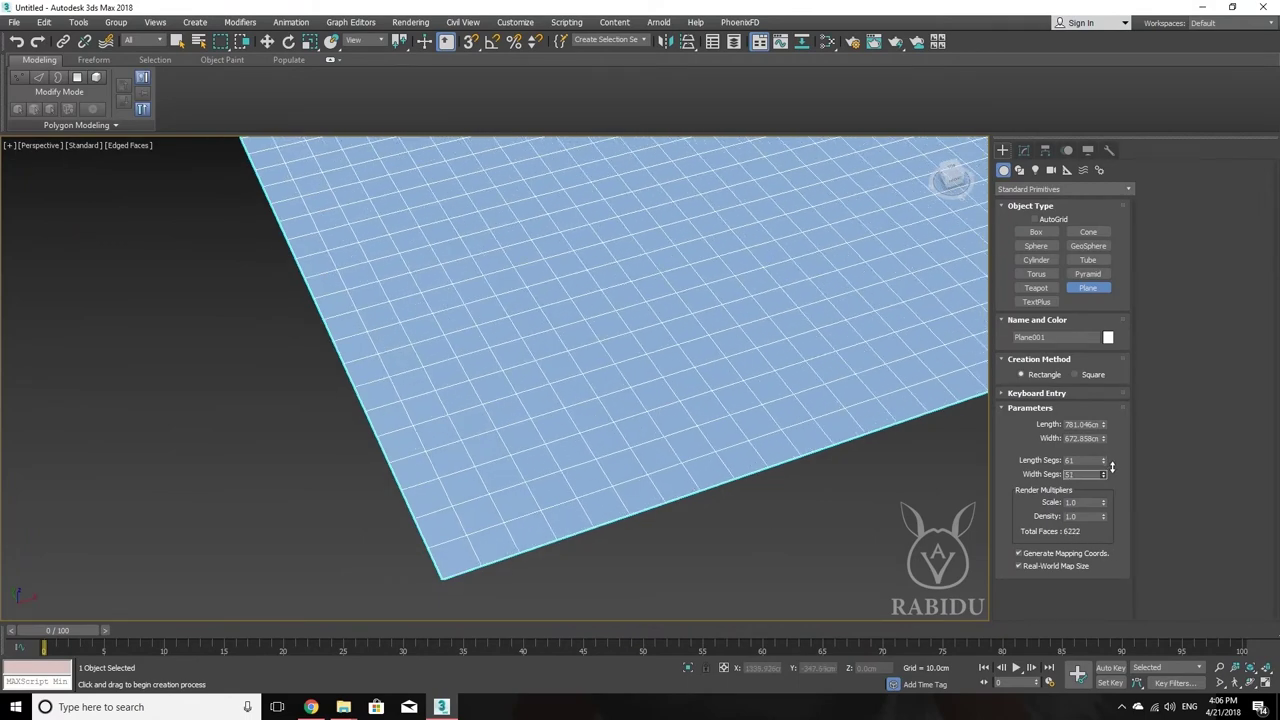
scroll(546, 451, down, 3)
scroll(566, 371, down, 2)
scroll(598, 463, down, 2)
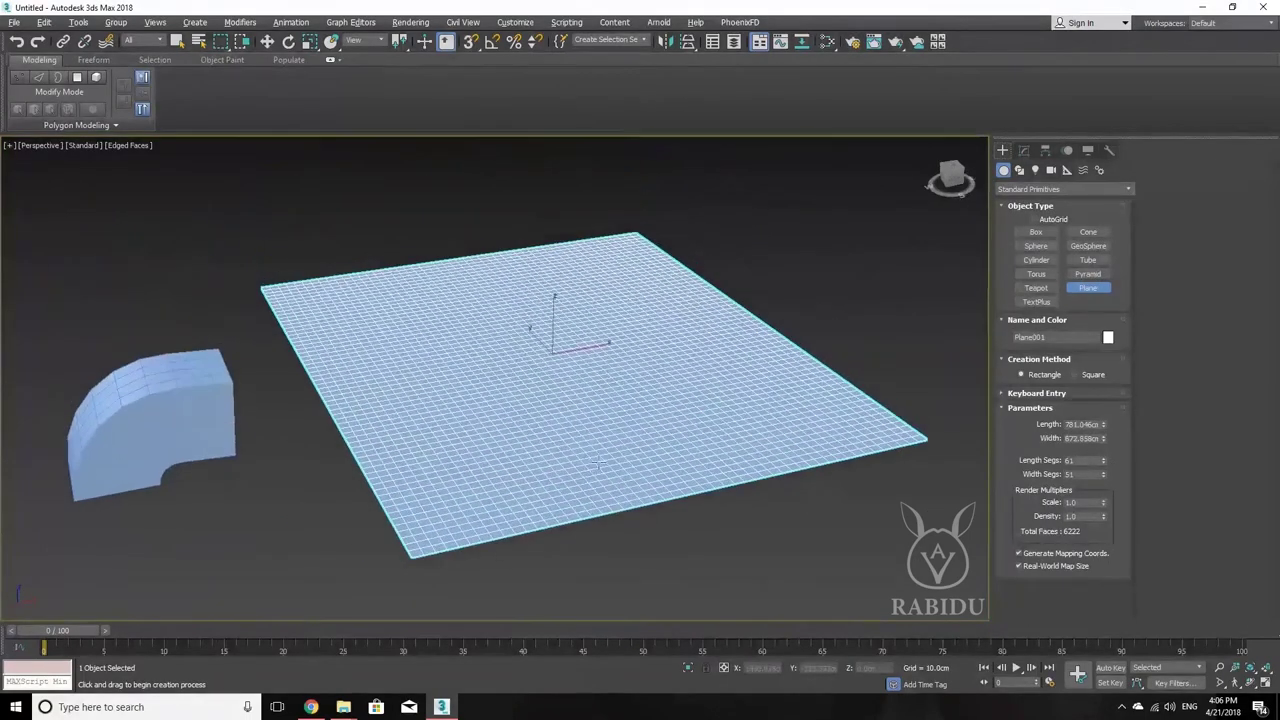
scroll(598, 463, up, 1)
click(1022, 152)
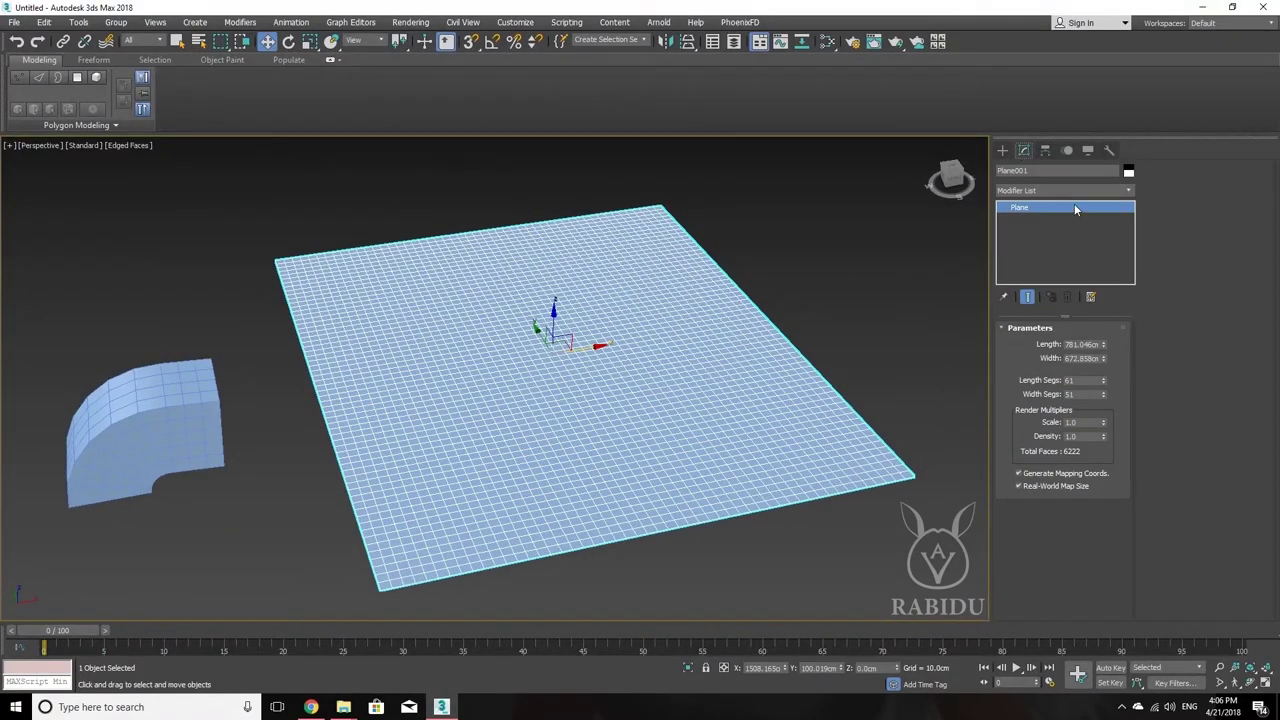
Apply a Noise modifier to Plane001 from the Modifier List
click(1092, 191)
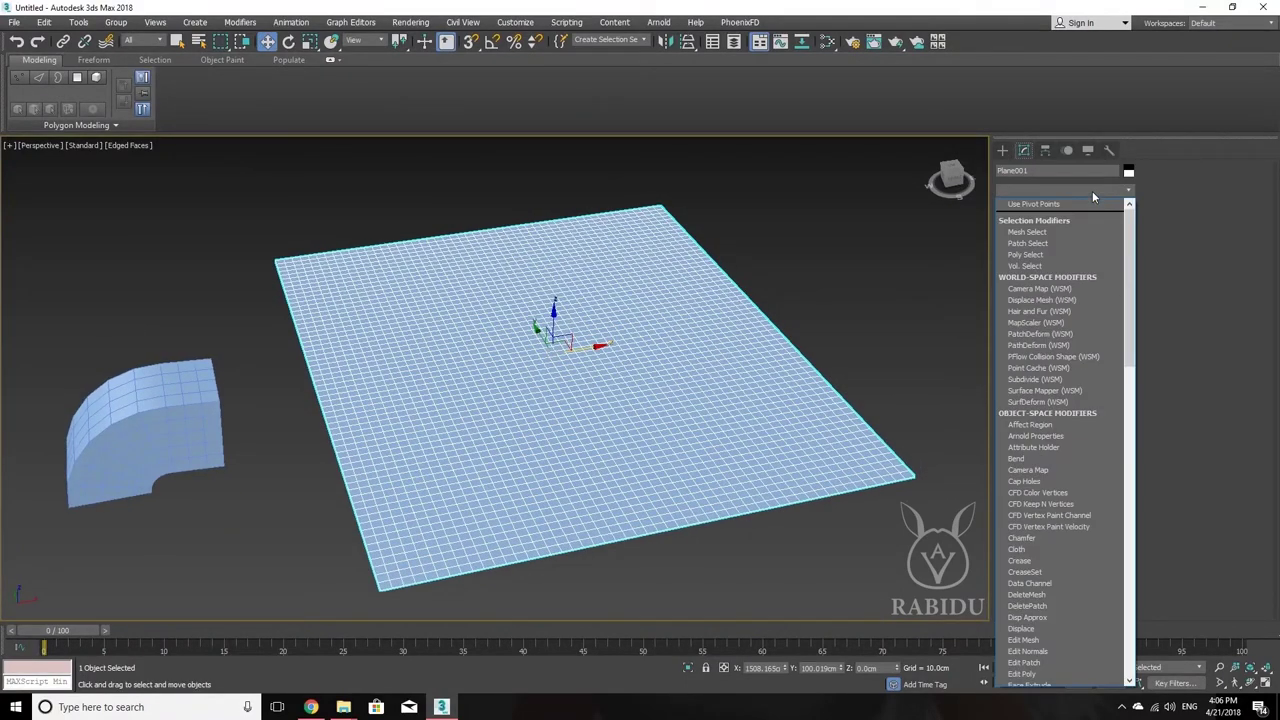
scroll(1055, 548, down, 5)
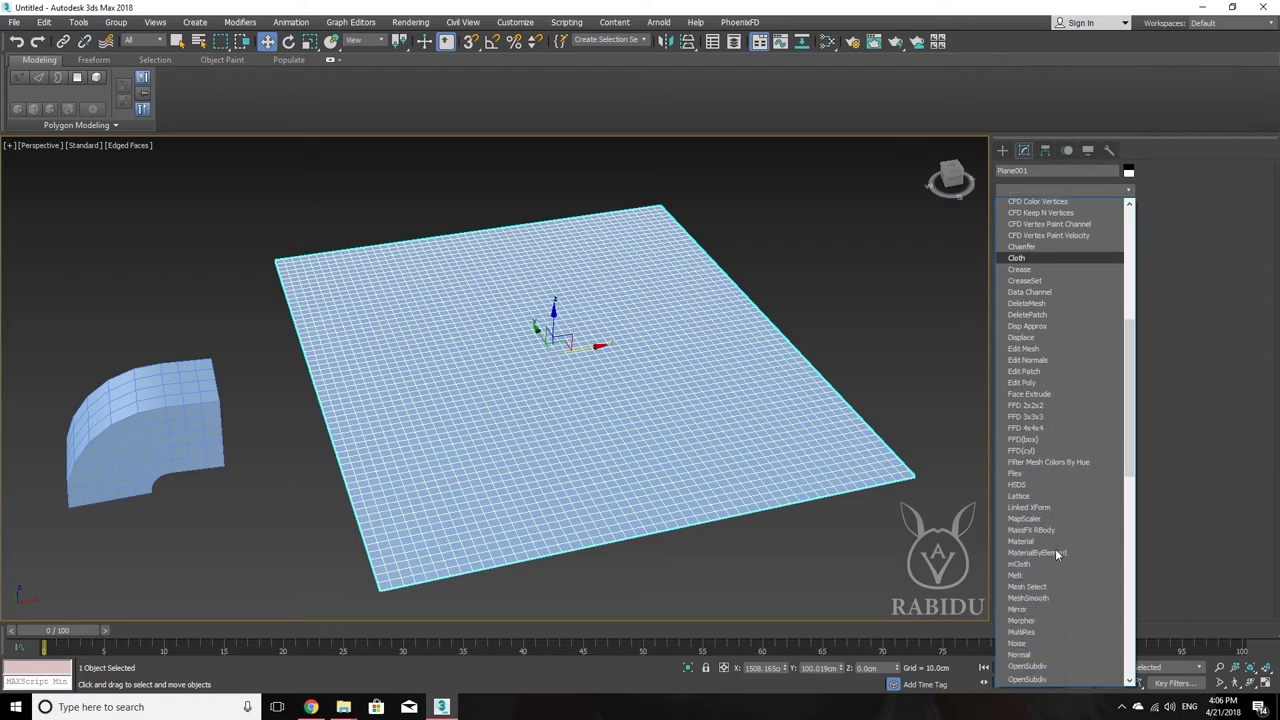
scroll(1056, 549, down, 5)
scroll(1056, 549, down, 3)
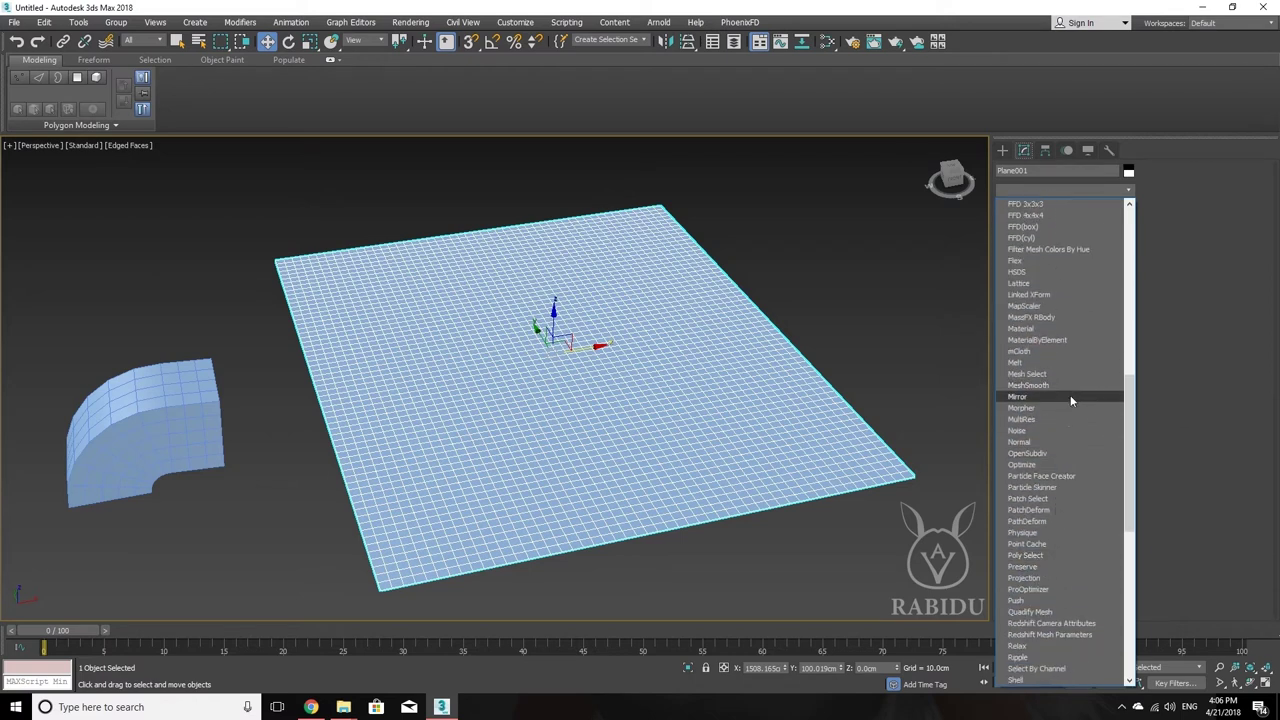
click(1031, 430)
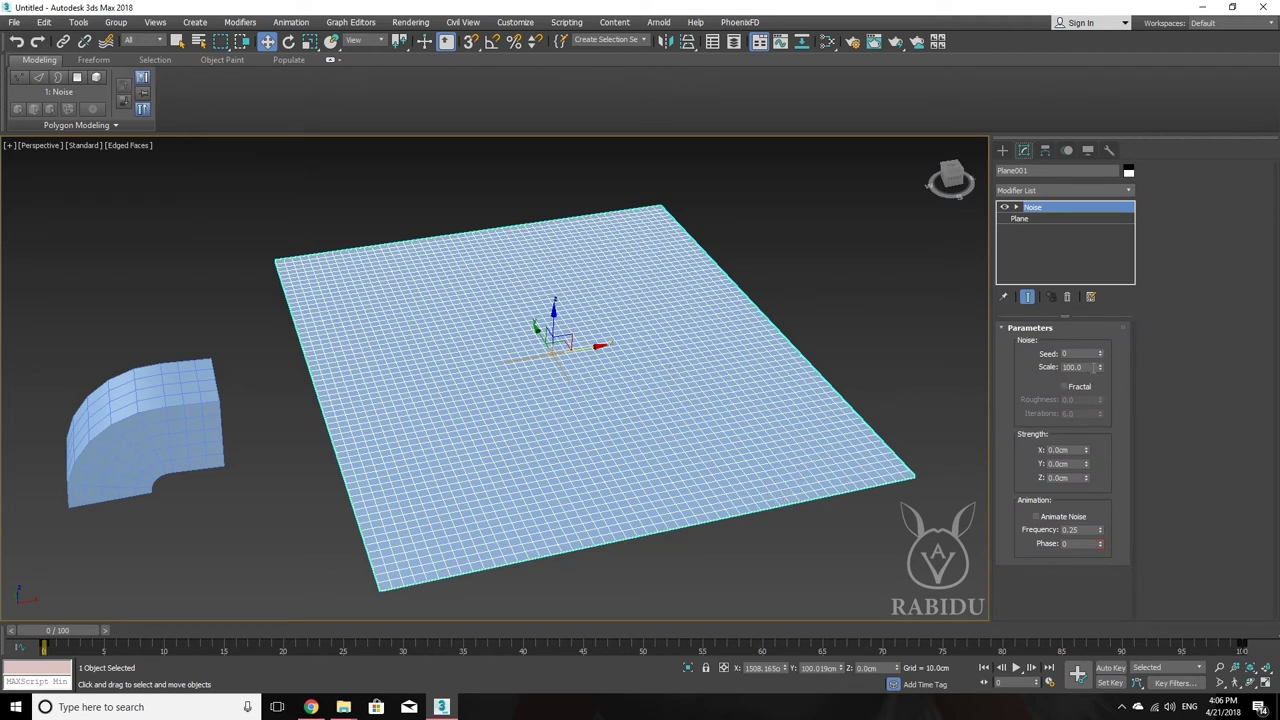
Set Noise strength to X 43.03, Y 54.91, Z 52.41 cm and orbit across the rippled plane
drag(1086, 450, 1165, 413)
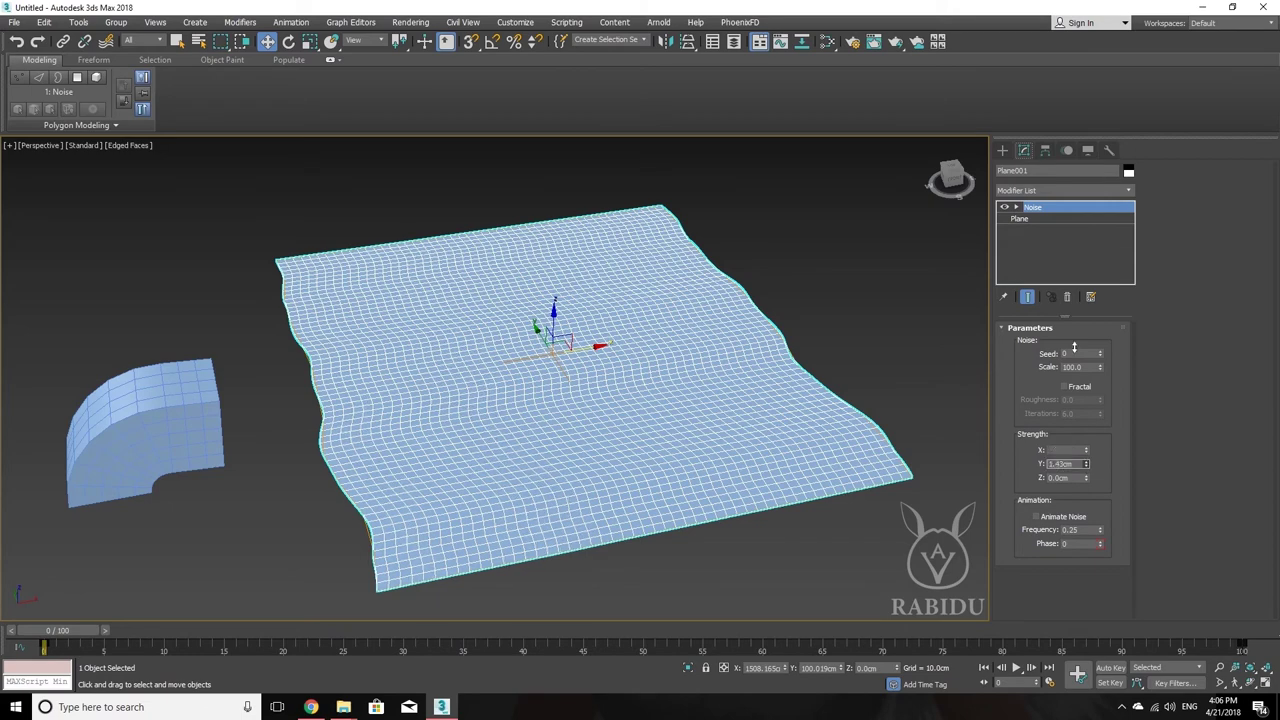
drag(1074, 347, 1076, 357)
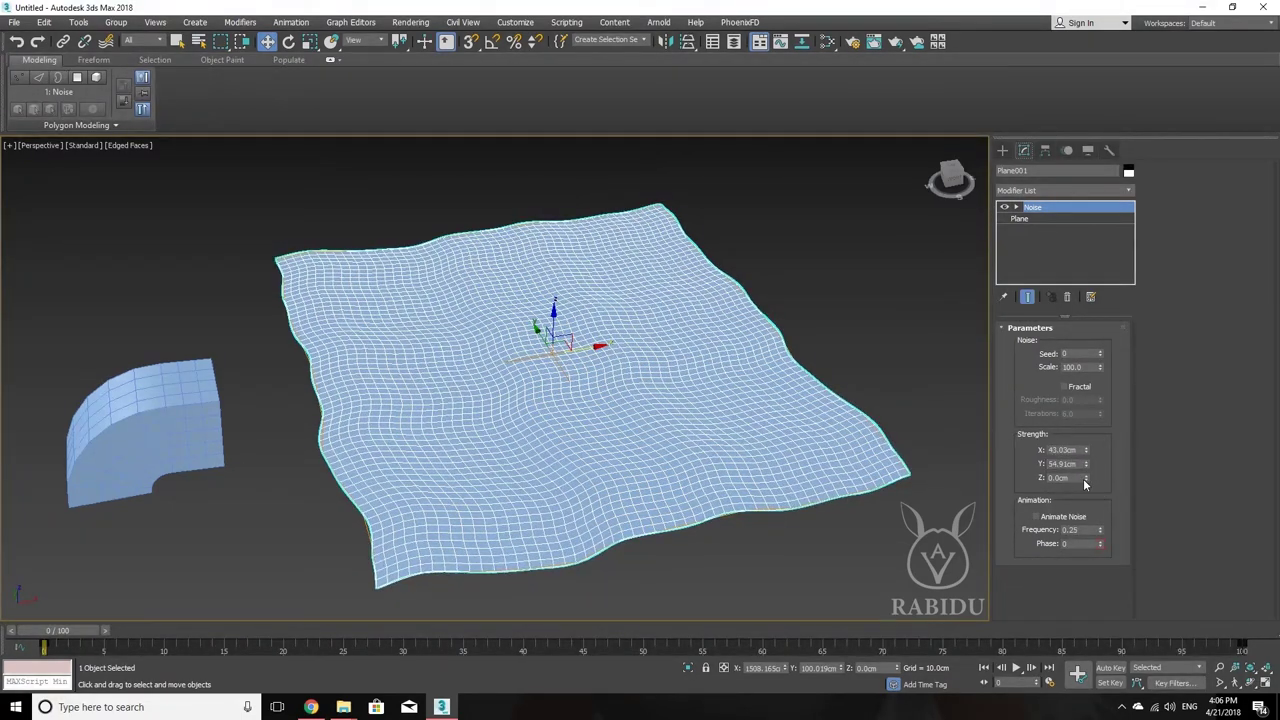
mouse_move(1087, 477)
mouse_down()
mouse_move(166, 677)
mouse_move(208, 413)
mouse_up()
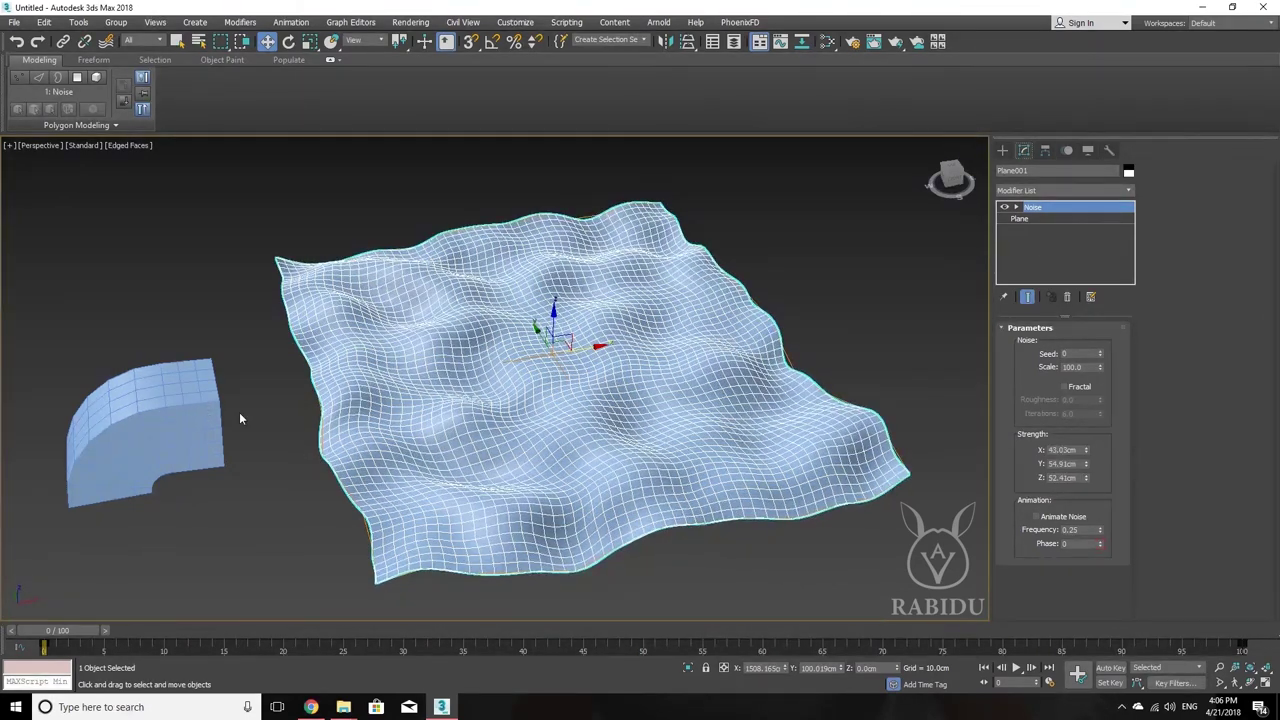
scroll(545, 460, up, 1)
scroll(519, 499, up, 5)
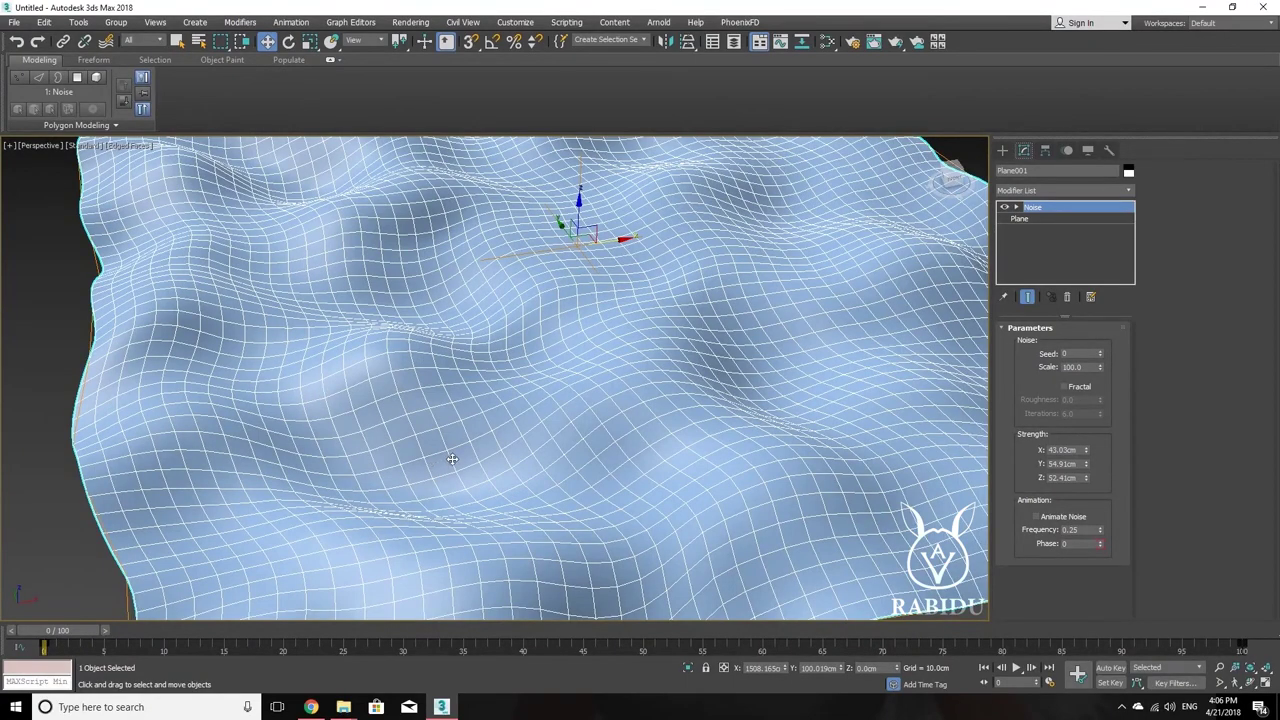
scroll(497, 373, down, 3)
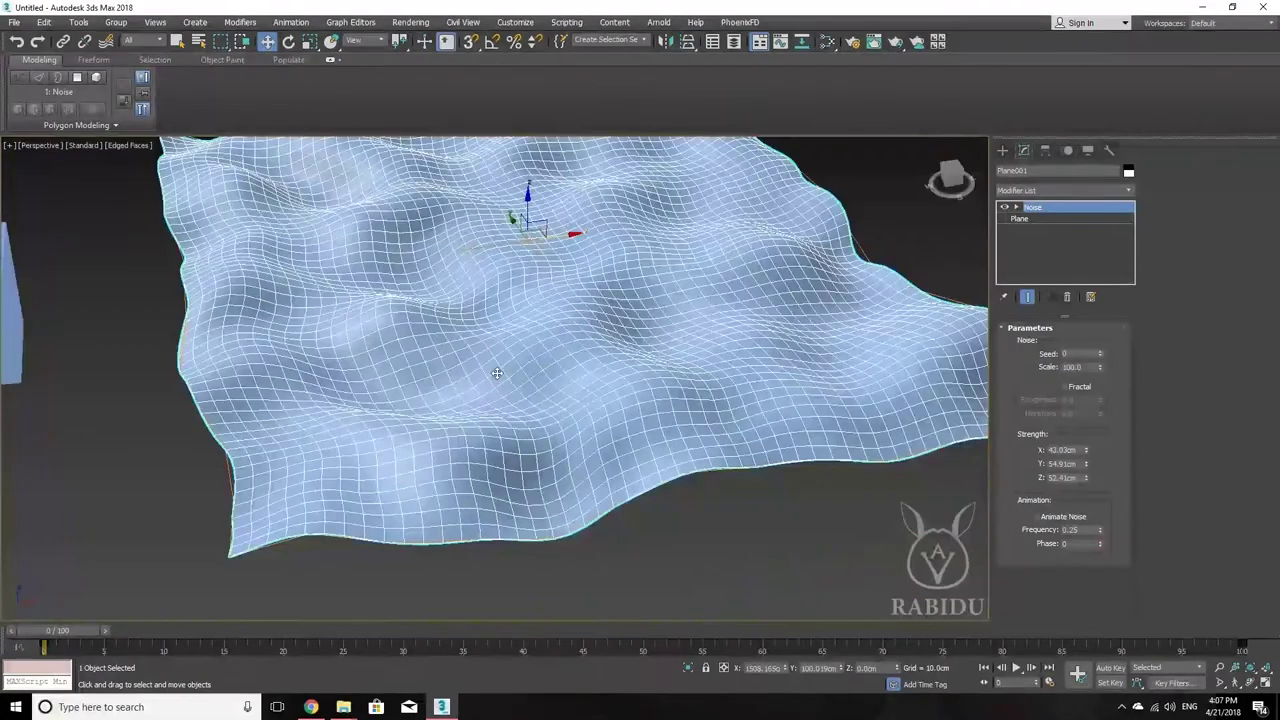
scroll(613, 352, down, 3)
scroll(614, 372, down, 2)
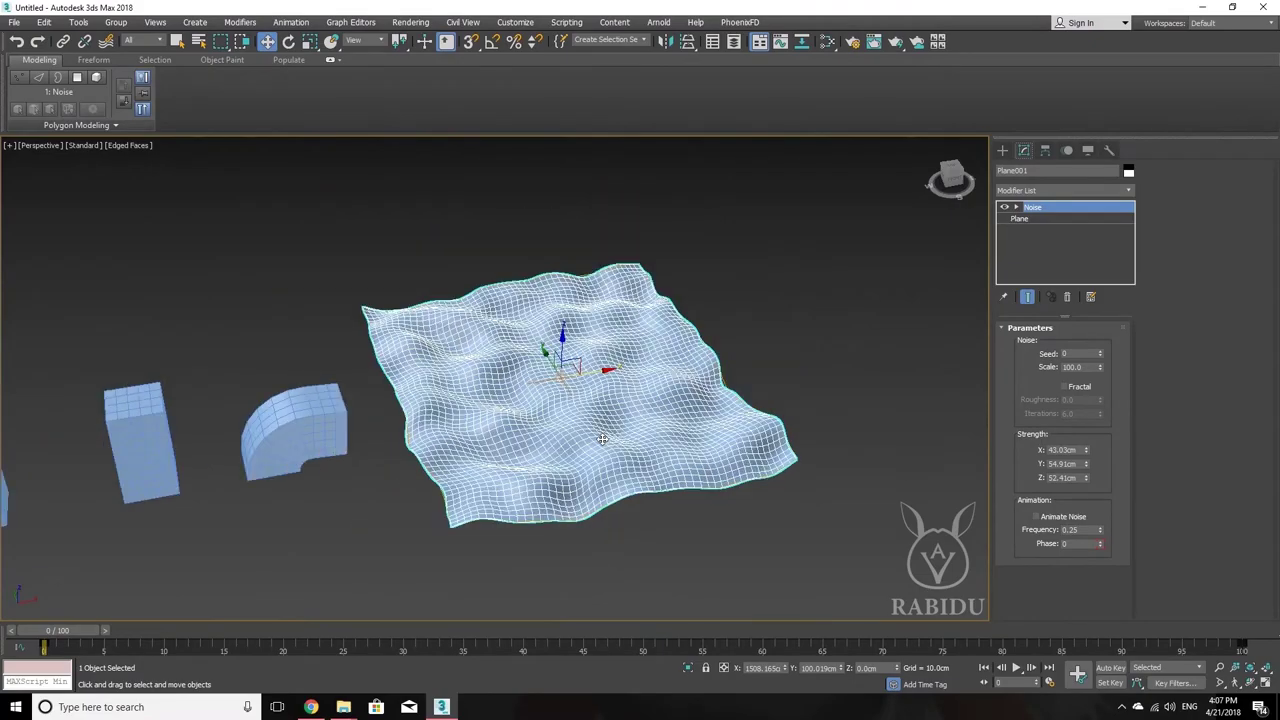
scroll(616, 410, up, 6)
scroll(618, 432, down, 1)
mouse_move(618, 432)
alt+middle_down()
mouse_move(515, 404)
mouse_move(375, 422)
alt+middle_up()
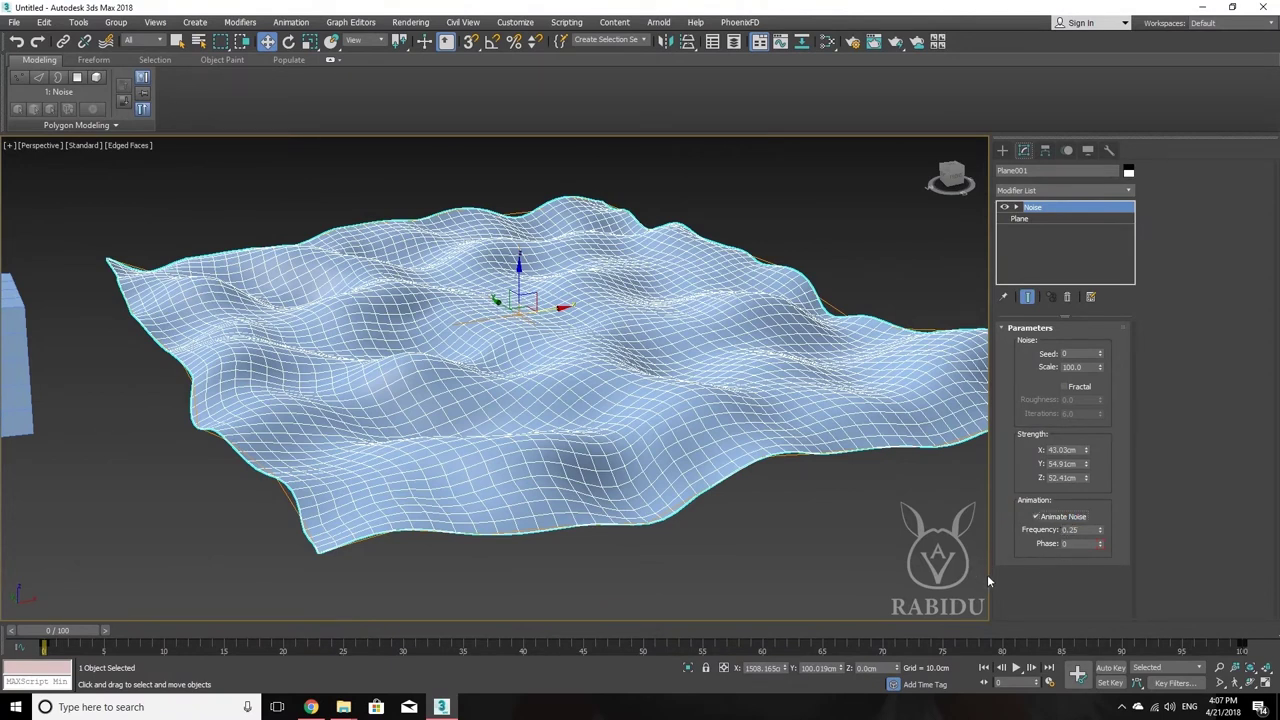
Play the animation, raise the noise Frequency to 1.13 while it runs, then stop at frame 0
click(1017, 669)
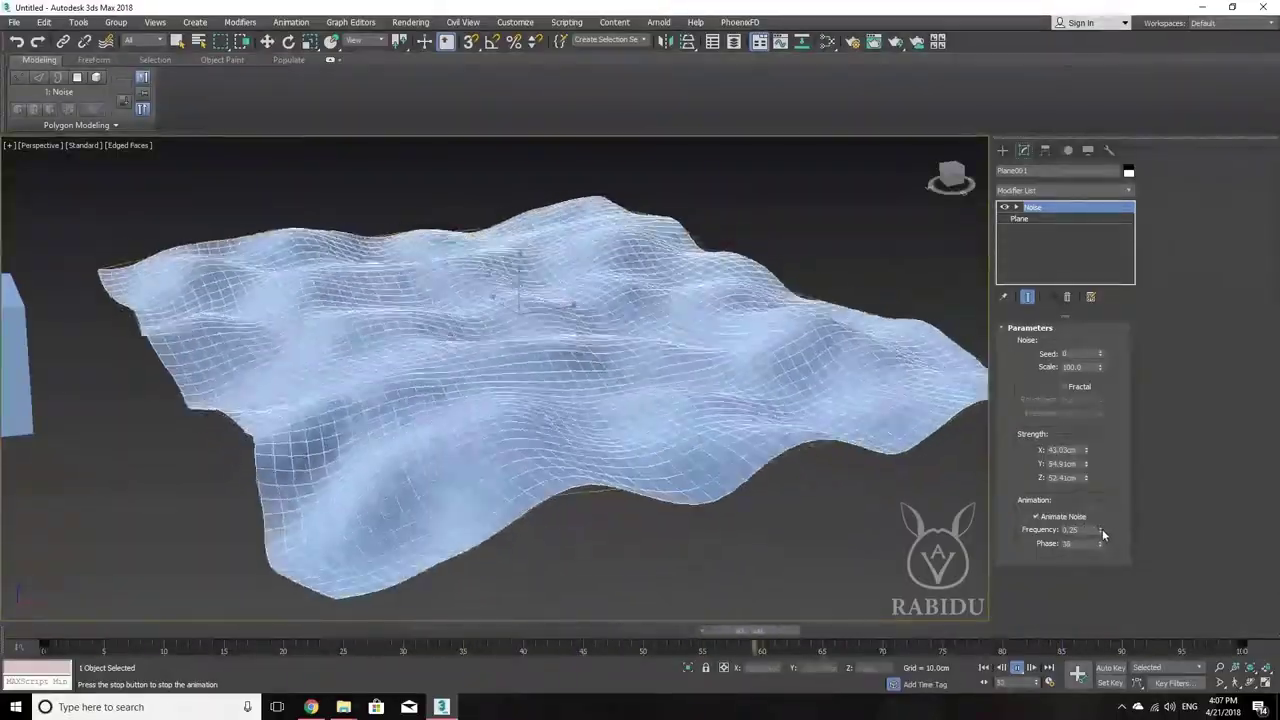
mouse_move(1101, 530)
mouse_down()
mouse_move(1100, 490)
mouse_move(1101, 505)
mouse_up()
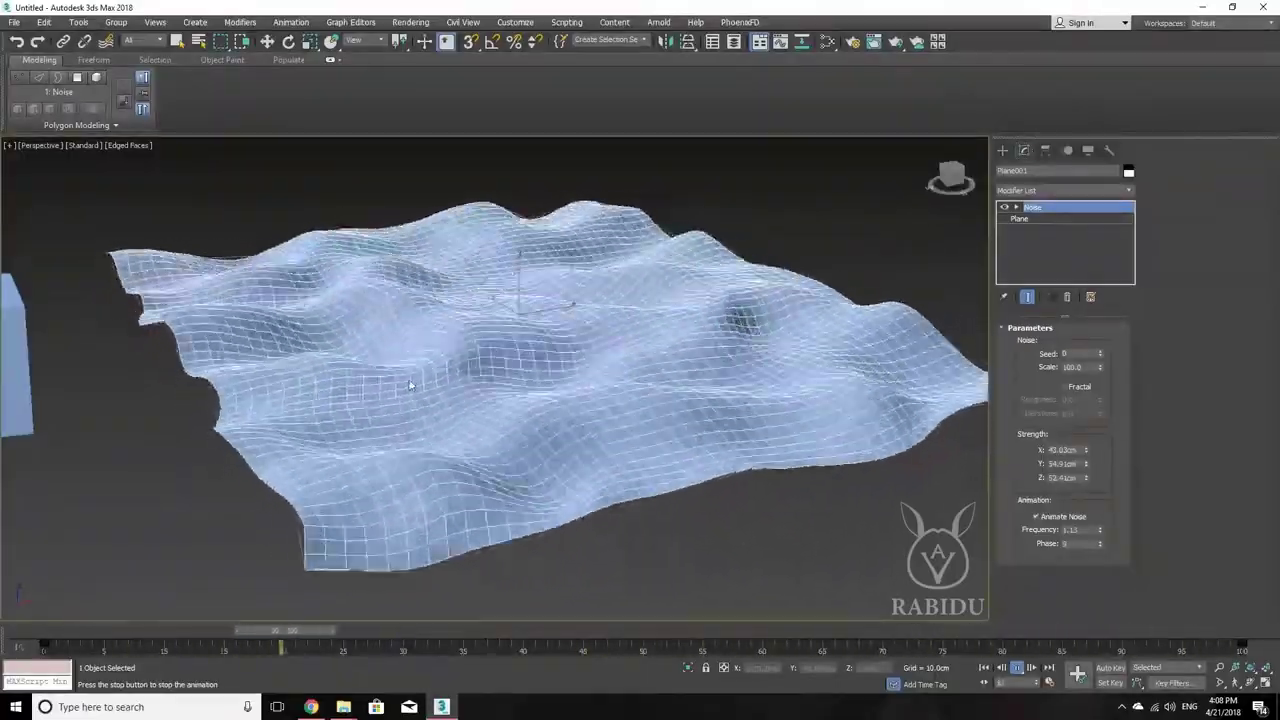
mouse_move(830, 630)
mouse_down()
mouse_move(55, 632)
mouse_move(389, 664)
mouse_move(45, 632)
mouse_up()
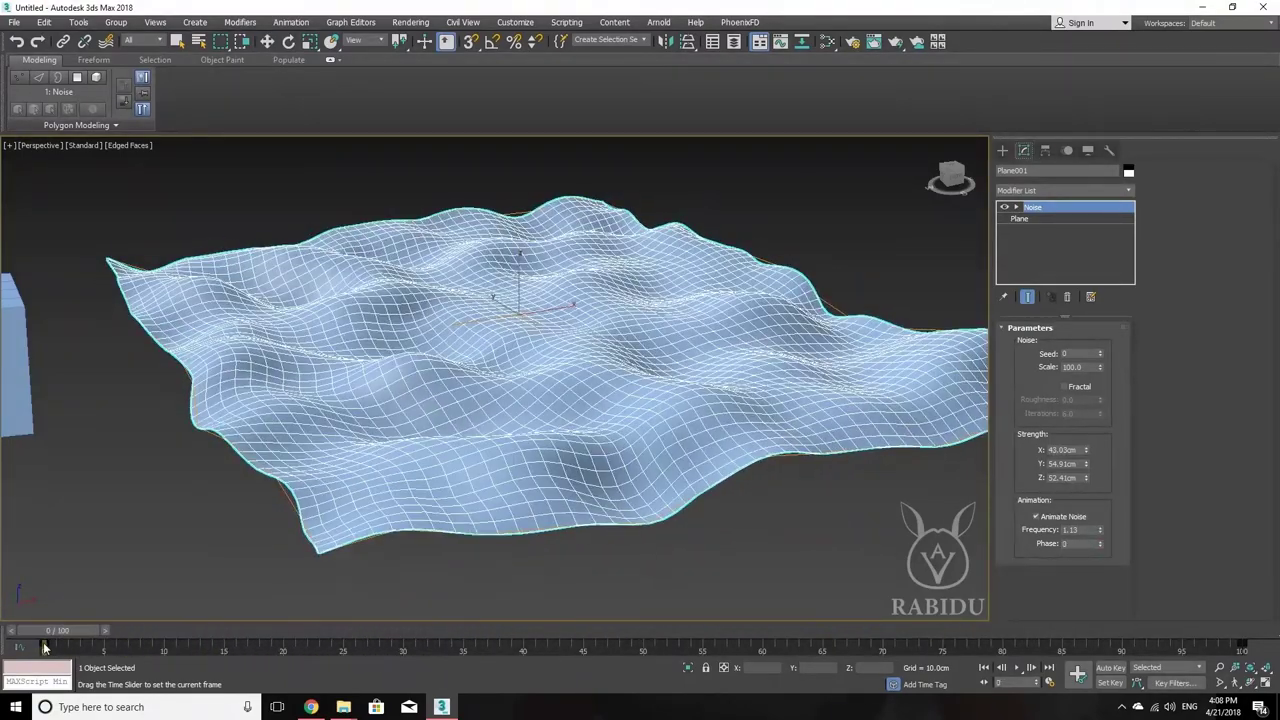
key(w)
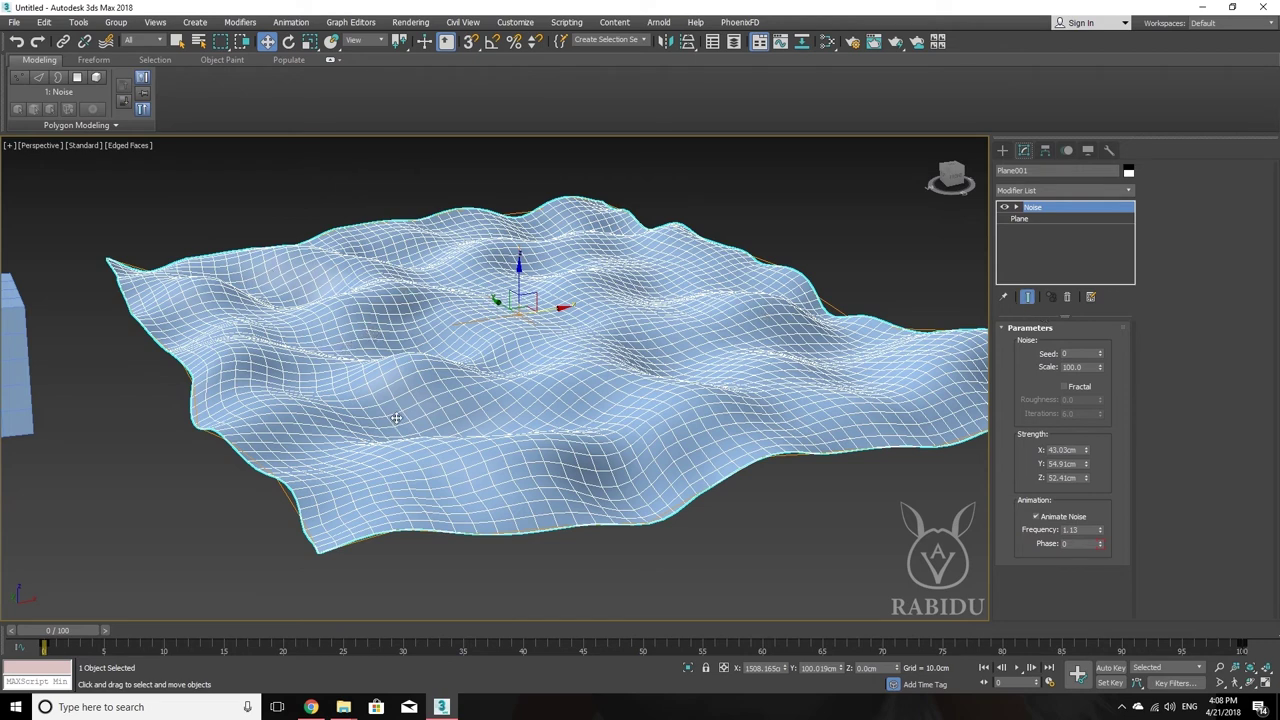
scroll(441, 406, down, 3)
mouse_move(441, 406)
alt+middle_down()
mouse_move(532, 382)
mouse_move(544, 351)
mouse_move(635, 376)
mouse_move(569, 400)
mouse_move(548, 361)
alt+middle_up()
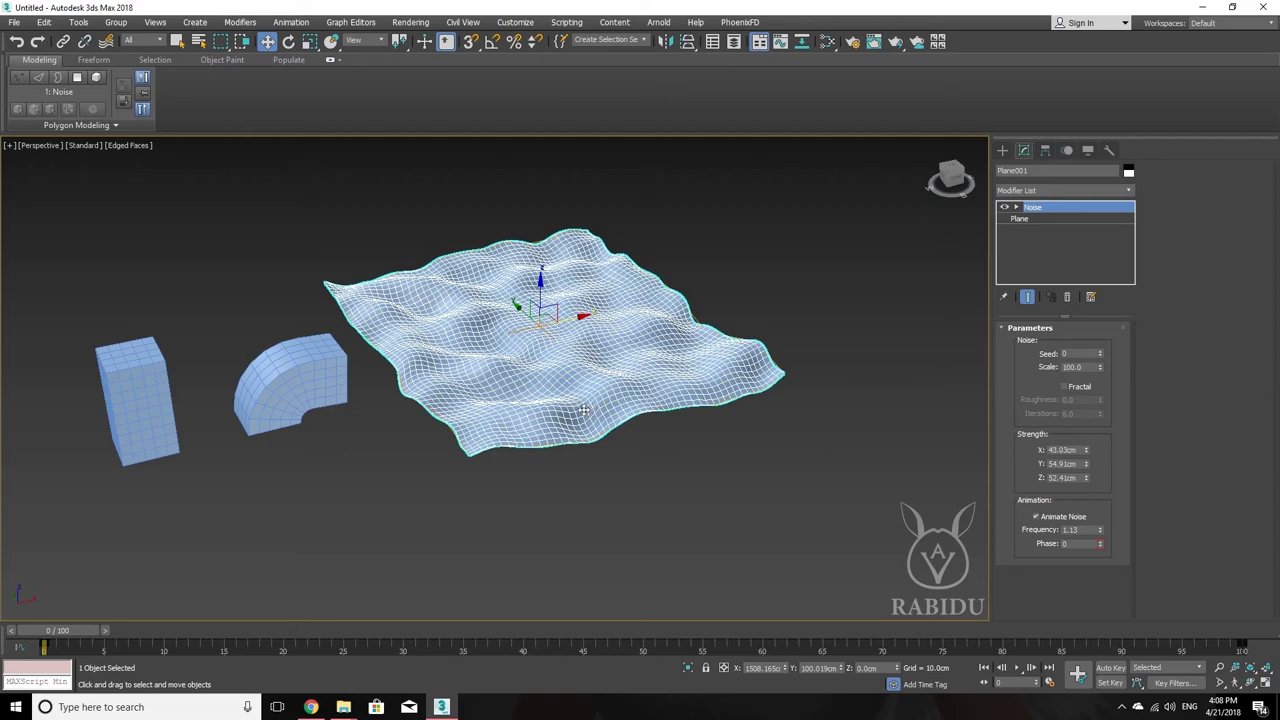
mouse_move(583, 410)
alt+middle_down()
mouse_move(595, 388)
mouse_move(594, 424)
mouse_move(589, 415)
mouse_move(687, 416)
alt+middle_up()
click(200, 403)
alt+middle_drag(200, 403, 200, 403)
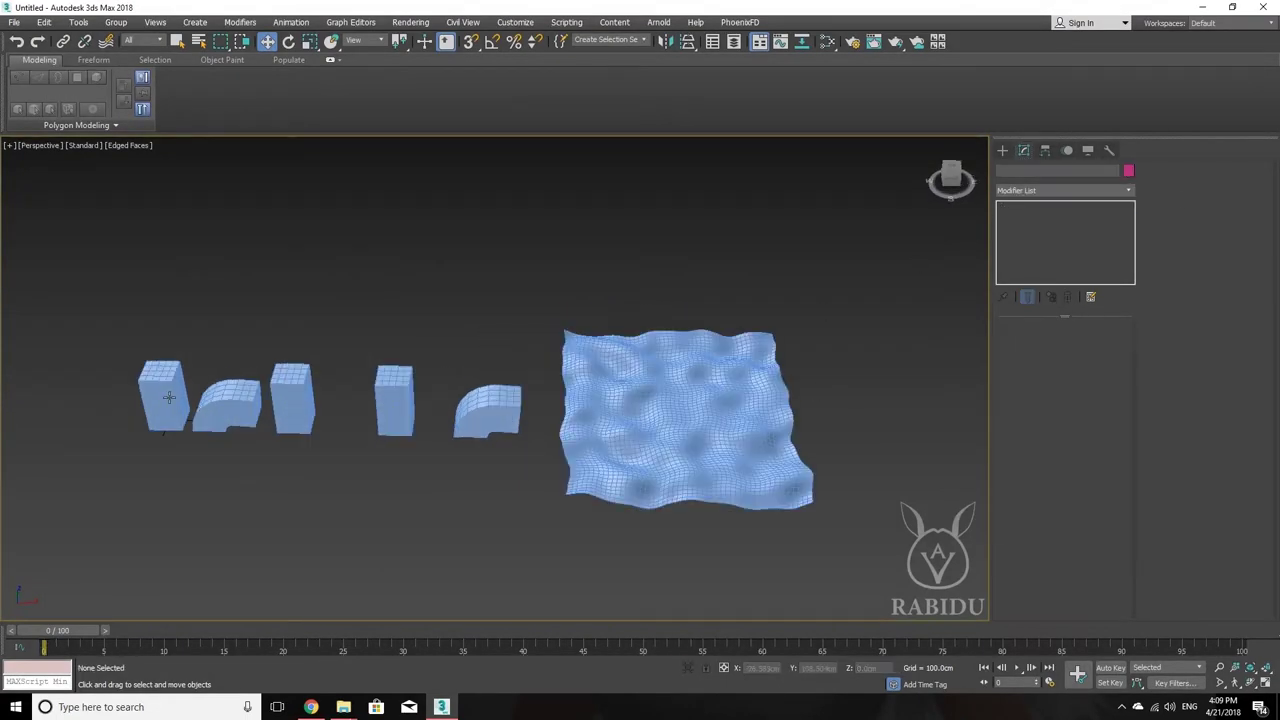
click(169, 397)
mouse_move(208, 422)
shift+mouse_down()
mouse_move(749, 434)
mouse_move(915, 469)
shift+mouse_up()
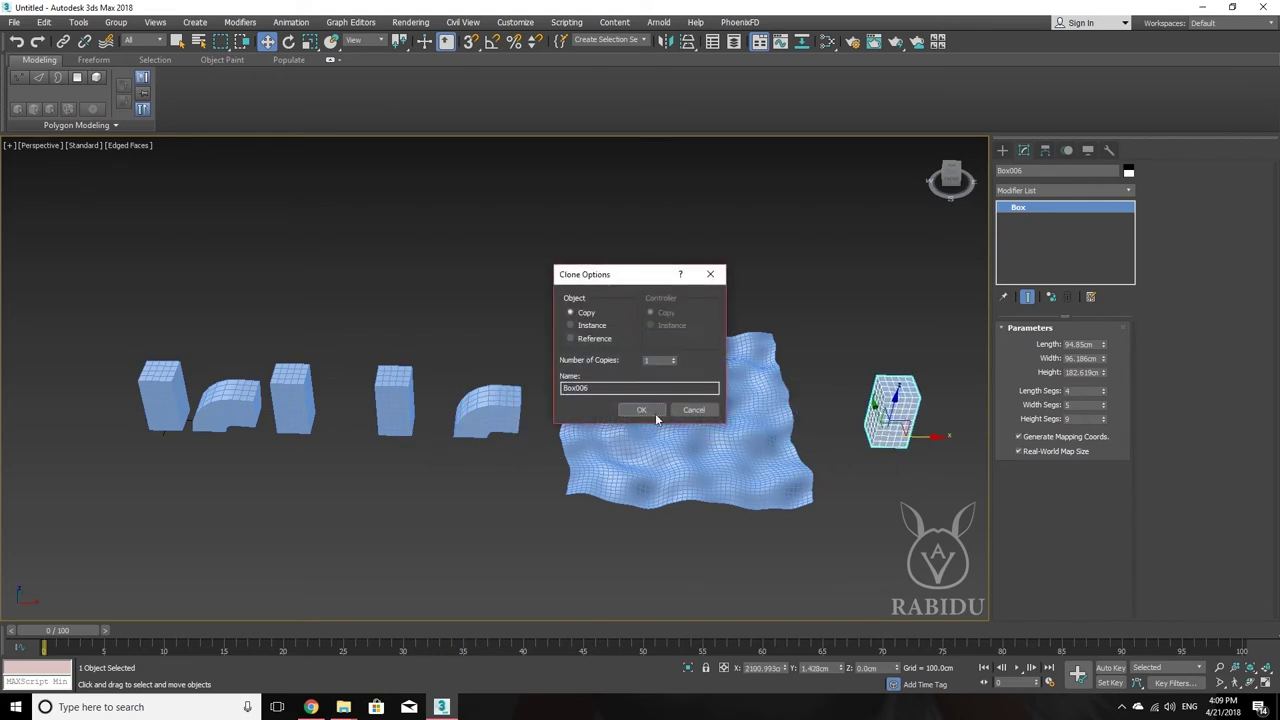
click(642, 410)
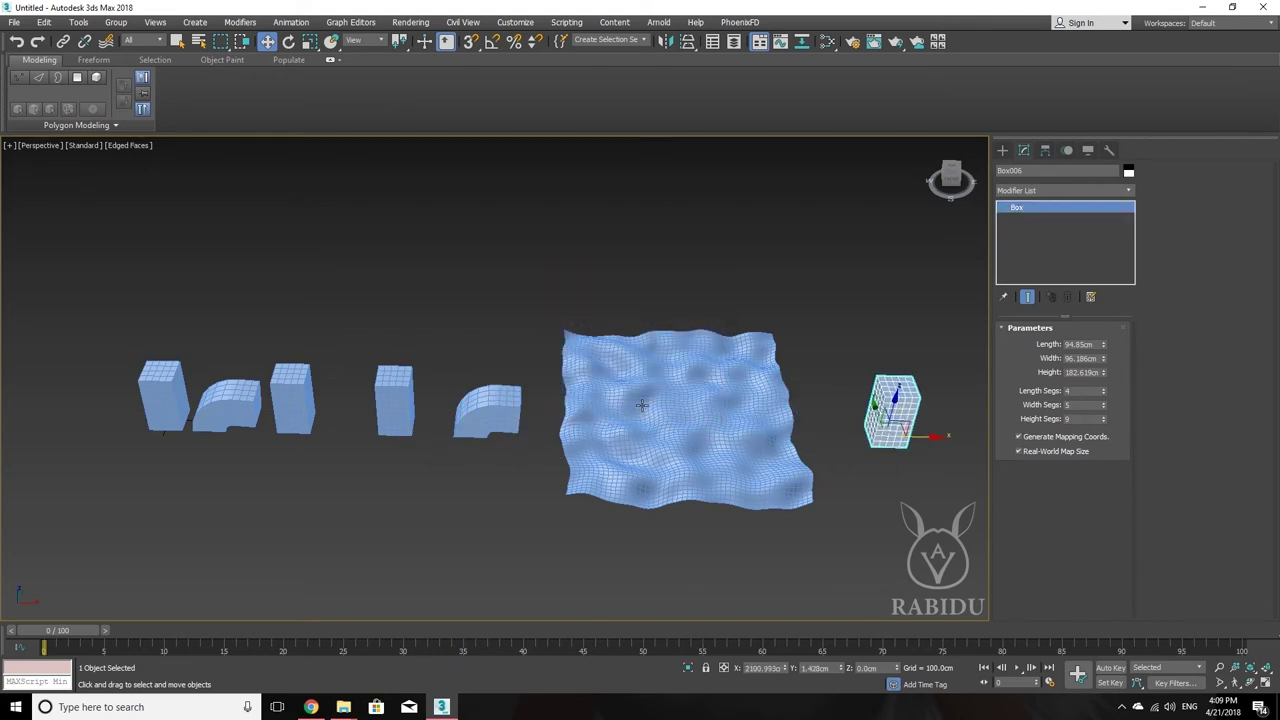
mouse_move(783, 402)
middle_down()
mouse_move(572, 403)
mouse_move(715, 413)
mouse_move(930, 318)
middle_up()
click(1108, 190)
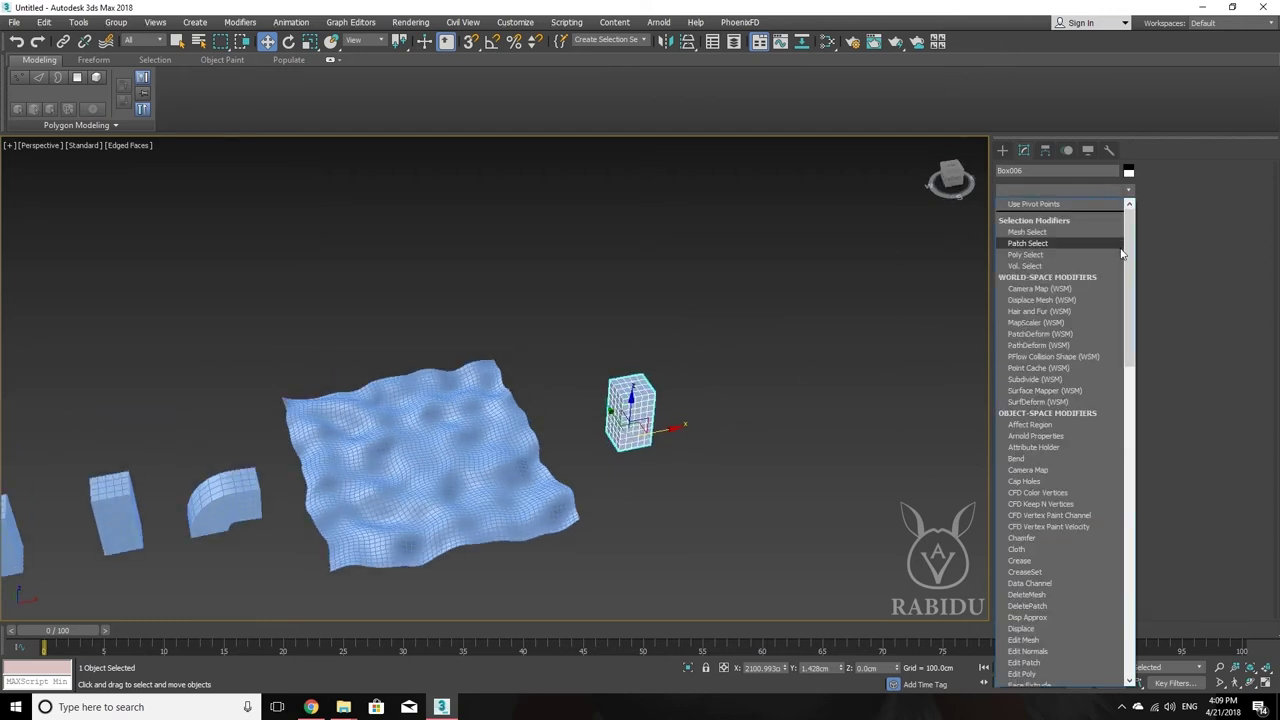
scroll(1103, 562, down, 15)
scroll(1105, 585, down, 3)
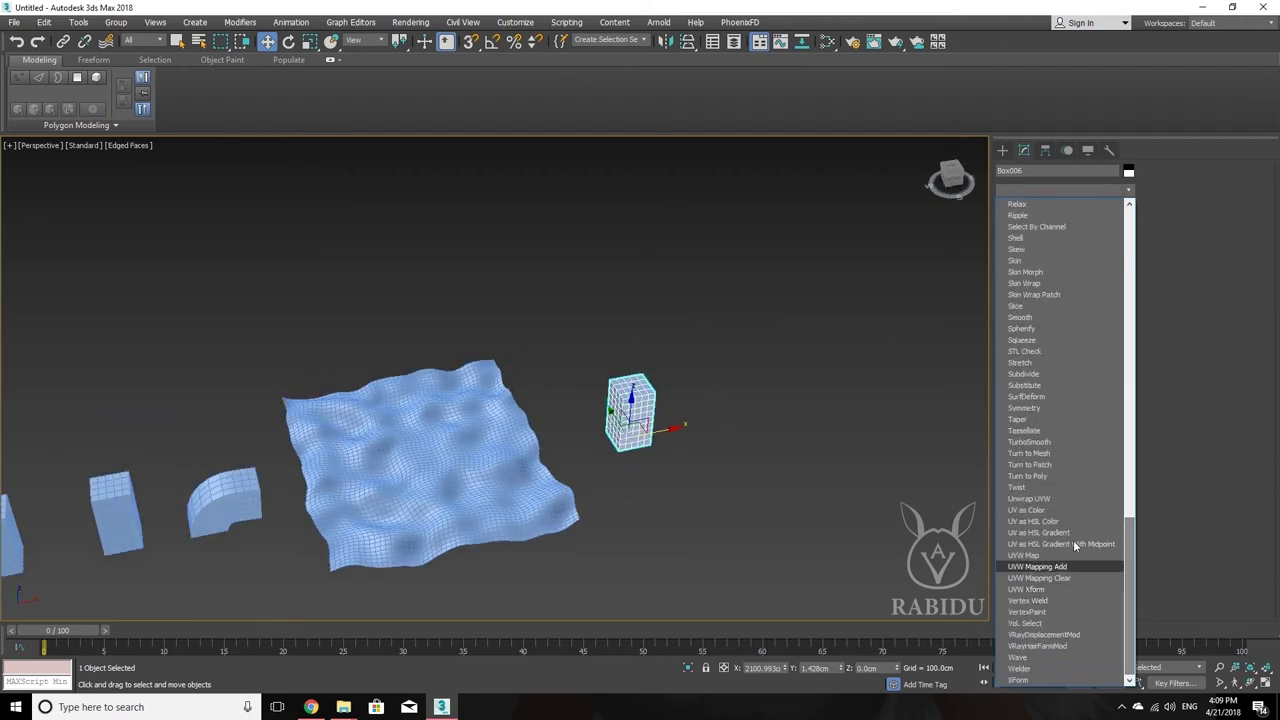
click(1054, 441)
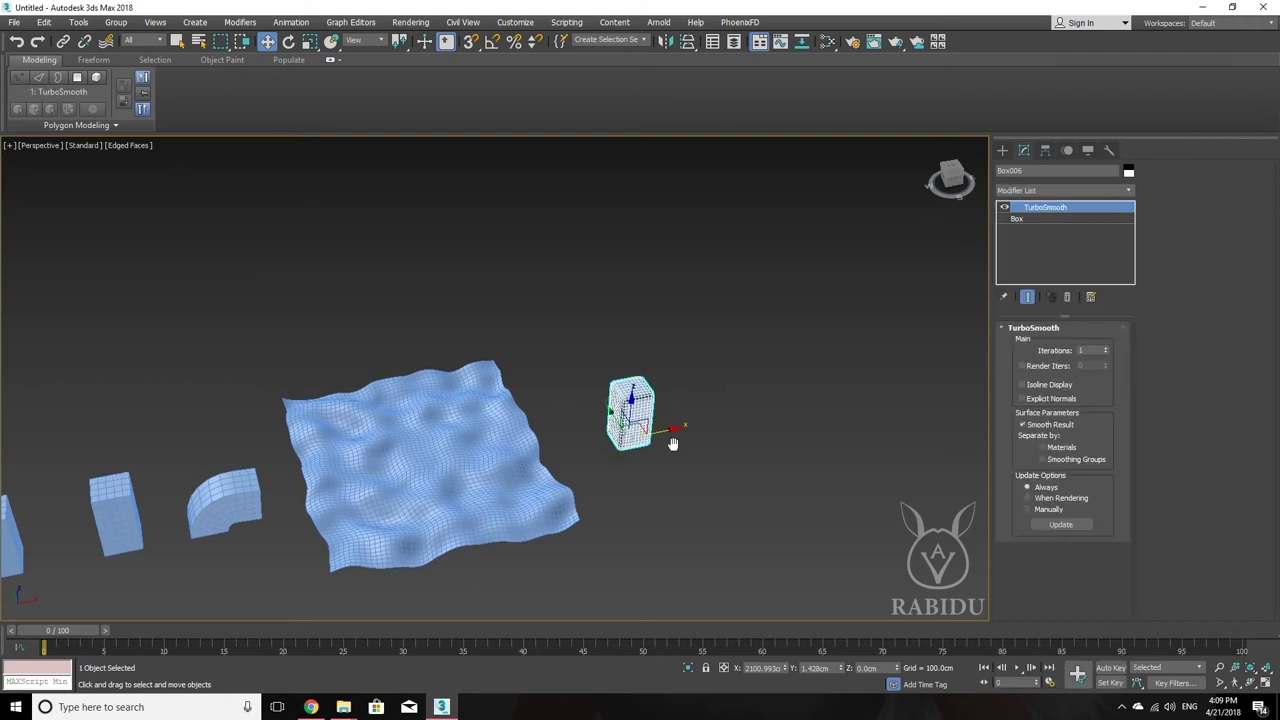
scroll(662, 438, up, 5)
scroll(640, 428, down, 2)
scroll(660, 420, down, 2)
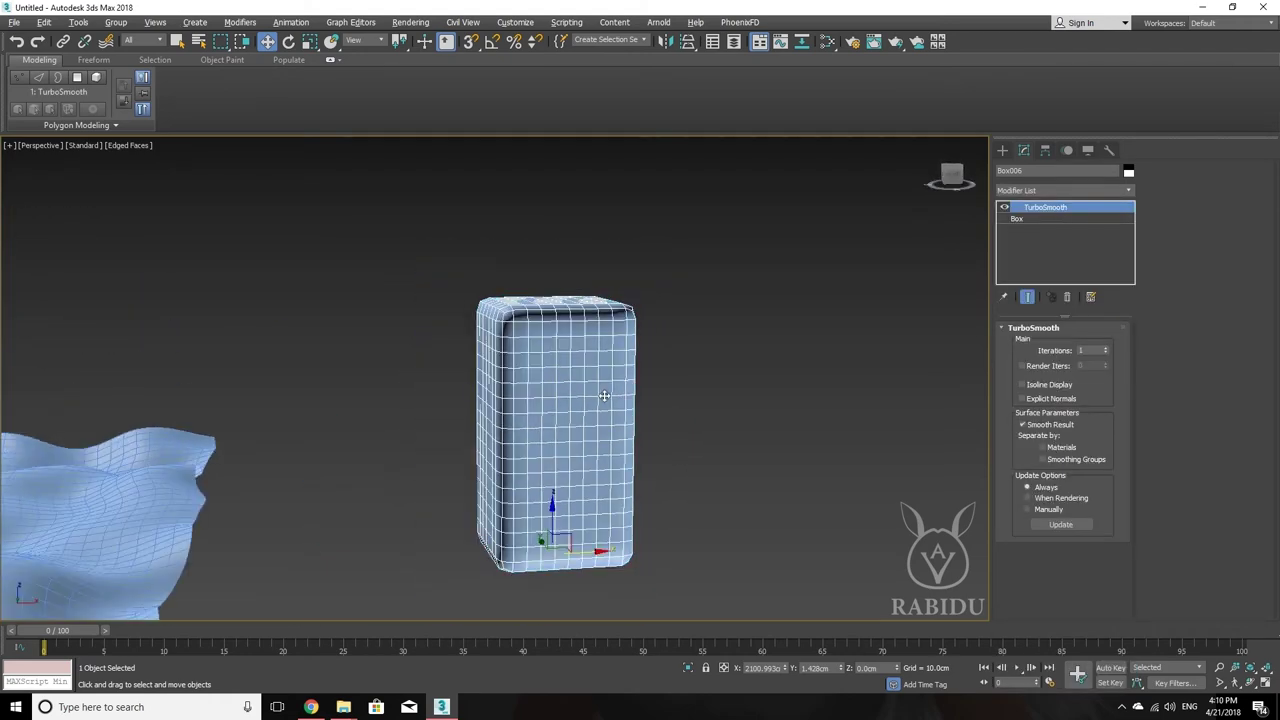
scroll(700, 400, down, 1)
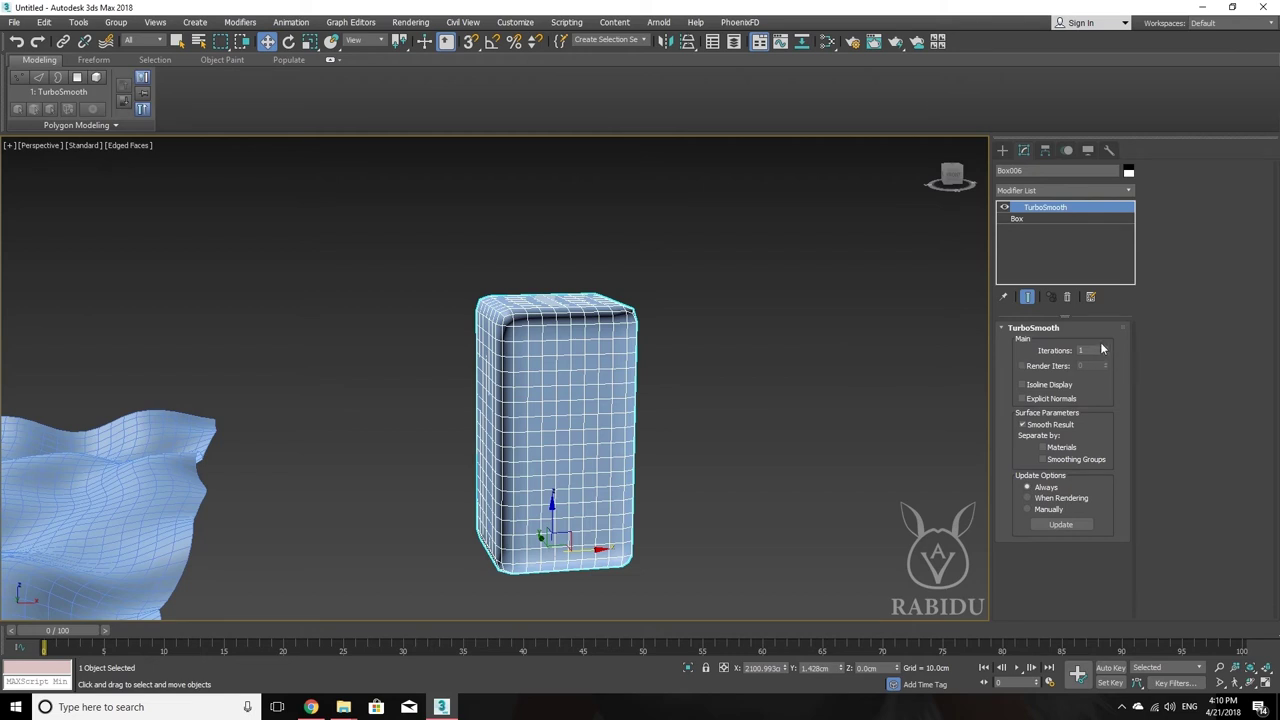
click(1005, 207)
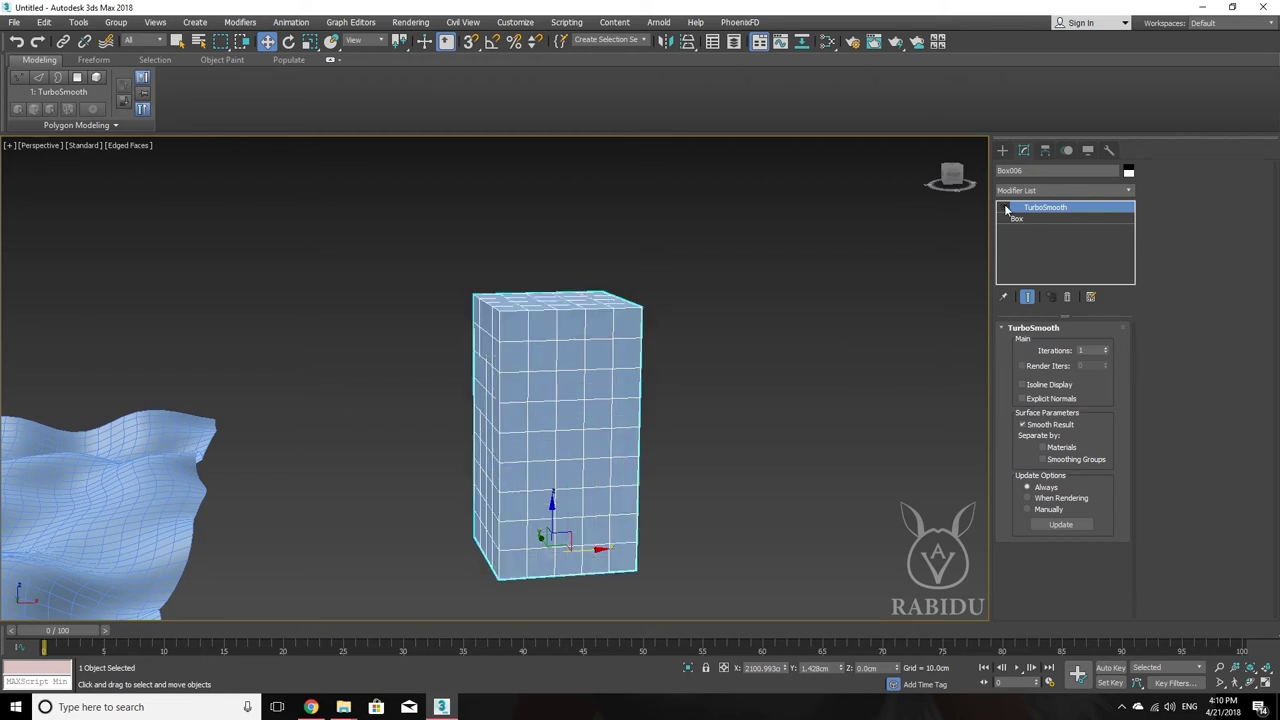
click(1005, 207)
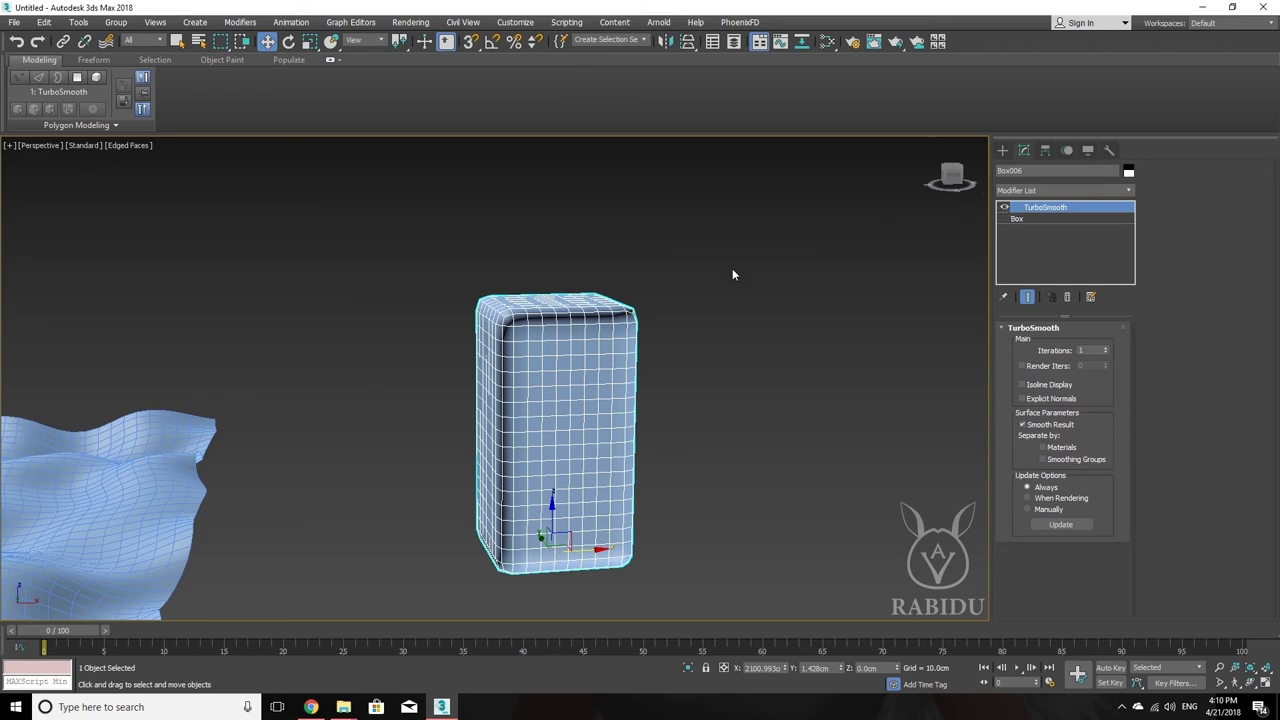
click(1106, 348)
scroll(573, 304, up, 3)
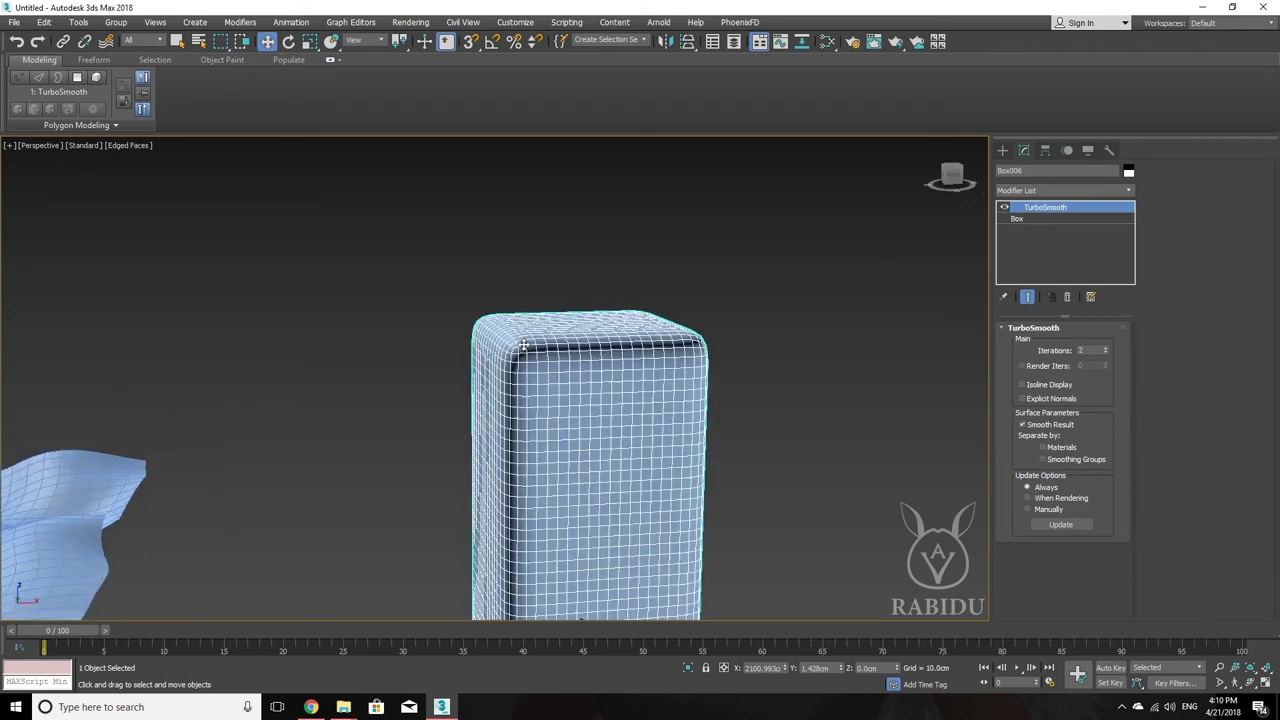
scroll(573, 304, up, 2)
scroll(646, 326, down, 3)
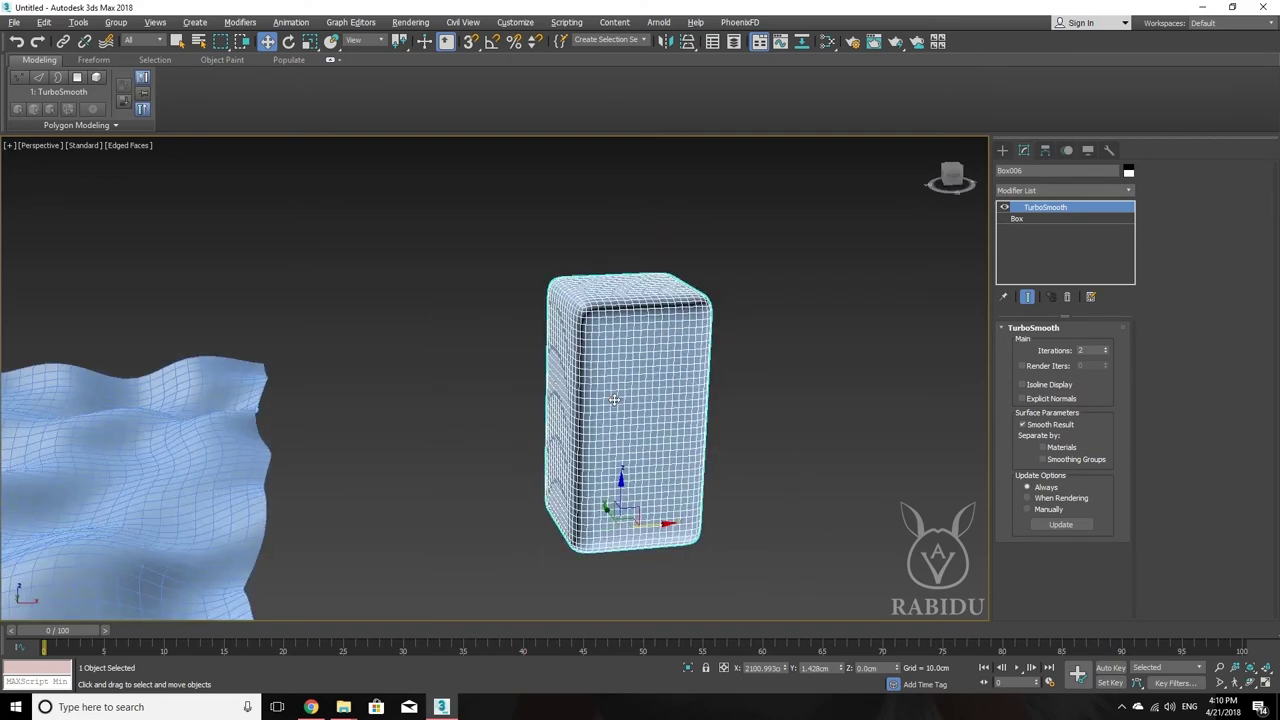
mouse_move(663, 531)
alt+middle_down()
mouse_move(571, 491)
mouse_move(597, 421)
mouse_move(451, 354)
mouse_move(494, 306)
mouse_move(640, 380)
mouse_move(637, 408)
mouse_move(673, 421)
alt+middle_up()
scroll(611, 319, up, 3)
scroll(561, 361, up, 4)
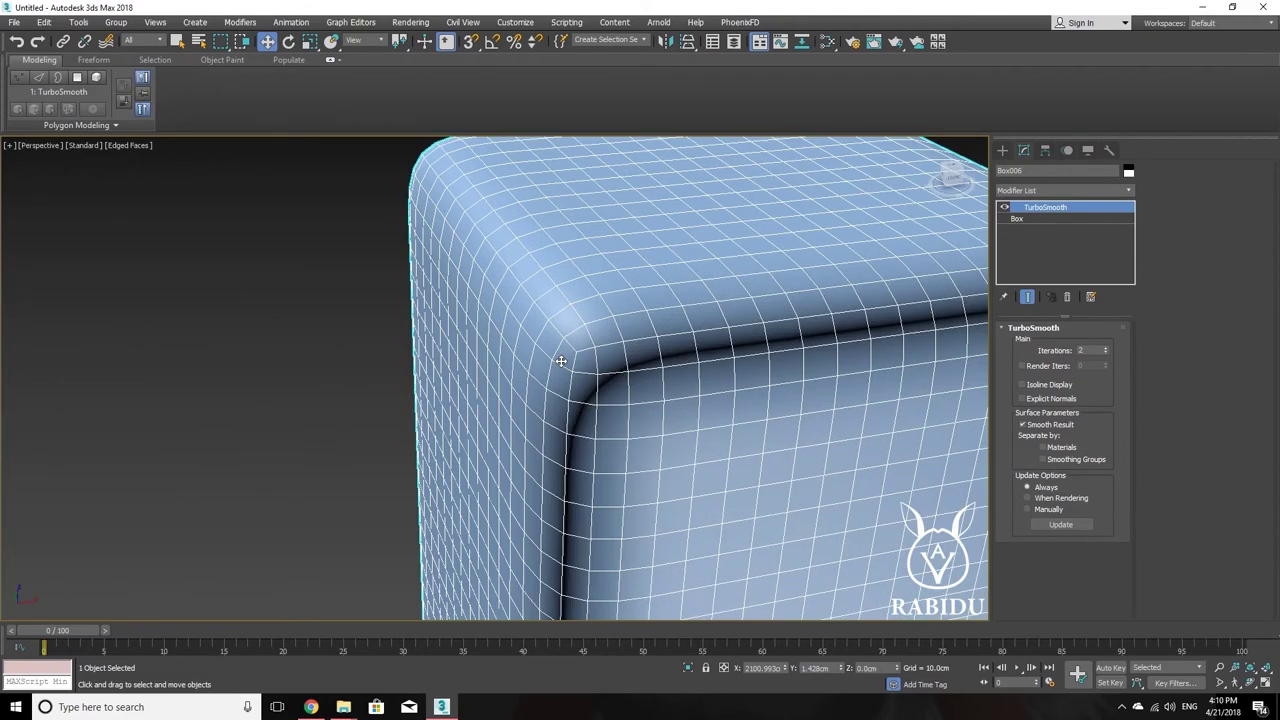
scroll(613, 369, down, 5)
mouse_move(613, 369)
alt+middle_down()
mouse_move(486, 337)
mouse_move(476, 403)
mouse_move(600, 370)
mouse_move(658, 330)
alt+middle_up()
scroll(650, 340, down, 2)
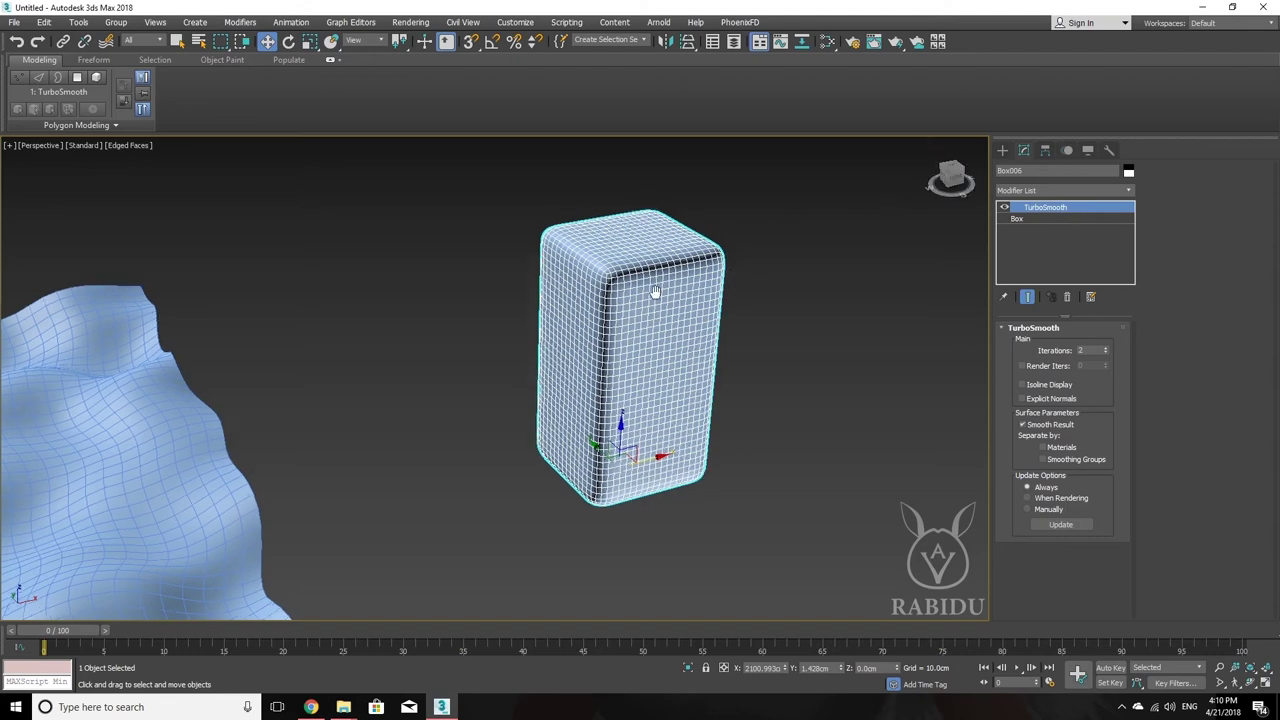
scroll(657, 282, up, 4)
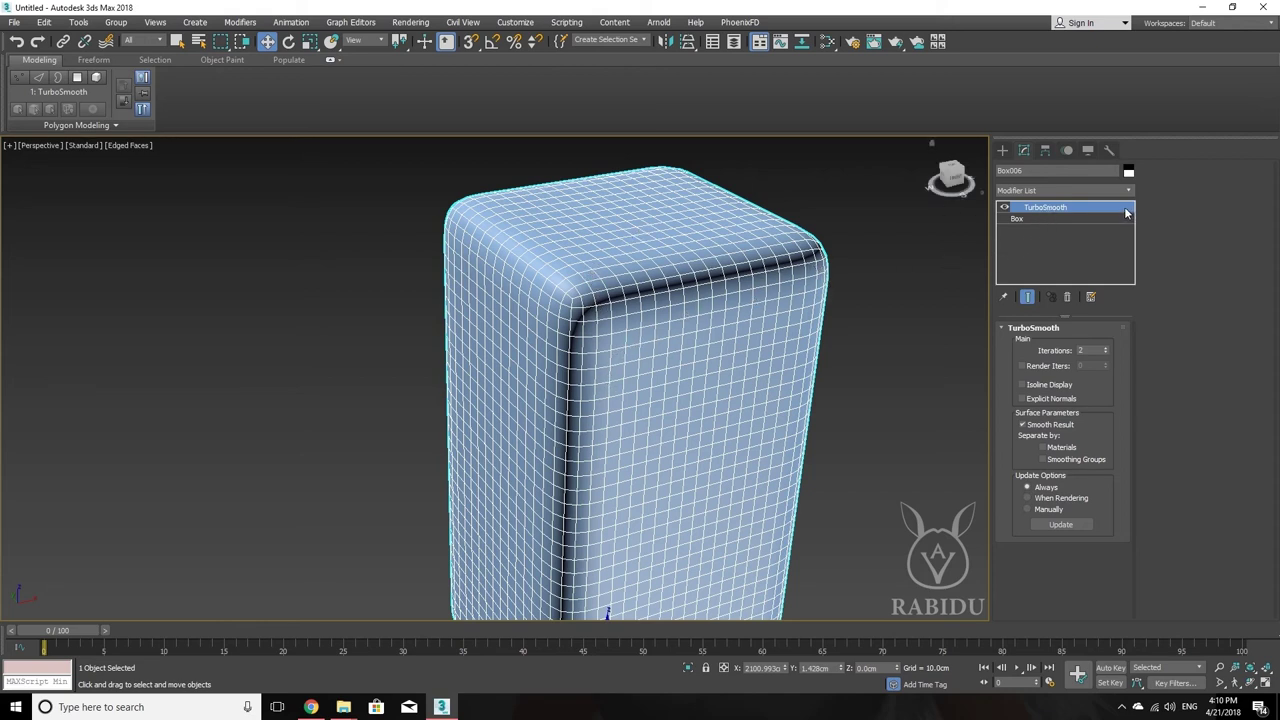
scroll(694, 290, down, 4)
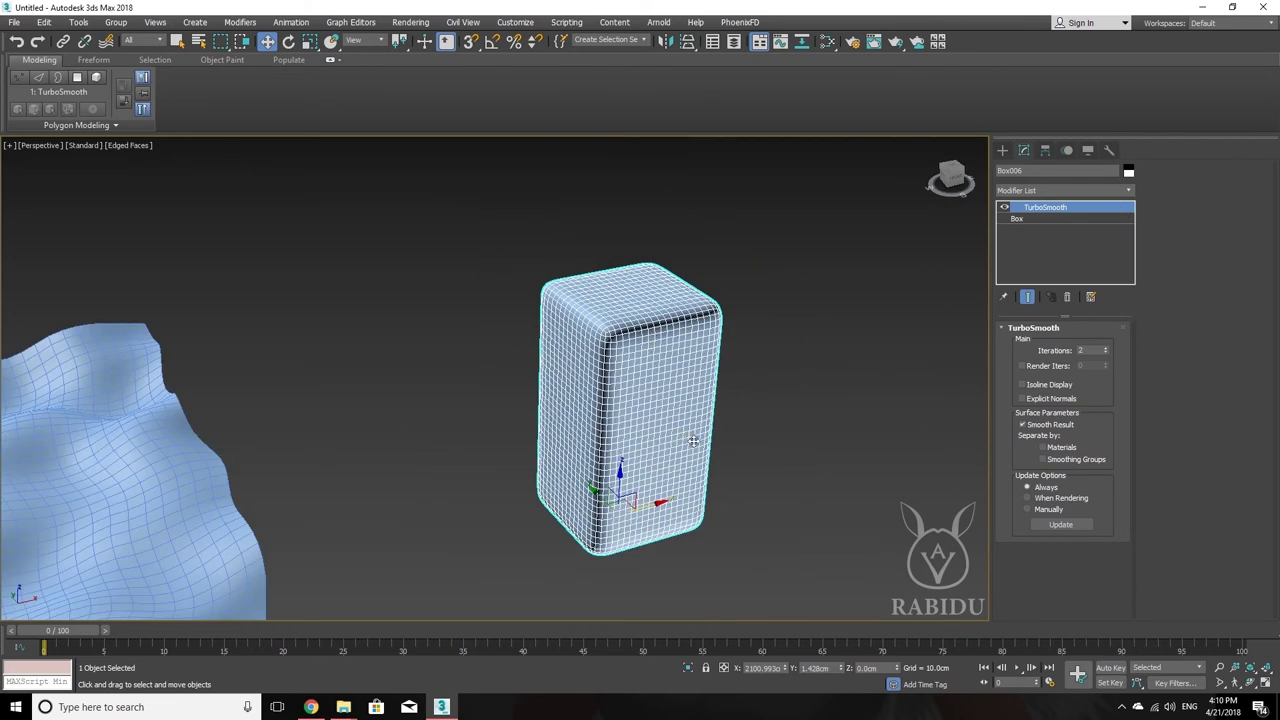
scroll(693, 440, down, 3)
scroll(680, 437, down, 2)
scroll(660, 432, down, 1)
scroll(631, 425, down, 2)
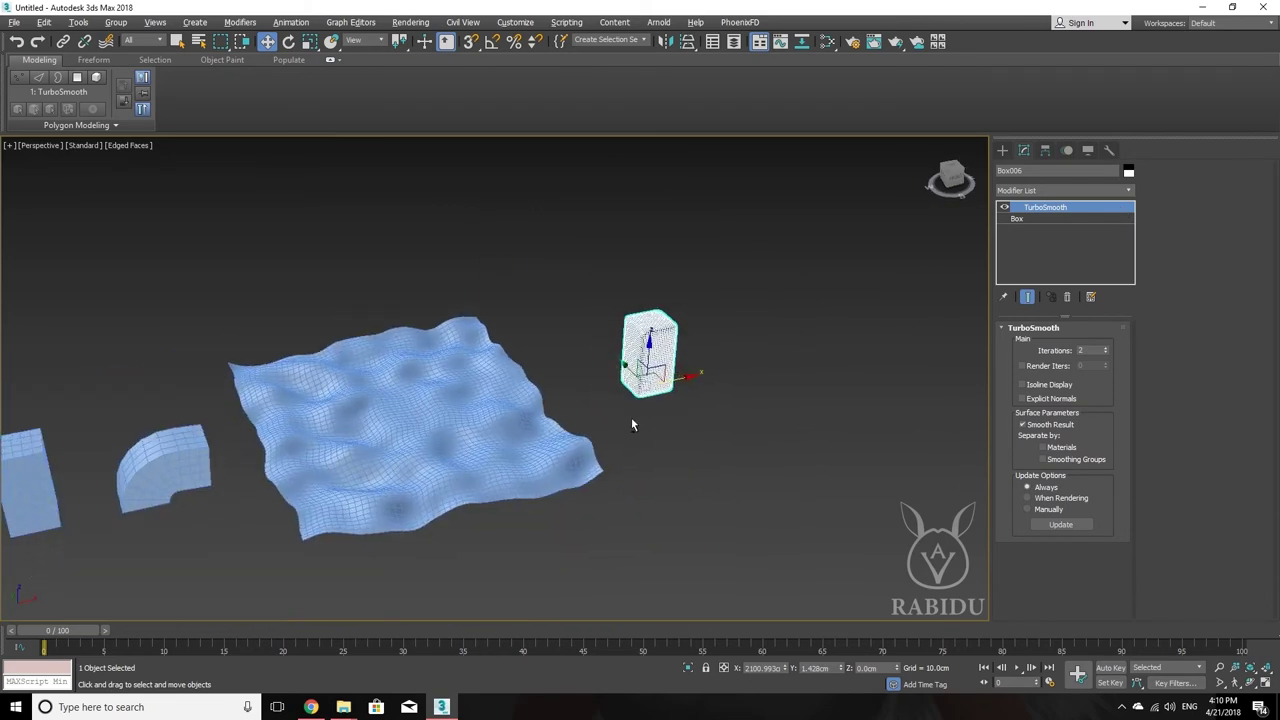
scroll(602, 429, down, 2)
scroll(602, 429, down, 2)
scroll(600, 430, down, 2)
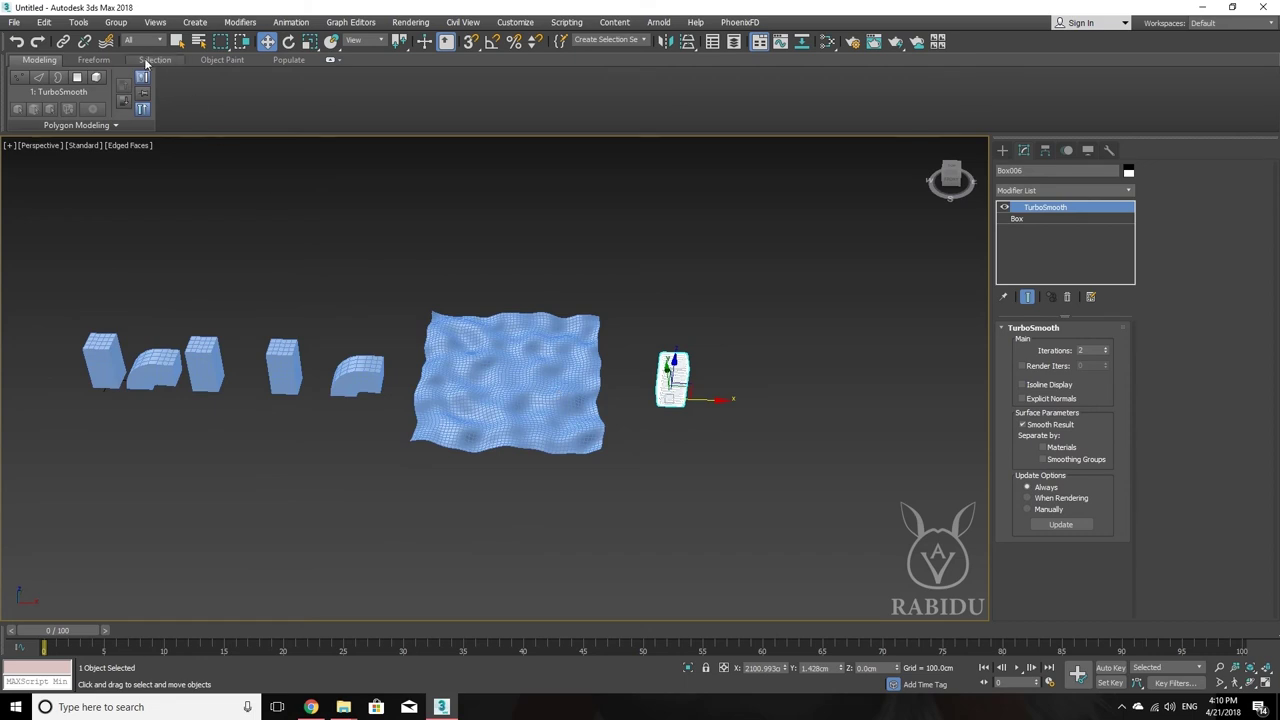
Clone the leftmost plain box to the right of the scene and frame the copy
click(101, 363)
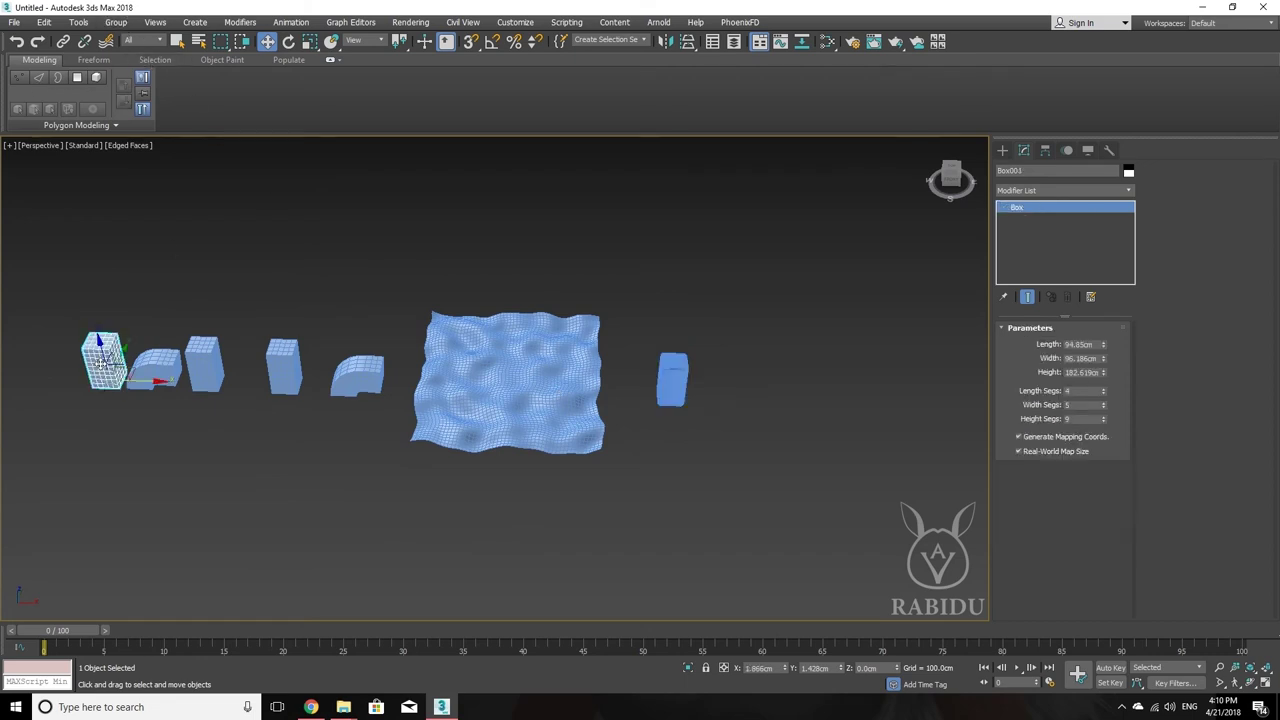
mouse_move(101, 363)
shift+mouse_down()
mouse_move(798, 471)
mouse_move(770, 462)
shift+mouse_up()
click(631, 408)
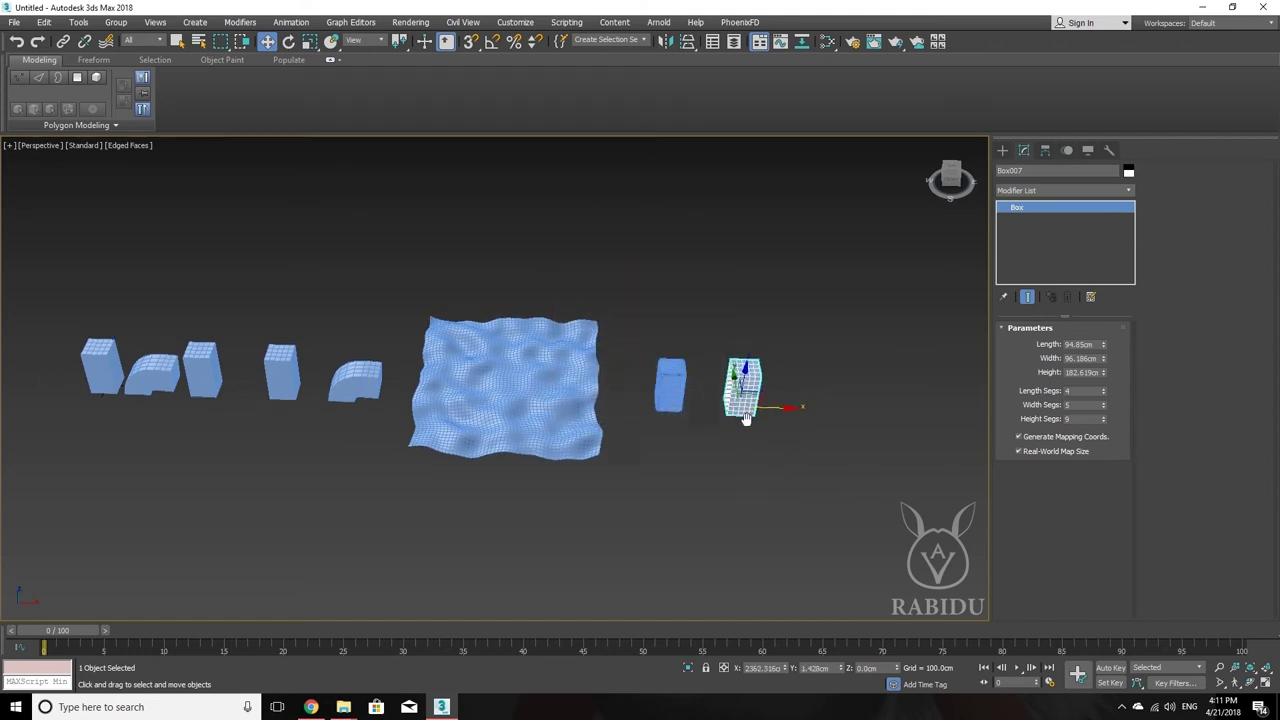
key(z)
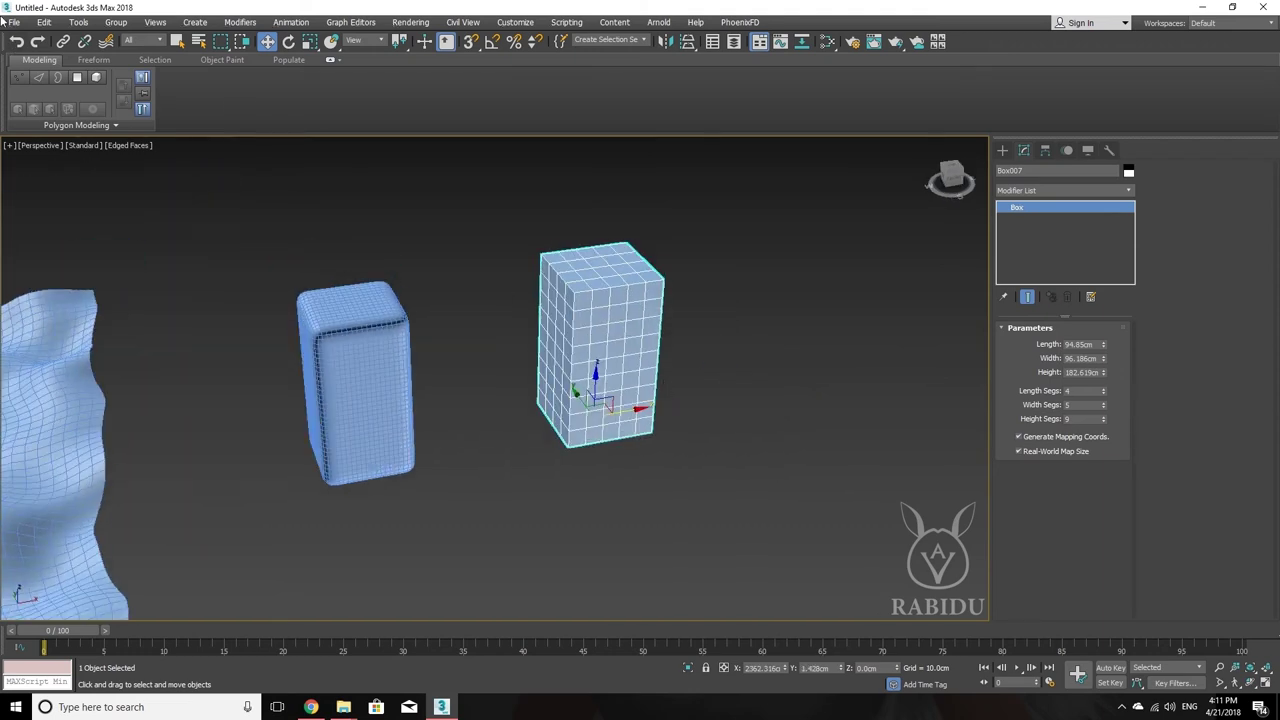
key(z)
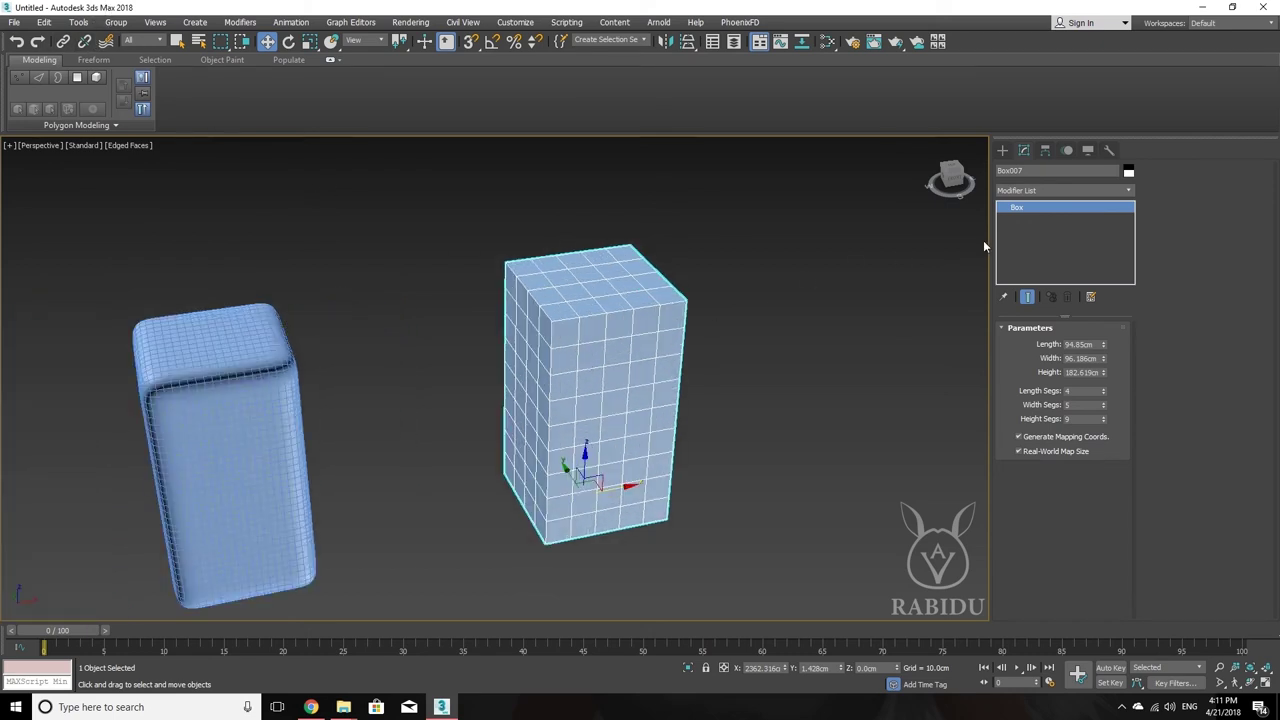
Add an OpenSubdiv modifier to the new box copy
click(1108, 190)
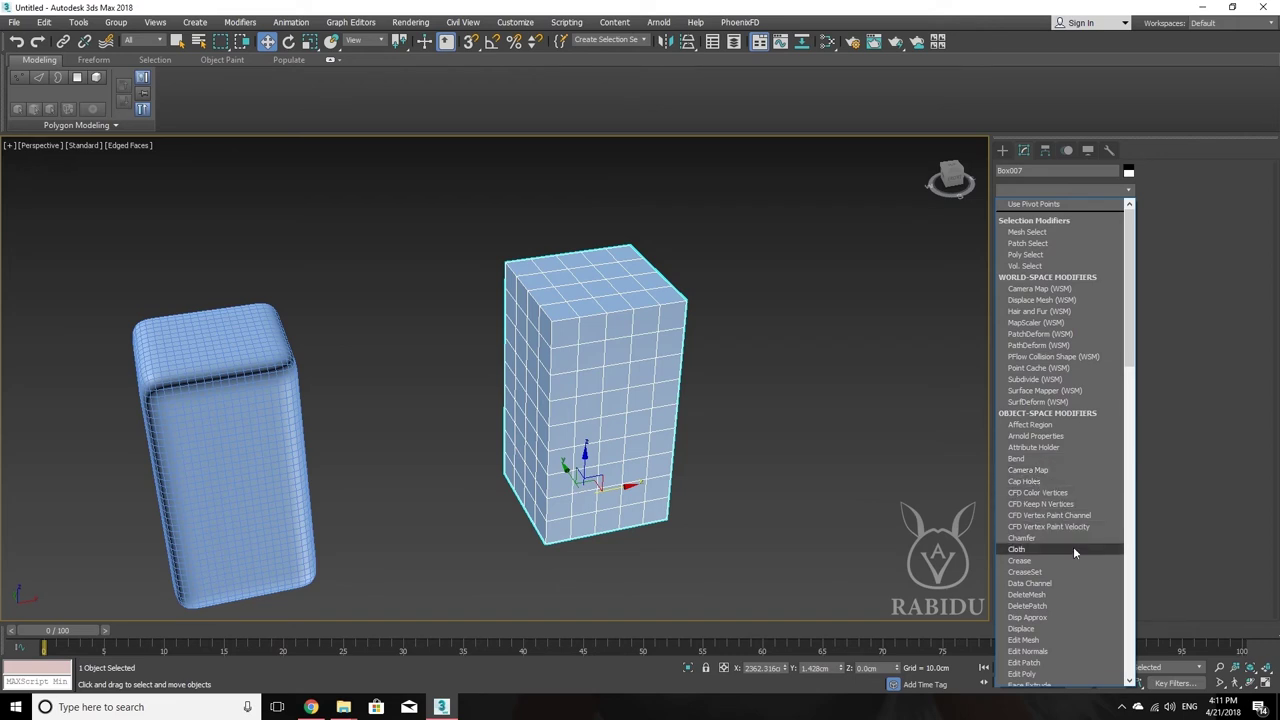
scroll(1073, 546, down, 2)
scroll(1060, 558, down, 2)
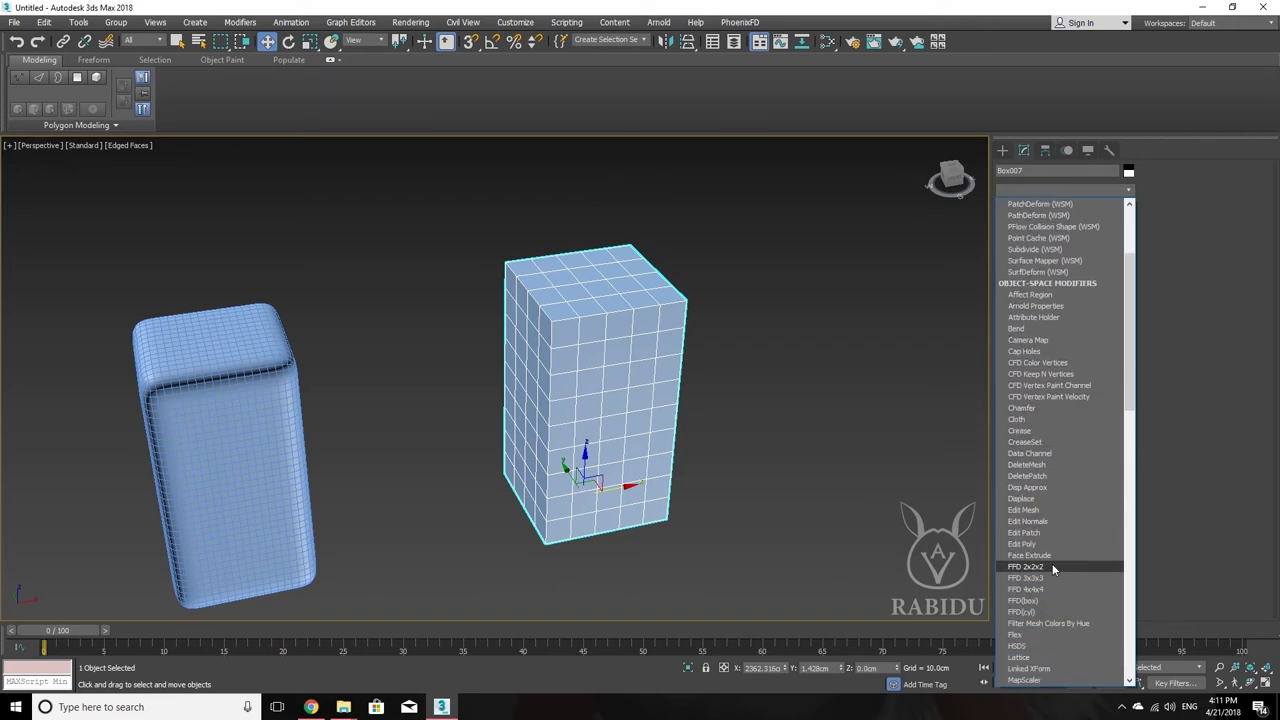
scroll(1056, 583, down, 2)
scroll(1053, 580, down, 2)
scroll(1041, 568, down, 2)
scroll(1045, 586, down, 2)
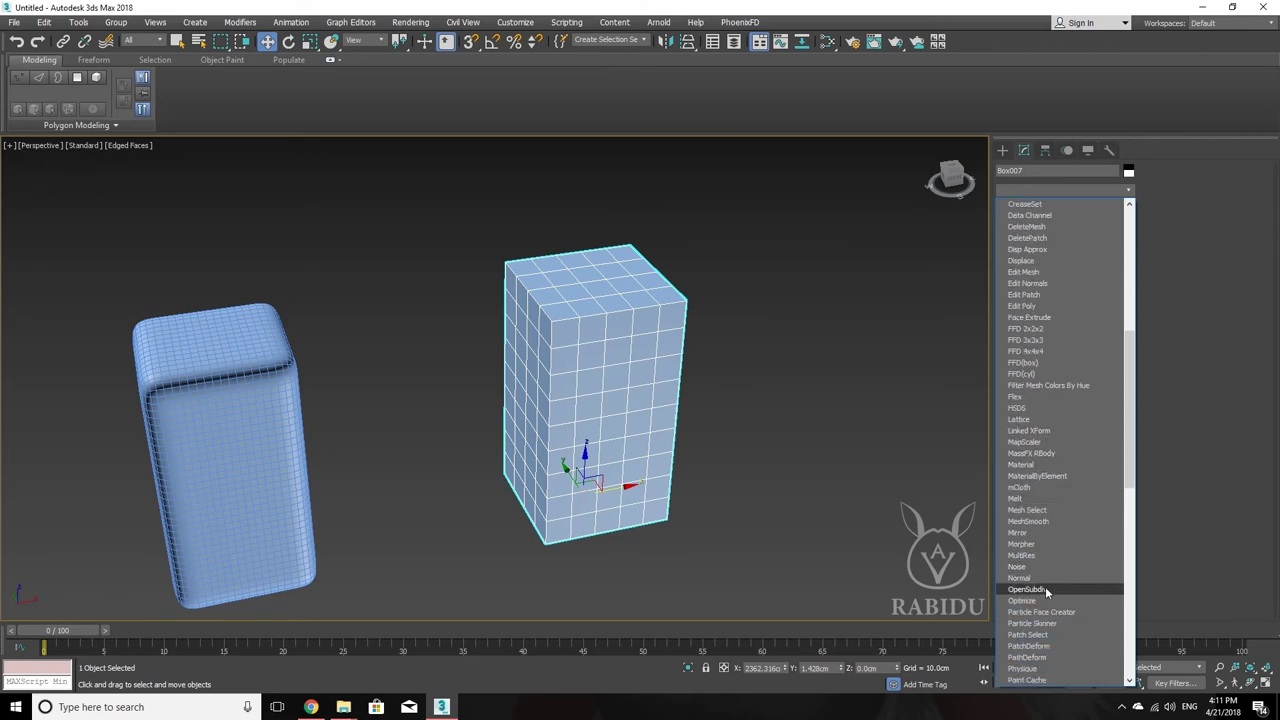
scroll(1045, 586, down, 10)
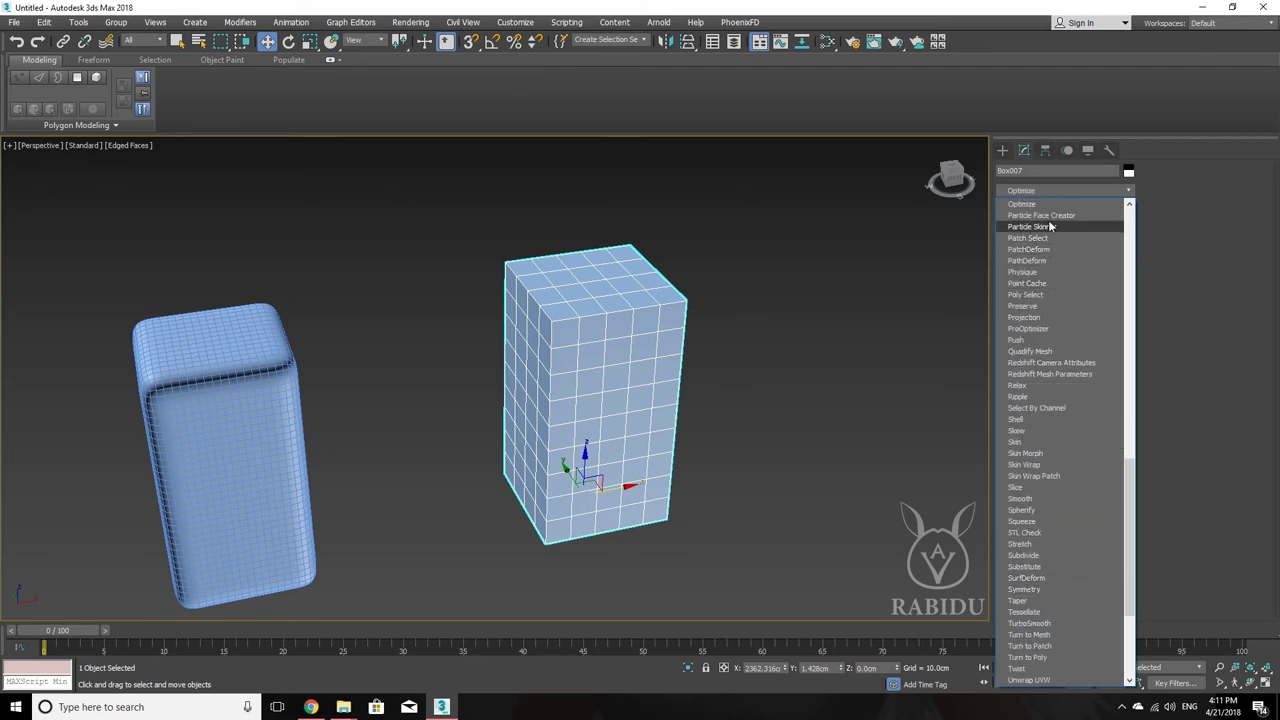
scroll(1034, 249, up, 1)
scroll(1034, 249, up, 1)
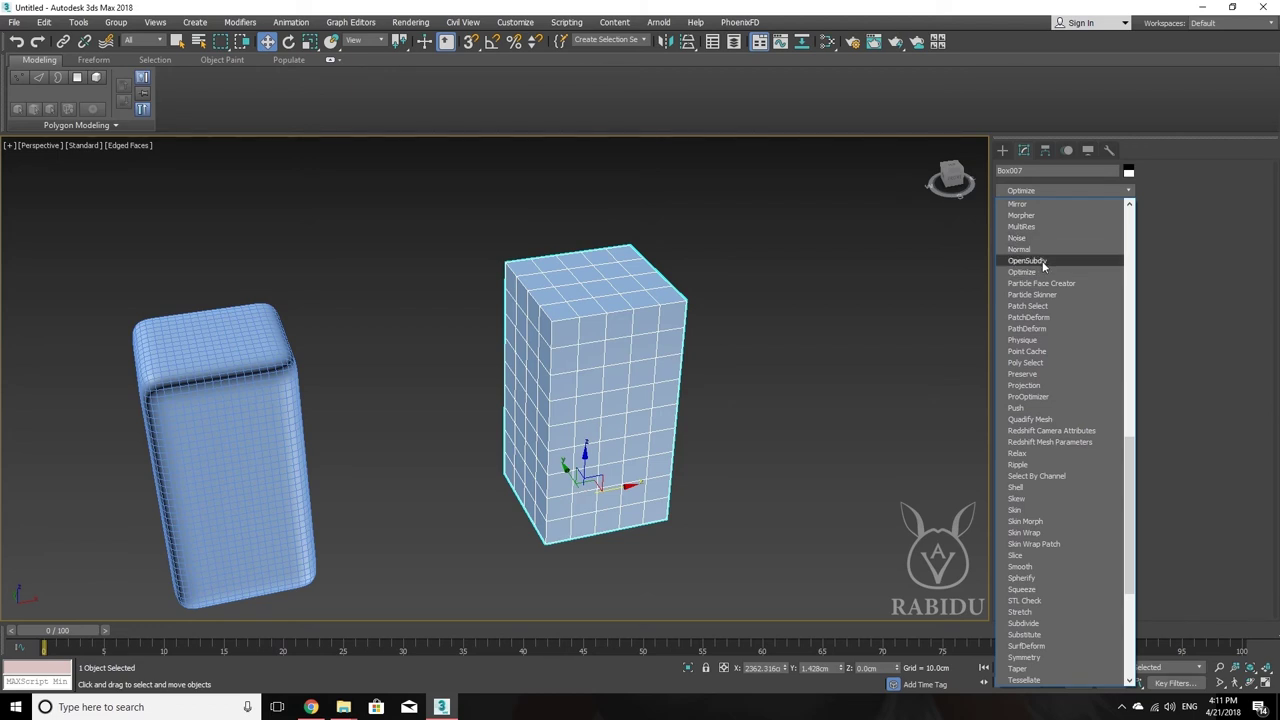
click(1042, 262)
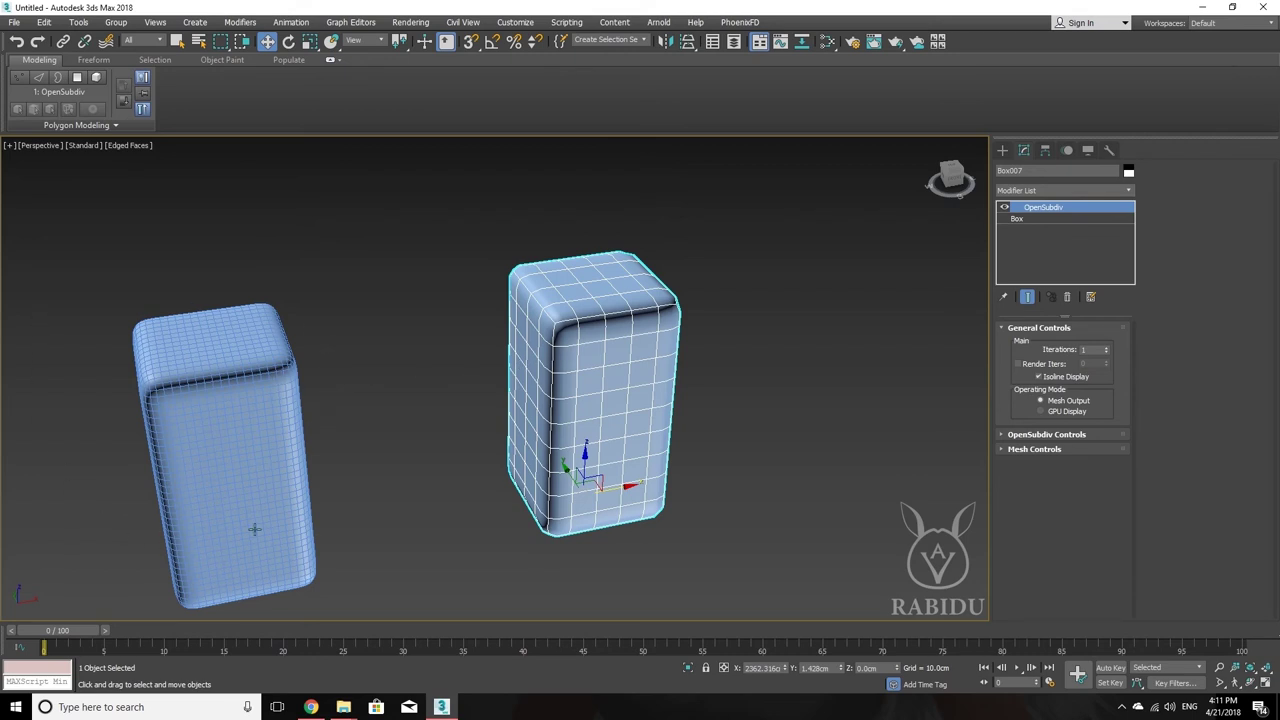
Set OpenSubdiv Iterations to 2 and turn off Isoline Display
click(1107, 350)
click(1107, 350)
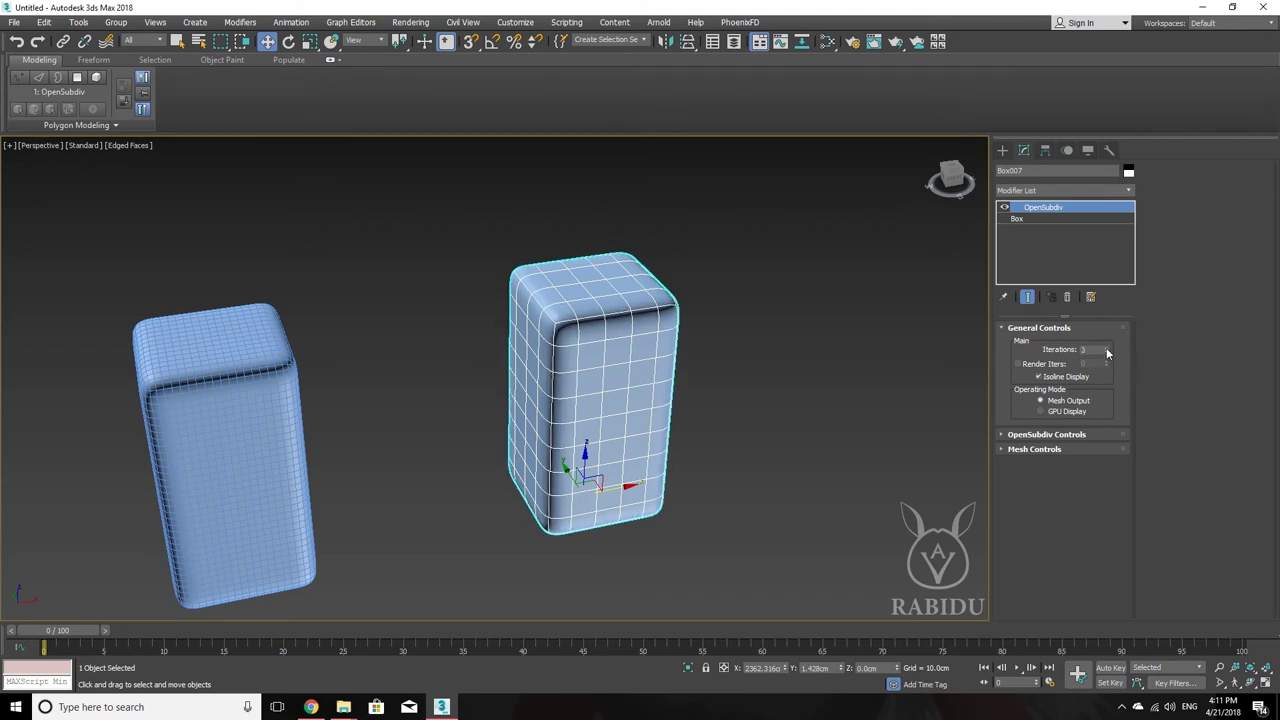
click(1050, 378)
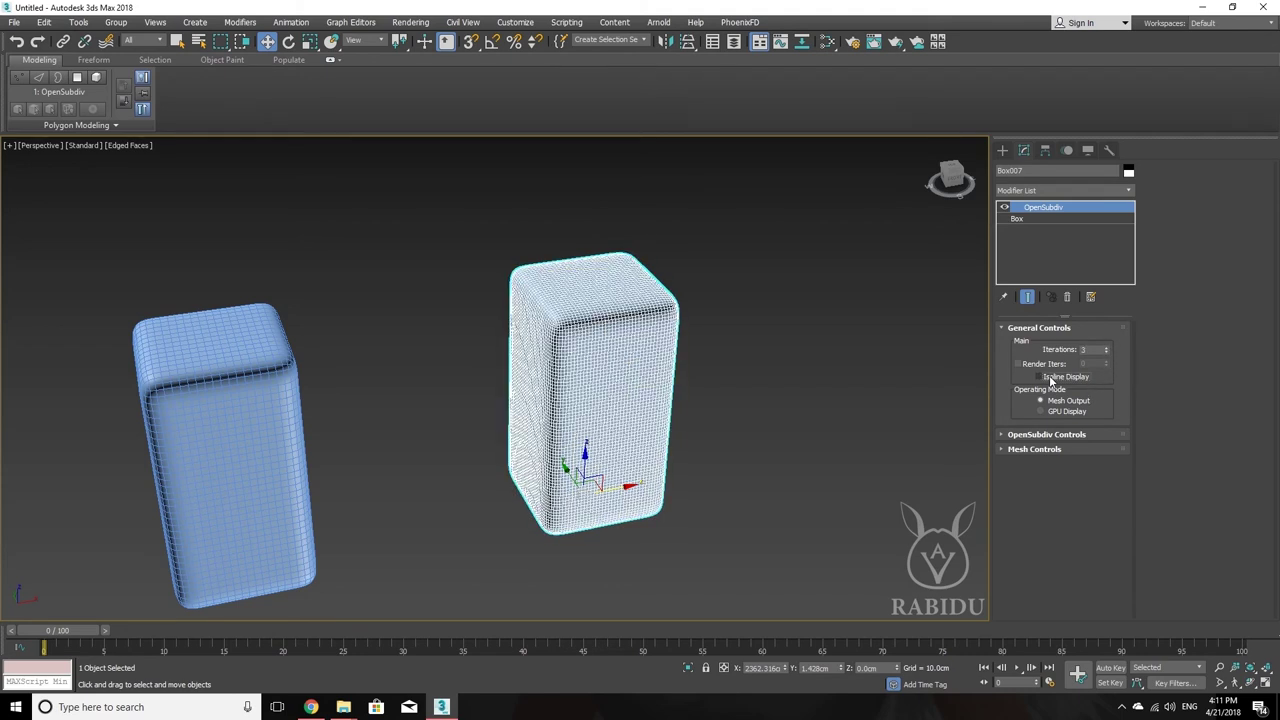
scroll(730, 372, up, 3)
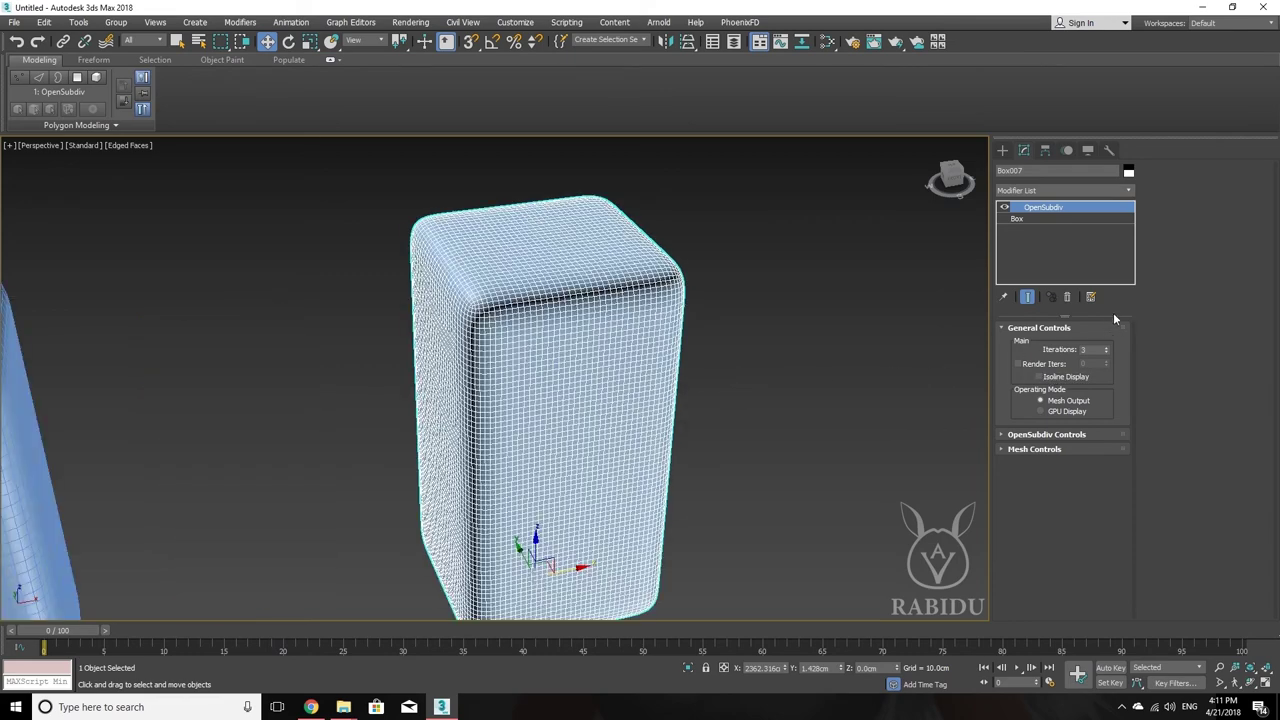
click(1107, 352)
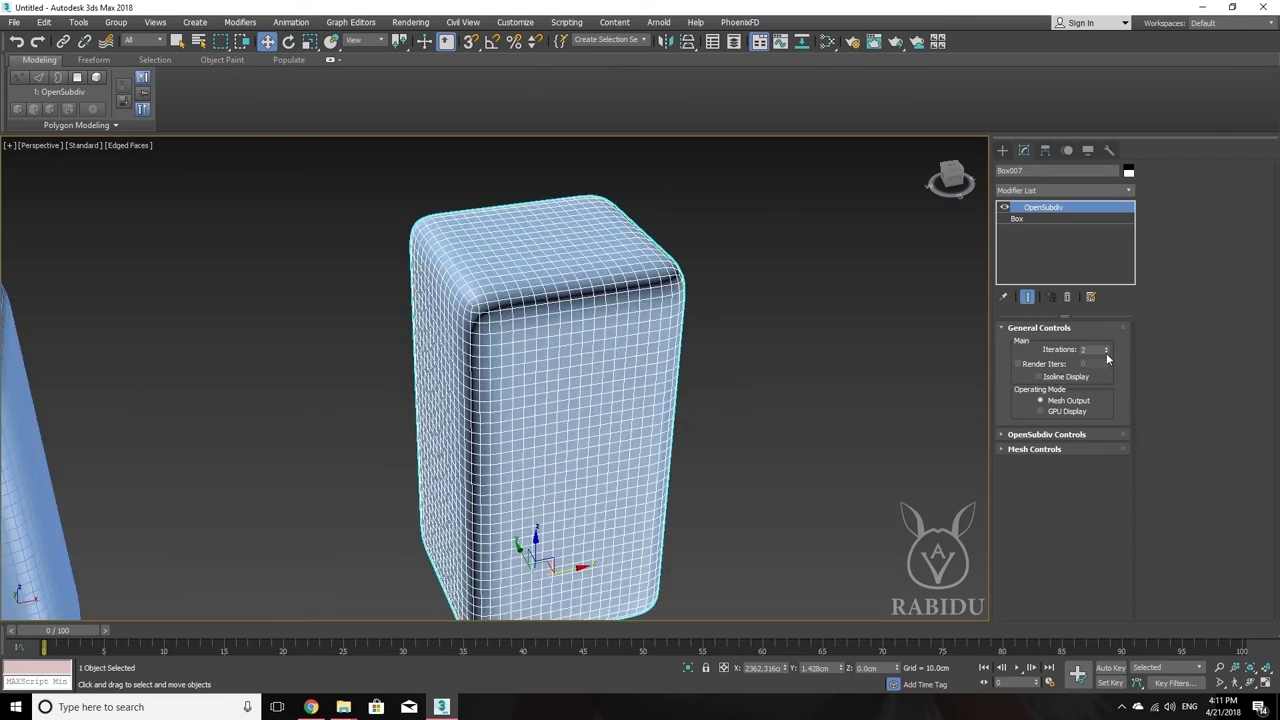
Pan and orbit the view, then select the base Box level in the modifier stack
middle_drag(610, 352, 800, 320)
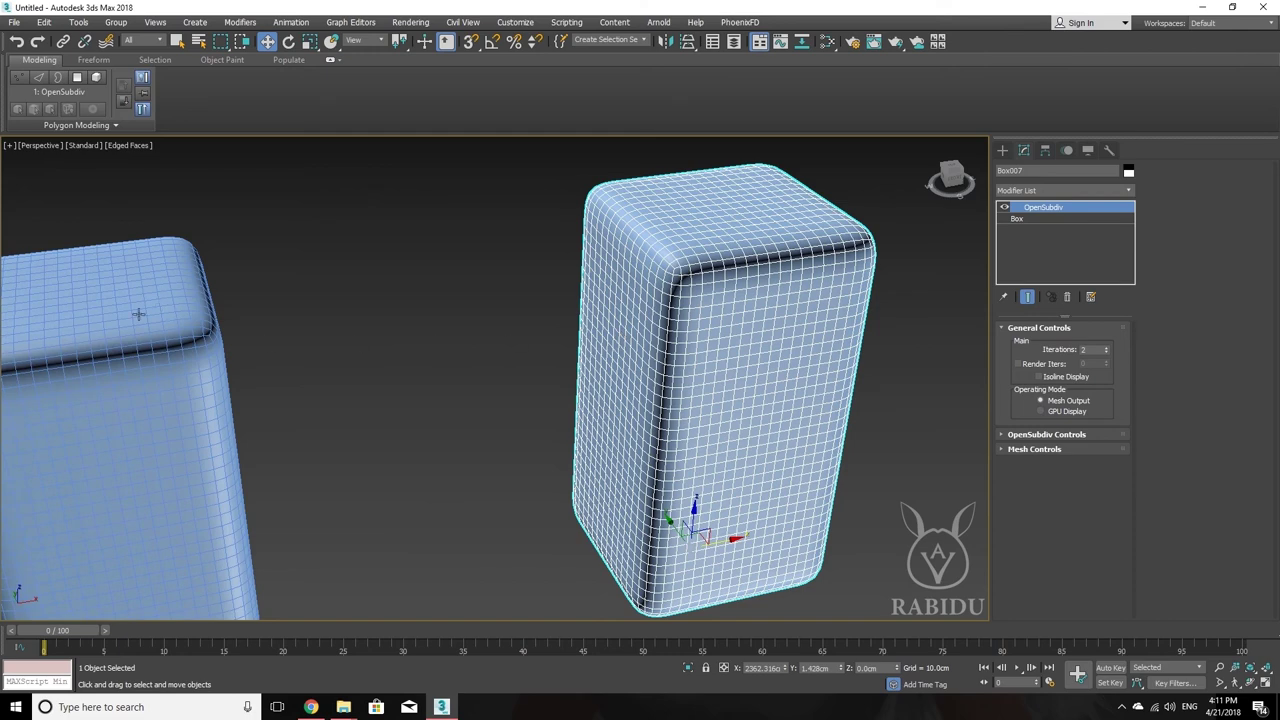
alt+middle_drag(578, 356, 654, 380)
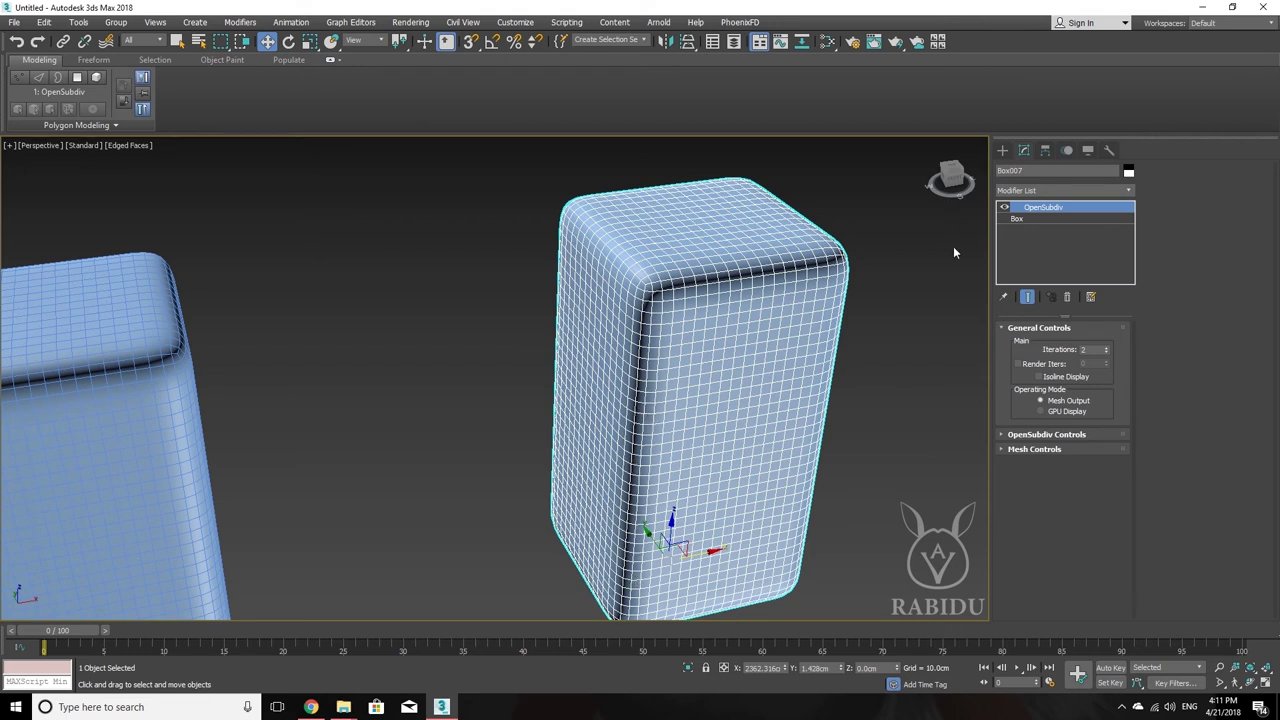
click(1042, 219)
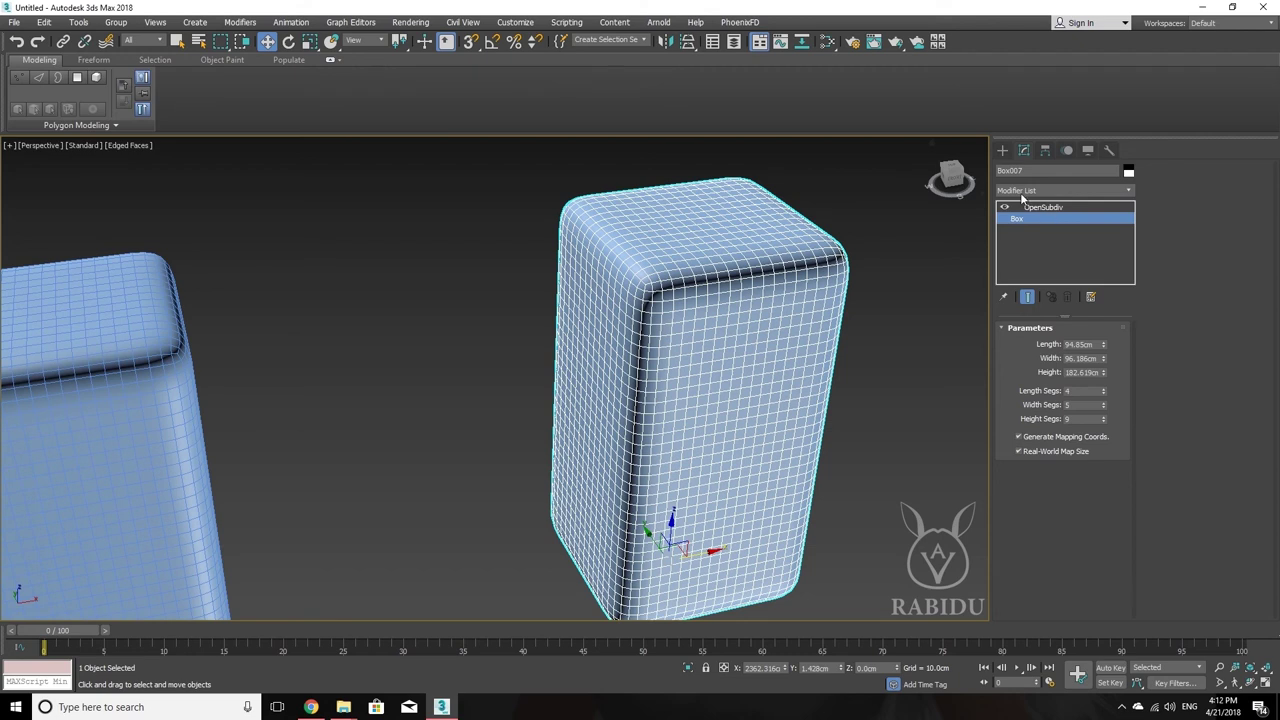
click(1114, 192)
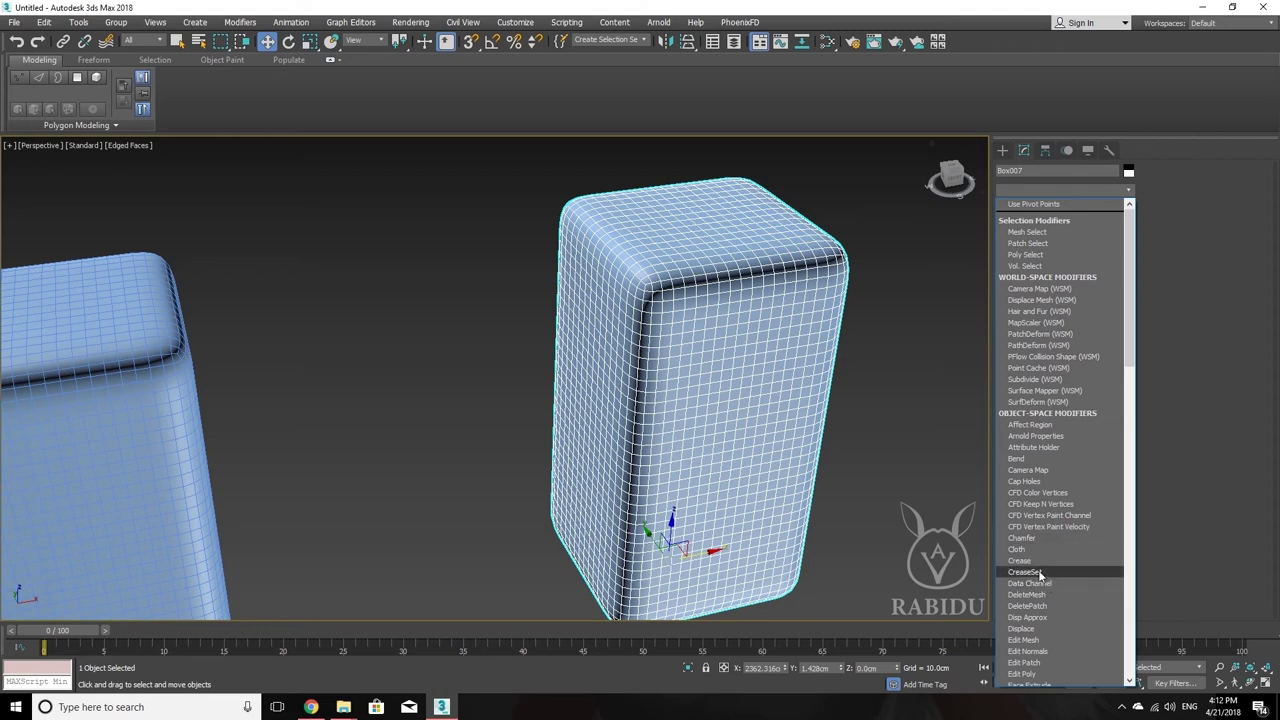
Add a CreaseSet modifier beneath OpenSubdiv, hide OpenSubdiv, and enter Edge selection
click(1040, 573)
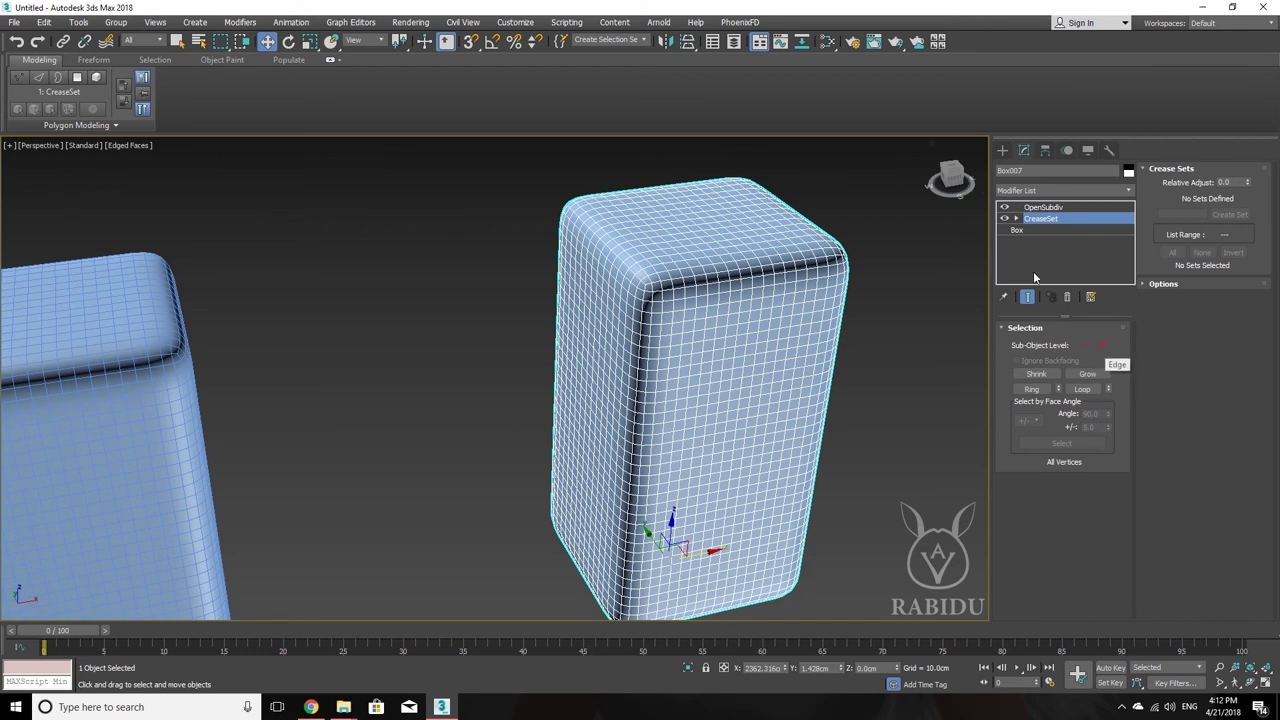
click(1004, 208)
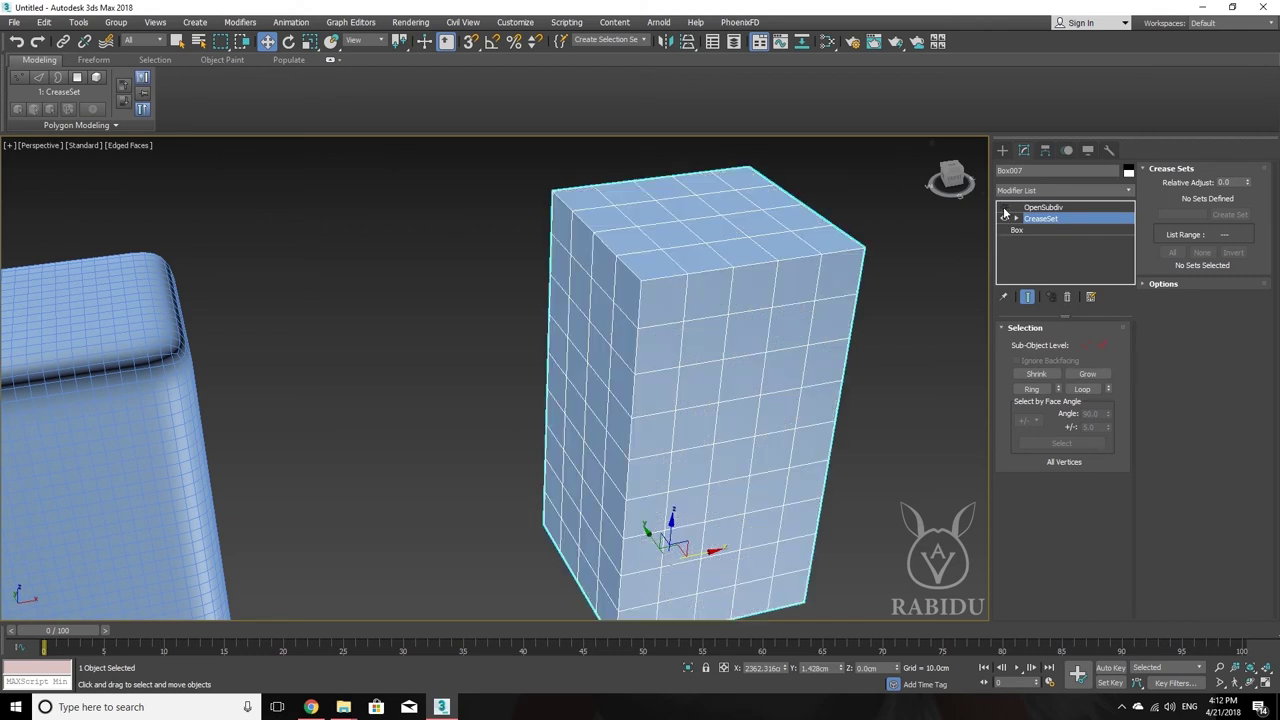
click(1106, 345)
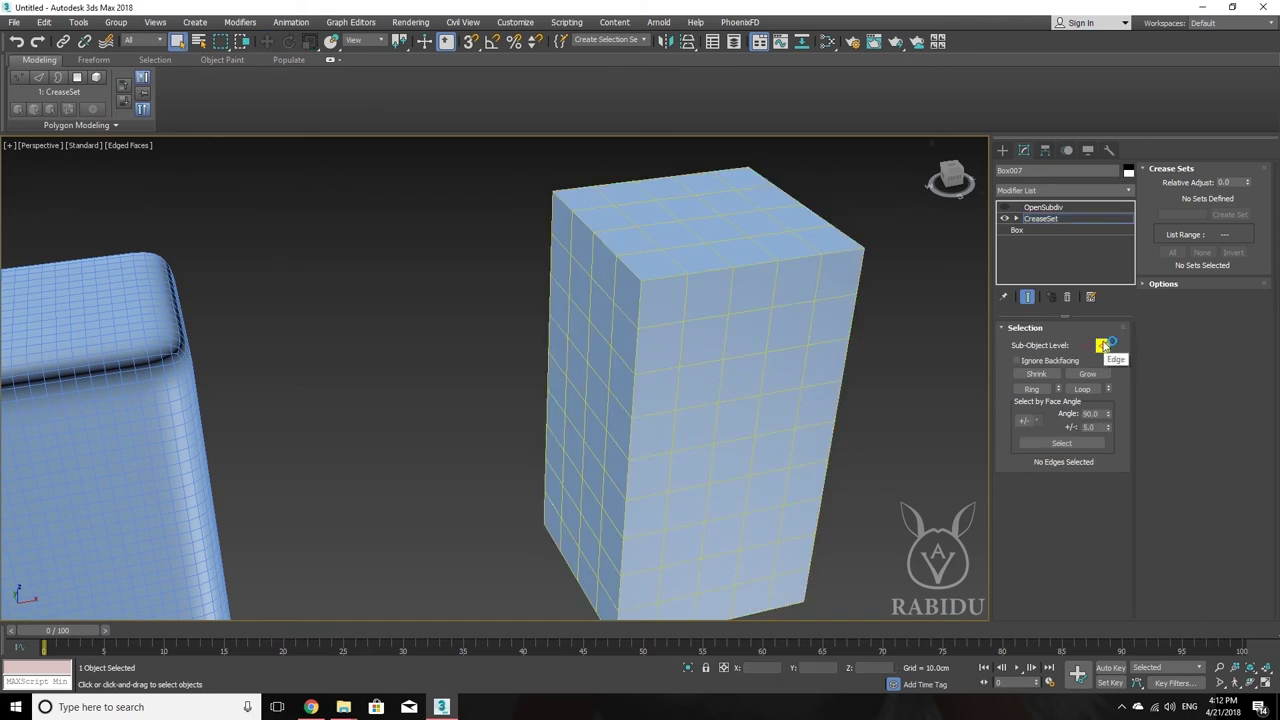
Select the top-front, top-left and vertical corner edge loops, viewing the box from above
double_click(671, 276)
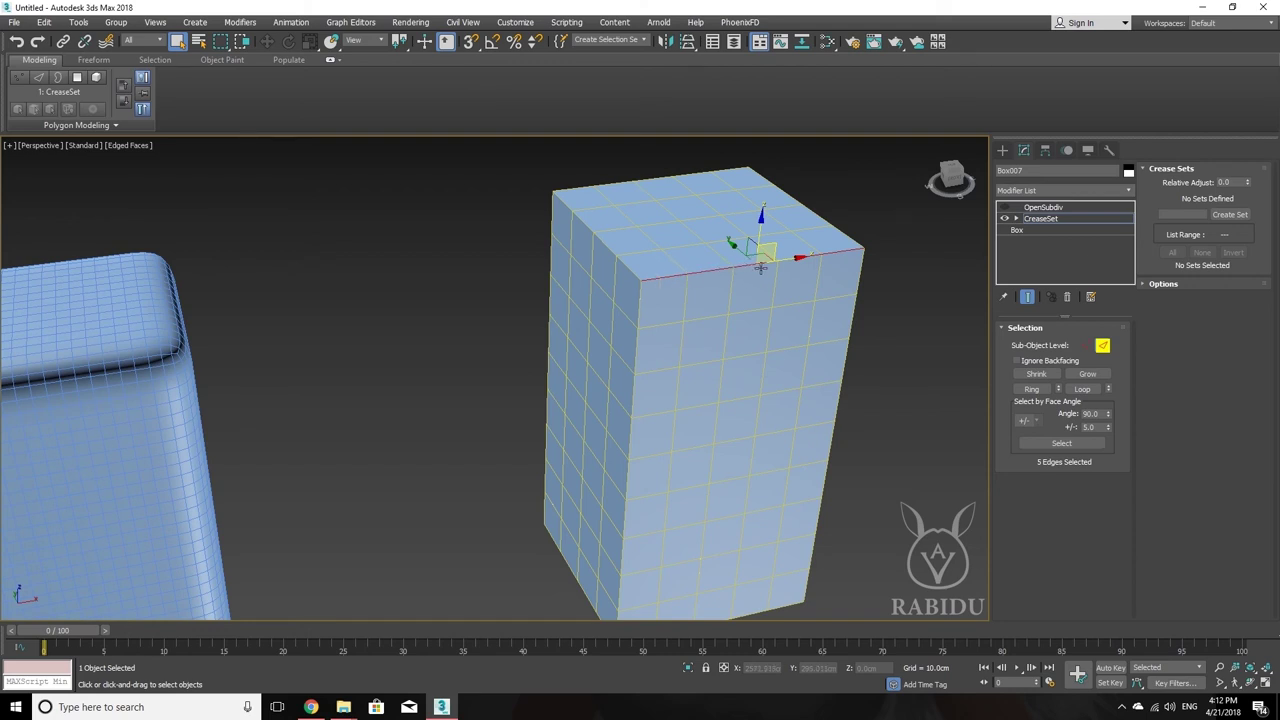
ctrl+click(630, 270)
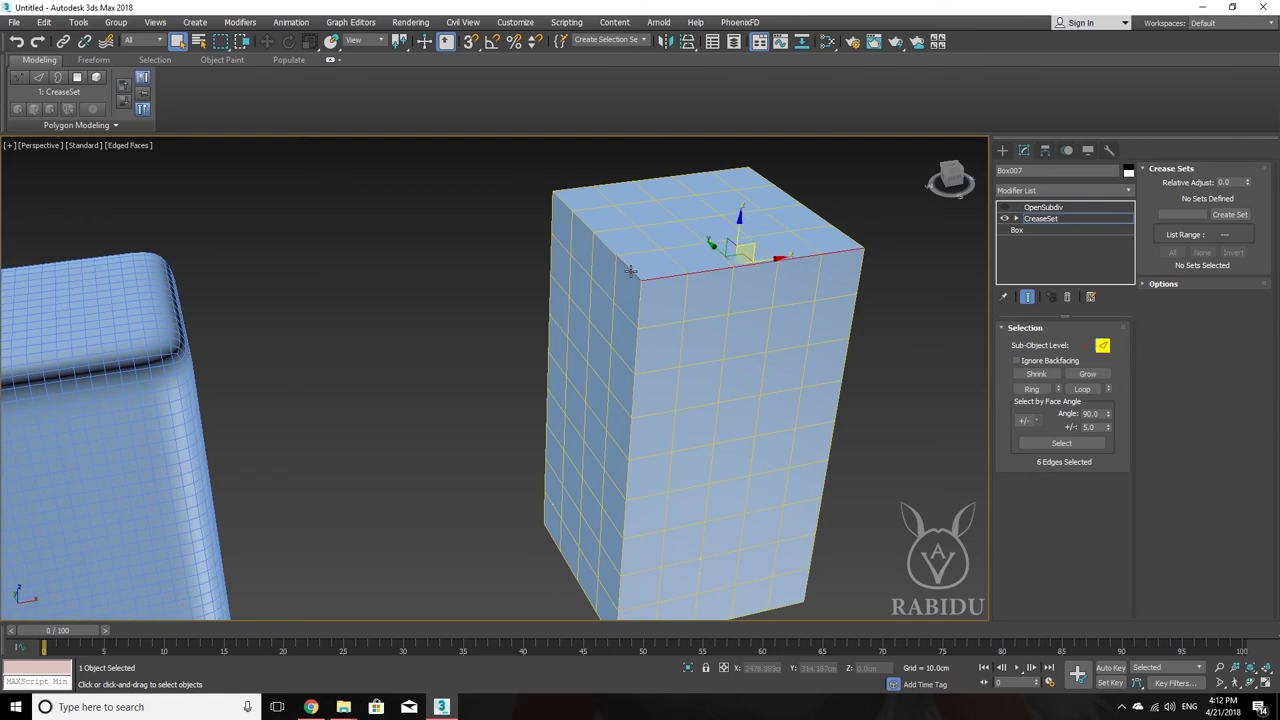
ctrl+double_click(630, 270)
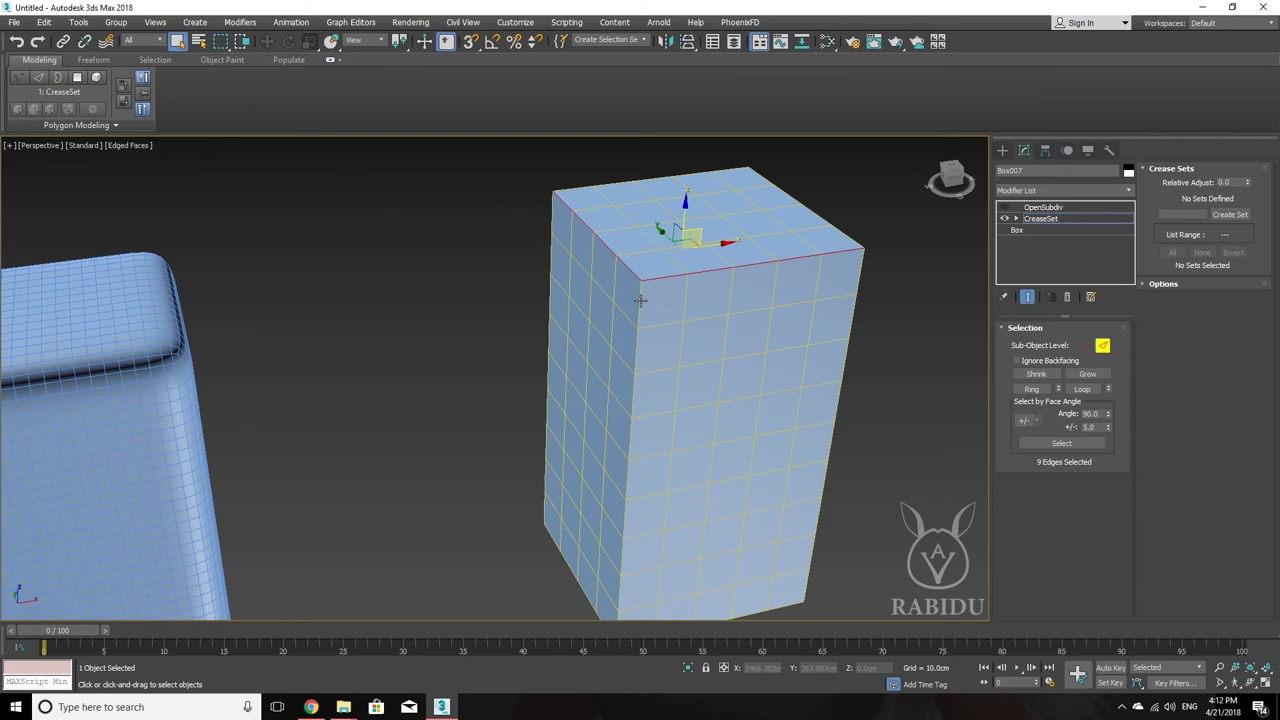
ctrl+click(640, 300)
ctrl+double_click(640, 300)
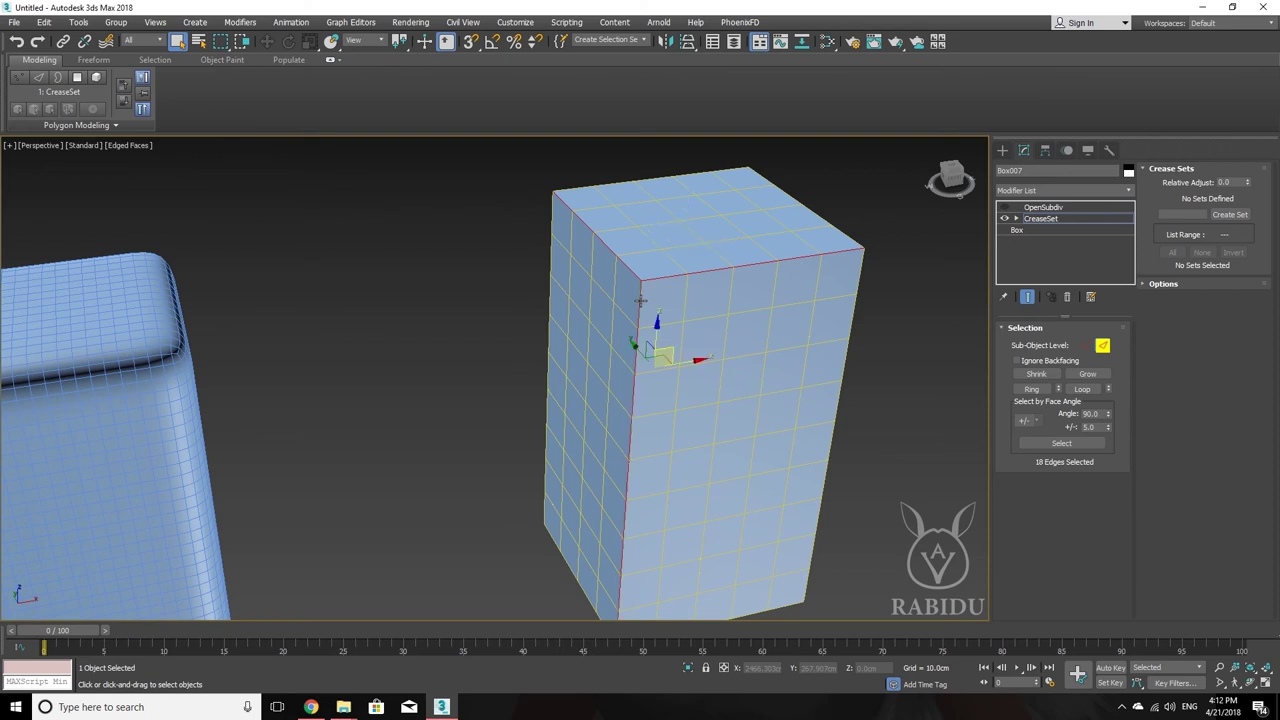
middle_drag(640, 300, 658, 228)
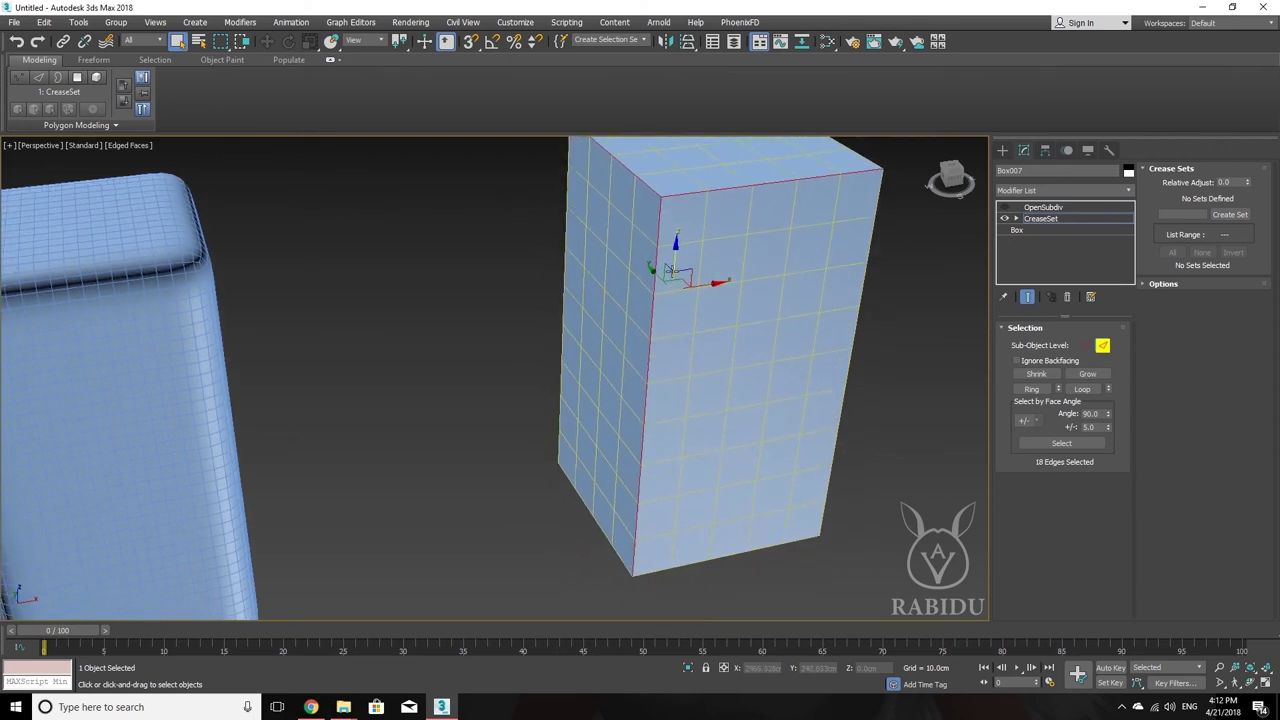
alt+middle_drag(731, 355, 705, 409)
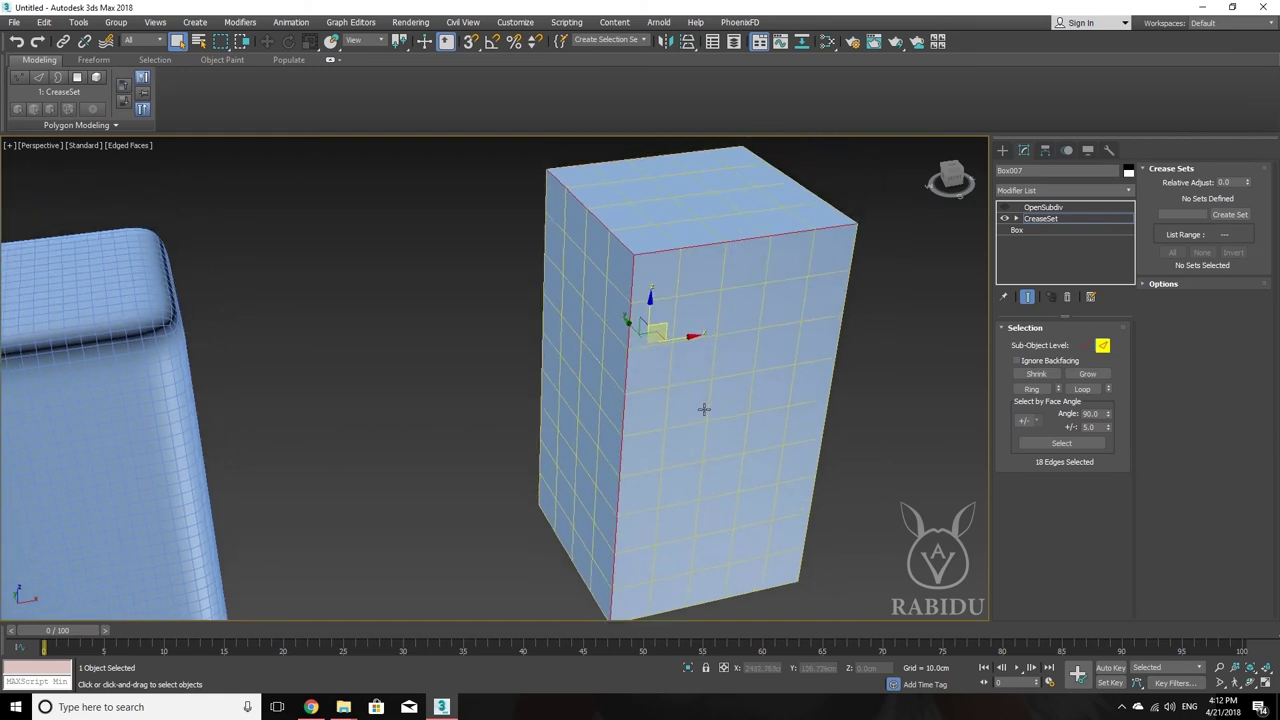
mouse_move(621, 319)
alt+middle_down()
mouse_move(573, 298)
mouse_move(630, 378)
mouse_move(718, 344)
mouse_move(705, 355)
alt+middle_up()
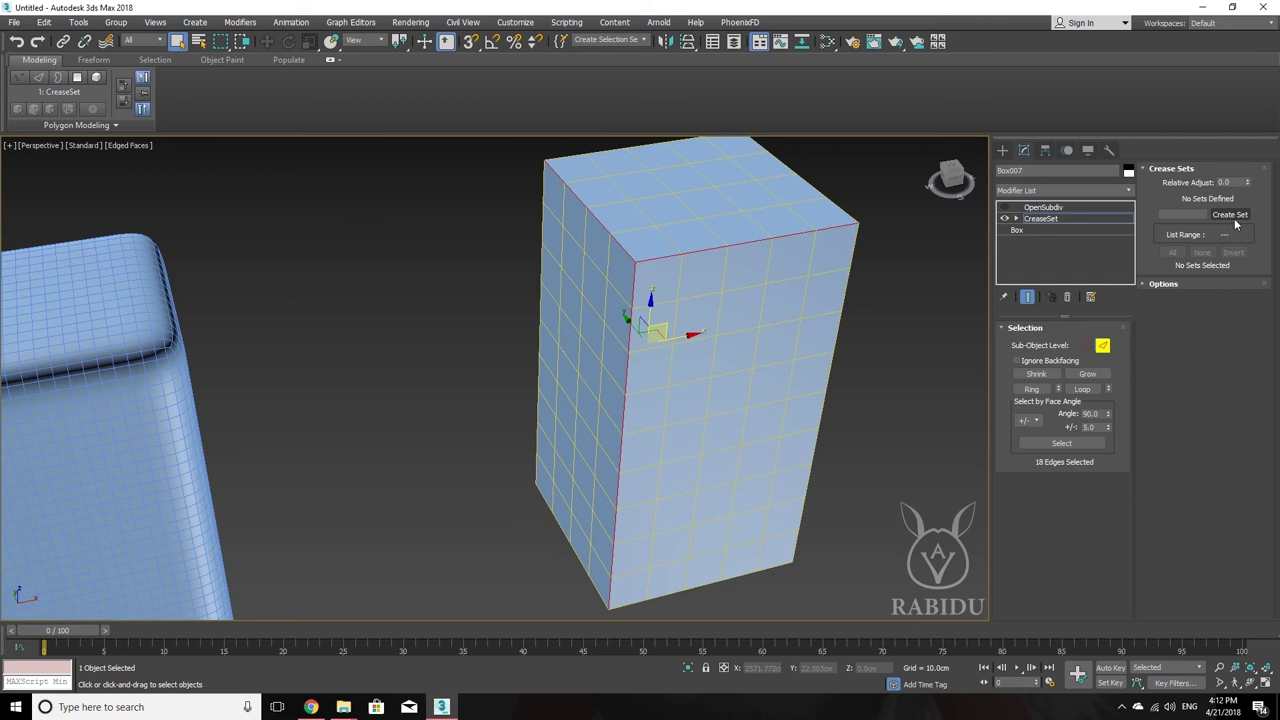
Create a crease set from the 18 chosen edges, re-enable OpenSubdiv, and set crease to 1.0
click(1195, 213)
click(1242, 216)
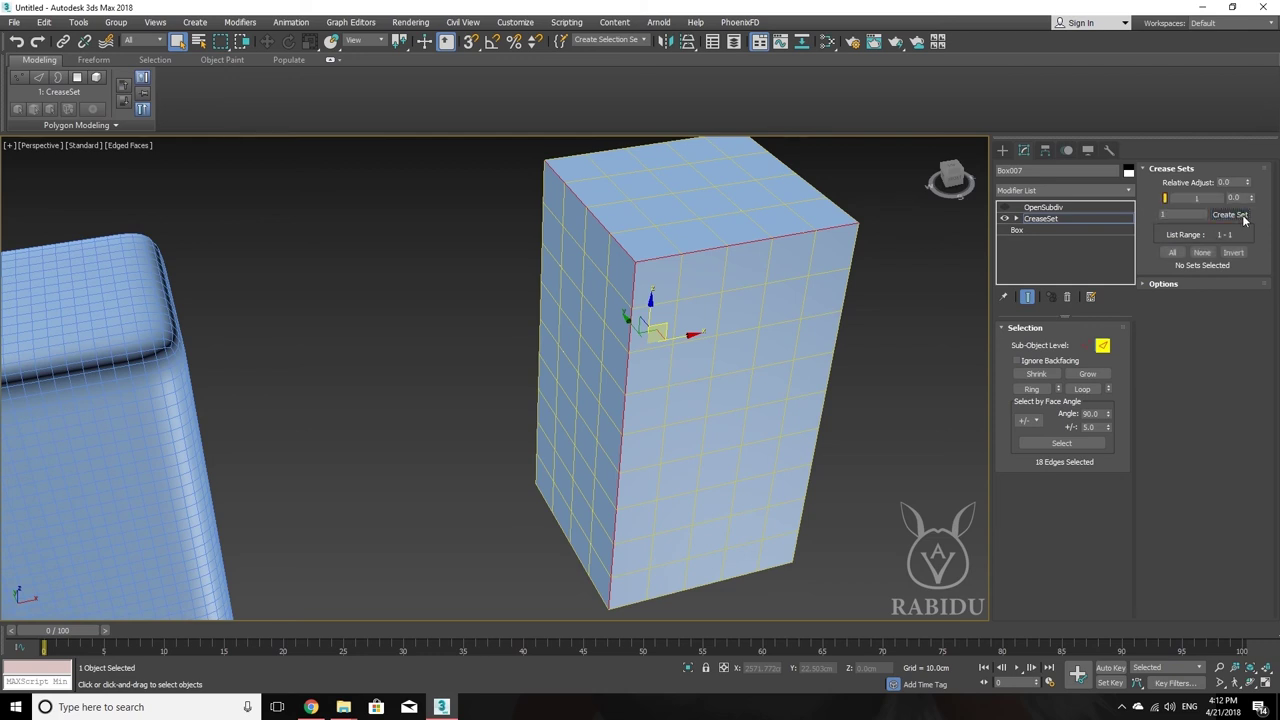
click(1005, 208)
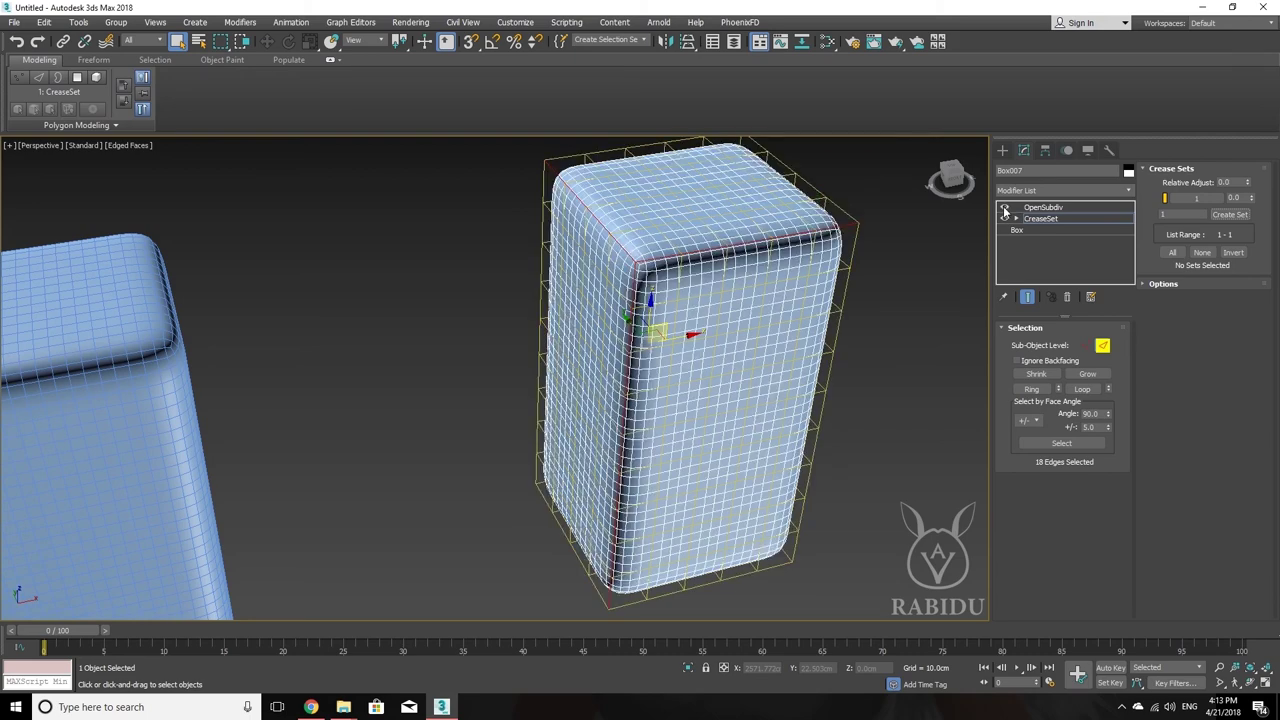
click(1057, 208)
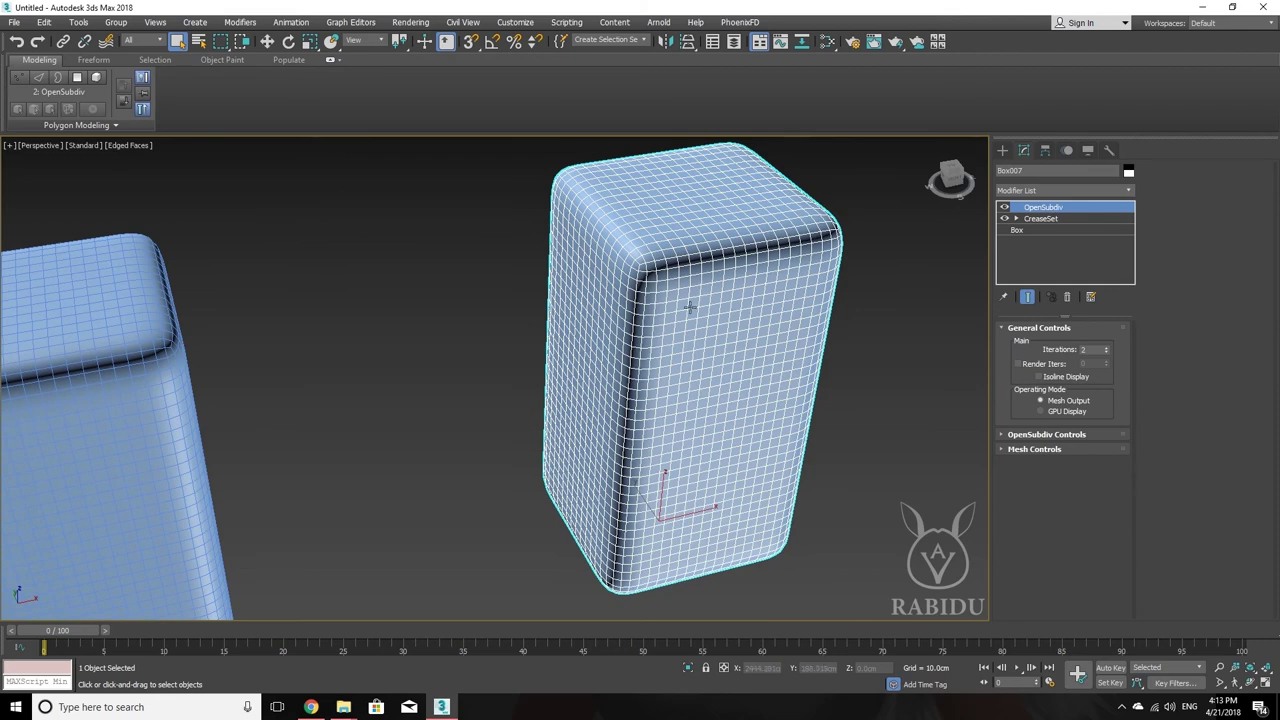
click(1050, 218)
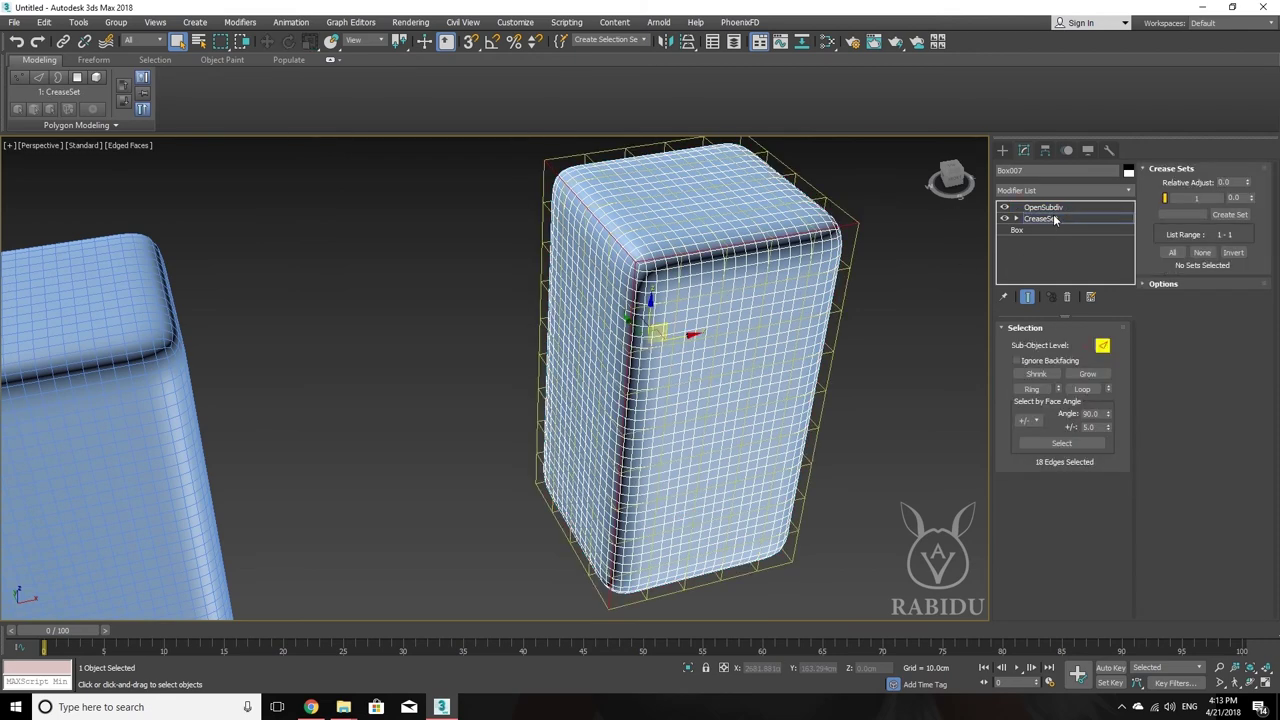
drag(1250, 199, 1251, 155)
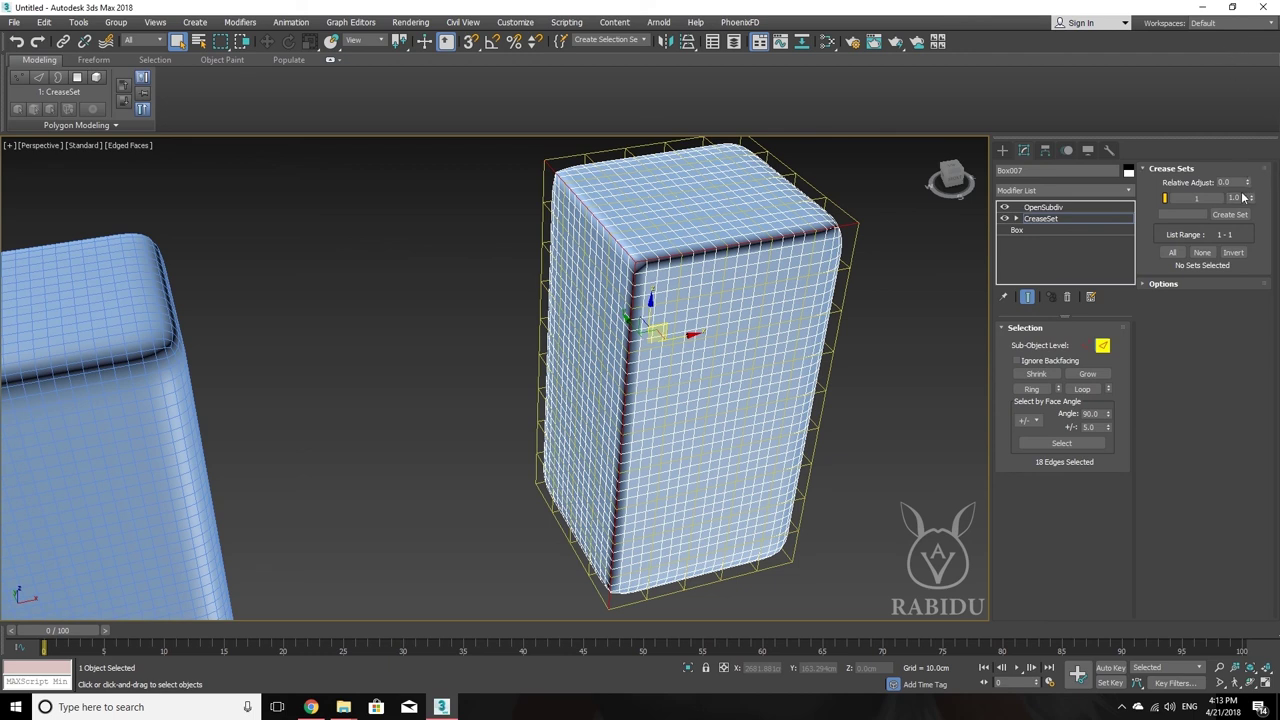
click(1066, 209)
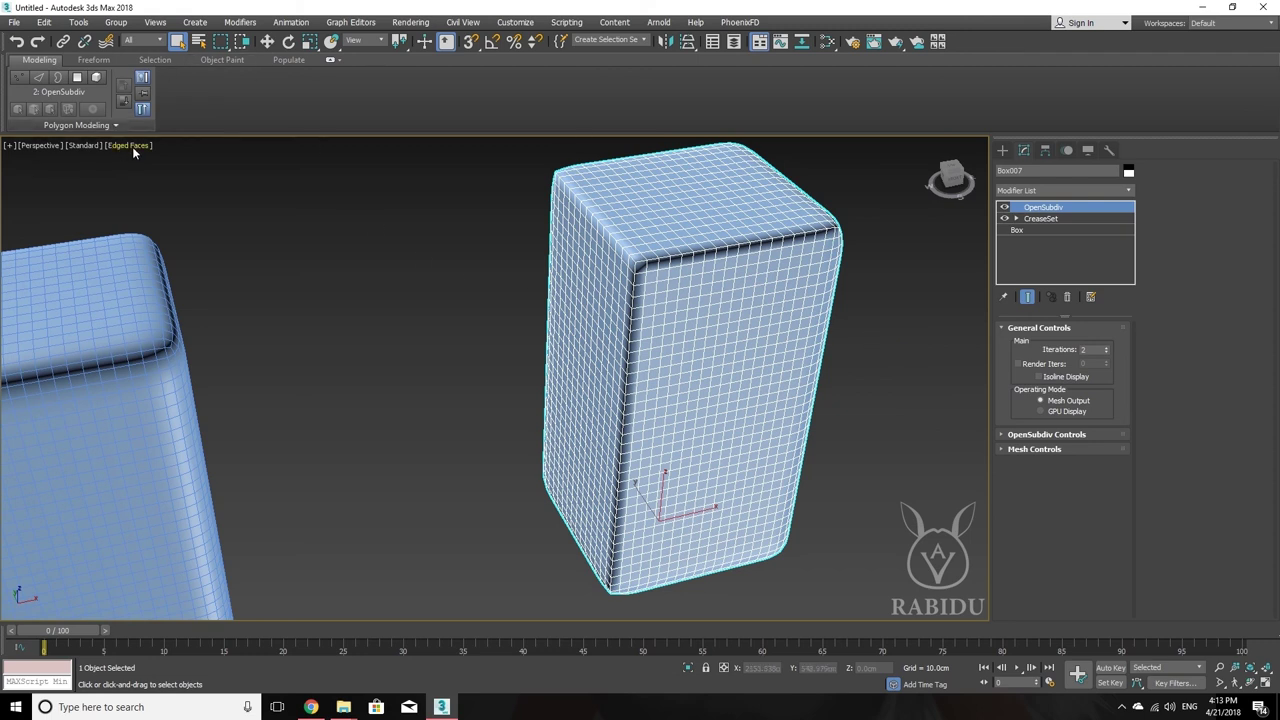
Turn off edged faces and compare the CreaseSet cage with the OpenSubdiv result
key(F4)
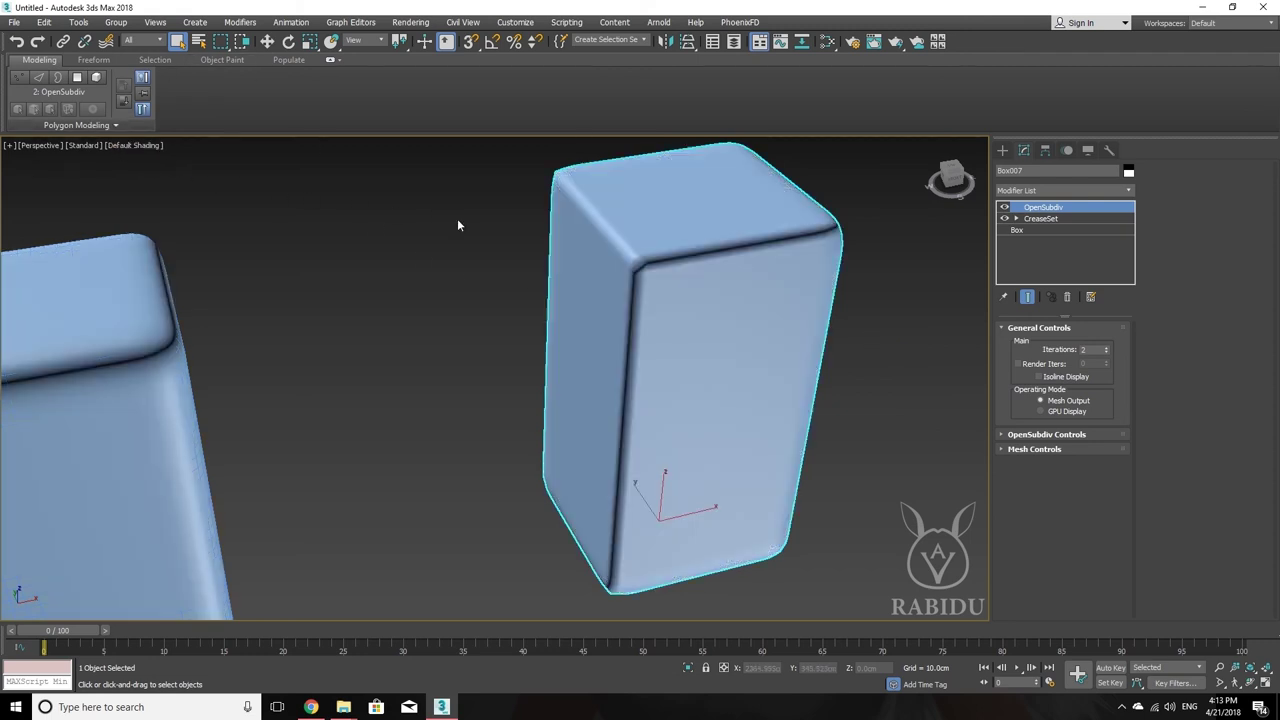
click(1053, 220)
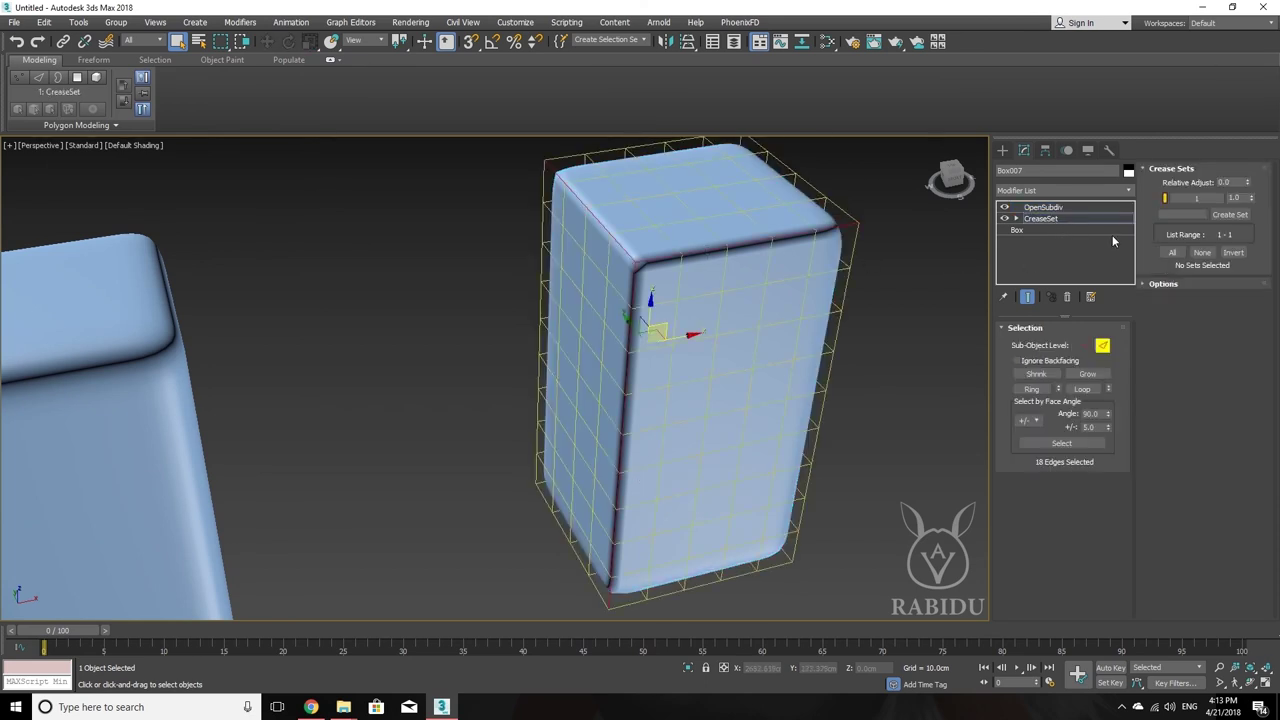
mouse_move(720, 263)
alt+middle_down()
mouse_move(720, 325)
mouse_move(640, 276)
mouse_move(661, 304)
mouse_move(662, 286)
mouse_move(628, 289)
alt+middle_up()
click(1043, 207)
scroll(640, 292, up, 4)
Switch the Perspective viewport to High Quality display and turn edged faces back on
click(85, 146)
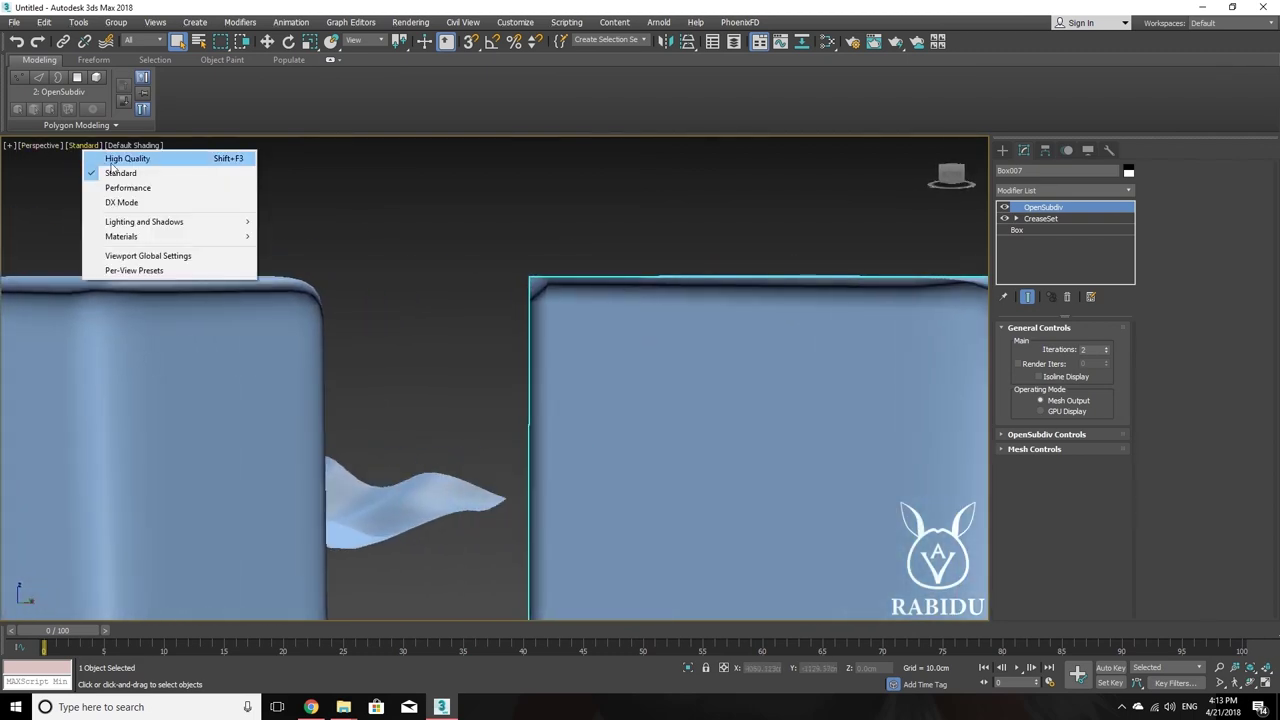
click(110, 157)
mouse_move(461, 293)
alt+middle_down()
mouse_move(502, 284)
mouse_move(546, 231)
mouse_move(569, 300)
mouse_move(580, 291)
mouse_move(449, 294)
mouse_move(519, 290)
mouse_move(534, 323)
alt+middle_up()
key(F4)
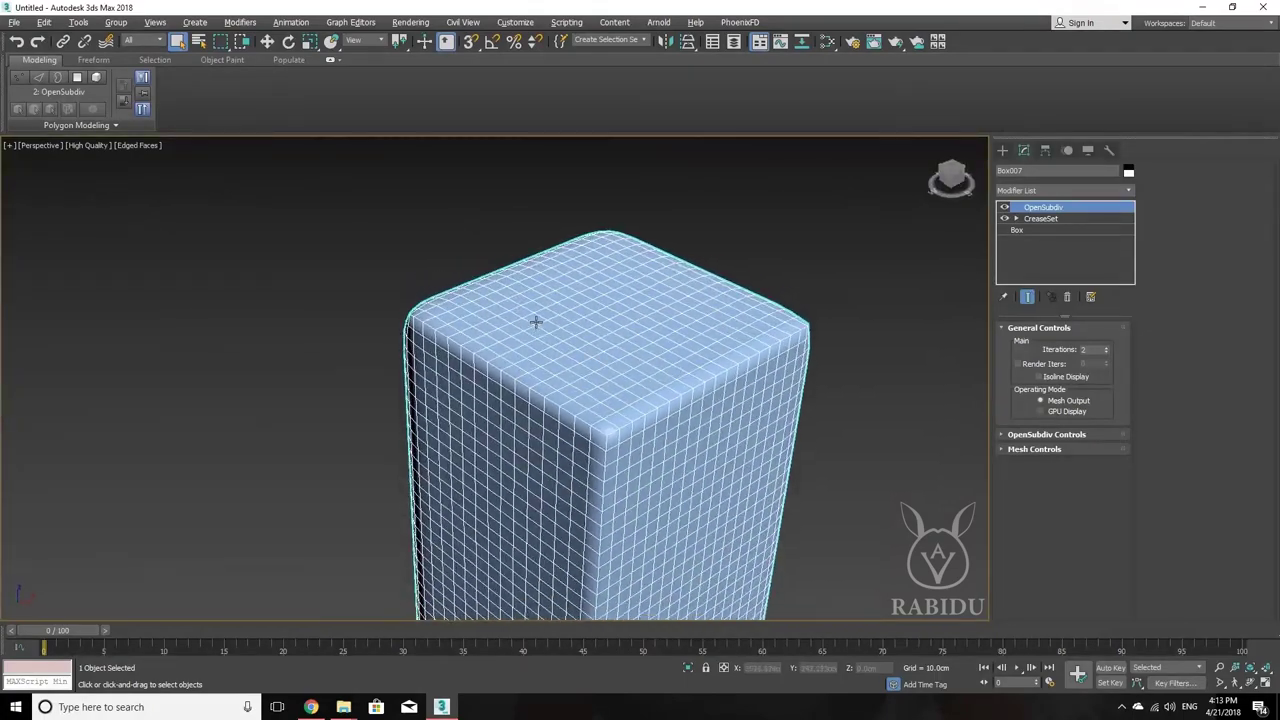
Orbit and zoom around the creased box to inspect its sides, underside and top
alt+middle_drag(590, 424, 554, 377)
mouse_move(578, 366)
middle_down()
mouse_move(566, 306)
mouse_move(506, 394)
mouse_move(532, 340)
mouse_move(529, 303)
mouse_move(546, 405)
mouse_move(528, 476)
middle_up()
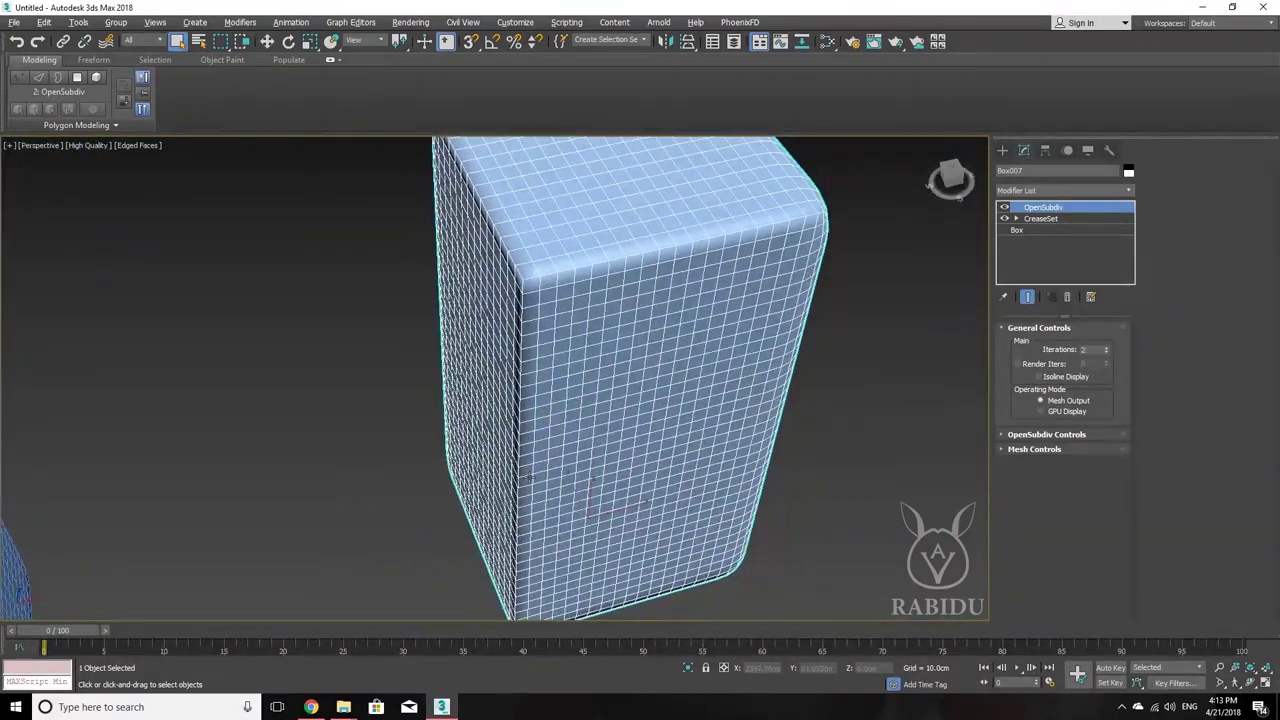
mouse_move(603, 242)
alt+middle_down()
mouse_move(575, 245)
mouse_move(580, 266)
mouse_move(683, 275)
alt+middle_up()
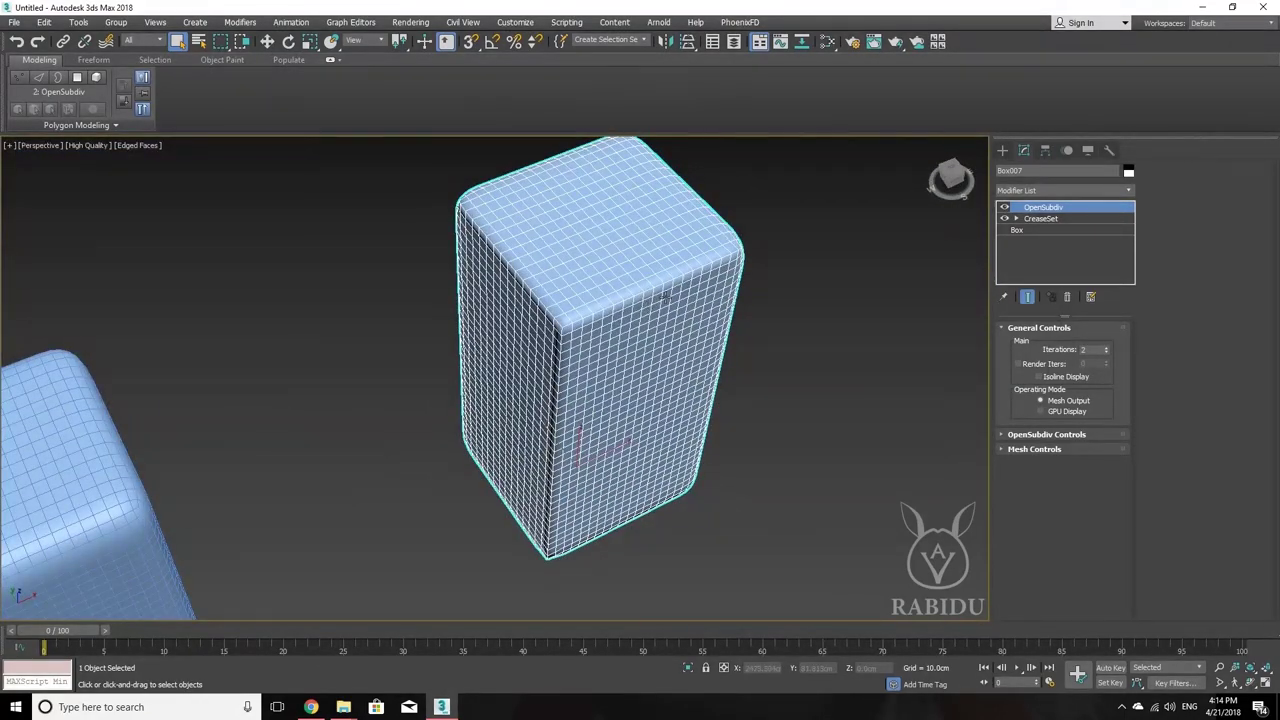
alt+middle_drag(665, 297, 512, 345)
scroll(379, 358, down, 5)
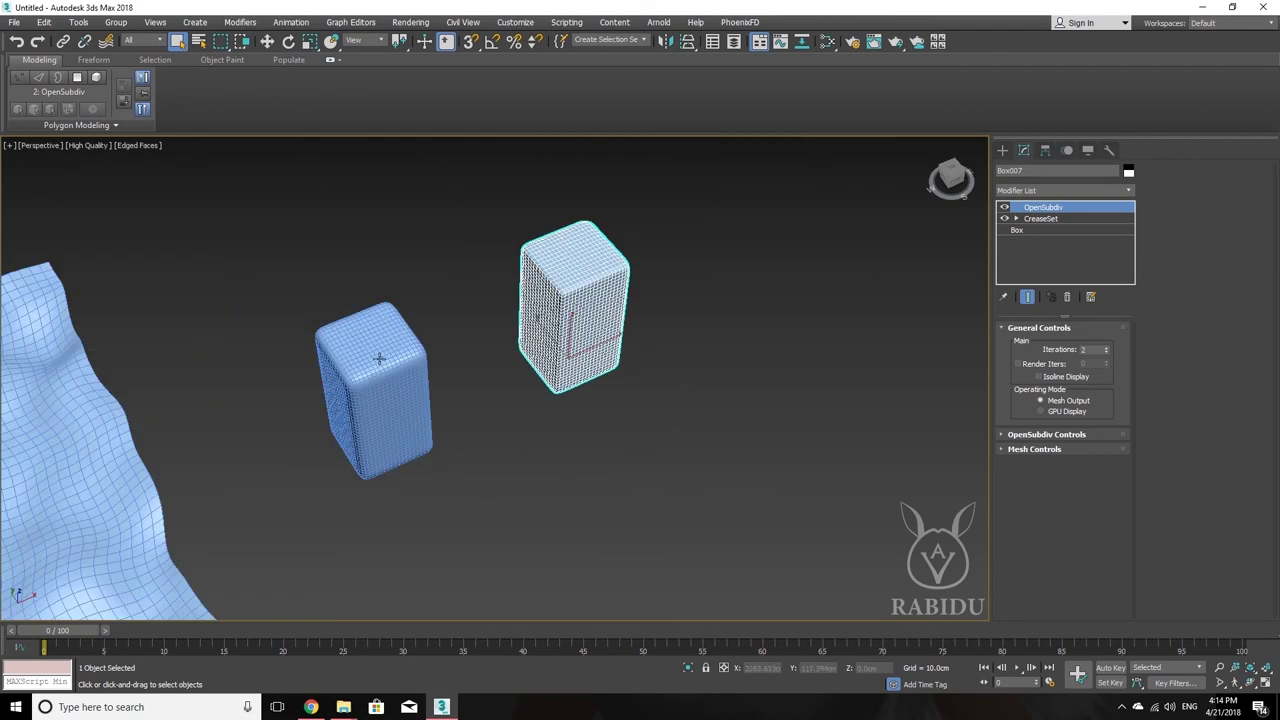
scroll(379, 358, up, 5)
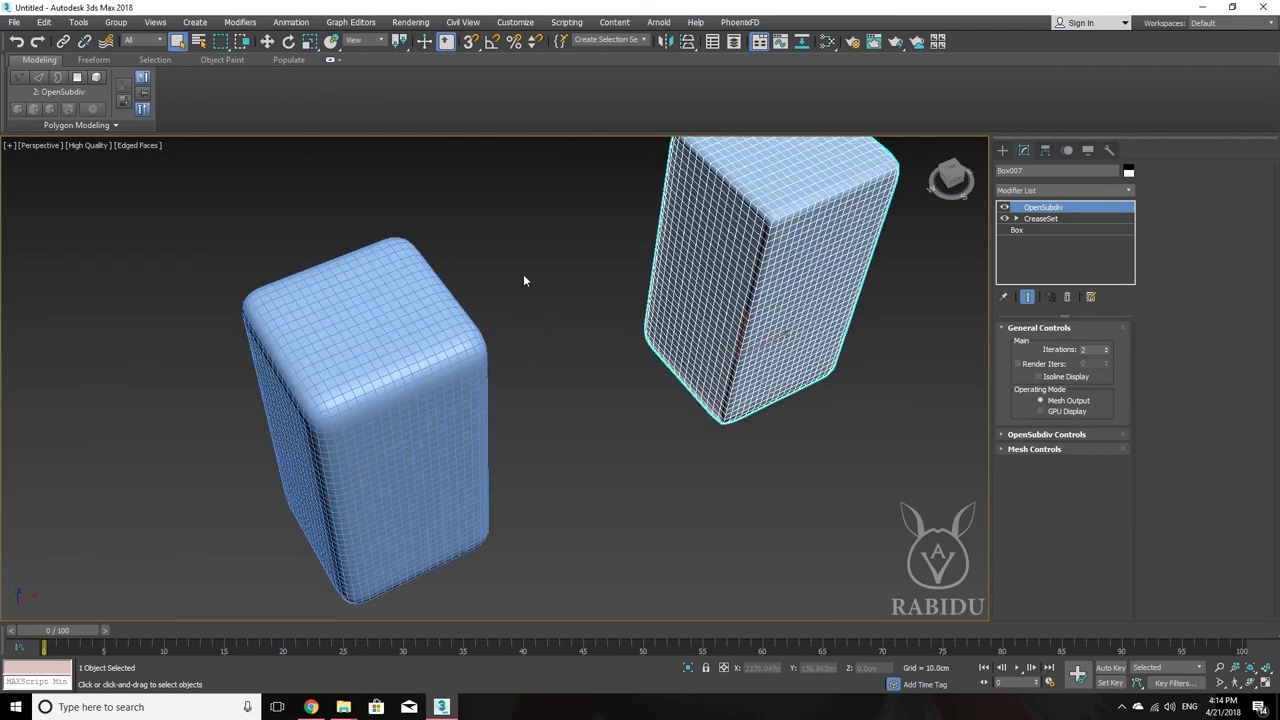
alt+middle_drag(523, 276, 494, 370)
click(421, 427)
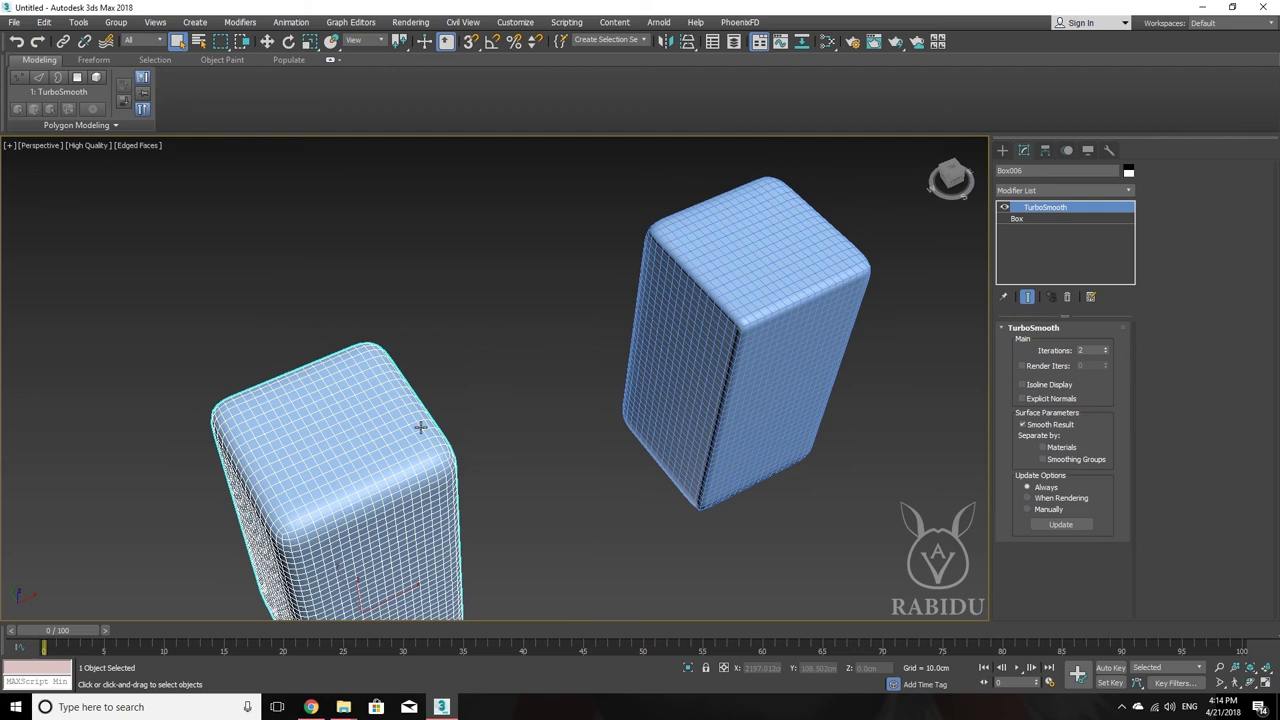
click(770, 312)
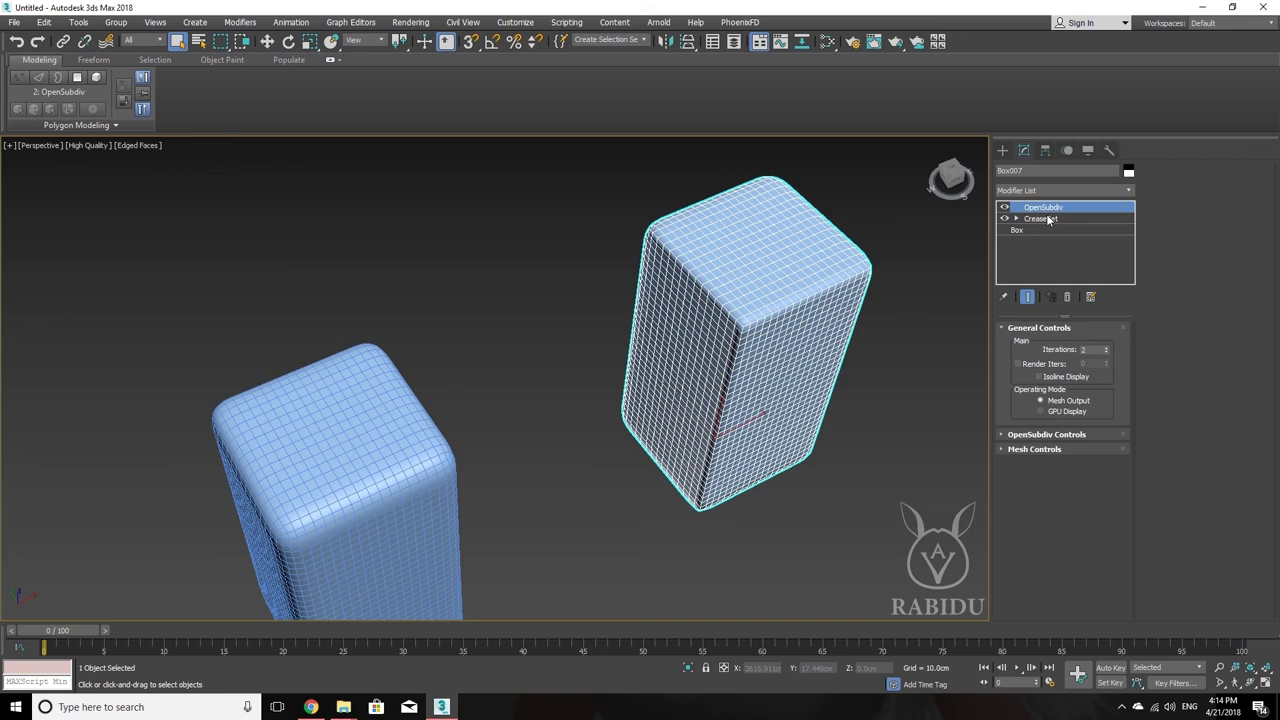
middle_drag(529, 400, 557, 343)
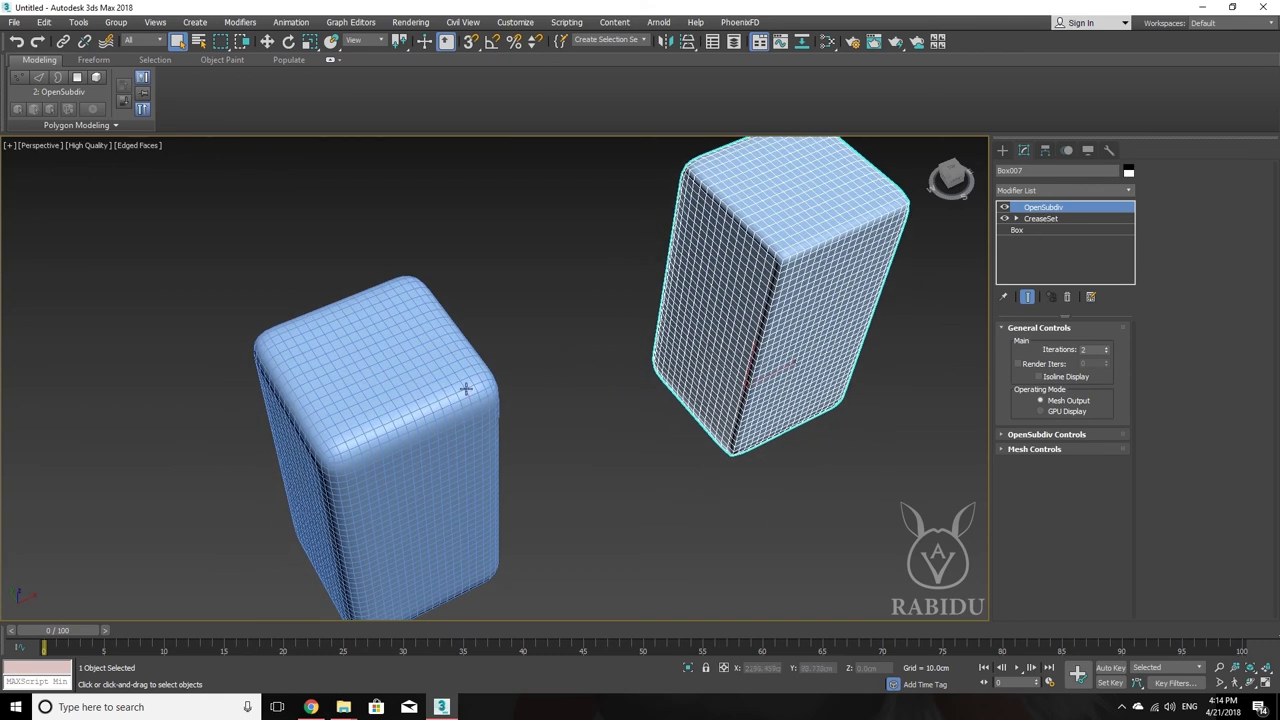
middle_drag(425, 427, 388, 449)
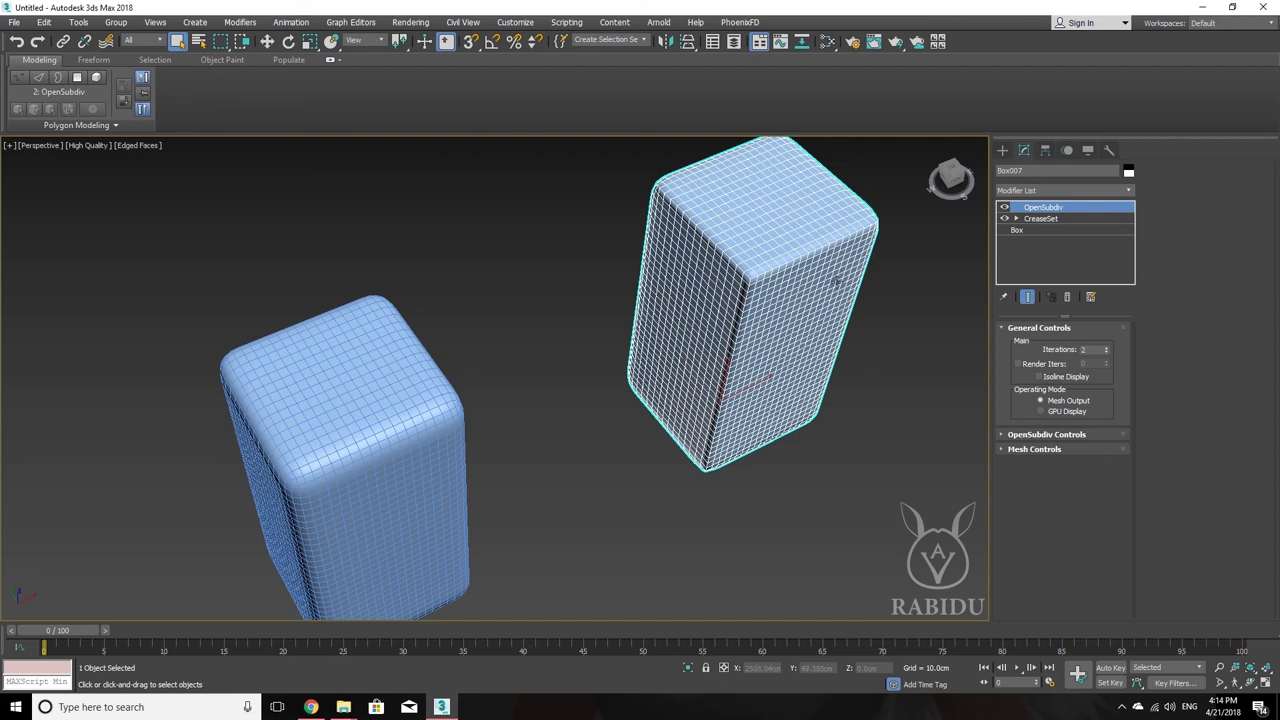
Zoom out to the whole scene and play the animation, stopping at frame 83
scroll(790, 300, down, 3)
scroll(700, 320, down, 3)
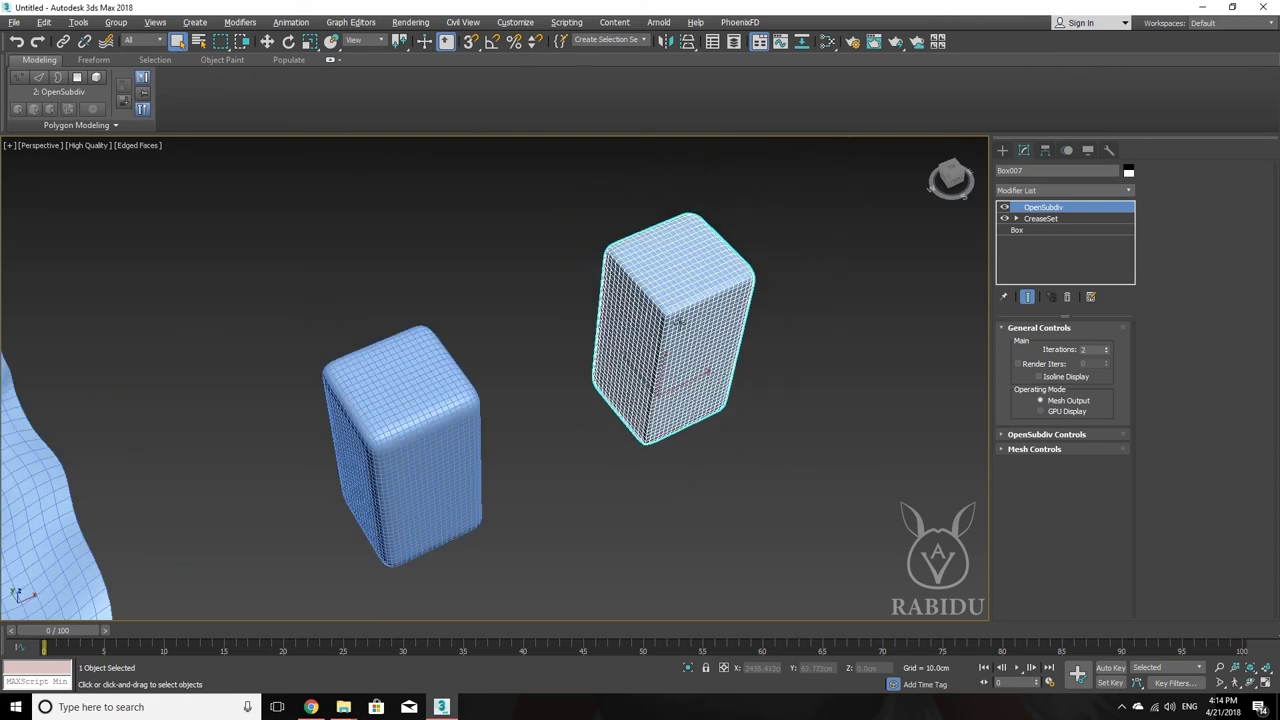
scroll(660, 330, down, 2)
scroll(600, 350, down, 2)
scroll(580, 345, down, 2)
scroll(579, 345, down, 3)
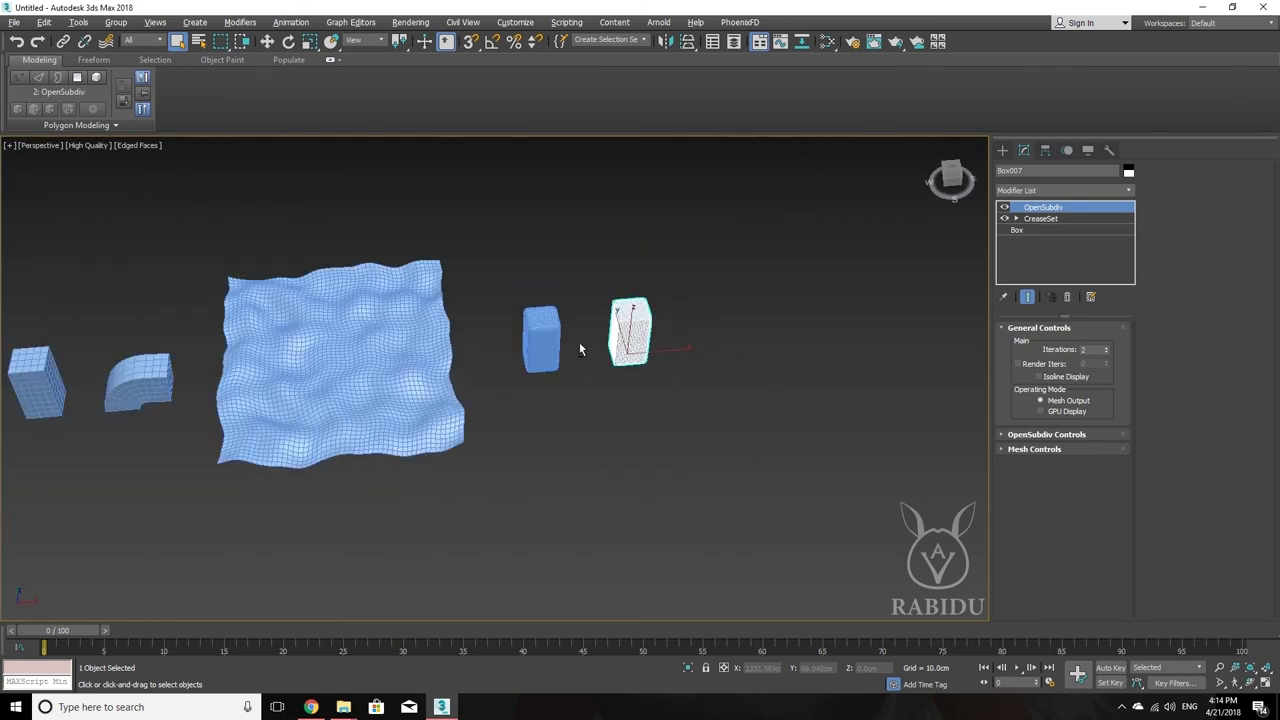
scroll(582, 340, down, 1)
mouse_move(470, 352)
alt+middle_down()
mouse_move(709, 337)
mouse_move(623, 362)
alt+middle_up()
scroll(705, 340, down, 3)
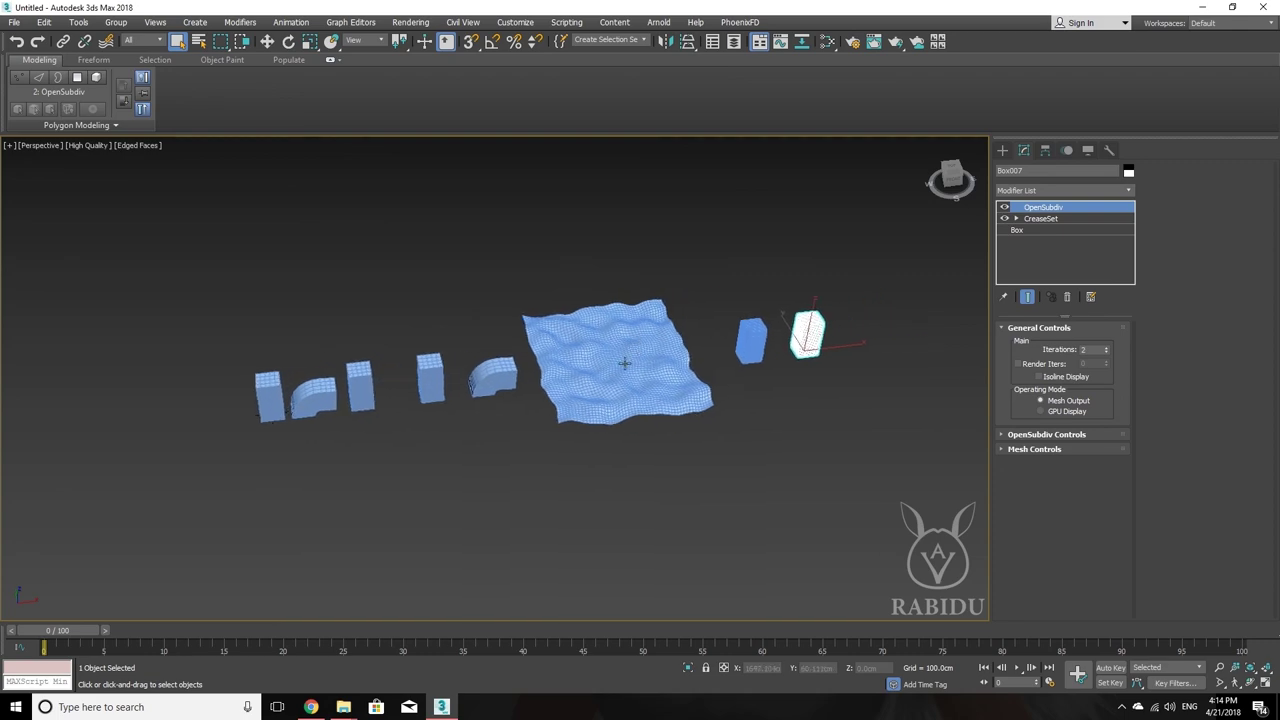
scroll(630, 360, up, 3)
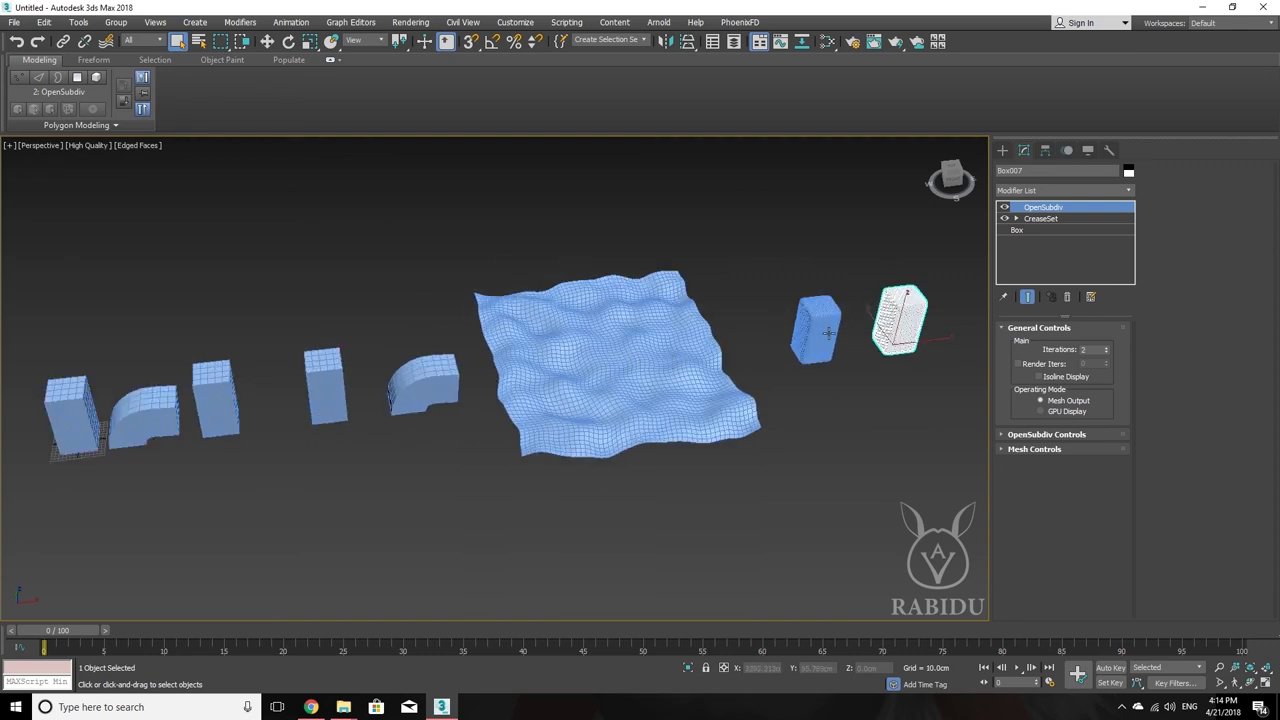
key(slash)
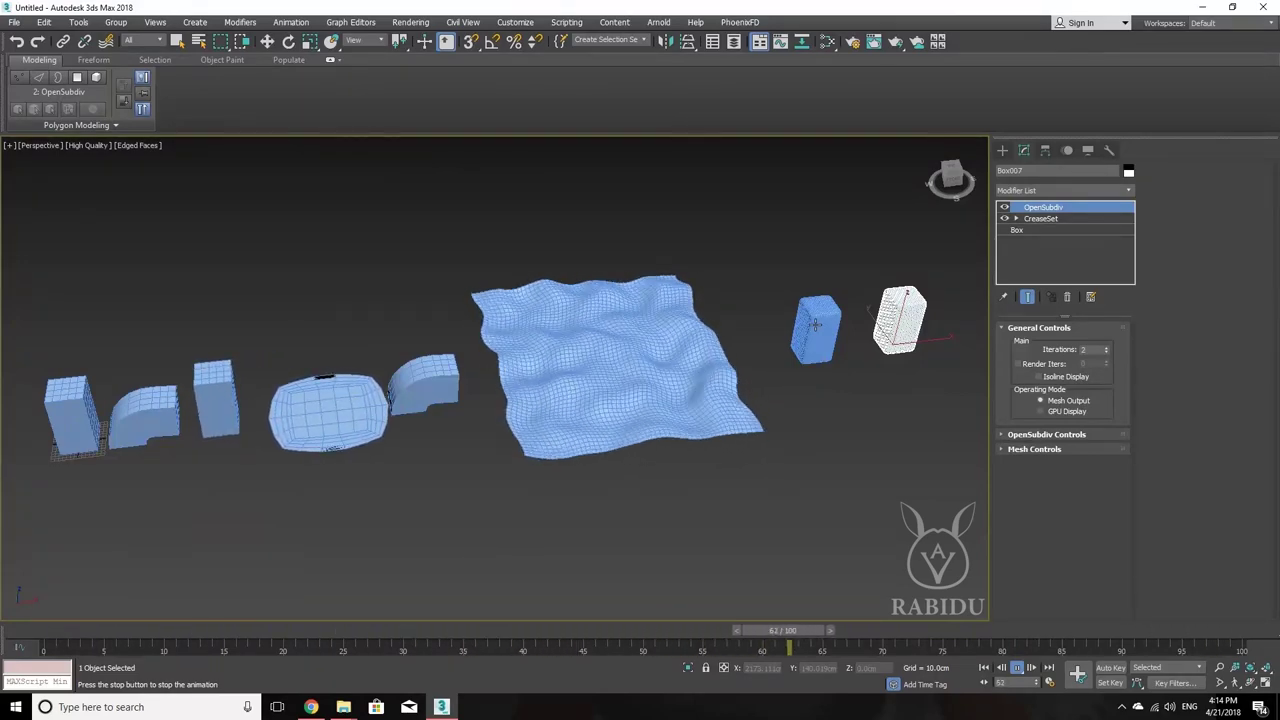
key(q)
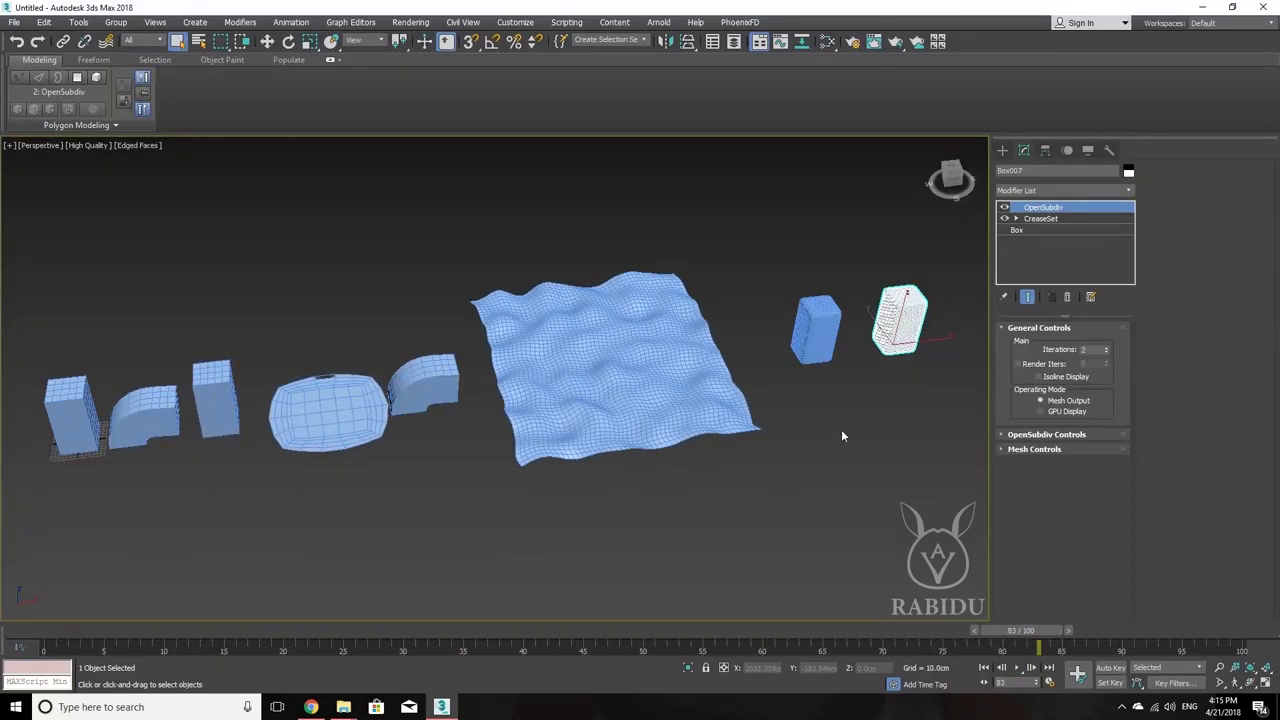